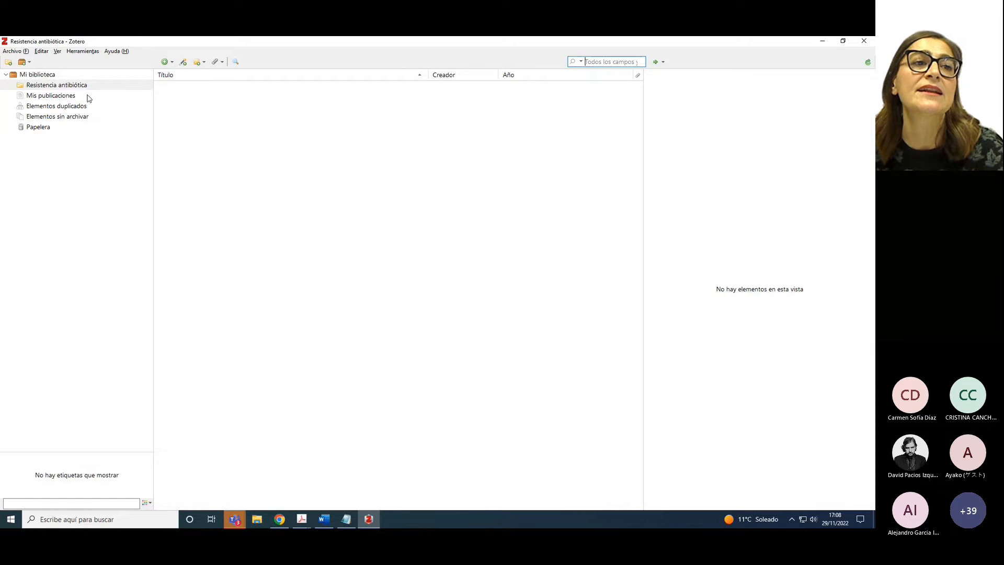
Open the empty 'Resistencia antibiótica' collection in Zotero, then go to the browser
left_click(63, 85)
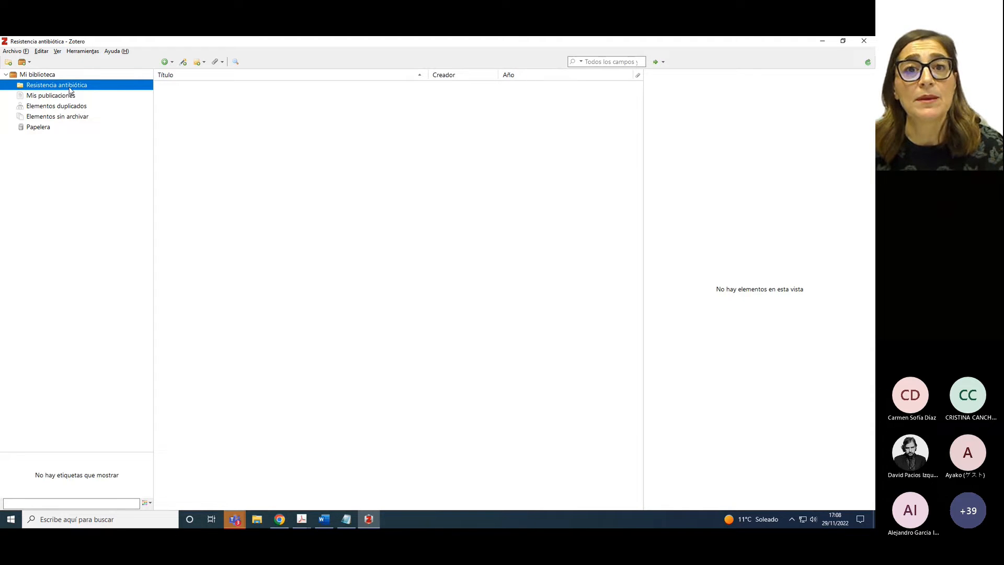
left_click(274, 522)
Save the Pseudomonas aeruginosa quorum-sensing article from its Web of Science full record with the Zotero Connector
left_click(220, 45)
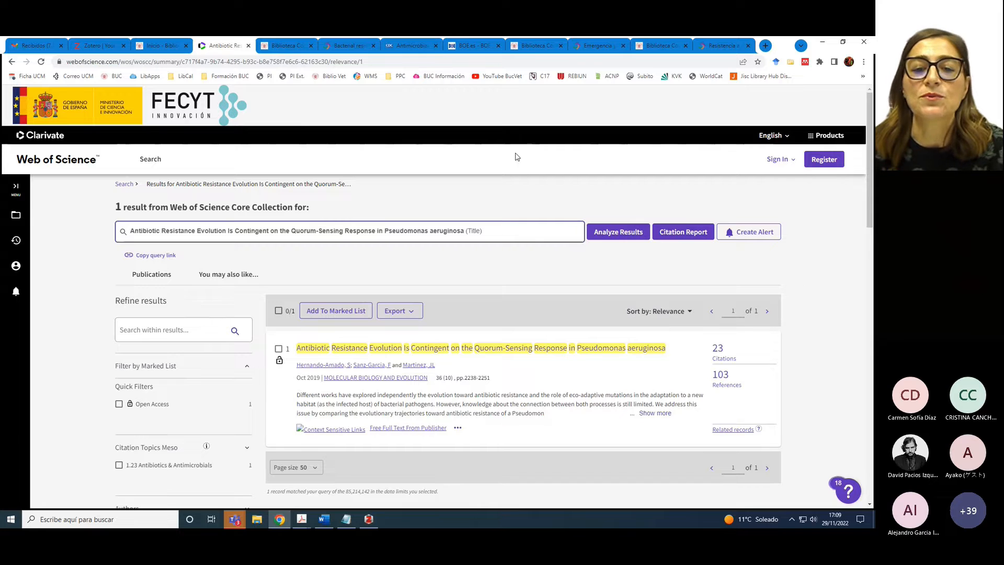
left_click(429, 348)
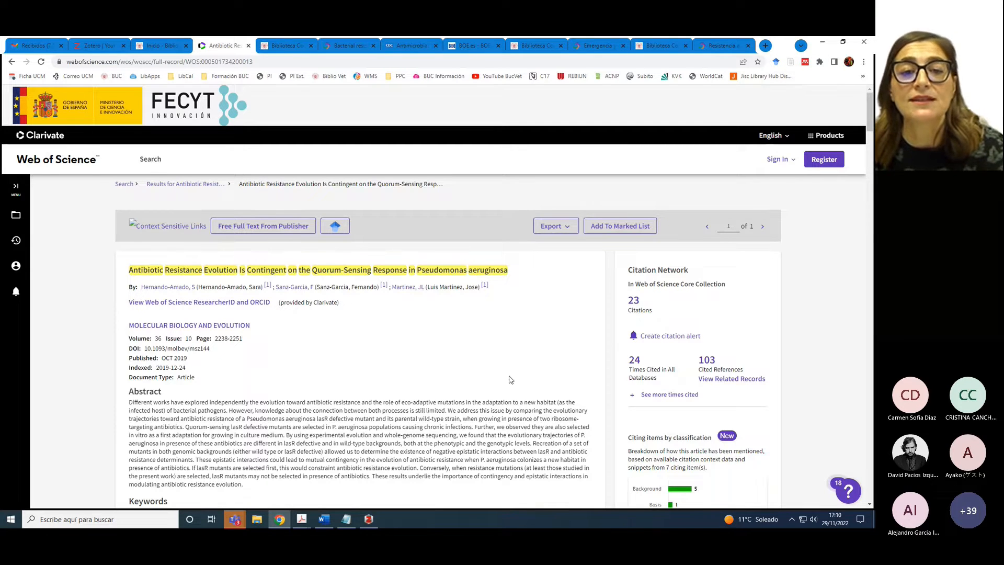
left_click(789, 64)
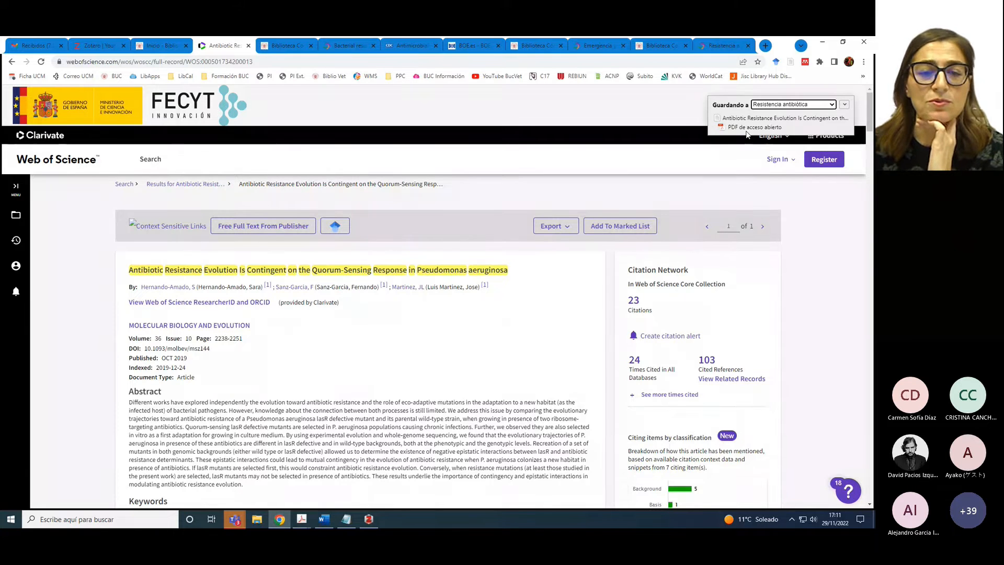
Expand the quorum-sensing article in Zotero and open its 14-page full-text PDF
left_click(365, 520)
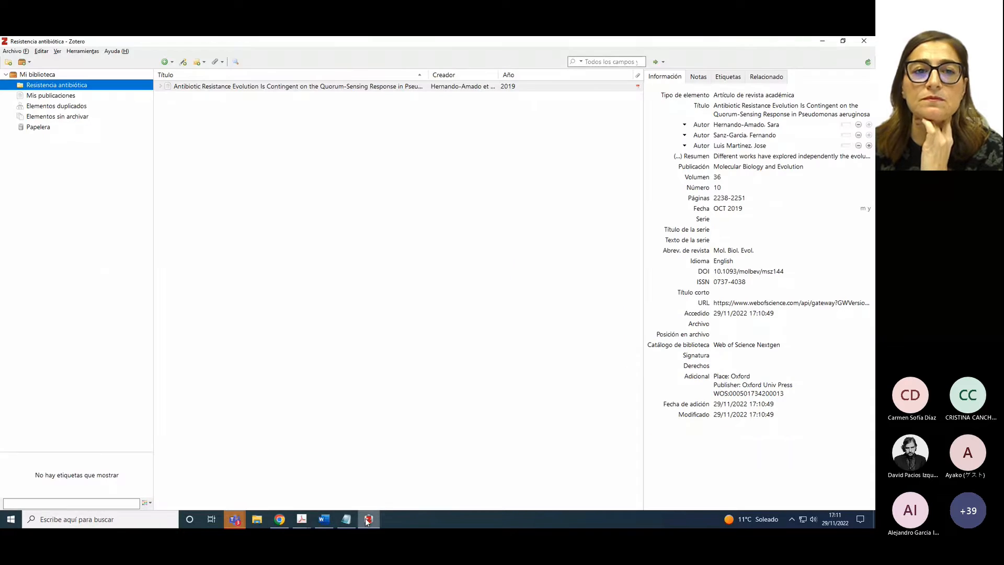
left_click(207, 92)
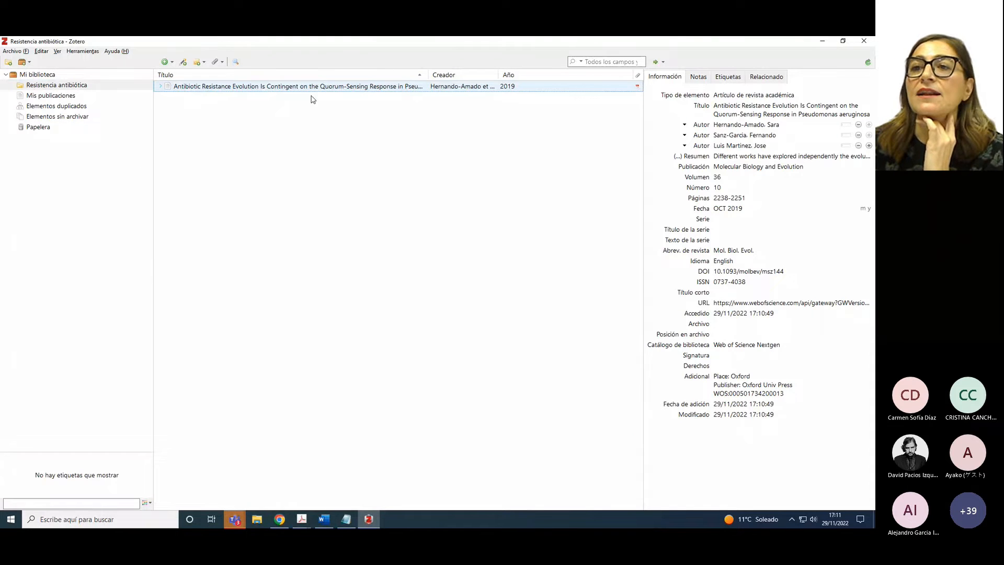
left_click(160, 86)
left_click(193, 97)
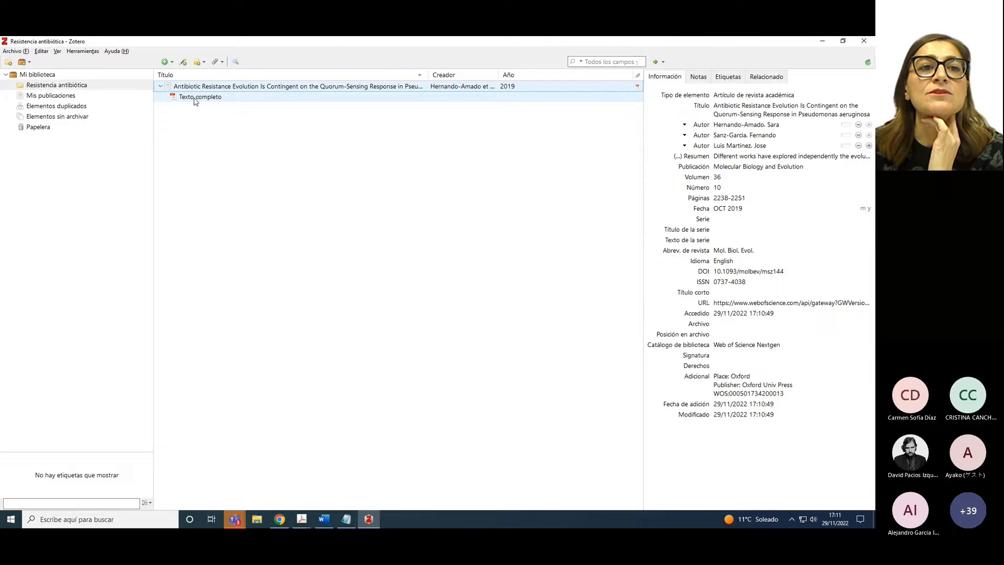
double_click(194, 98)
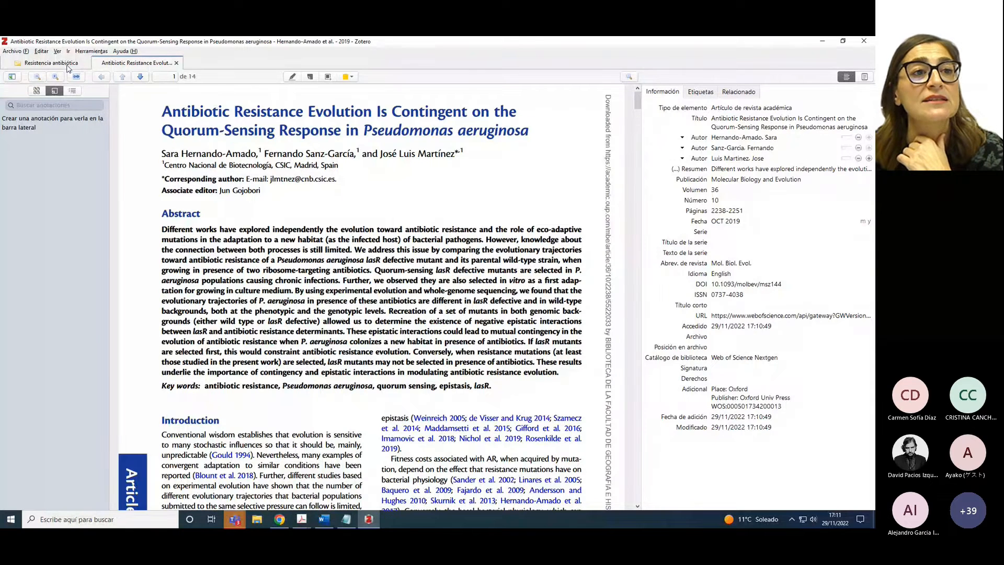
left_click(177, 63)
left_click(188, 86)
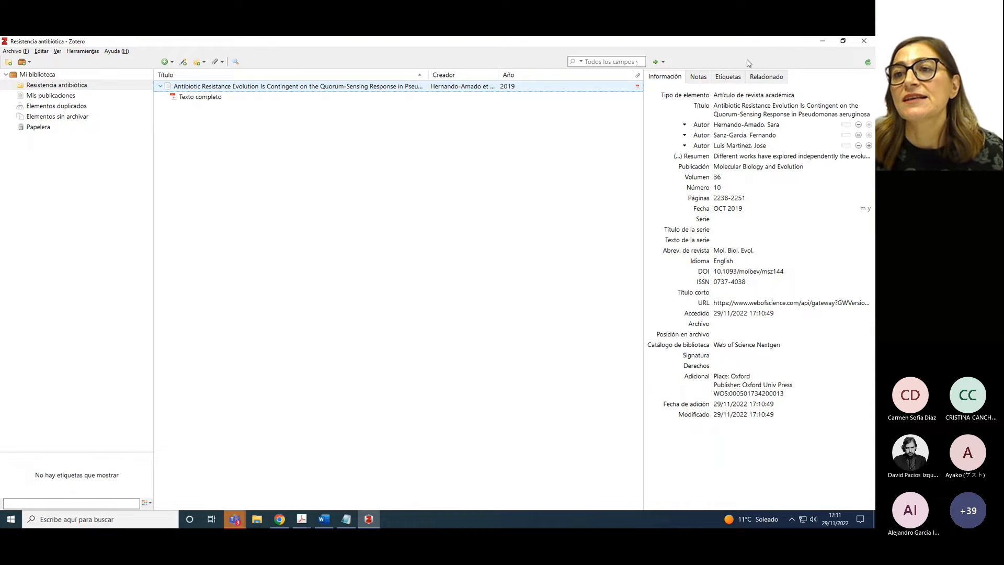
left_click(716, 395)
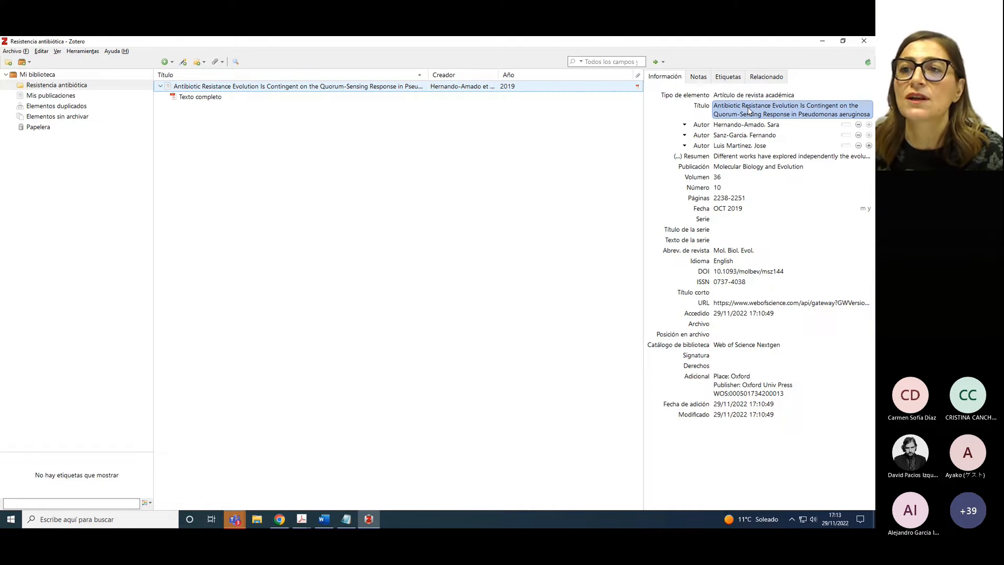
Apply 'Capitalización de oración' to the article title and start editing it
right_click(748, 111)
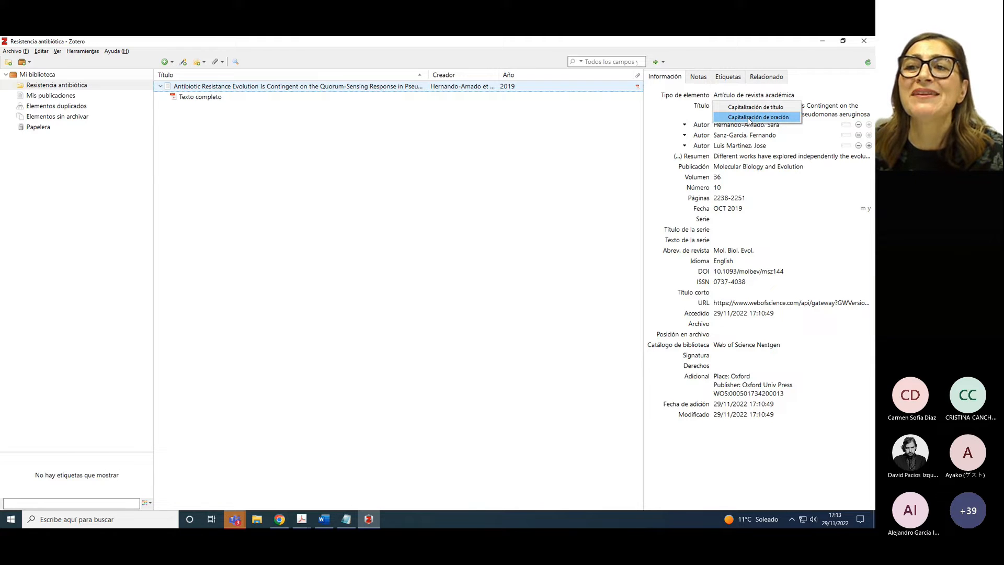
left_click(749, 117)
left_click(718, 113)
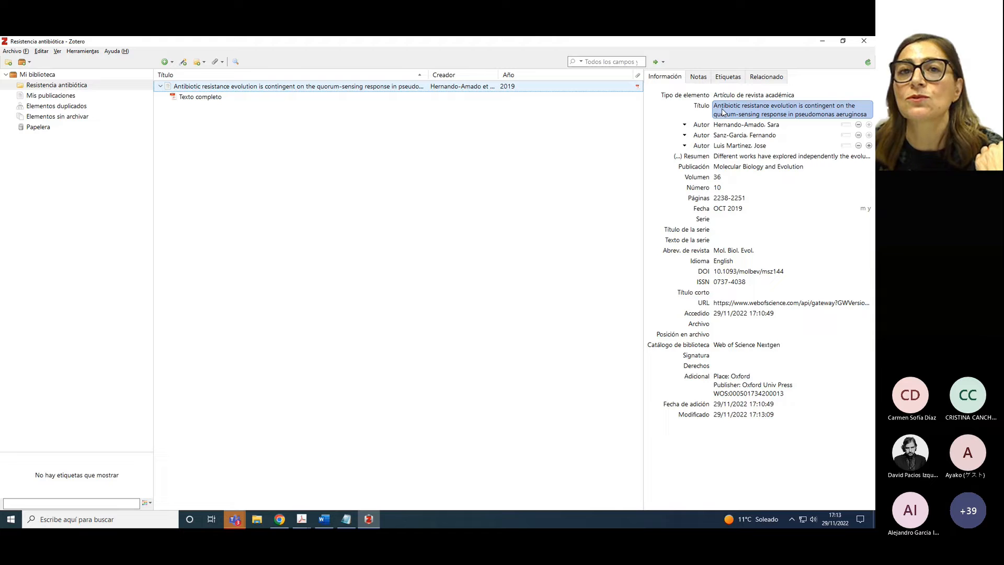
left_click(798, 115)
left_click(815, 127)
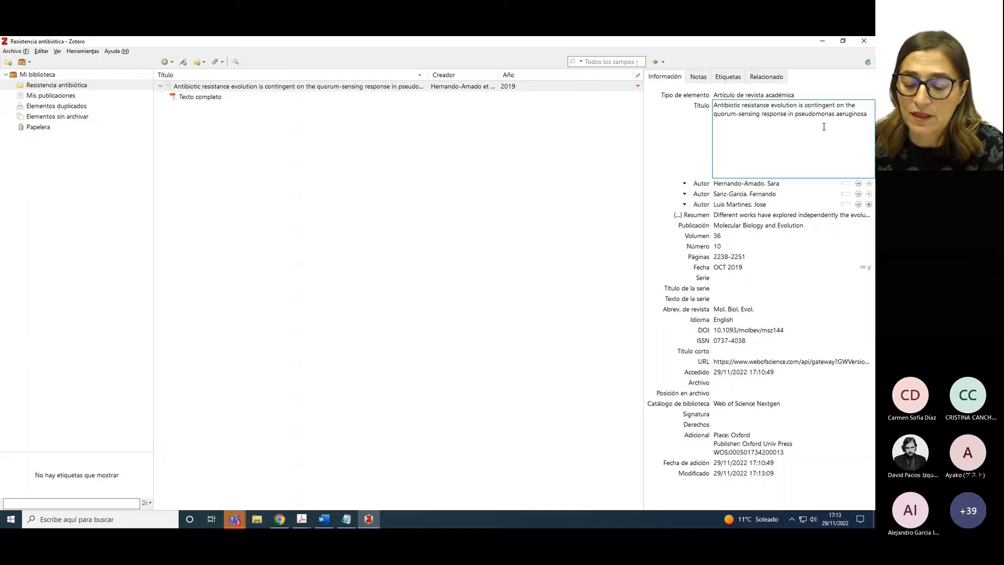
Capitalise 'Pseudomonas' in the title and wrap the species name in <i></i> tags
key("BackSpace")
type("P")
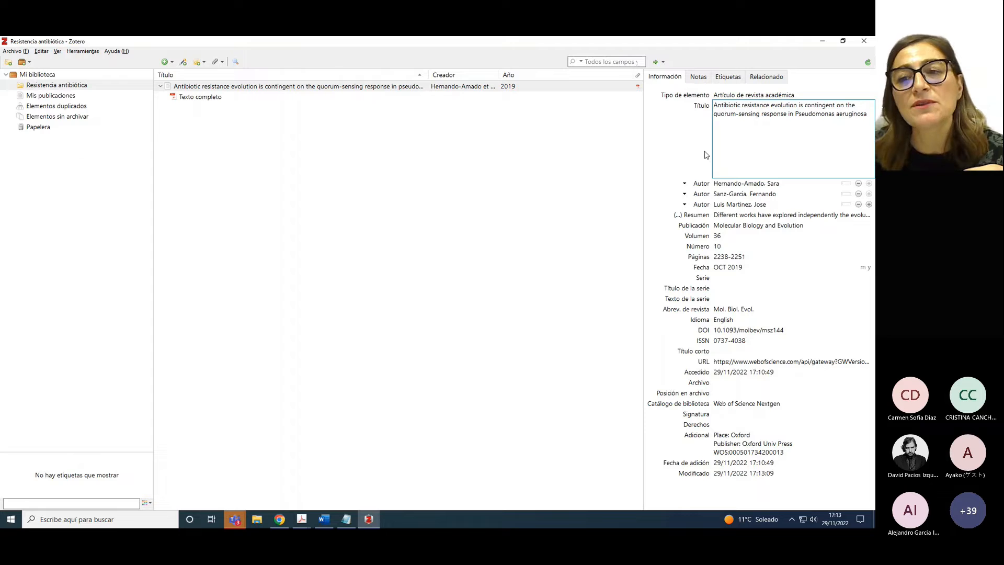
left_click(666, 149)
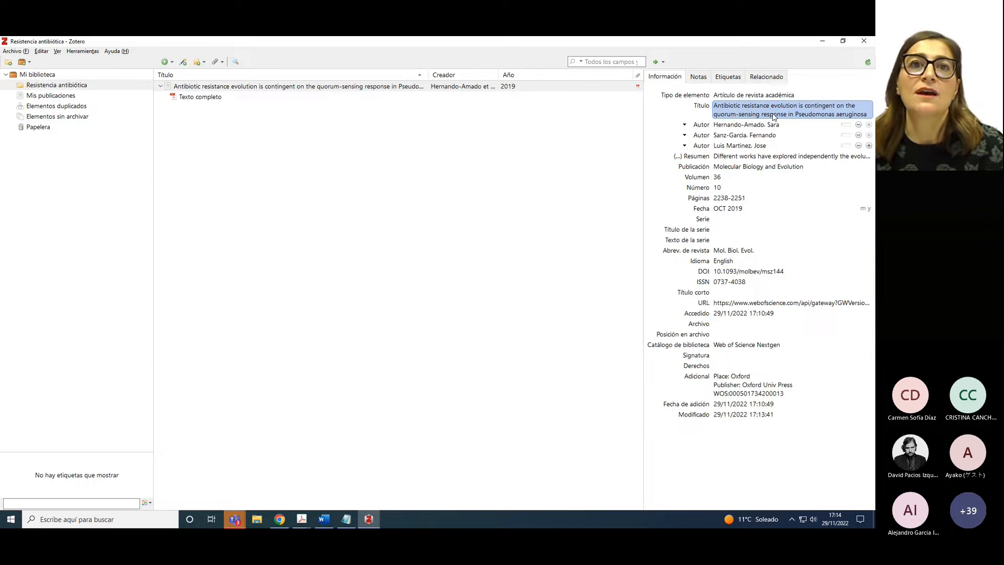
left_click(787, 114)
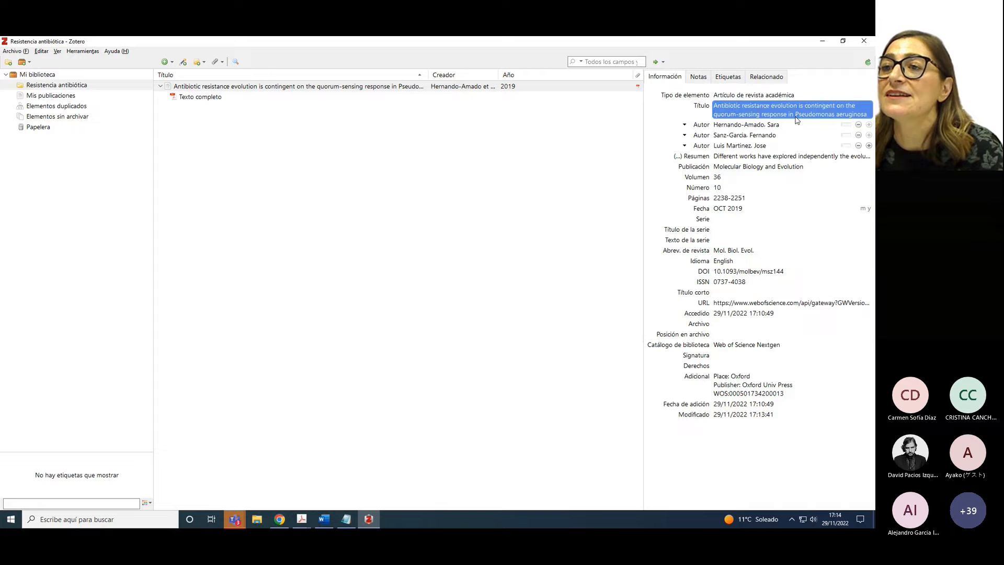
left_click(796, 117)
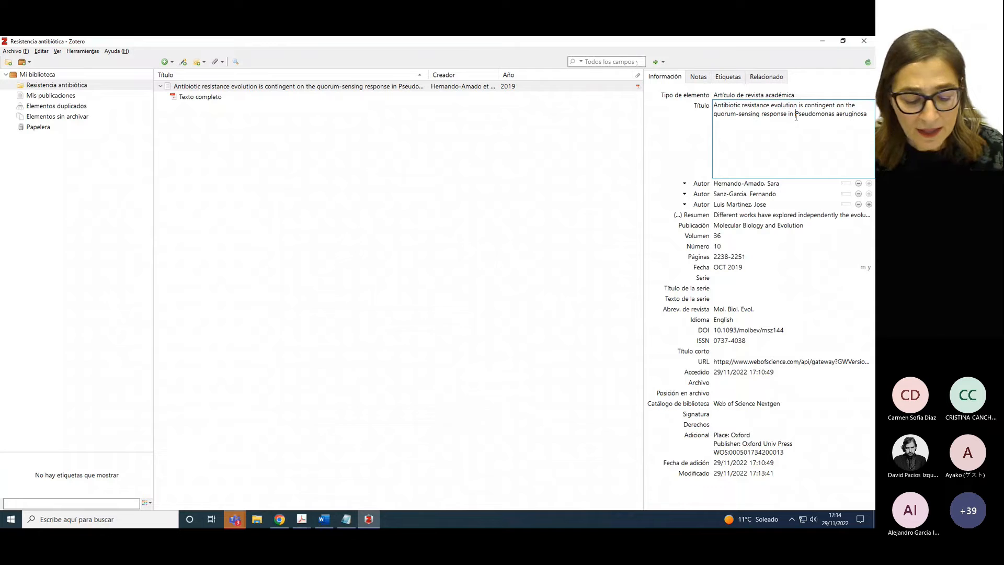
type("<")
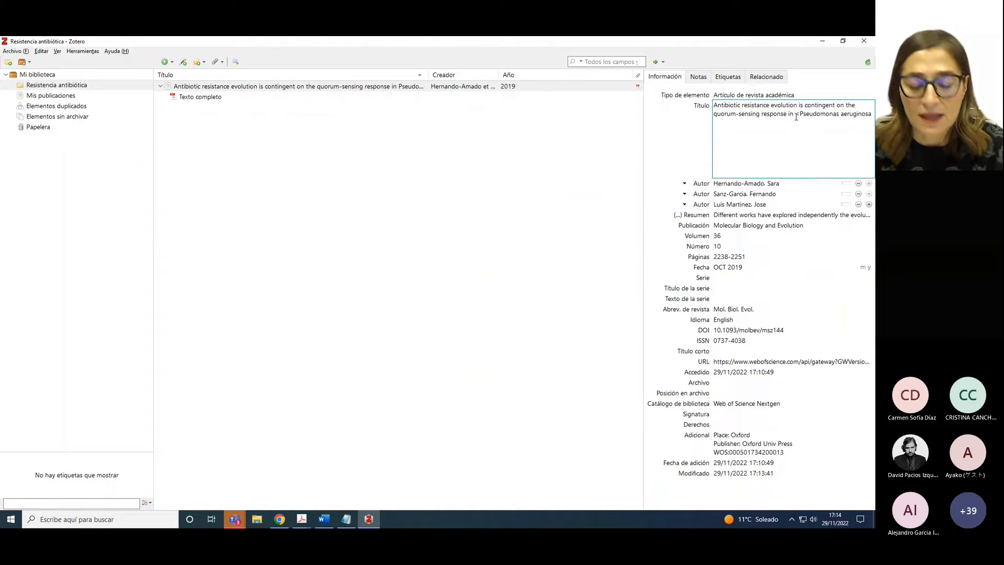
type("i")
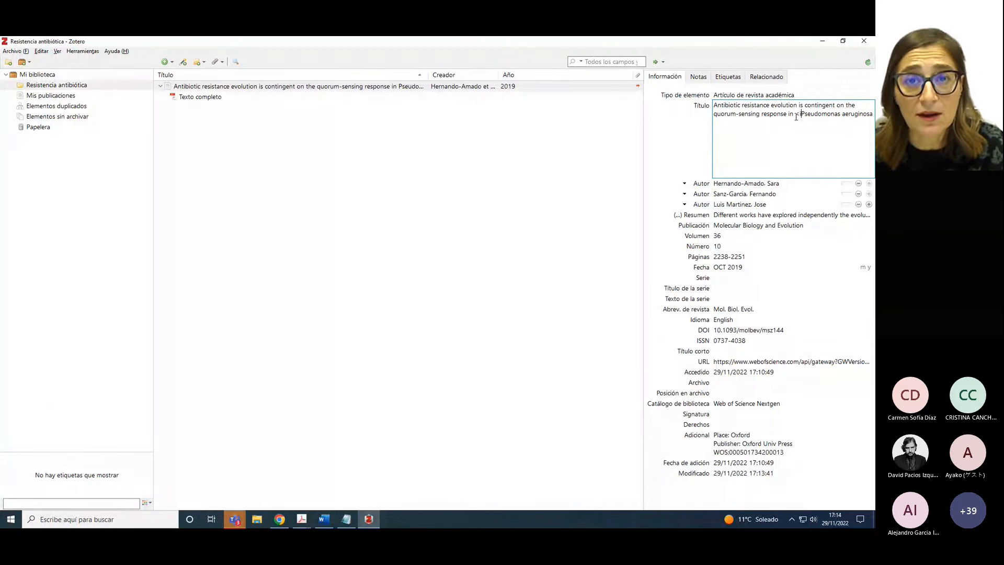
type(">")
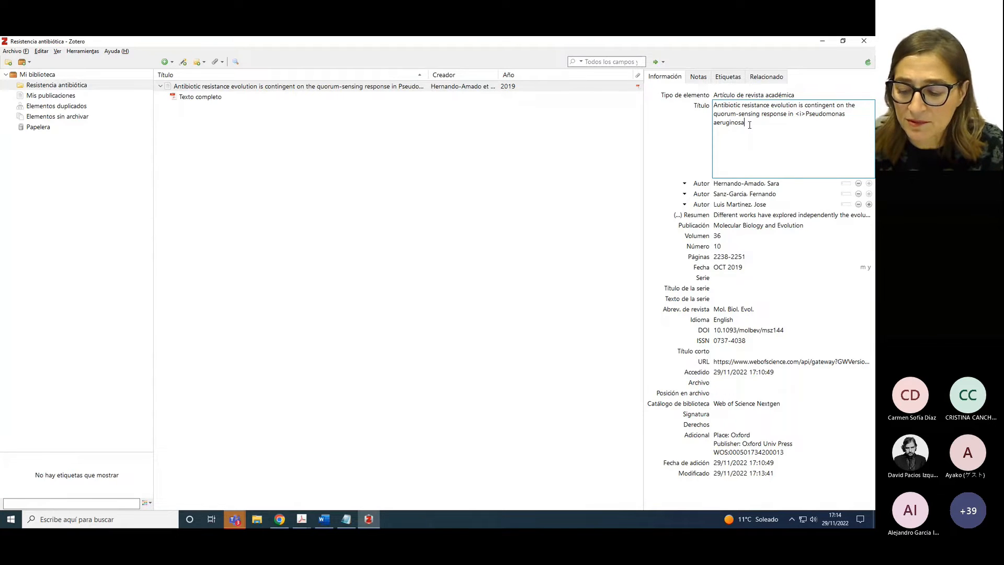
type("</i>")
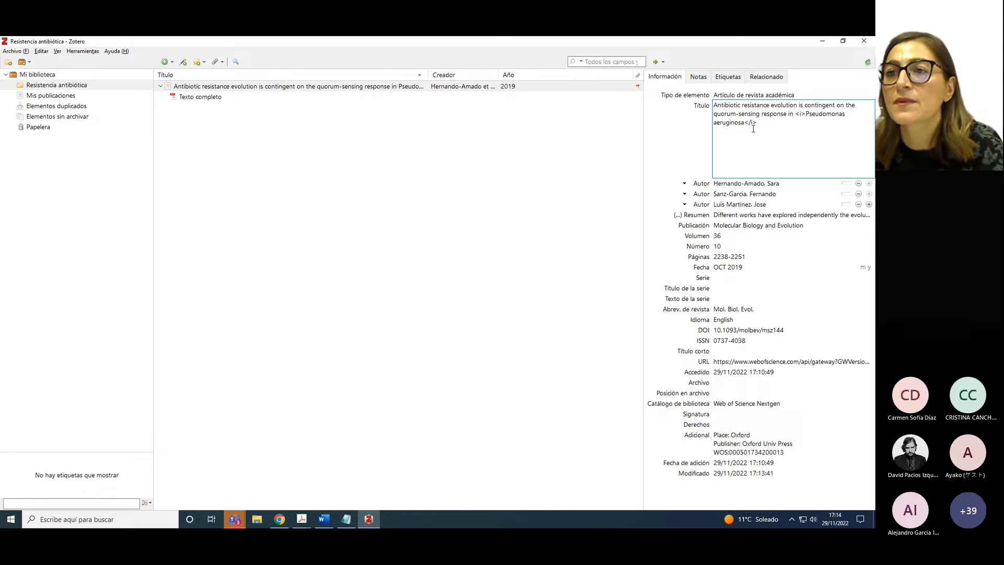
Save the italicised title and widen the Título and Creador columns
left_click(686, 142)
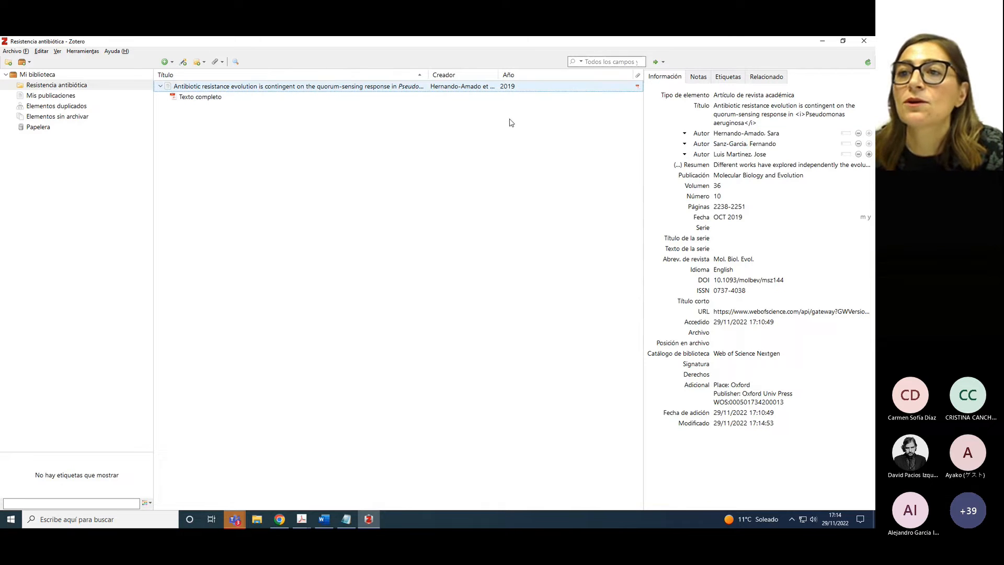
left_click(413, 98)
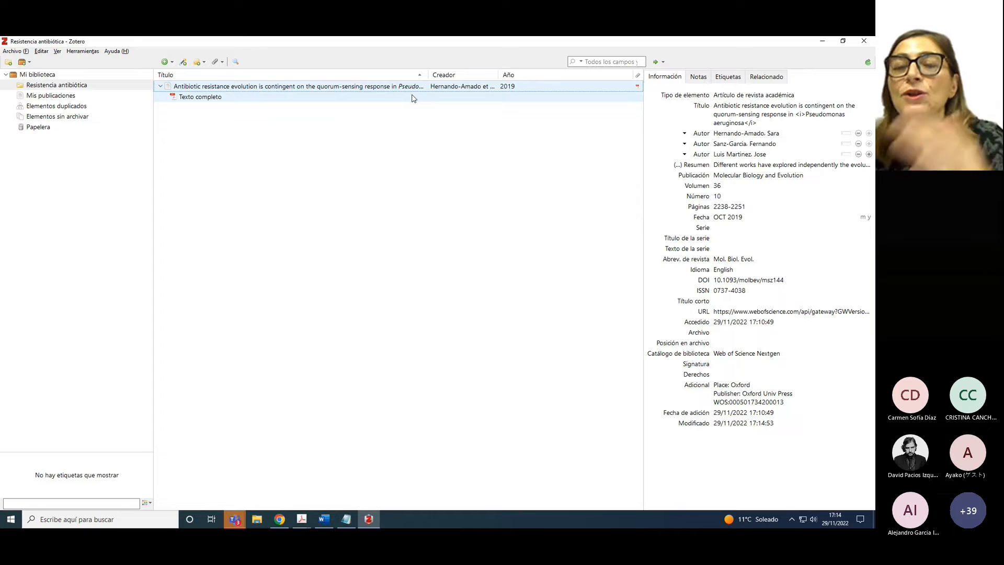
left_click(747, 134)
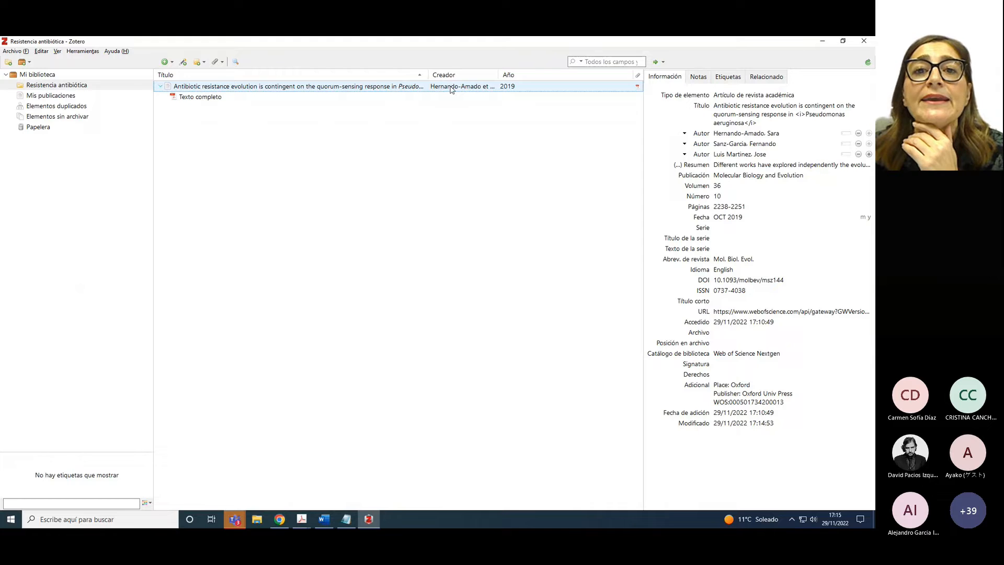
left_click_drag(429, 73, 464, 72)
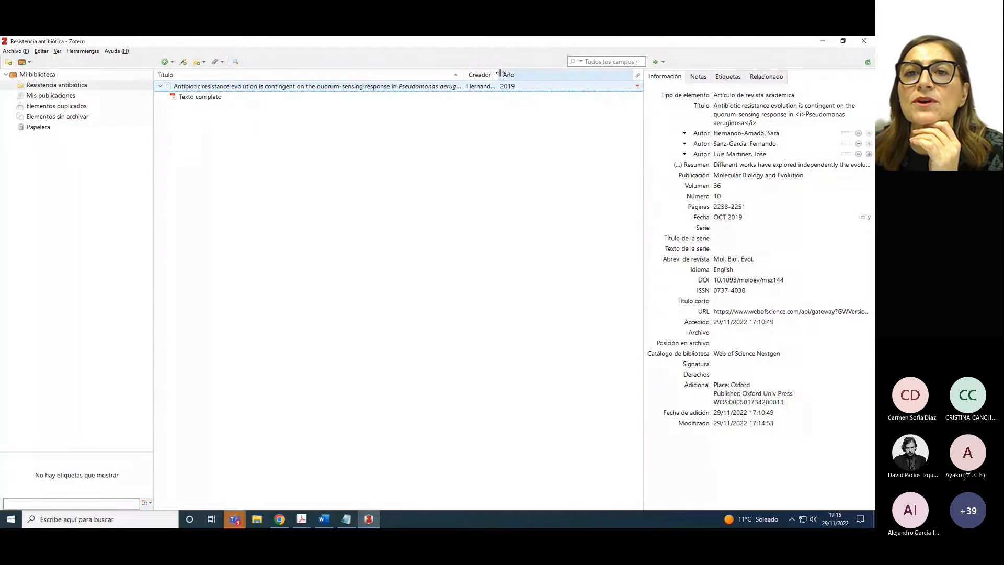
left_click_drag(499, 74, 542, 73)
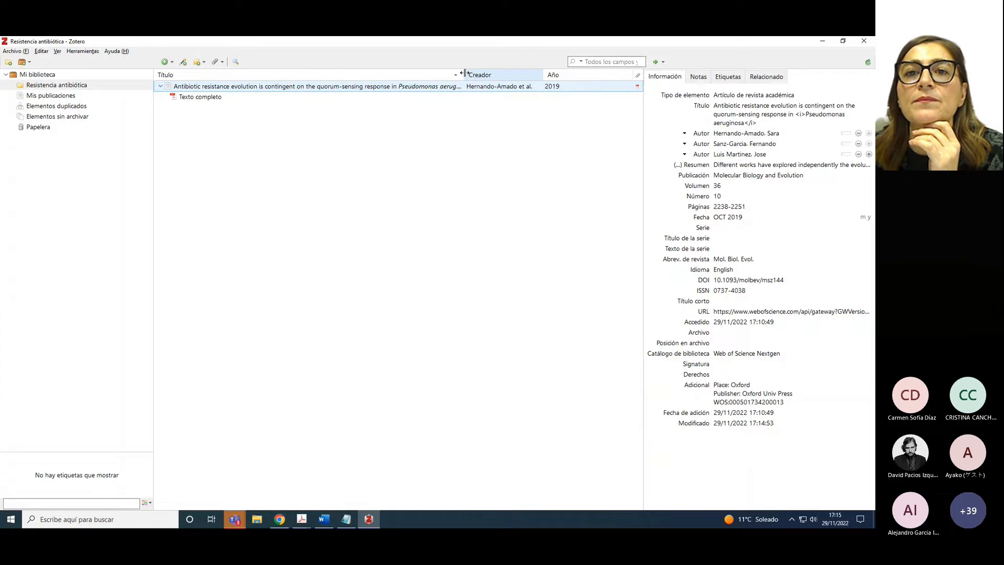
left_click_drag(463, 74, 490, 73)
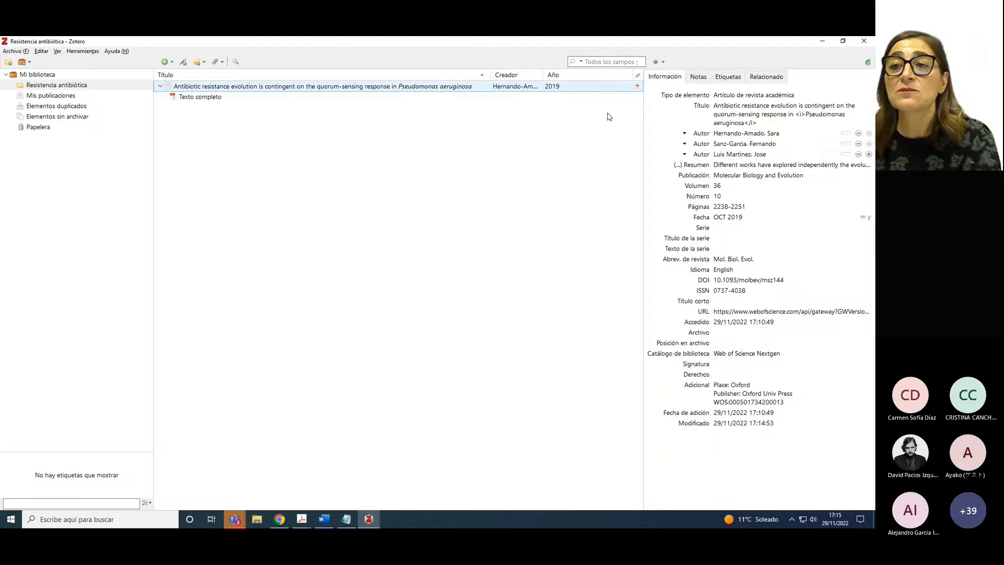
Check the title and first author fields, then return to the Web of Science record
left_click(716, 116)
left_click(731, 135)
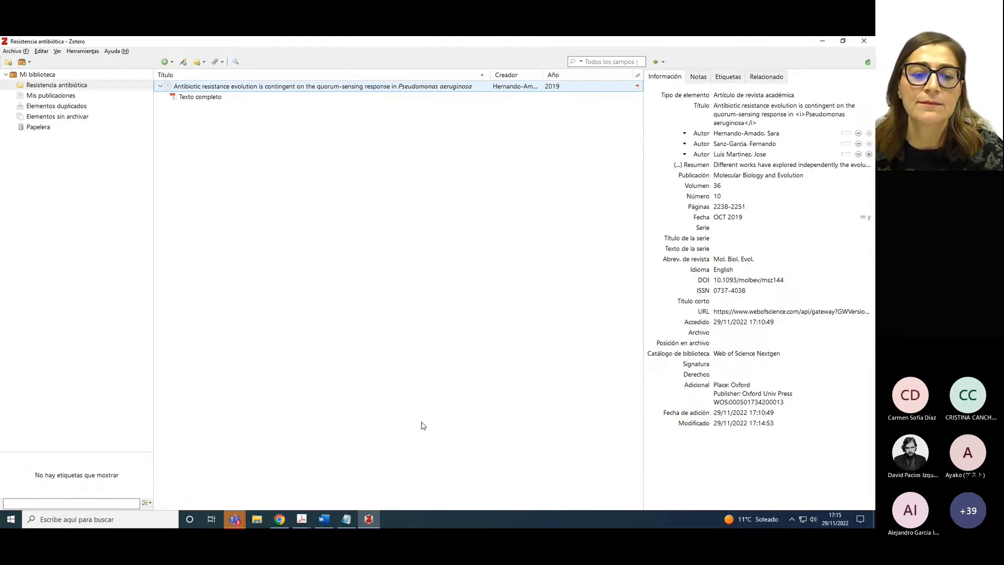
left_click(280, 519)
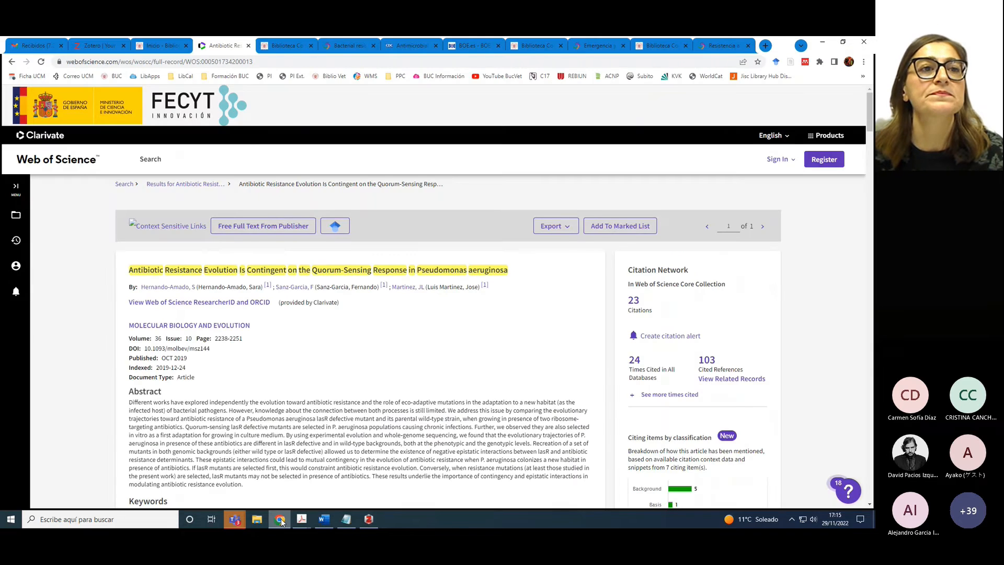
Open the UCM APA guide's Artículos de revista page and select the 'Artículo de revista con DOI' template
left_click(156, 46)
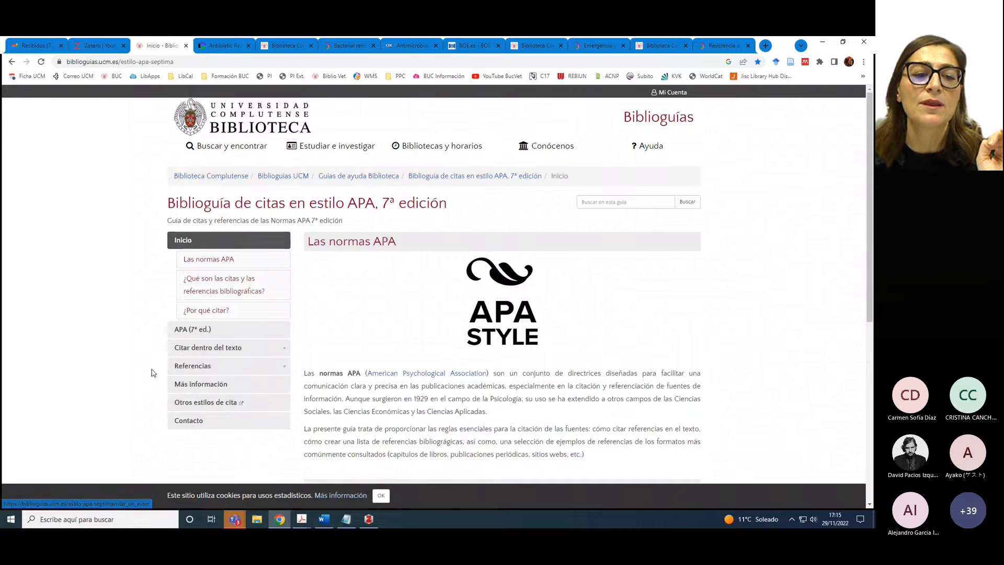
mouse_move(243, 372)
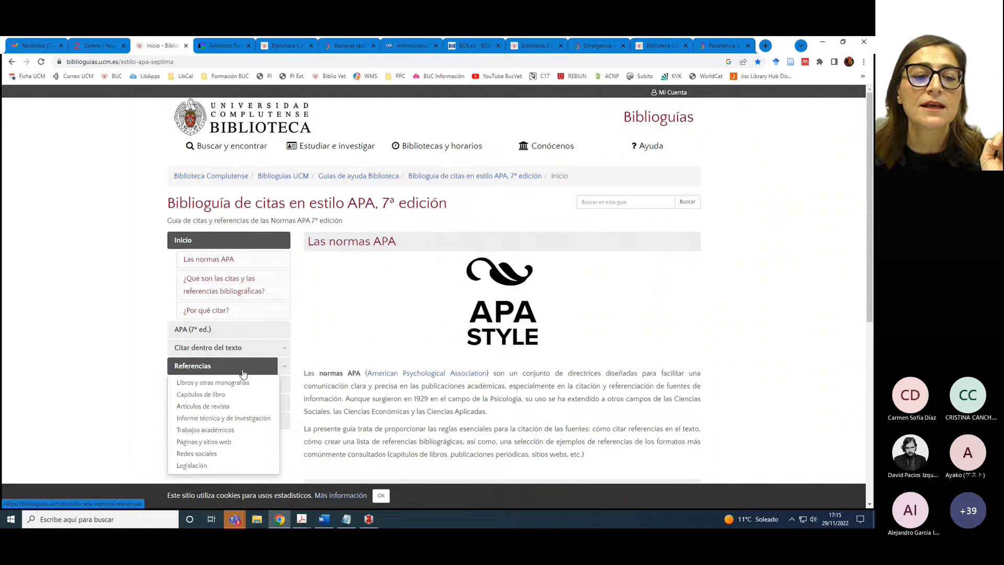
left_click(222, 408)
scroll(434, 346, "down", 1)
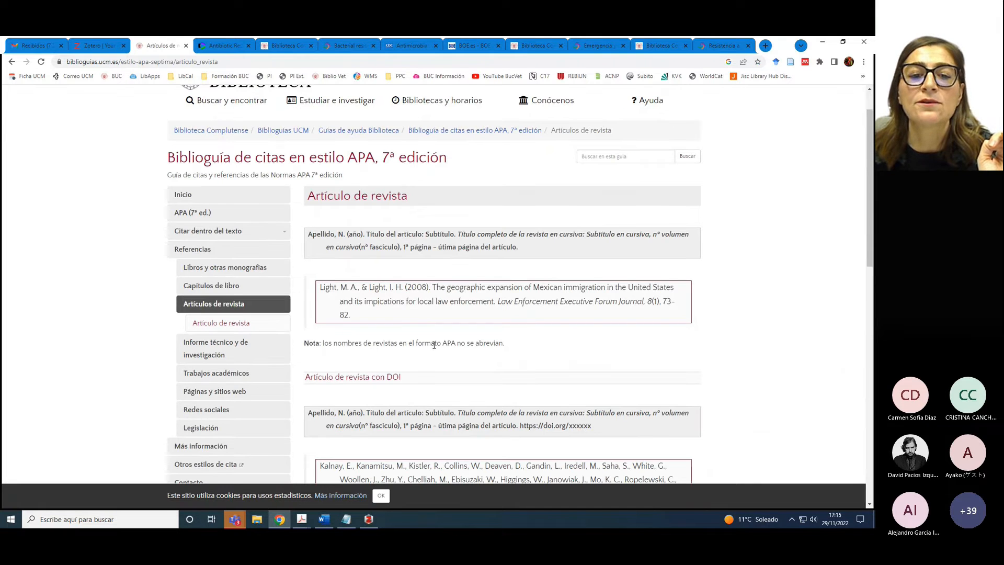
scroll(434, 343, "down", 1)
scroll(434, 335, "down", 2)
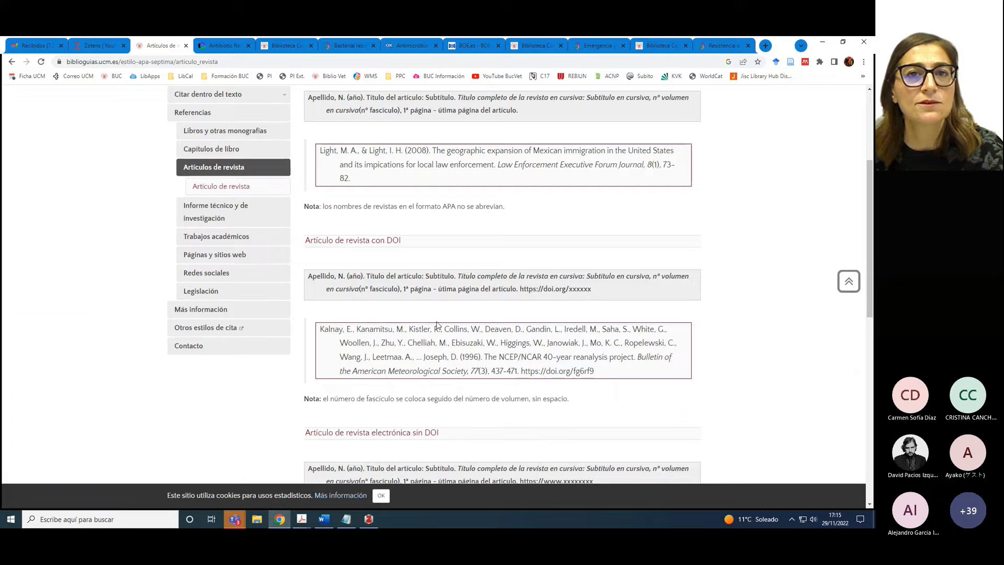
left_click_drag(307, 276, 598, 290)
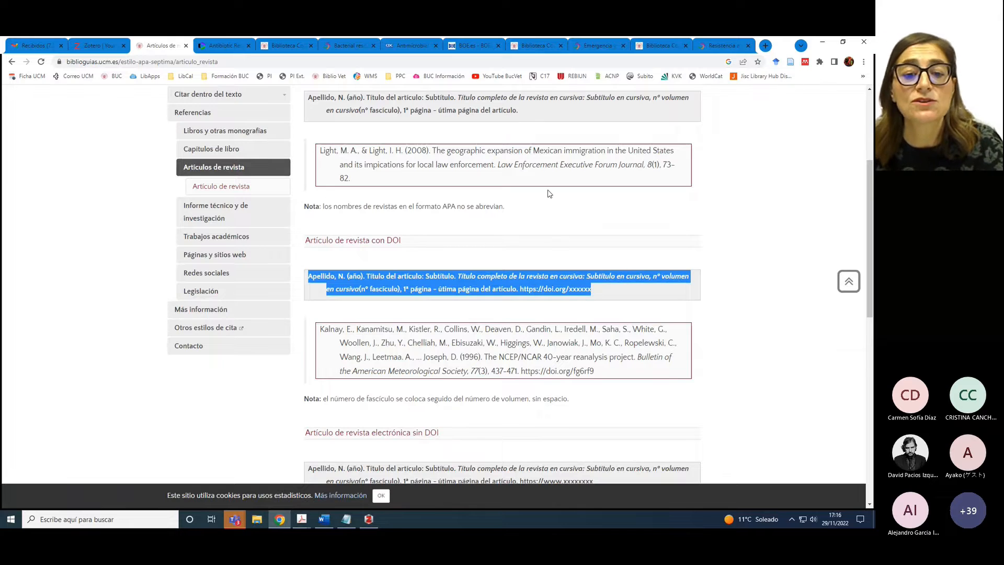
Switch back to Zotero to view the article record with DOI 10.1093/molbev/msz144
left_click(368, 519)
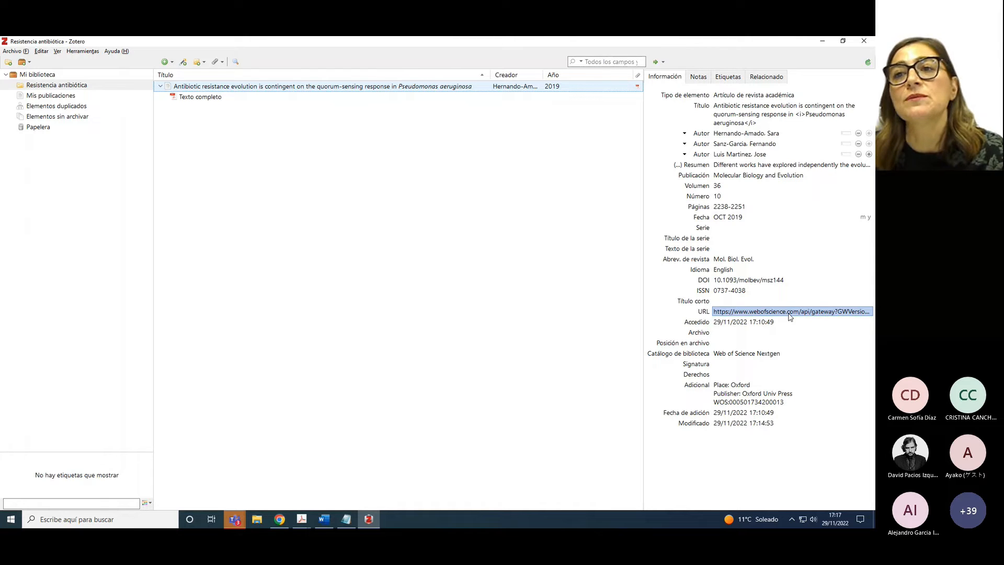
Open the article's Oxford Academic page via Ver en línea and copy its URL
left_click(657, 64)
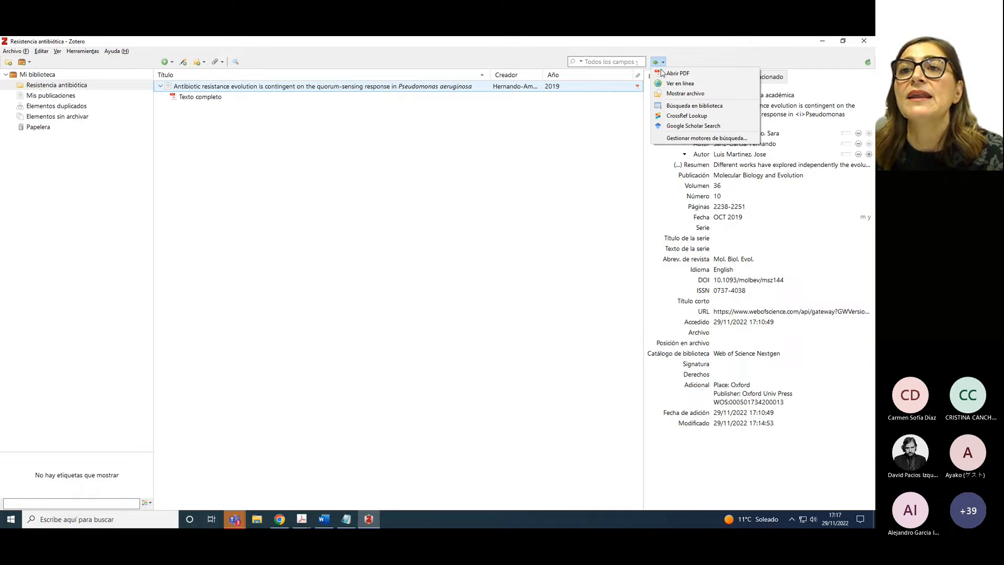
left_click(669, 85)
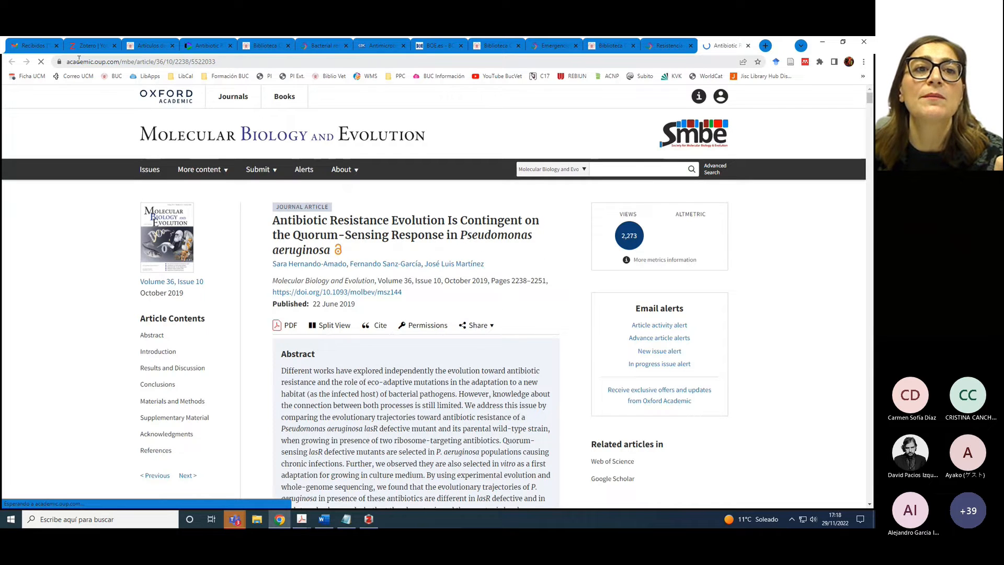
left_click(243, 61)
key("ctrl+c")
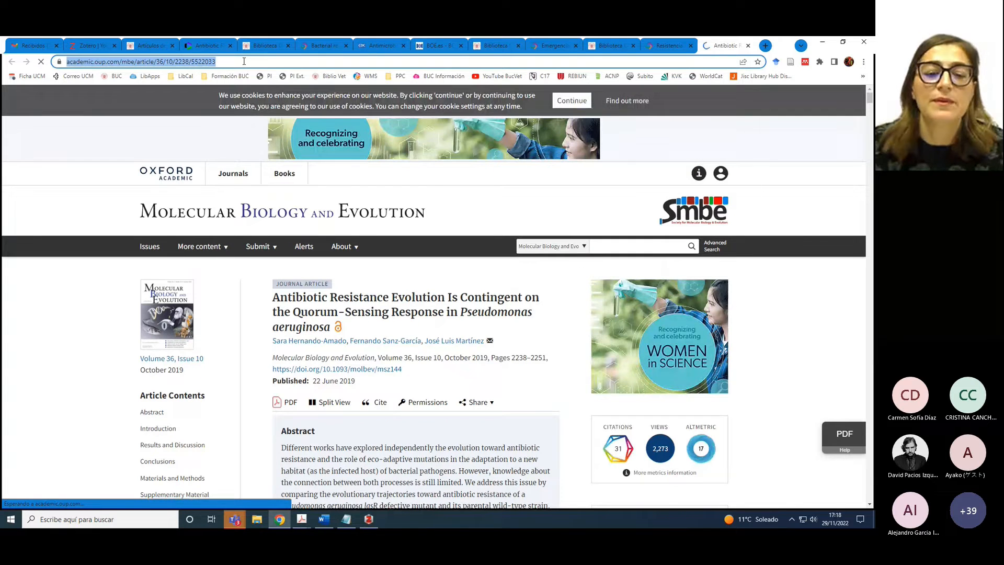
left_click(369, 519)
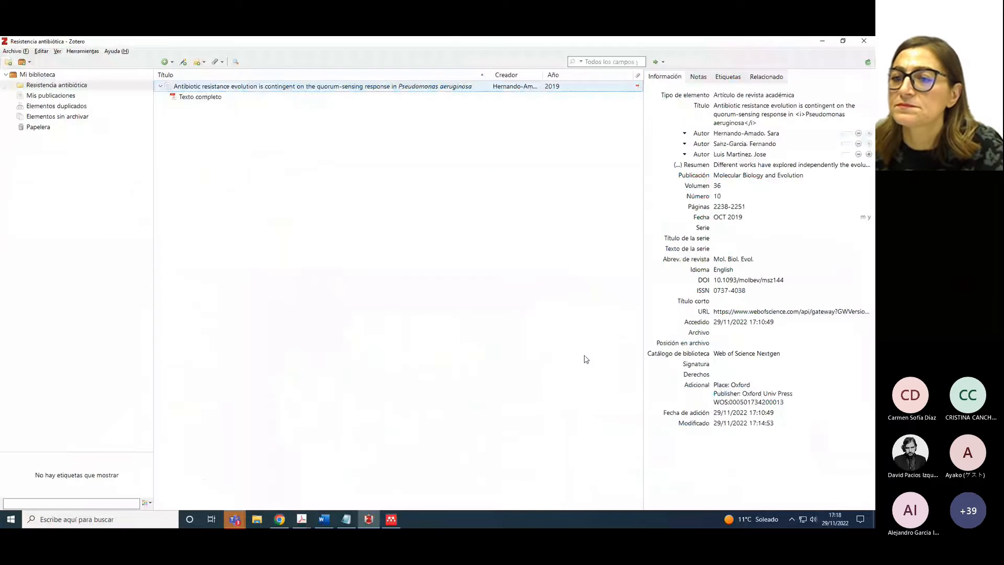
Paste the academic.oup.com address into the URL field, replacing the Web of Science link
left_click(800, 312)
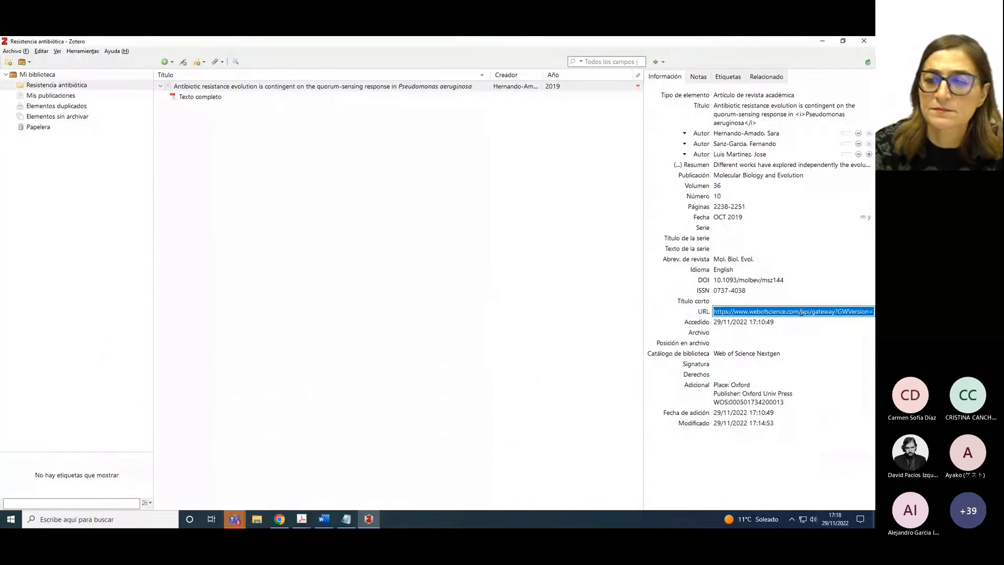
key("ctrl+v")
left_click(717, 323)
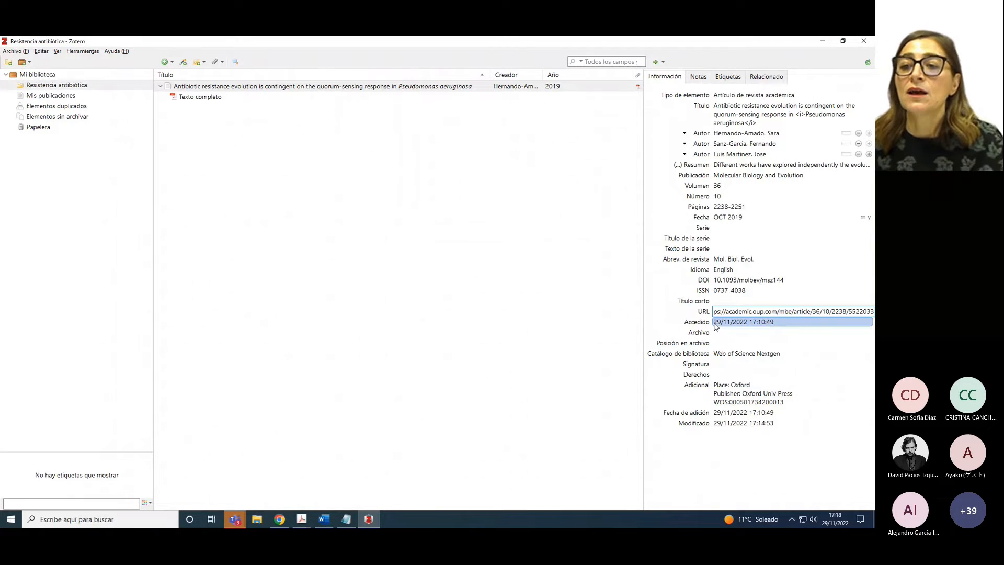
left_click(539, 351)
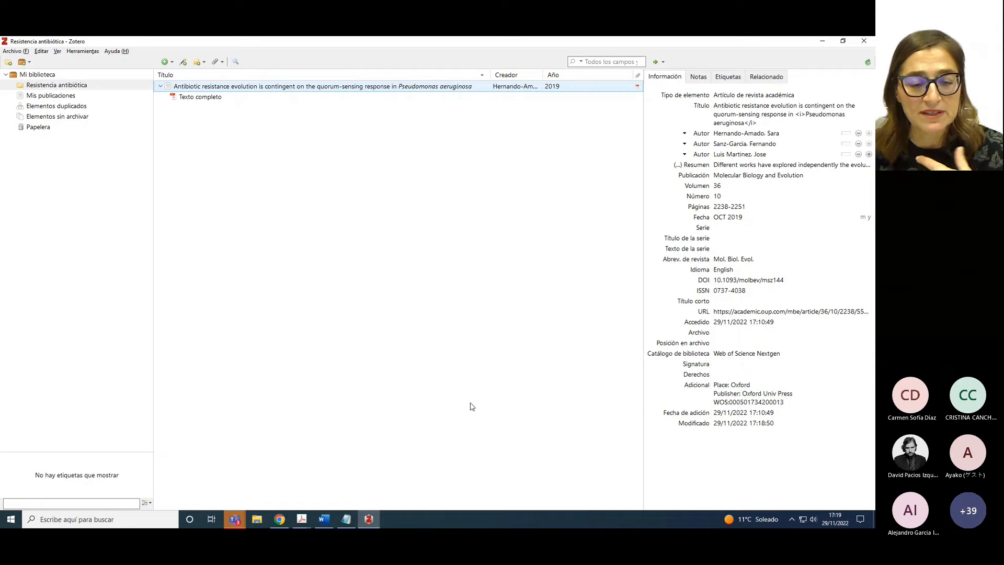
In File Explorer, browse to Dropbox > Formacion BUC > APA Zotero > Ejemplos > PDFs Resistencia antibiotica
left_click(256, 523)
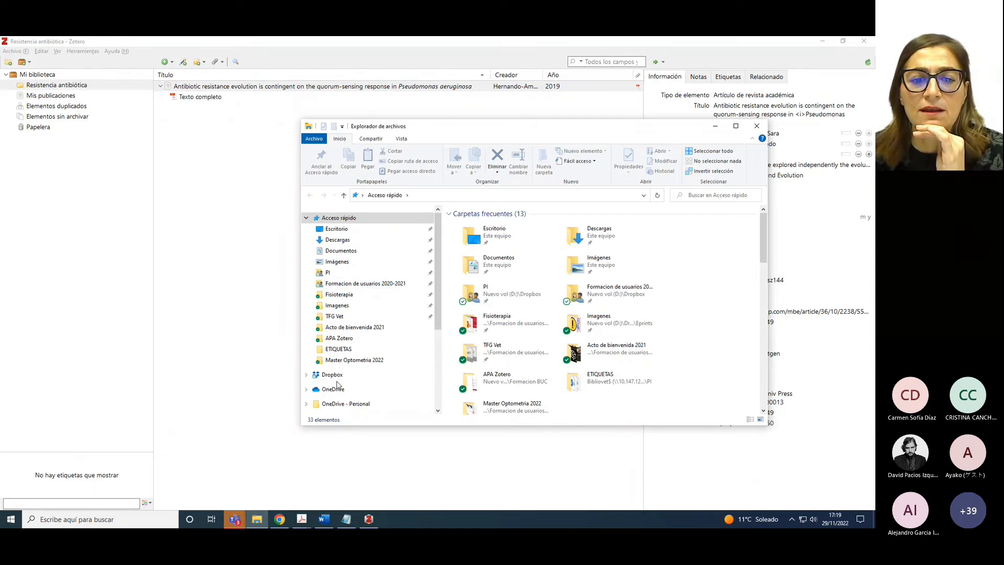
left_click(332, 375)
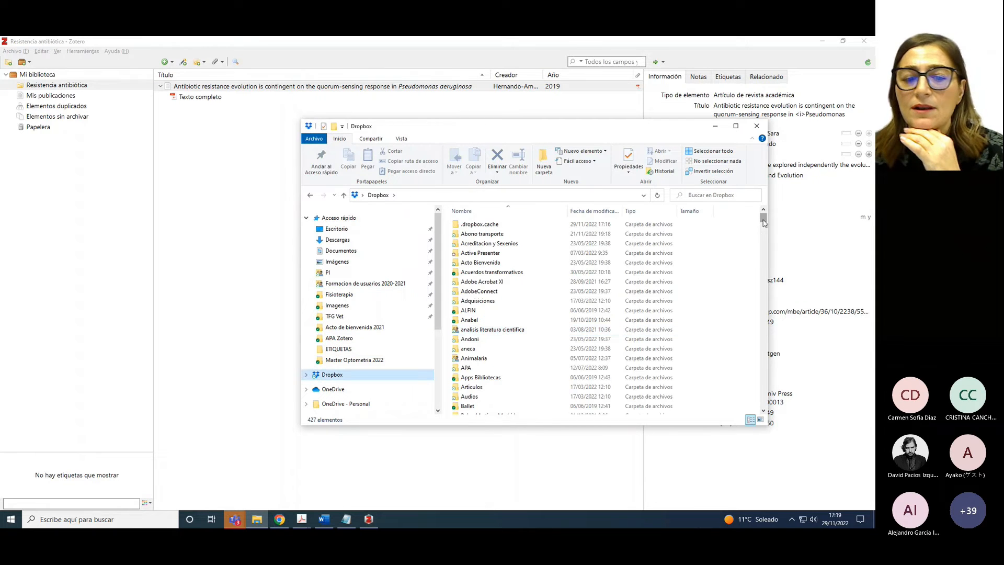
left_click_drag(764, 222, 763, 275)
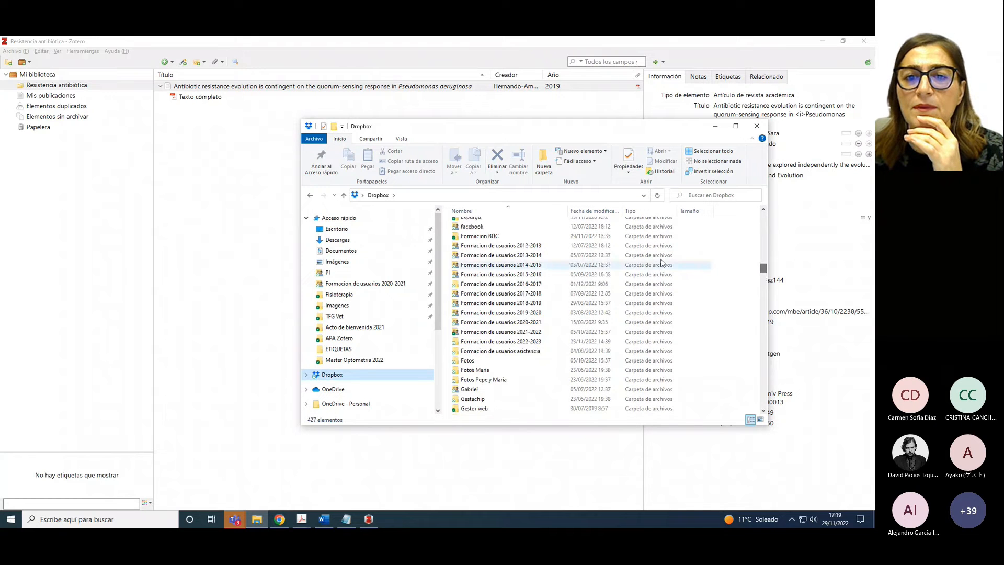
double_click(505, 238)
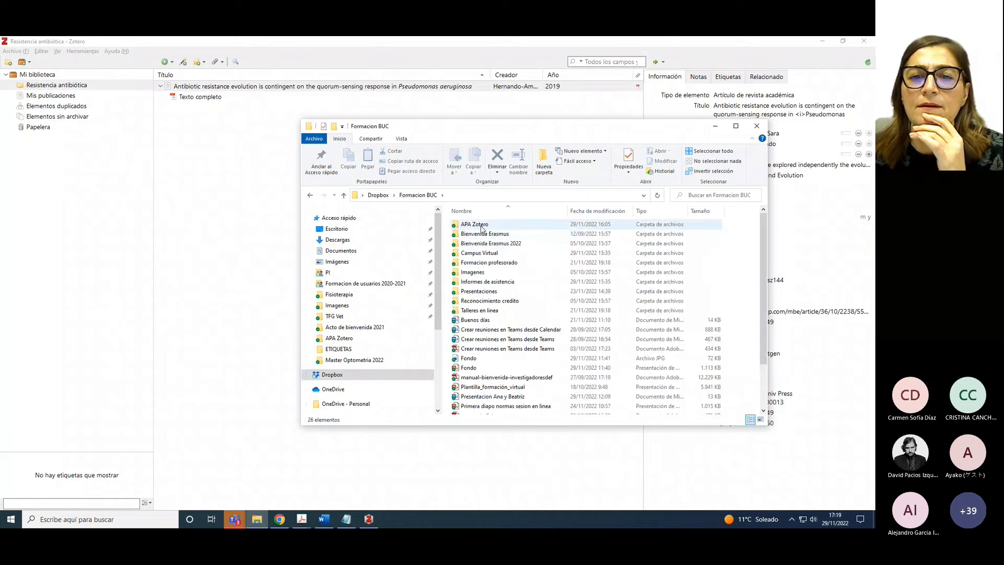
double_click(478, 226)
double_click(480, 228)
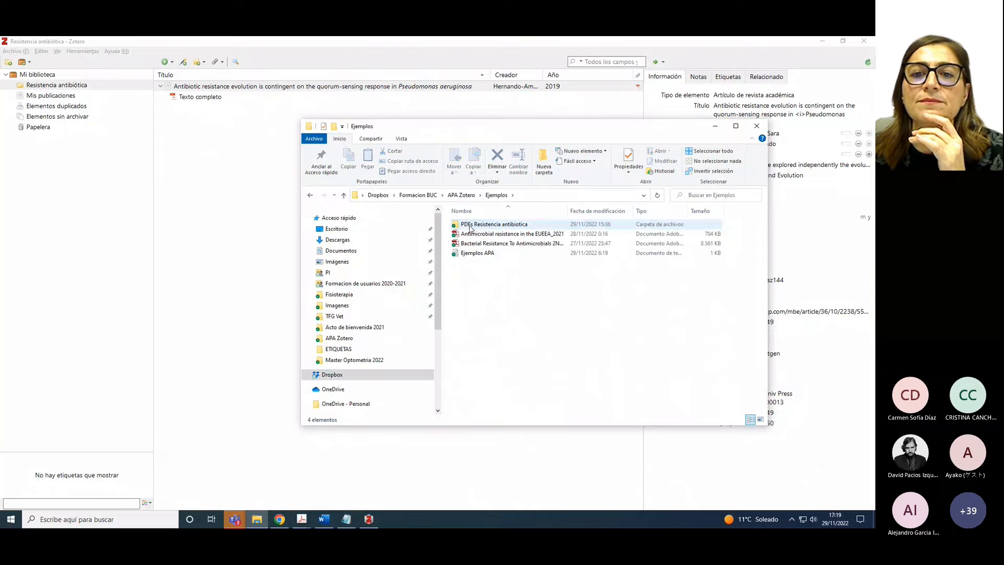
double_click(481, 228)
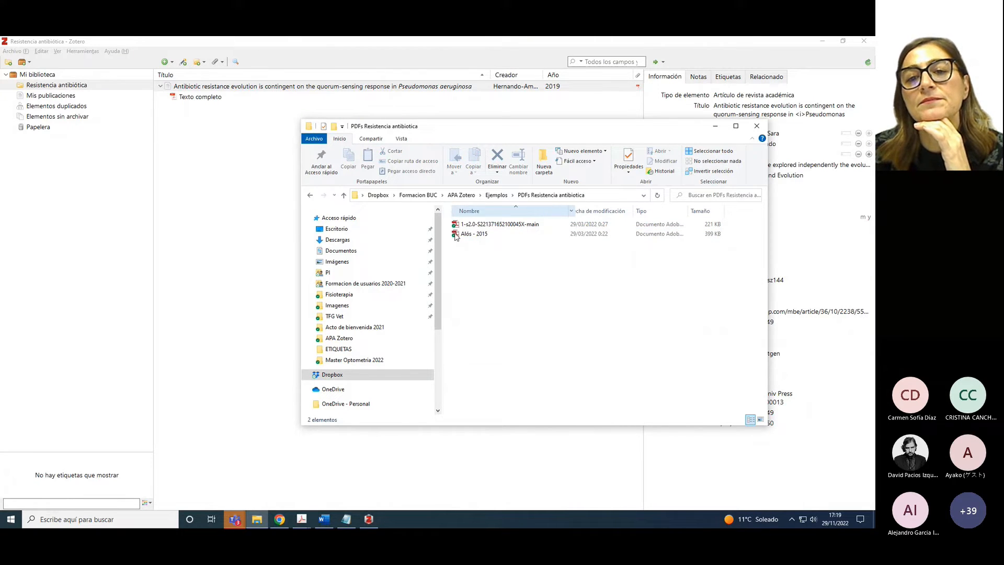
Drag both PDFs, including the 2015 one, into the Zotero items list
left_click(459, 226)
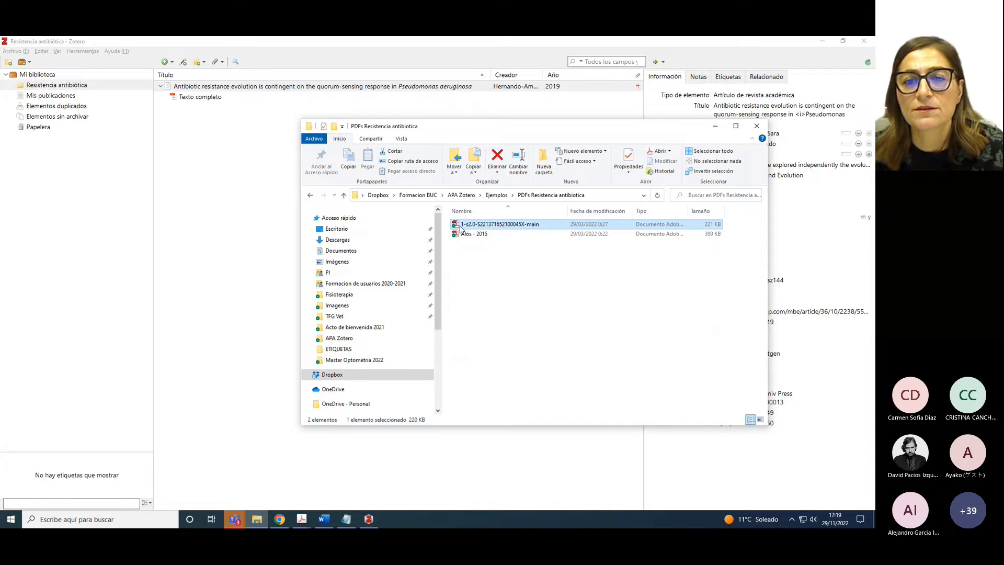
left_click(473, 236, "shift")
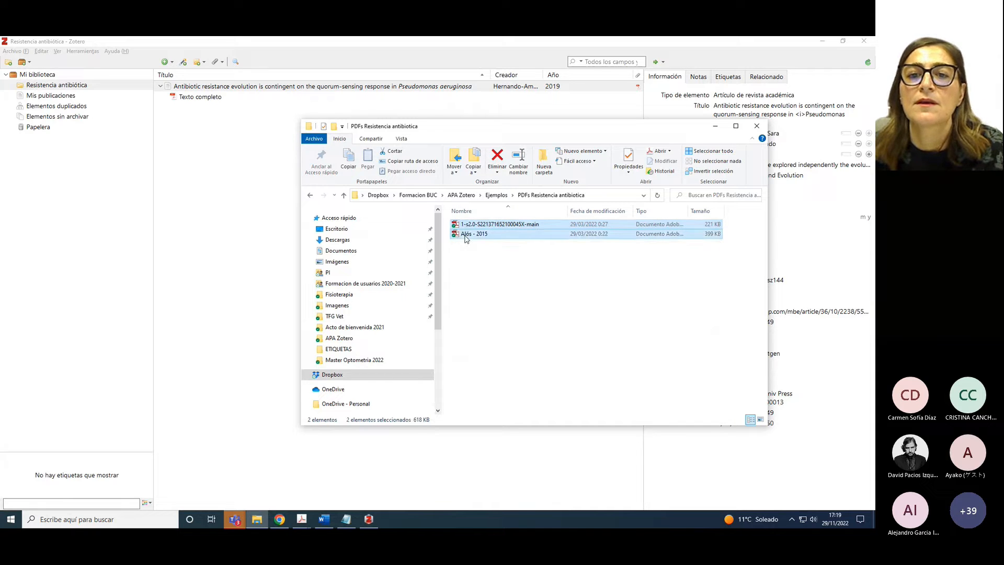
left_click_drag(473, 236, 246, 267)
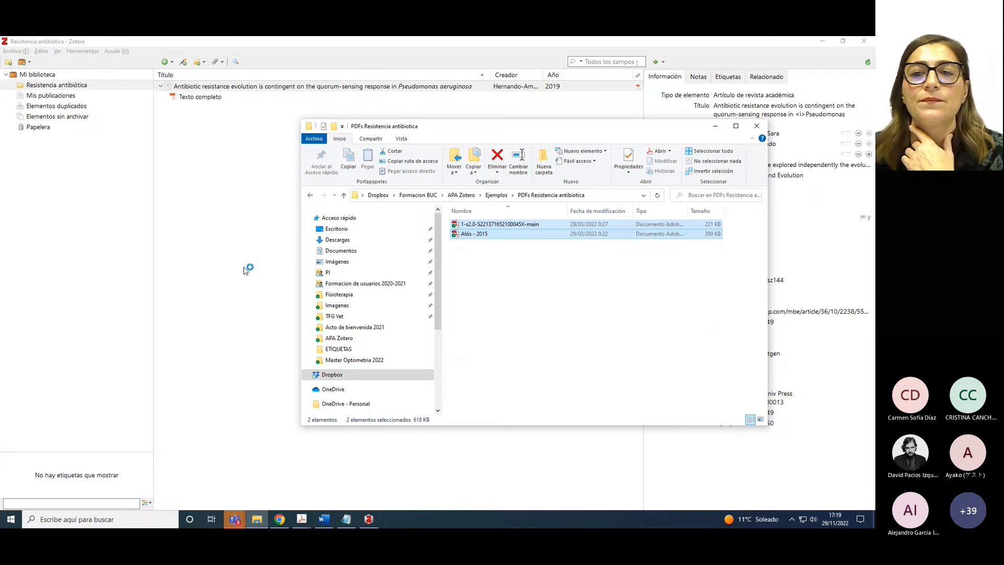
left_click(717, 128)
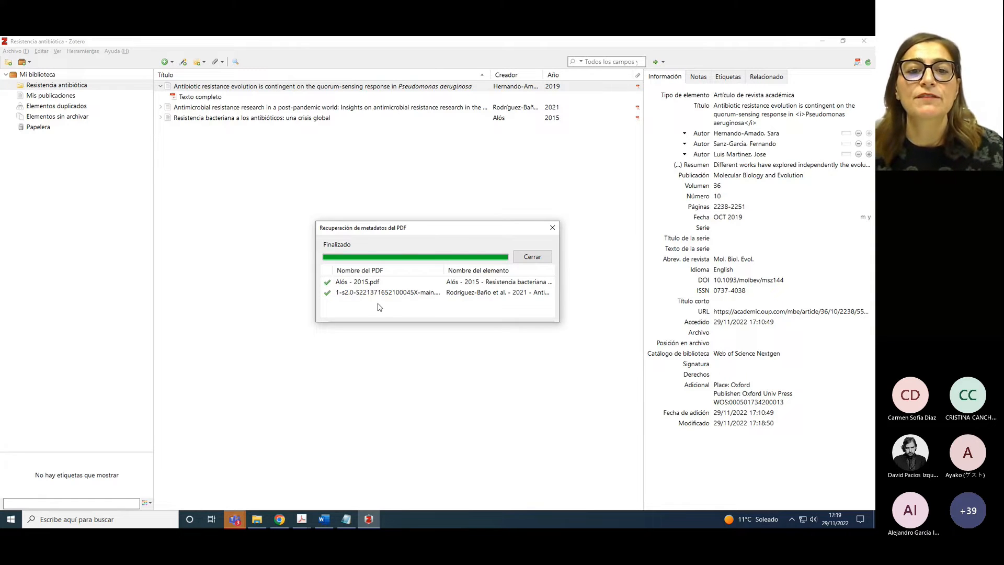
Close the metadata retrieval results, sort items by Creador, and widen that column to show full names
left_click(533, 256)
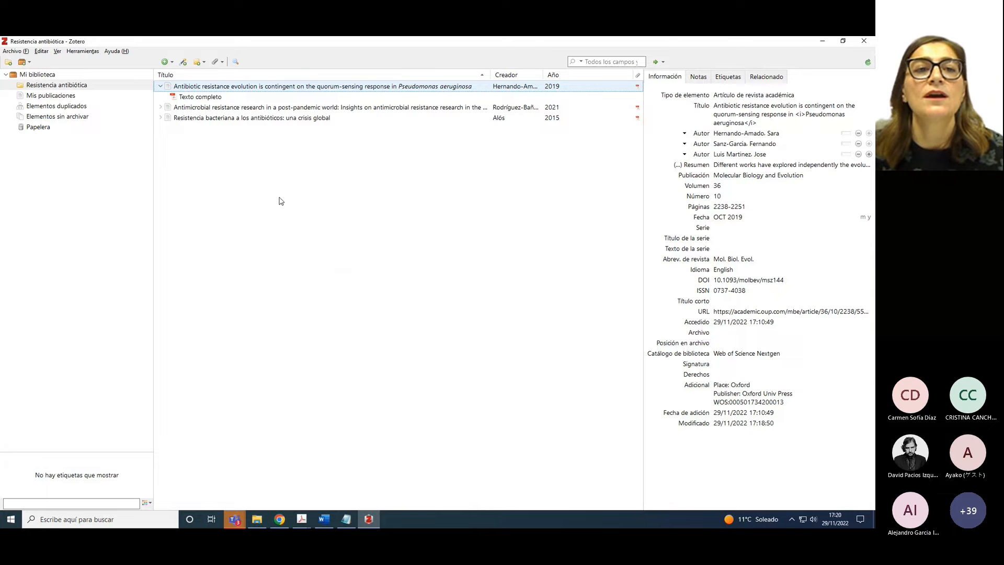
left_click(322, 121)
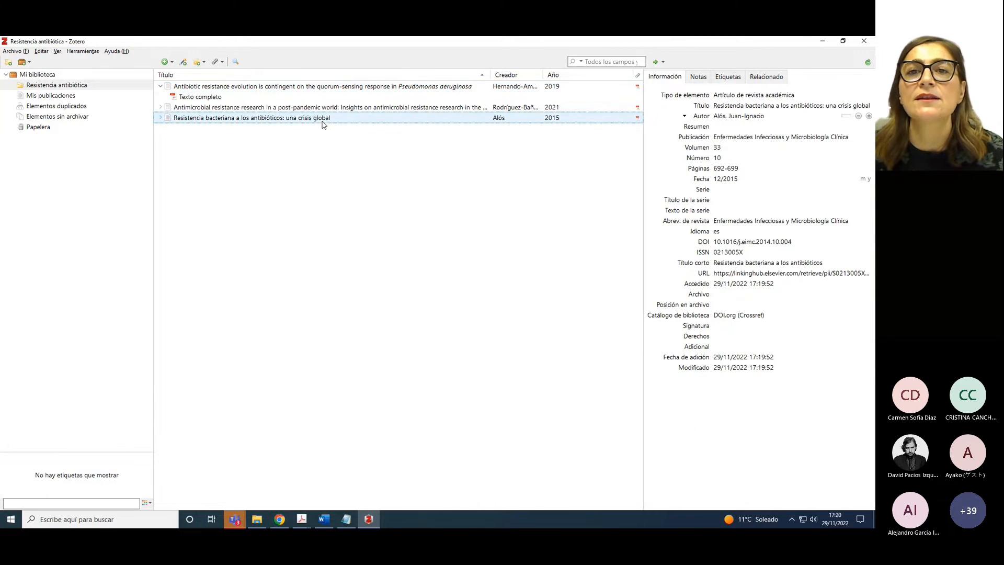
left_click(510, 75)
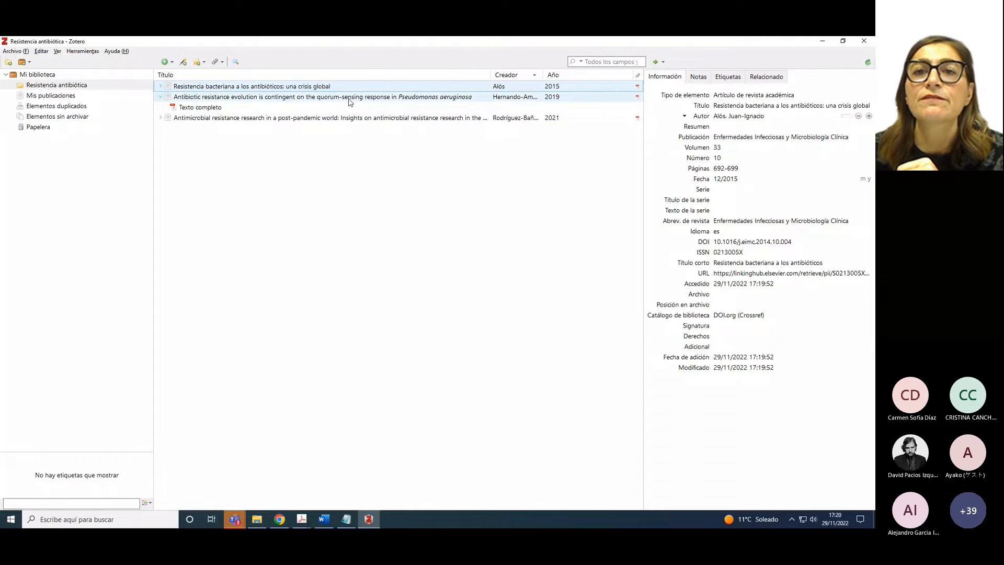
left_click_drag(542, 75, 563, 75)
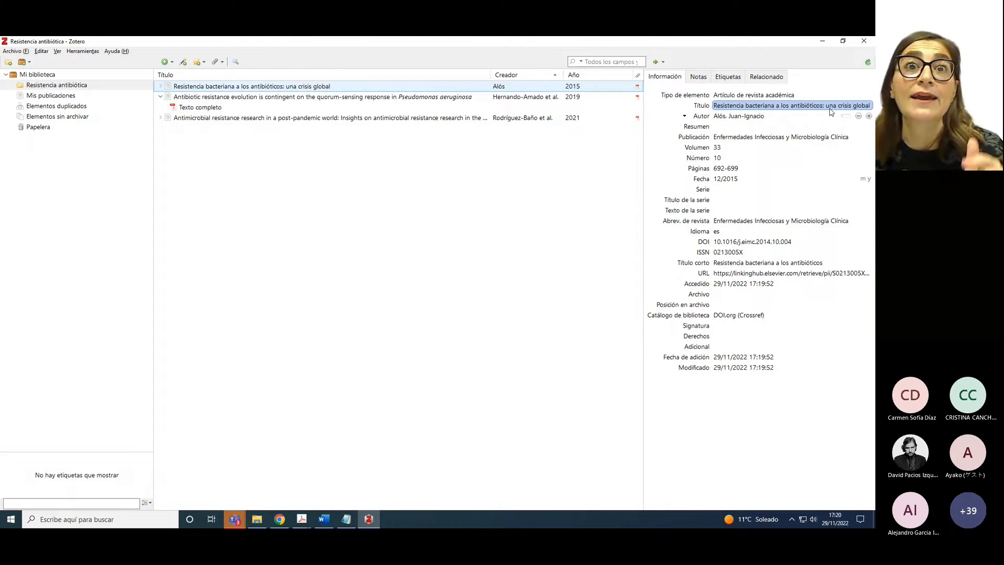
Retitle the 2015 article 'Resistencia bacteriana a los antibióticos: Una crisis global' with a capital U
left_click(829, 109)
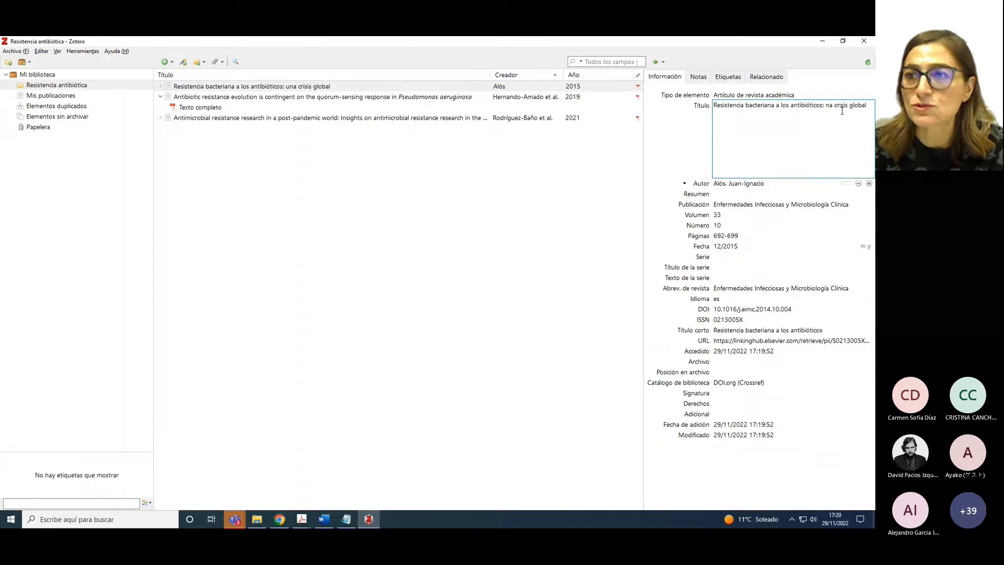
key("Return")
left_click(723, 116)
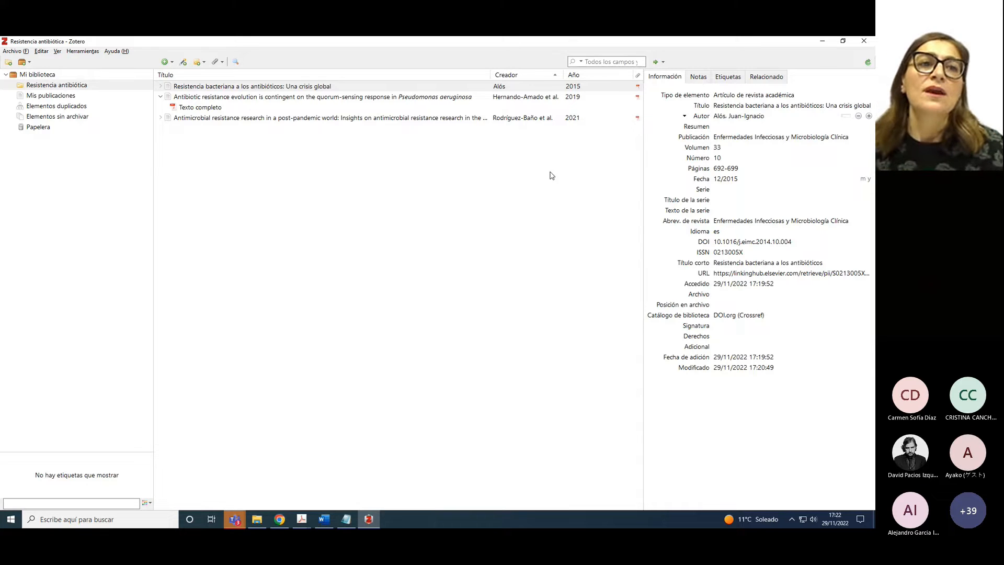
Open the 2015 article's PDF in a reader tab and scroll to the page 2 highlight
left_click(161, 86)
double_click(197, 98)
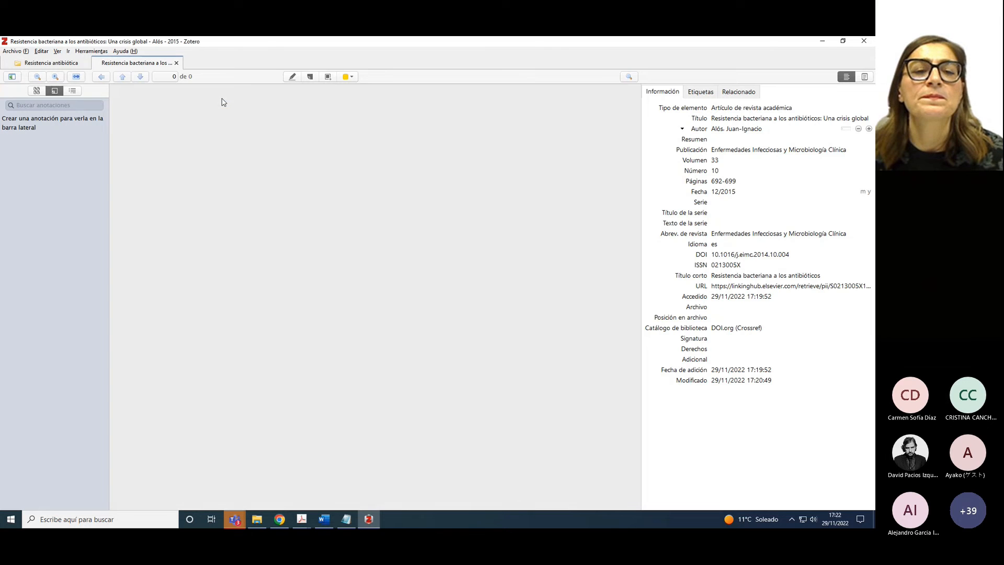
scroll(380, 219, "down", 2)
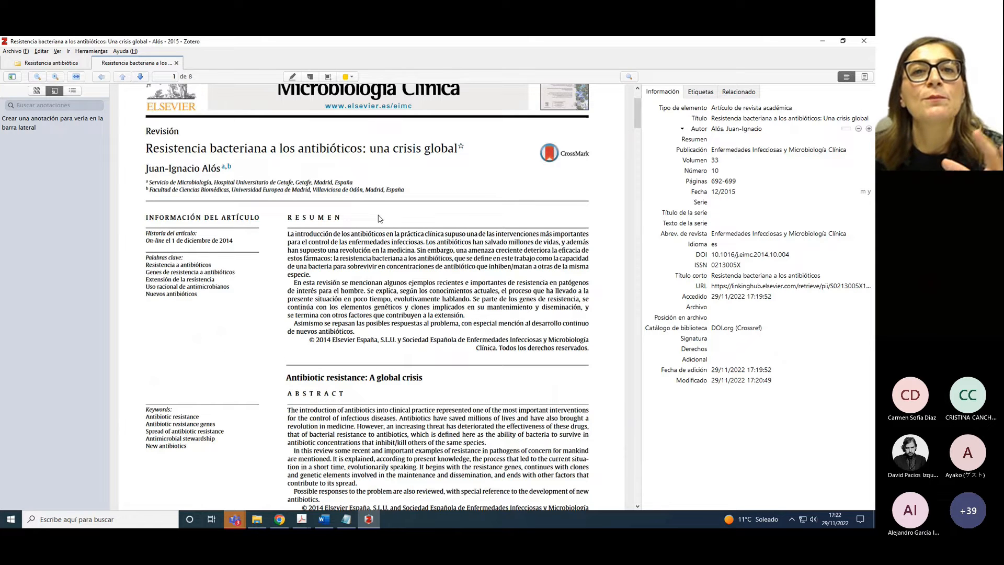
scroll(378, 208, "down", 10)
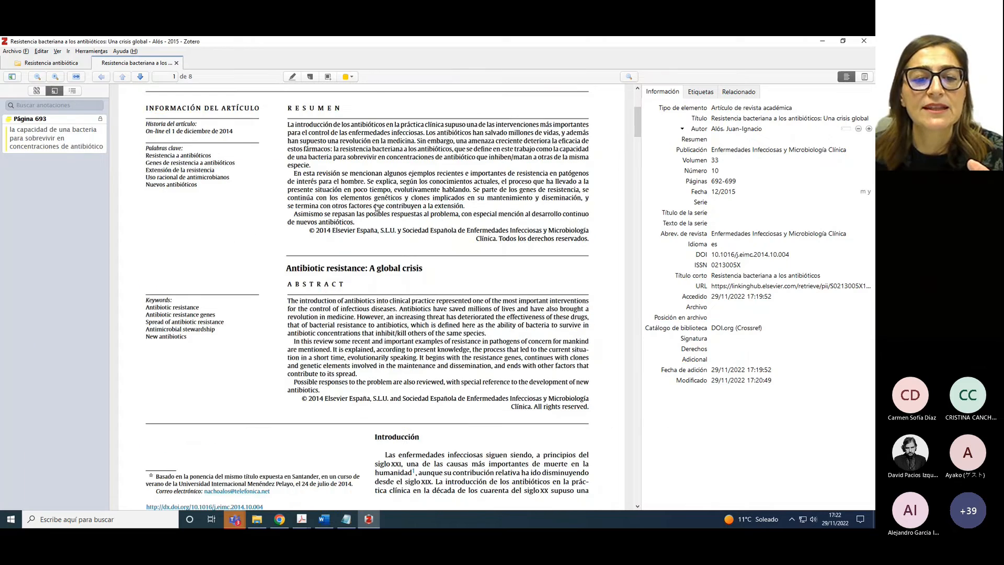
scroll(378, 209, "down", 3)
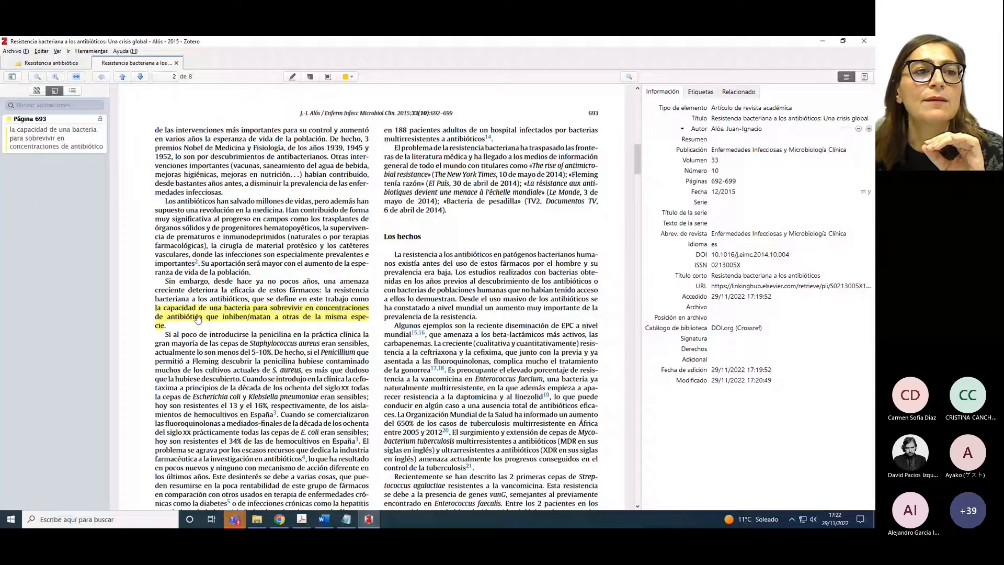
Add a note from the PDF's annotations, deleting the heading and date to leave the quote and citation
left_click(864, 77)
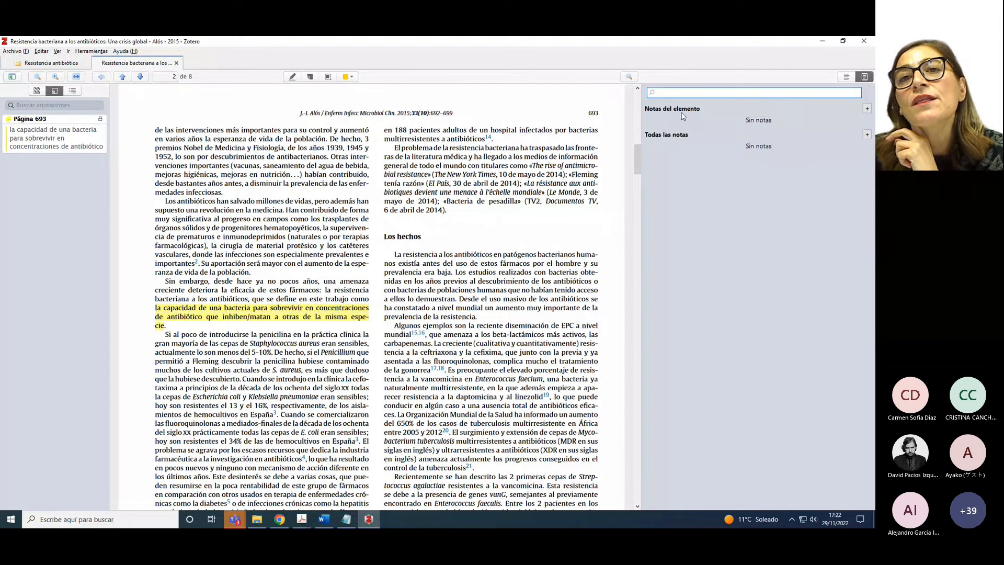
left_click(868, 108)
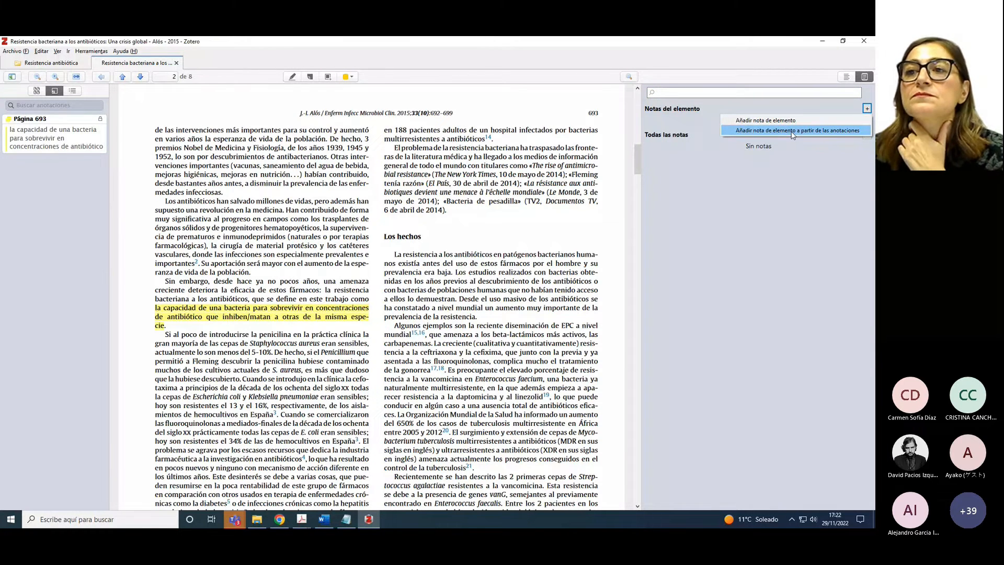
left_click(792, 131)
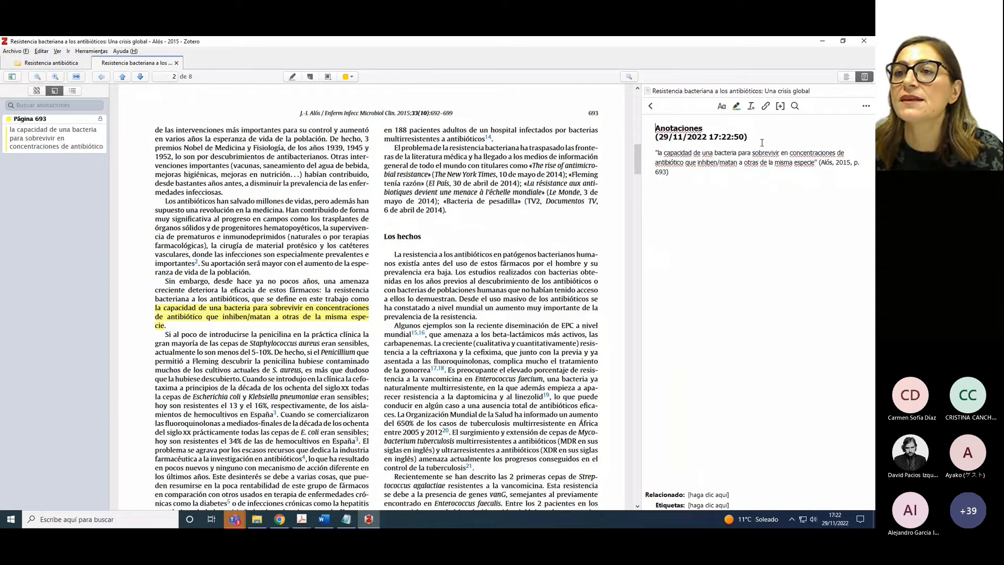
left_click_drag(749, 138, 655, 127)
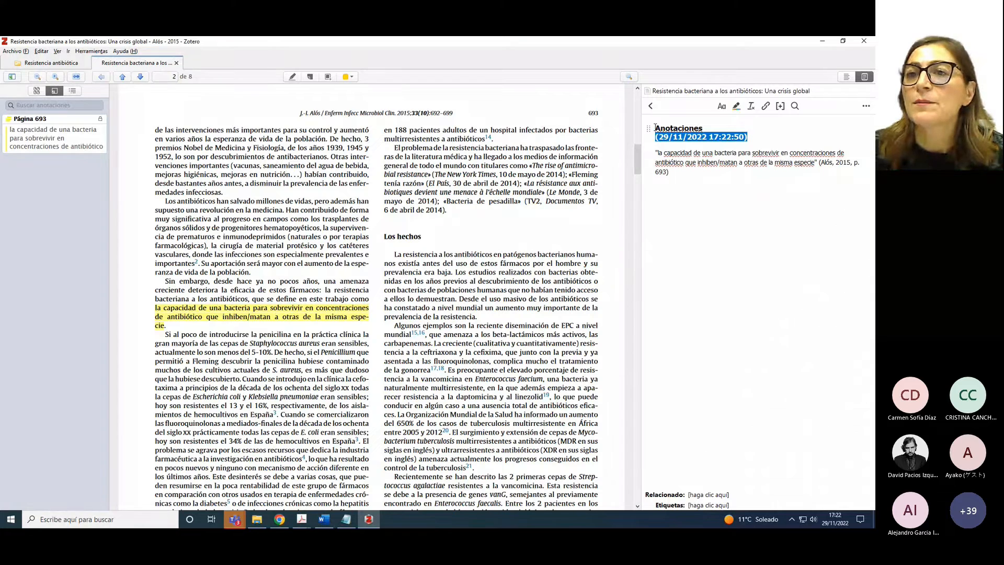
key("BackSpace")
key("BackSpace")
key("BackSpace")
key("BackSpace")
key("BackSpace")
key("BackSpace")
key("BackSpace")
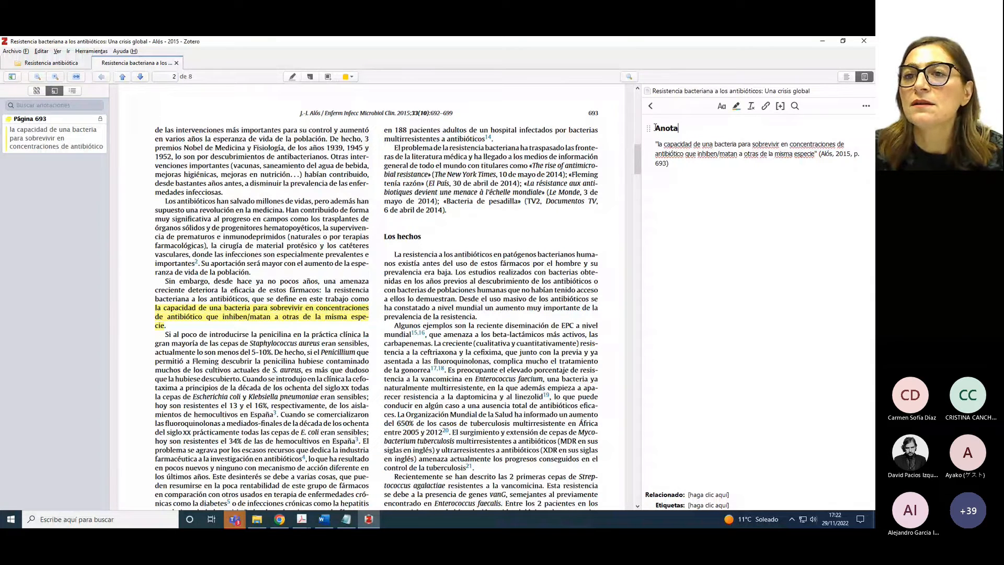
key("BackSpace")
key("BackSpace")
key("BackSpace")
key("BackSpace")
key("BackSpace")
key("BackSpace")
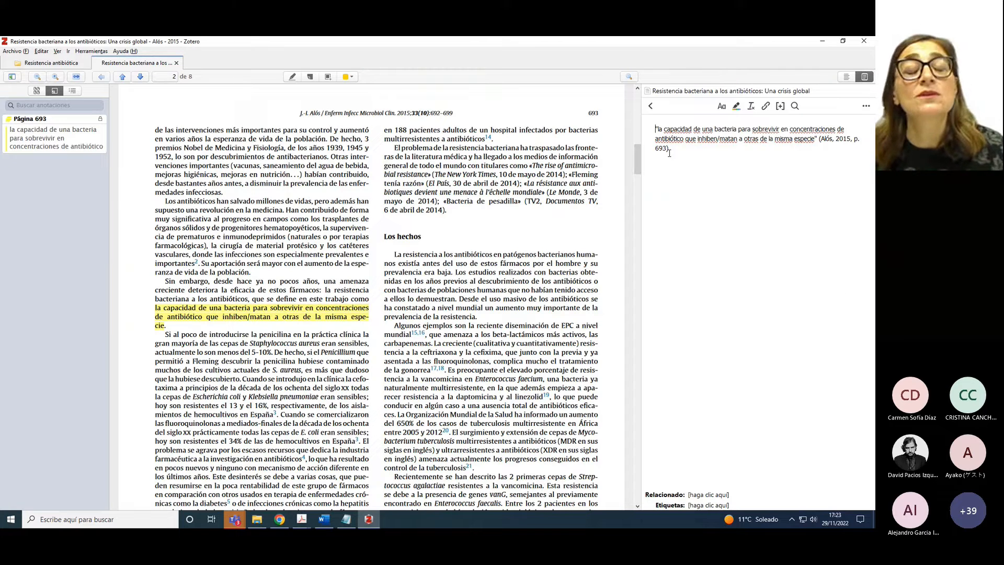
left_click(54, 63)
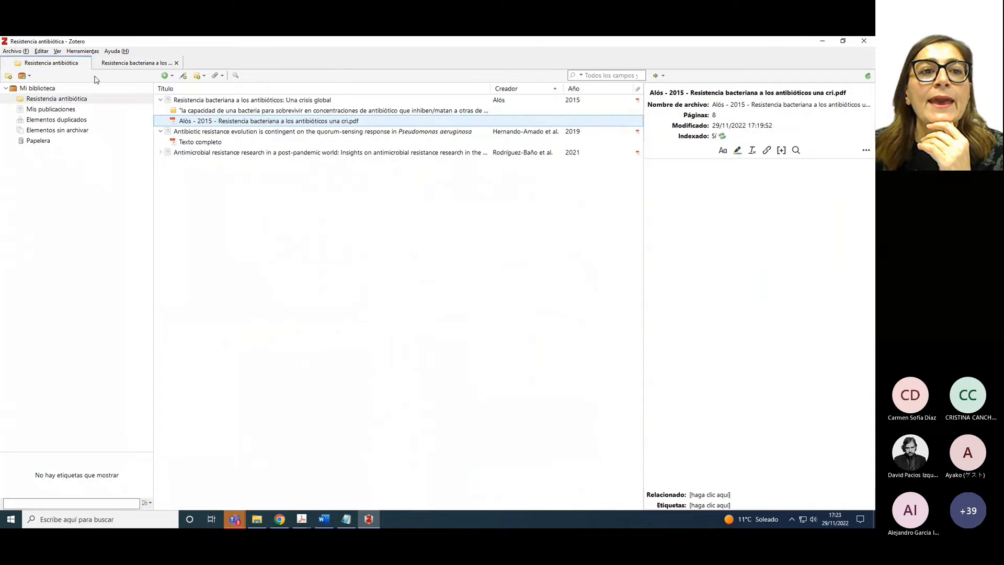
Expand the 2021 post-pandemic article in the item list and select its PDF attachment
left_click(214, 134)
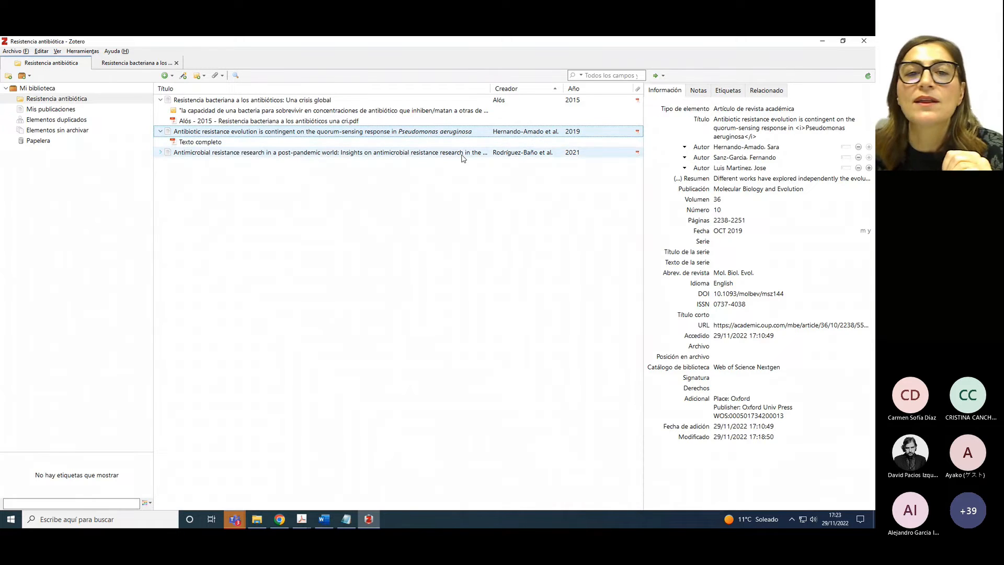
left_click(329, 155)
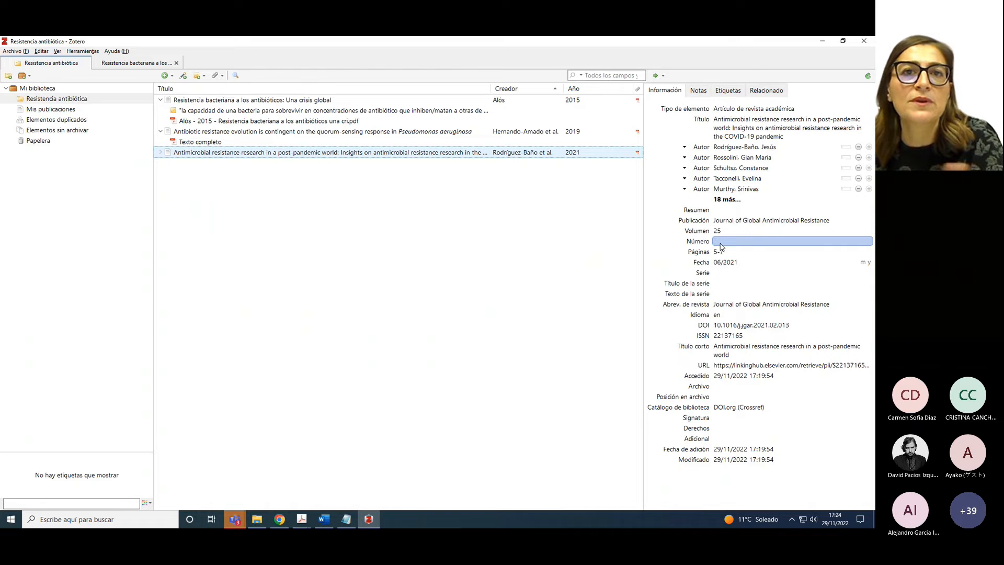
left_click(161, 152)
left_click(248, 163)
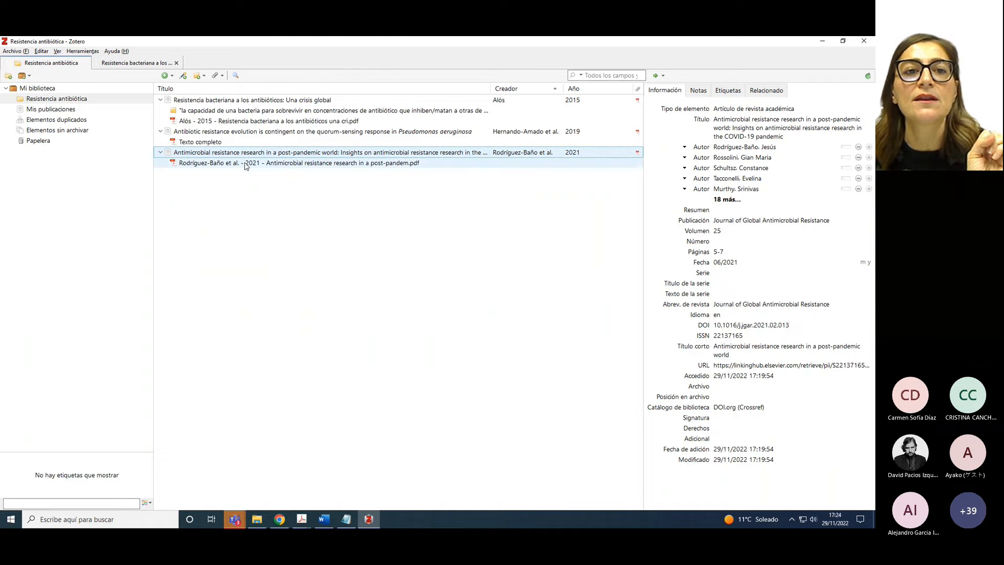
Open the 2021 article's PDF in the reader and scroll to the highlighted section 4 passage
double_click(246, 163)
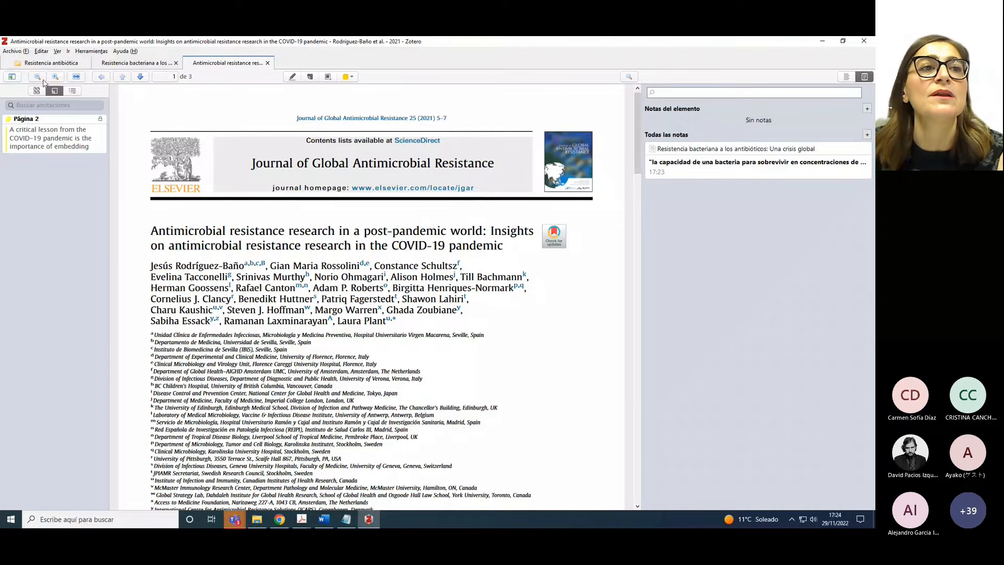
left_click(61, 63)
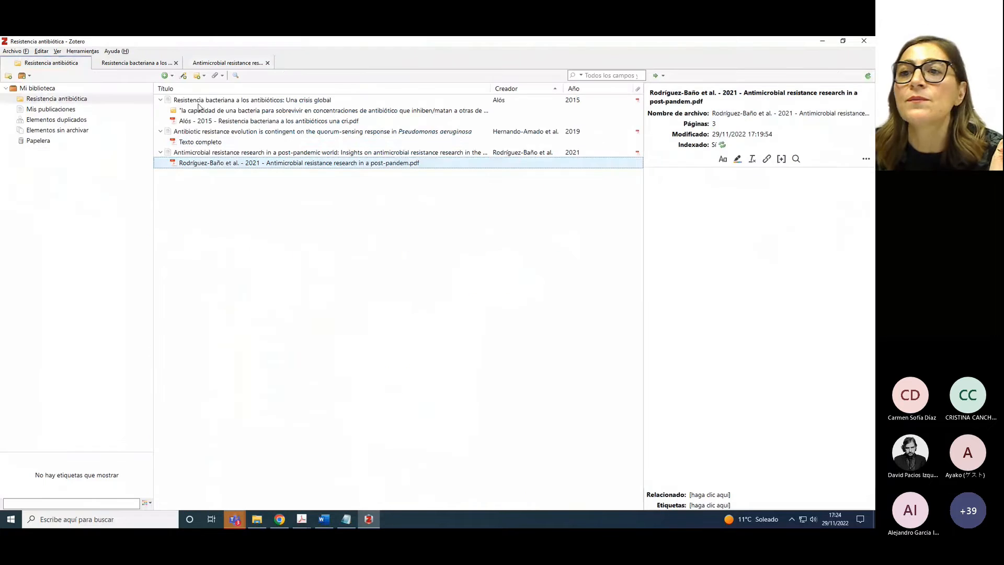
left_click(372, 152)
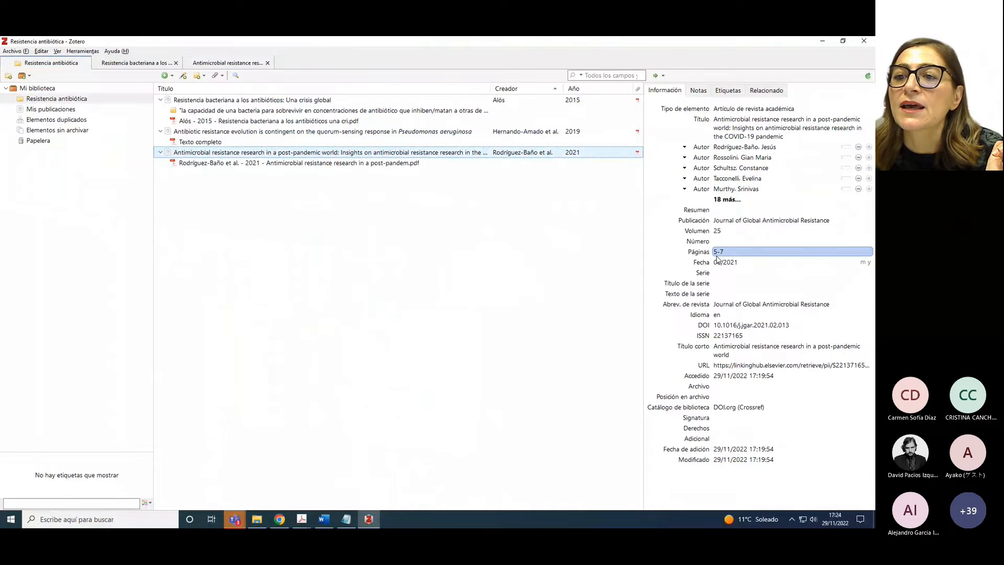
left_click(295, 164)
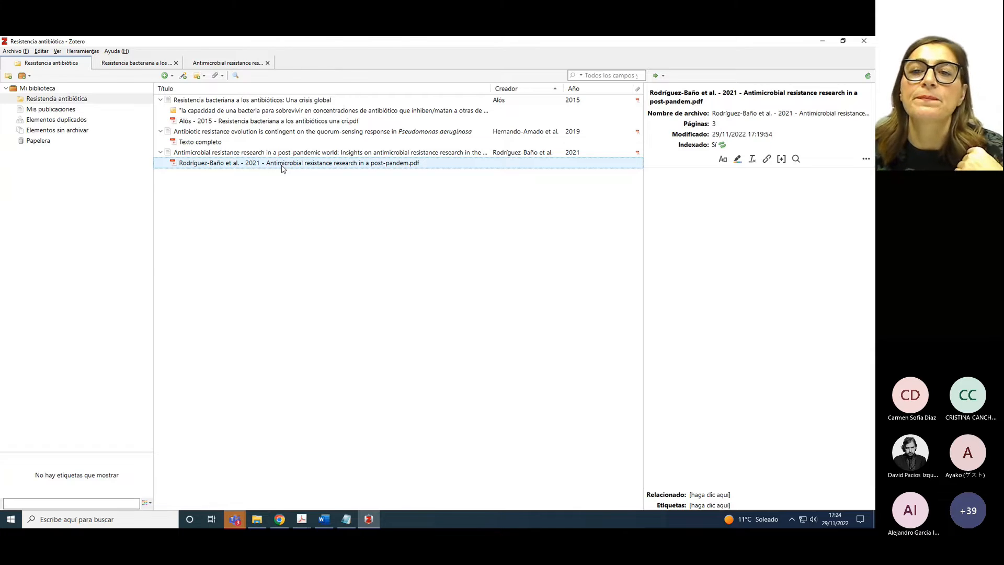
double_click(282, 165)
scroll(359, 172, "down", 10)
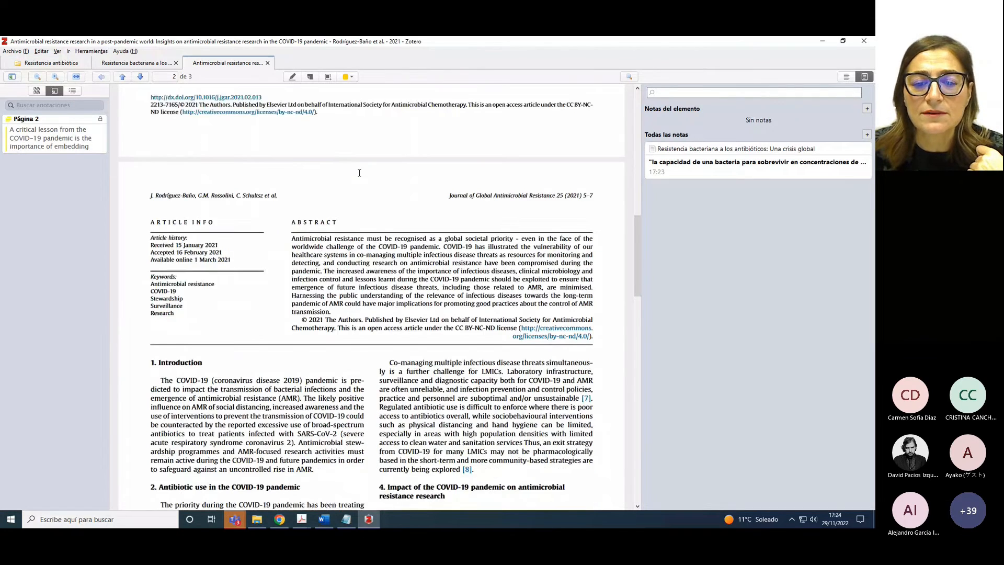
scroll(359, 172, "down", 2)
scroll(360, 172, "down", 8)
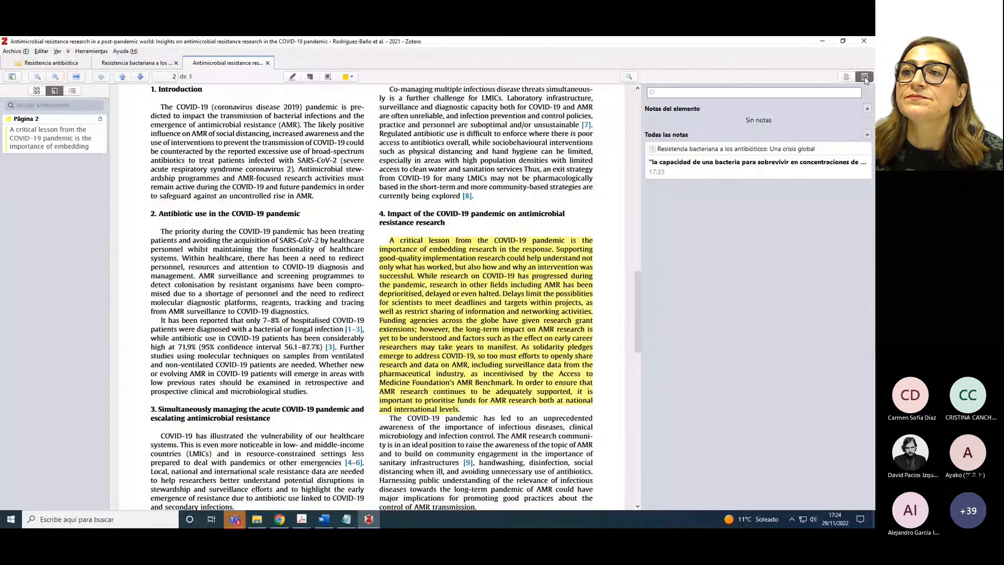
Create a note from the 2021 article's annotations and delete its Anotaciones date heading
left_click(867, 110)
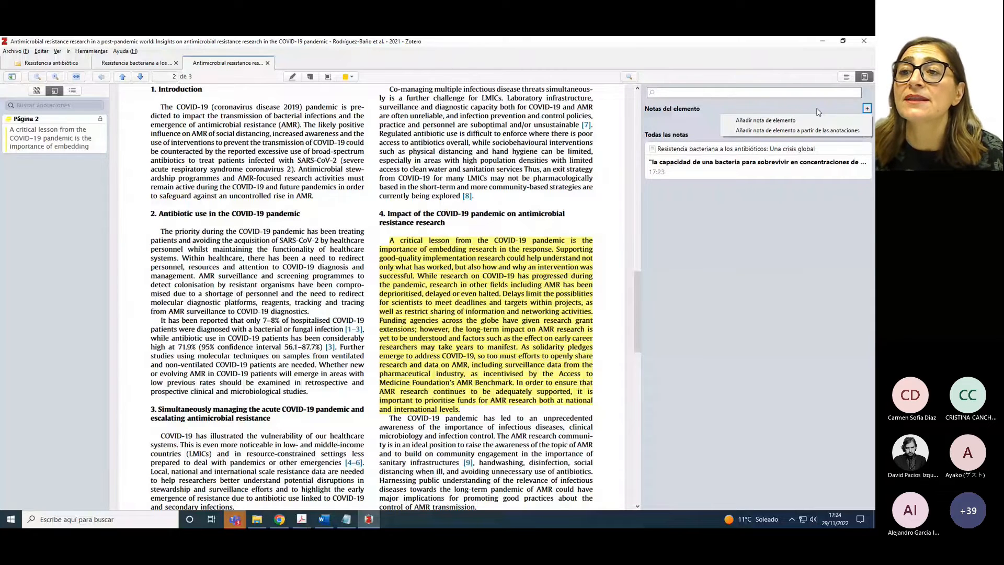
left_click(758, 131)
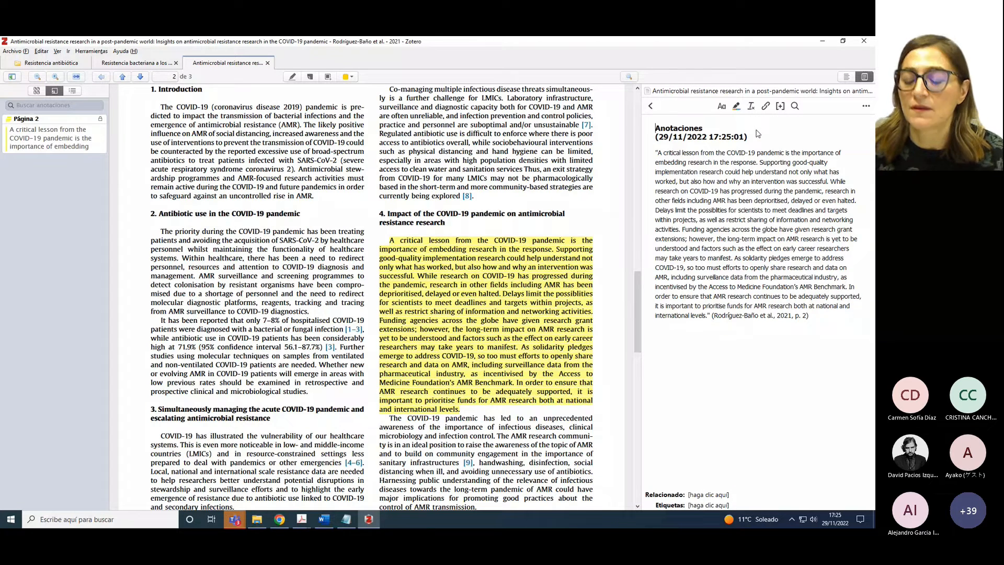
left_click_drag(758, 134, 651, 129)
key("BackSpace")
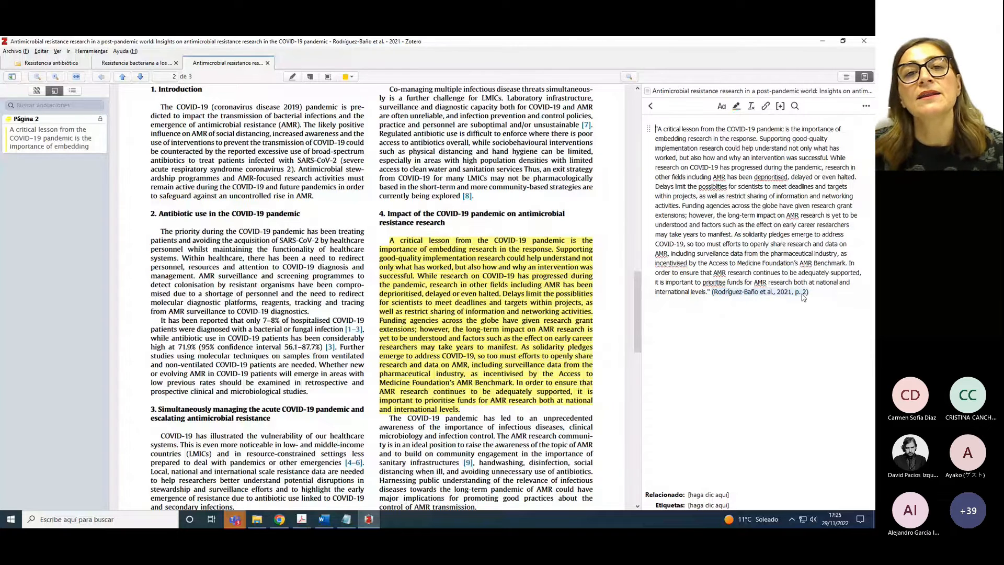
left_click(40, 63)
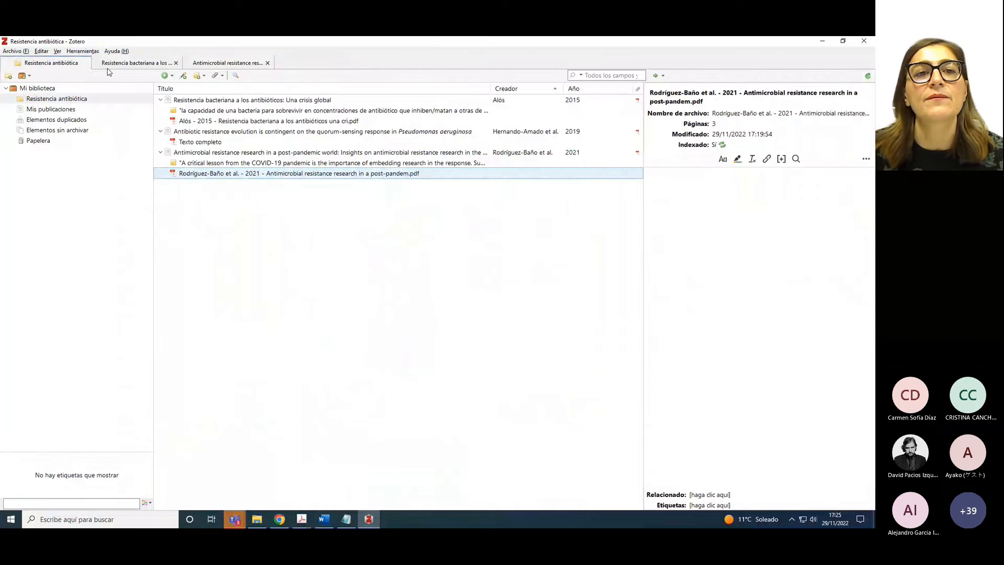
Inspect the post-pandemic article's new note, details and PDF, then launch Add Item by Identifier
left_click(200, 163)
left_click(199, 155)
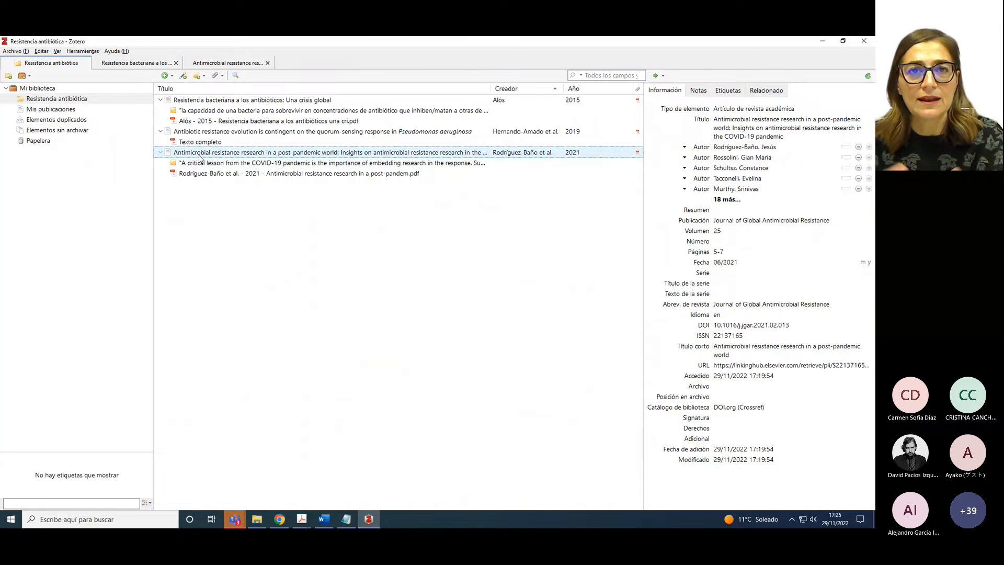
left_click(255, 164)
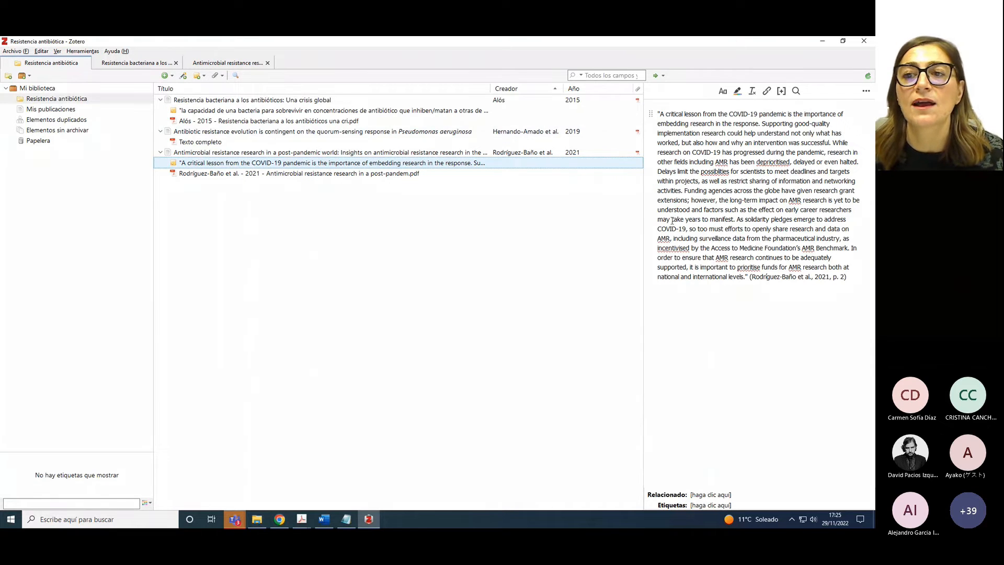
left_click(283, 174)
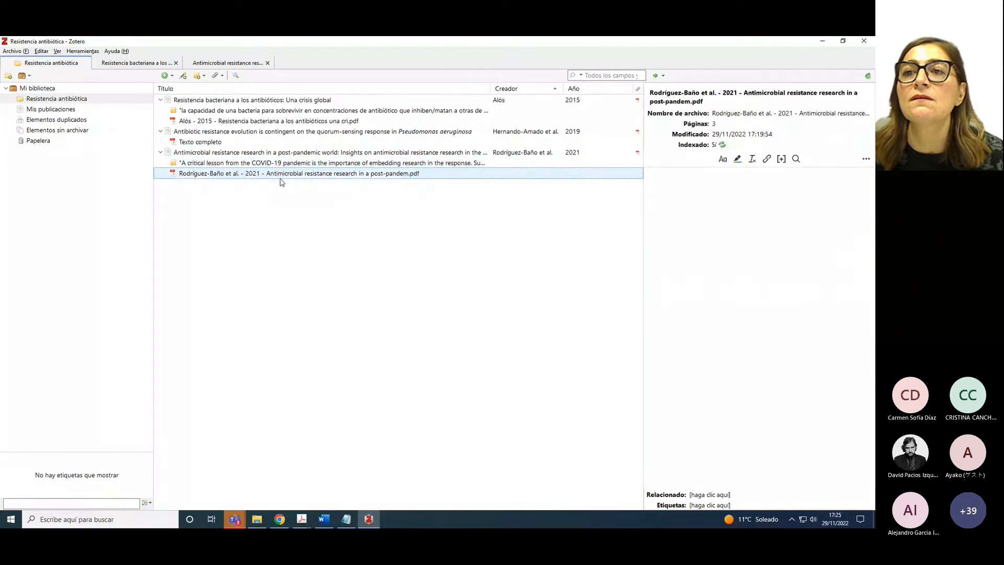
left_click(254, 153)
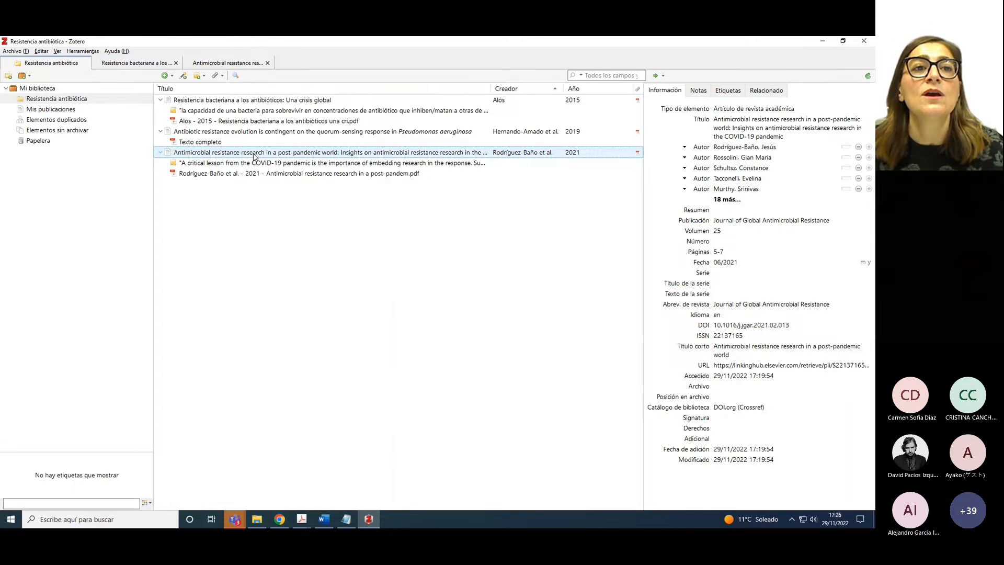
left_click(184, 76)
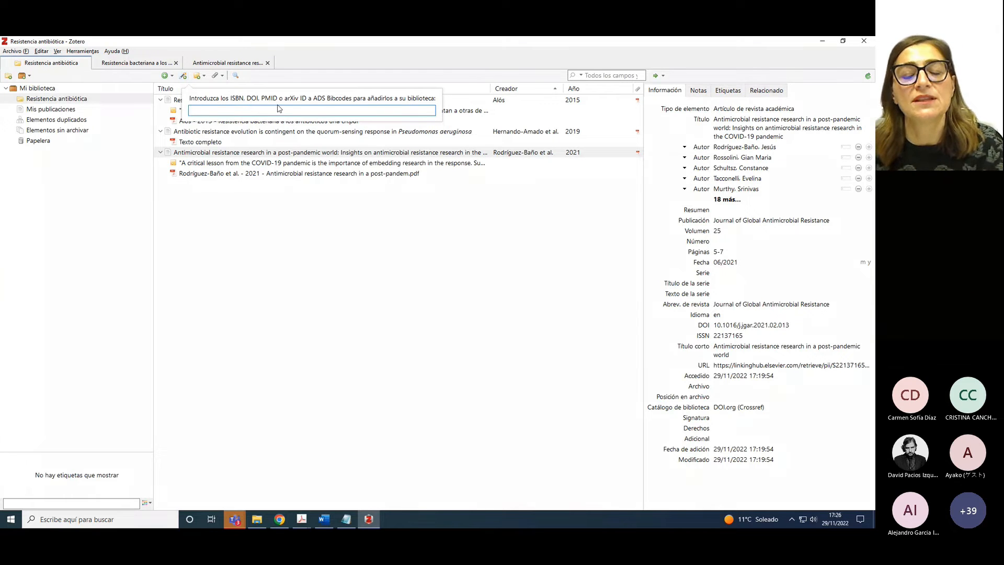
Add the article by DOI 10.1002/mbo3.945, copied from the Notepad notes, and open its PDF
left_click(346, 518)
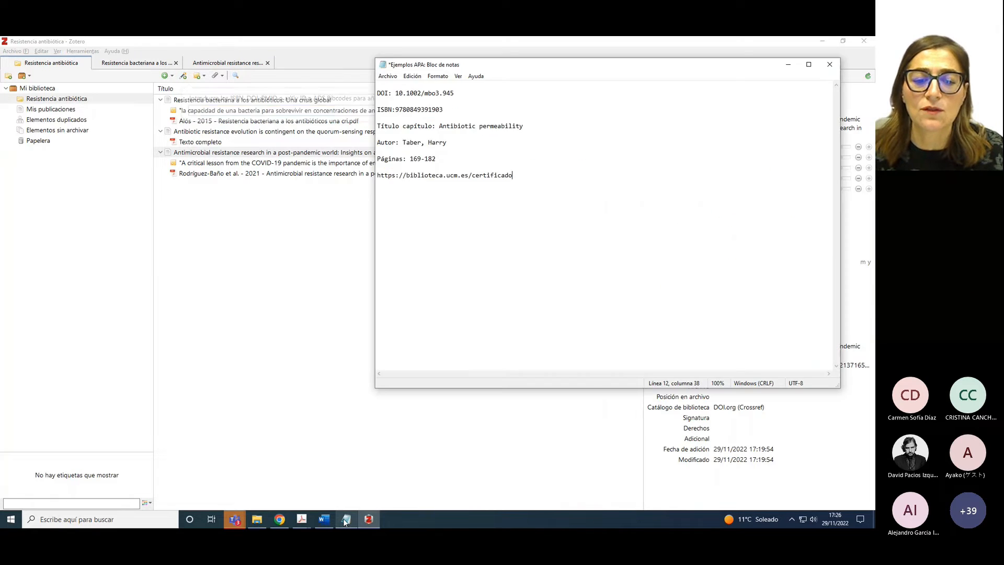
left_click_drag(395, 94, 453, 95)
key("ctrl+c")
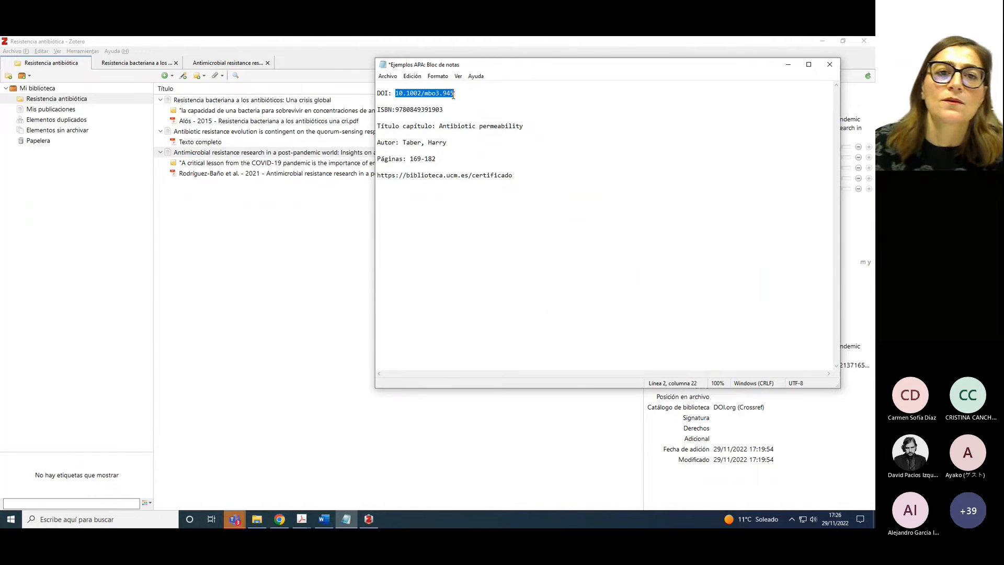
left_click(183, 76)
right_click(224, 108)
left_click(240, 137)
key("Return")
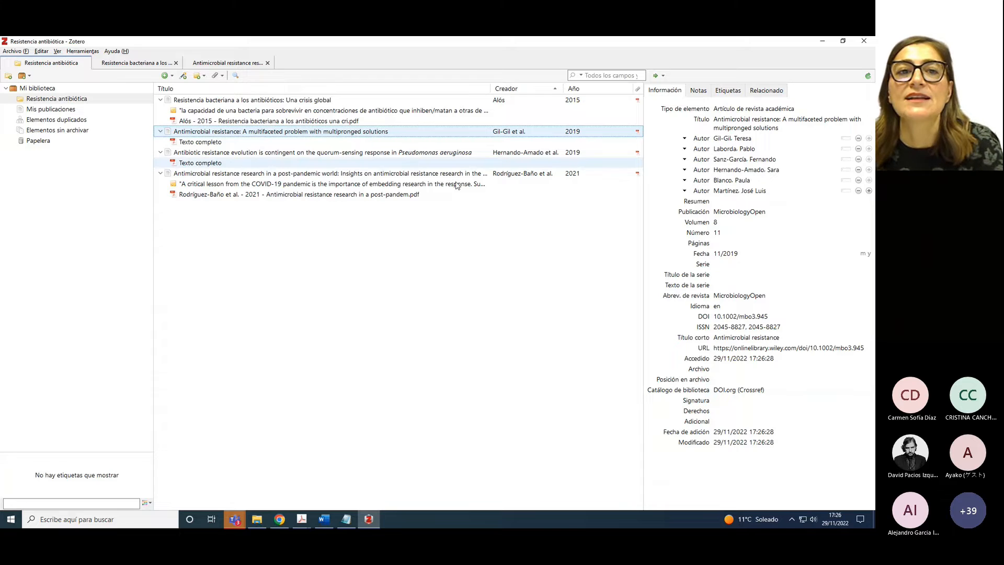
double_click(194, 142)
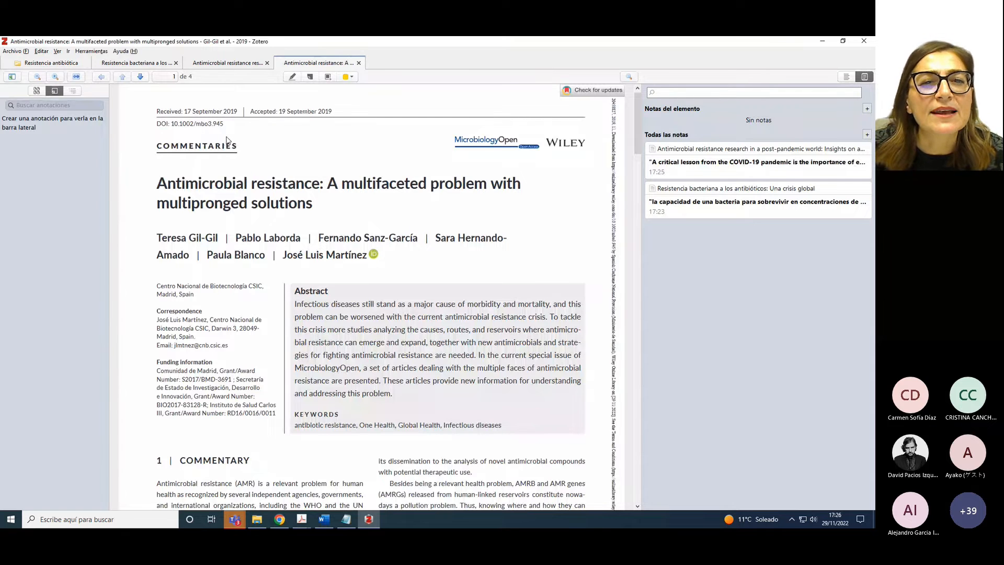
Scroll to the PDF's first-page footer and select article number e945 in the citation
scroll(327, 156, "down", 3)
scroll(327, 155, "down", 3)
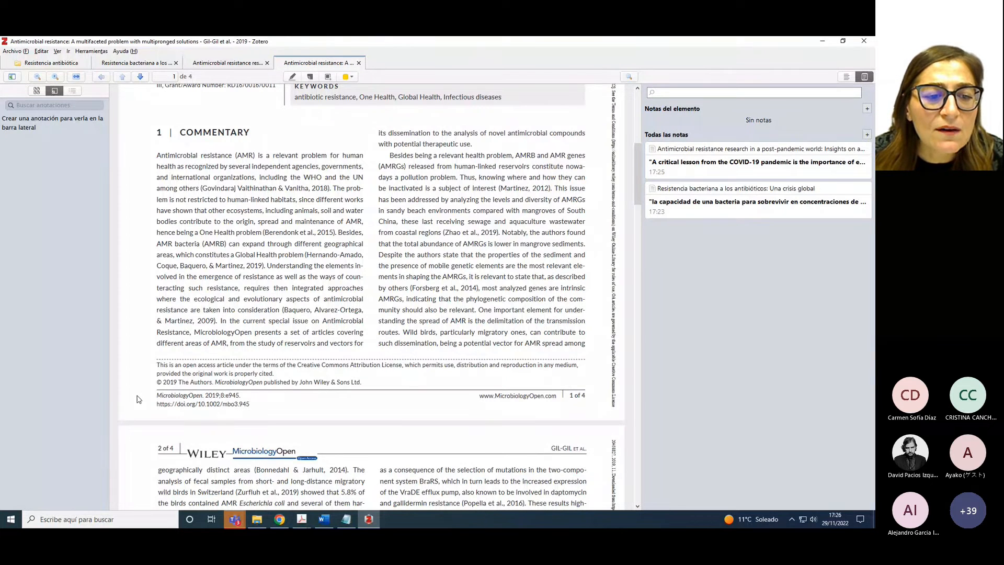
left_click_drag(157, 396, 240, 397)
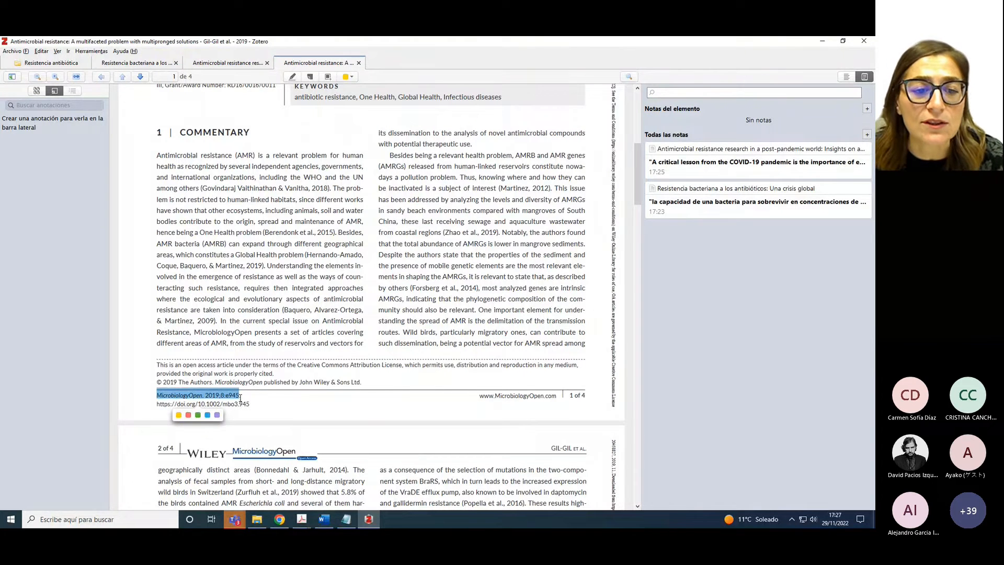
left_click(247, 397)
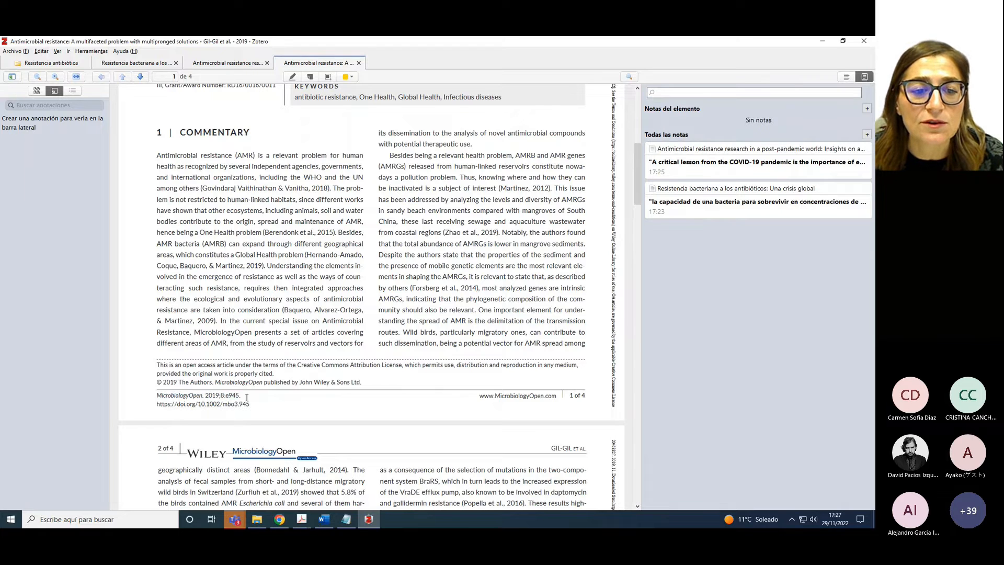
left_click_drag(226, 395, 240, 399)
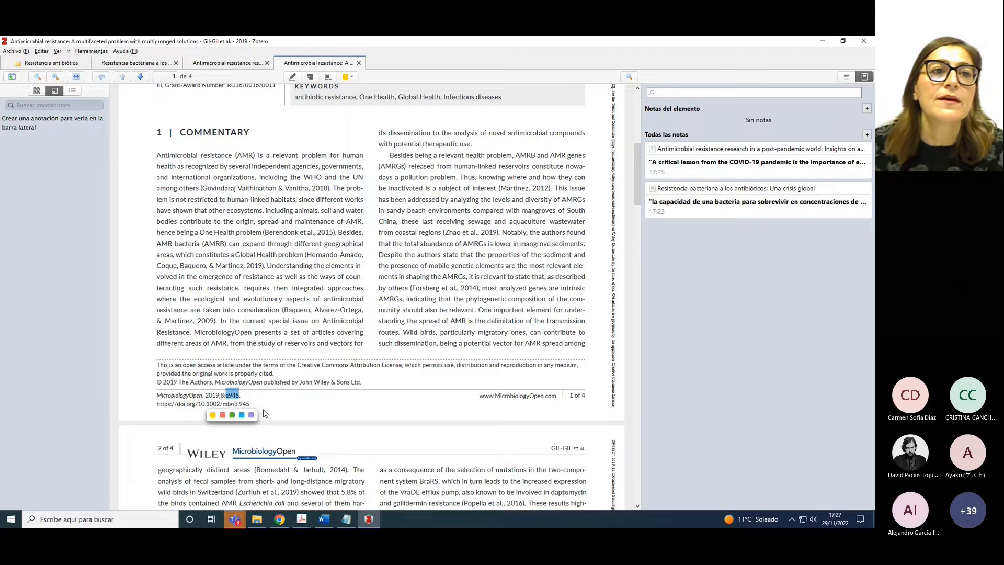
left_click(55, 65)
Set the Gil-Gil MicrobiologyOpen article's Páginas field to 'Artículo e945'
left_click(195, 132)
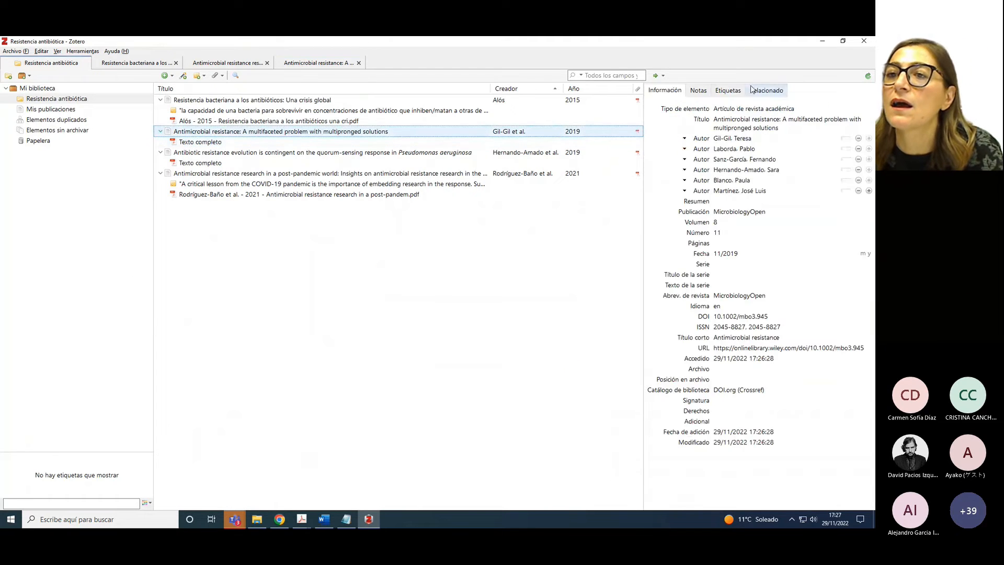
left_click(723, 244)
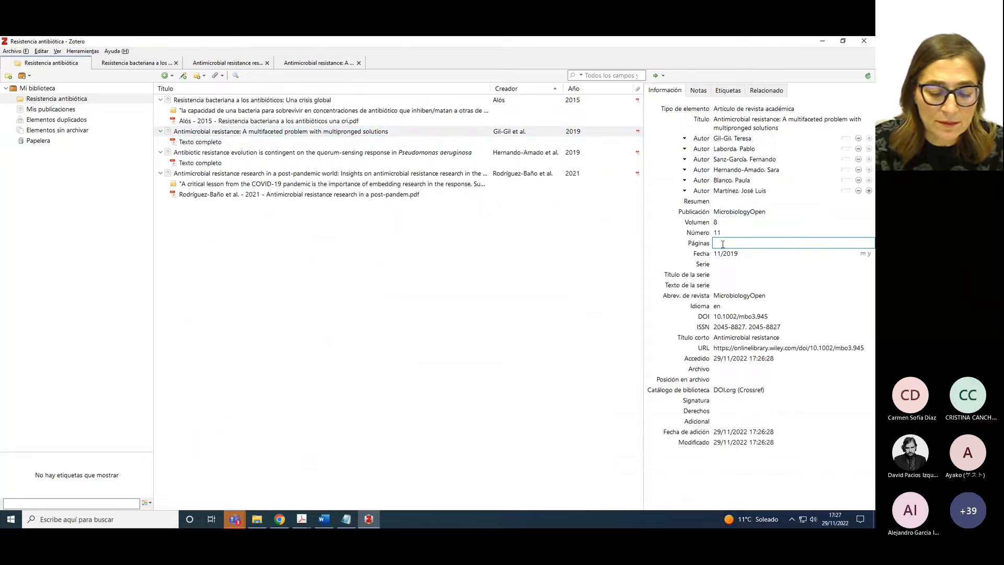
type("e945")
left_click(730, 233)
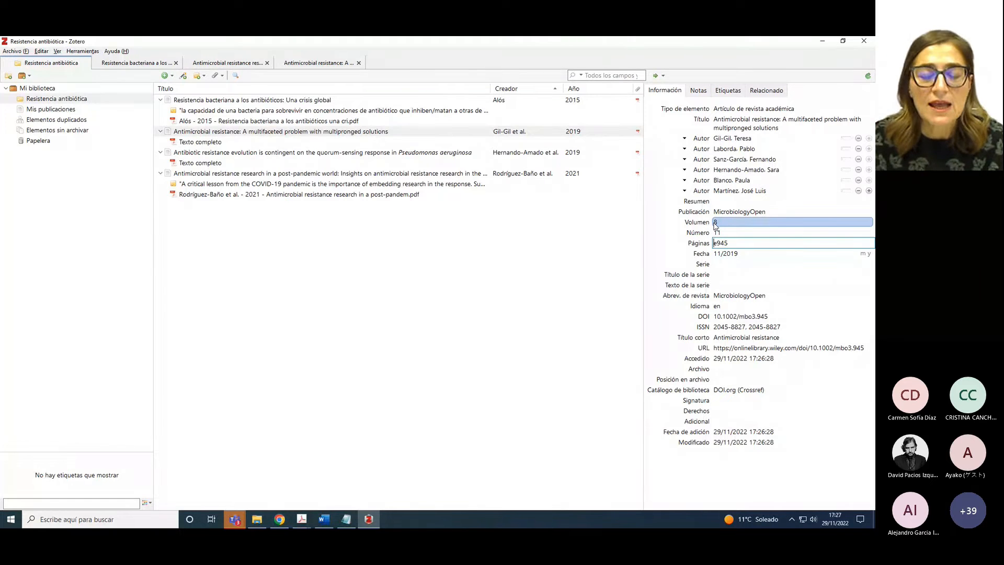
type("Art")
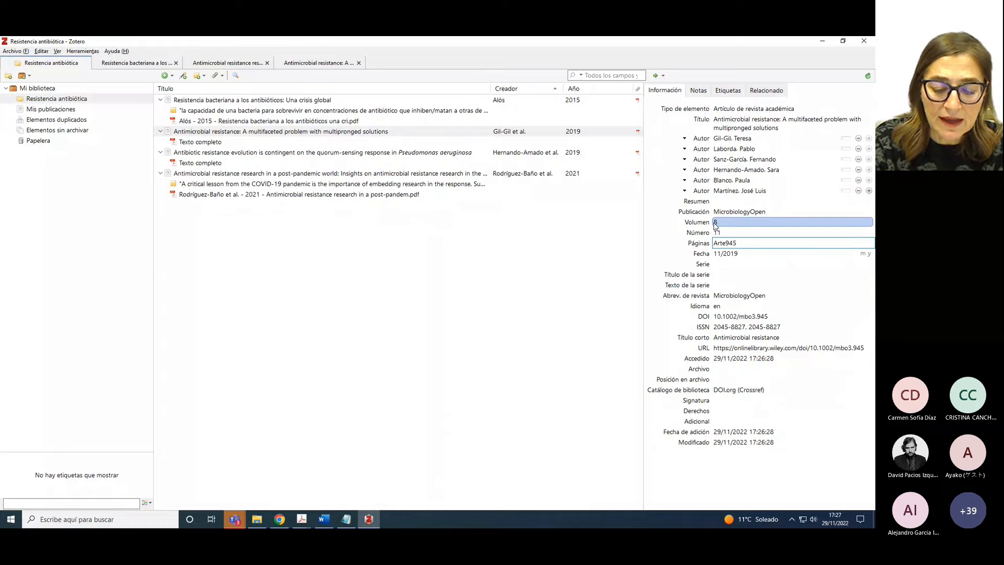
type("ículo")
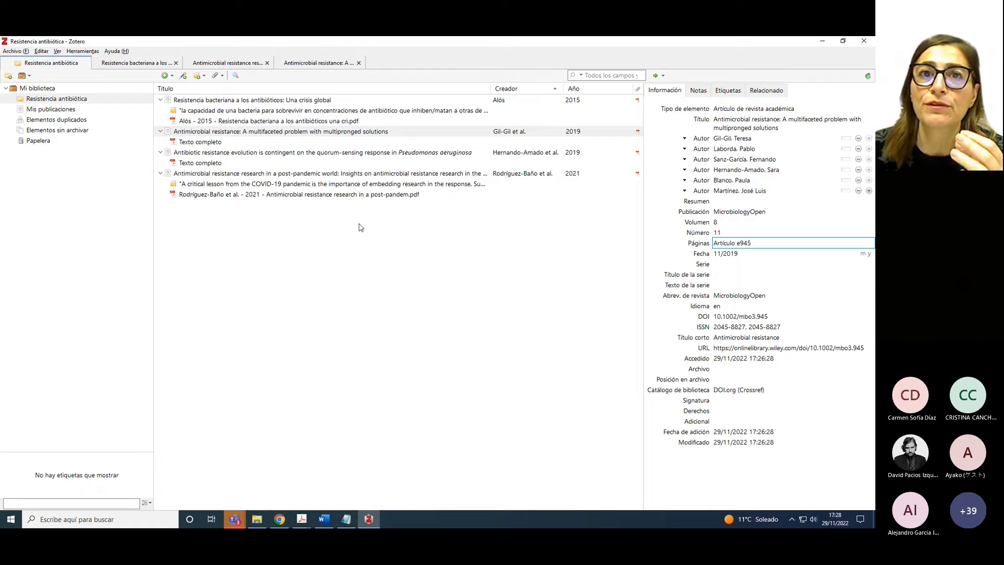
left_click(166, 76)
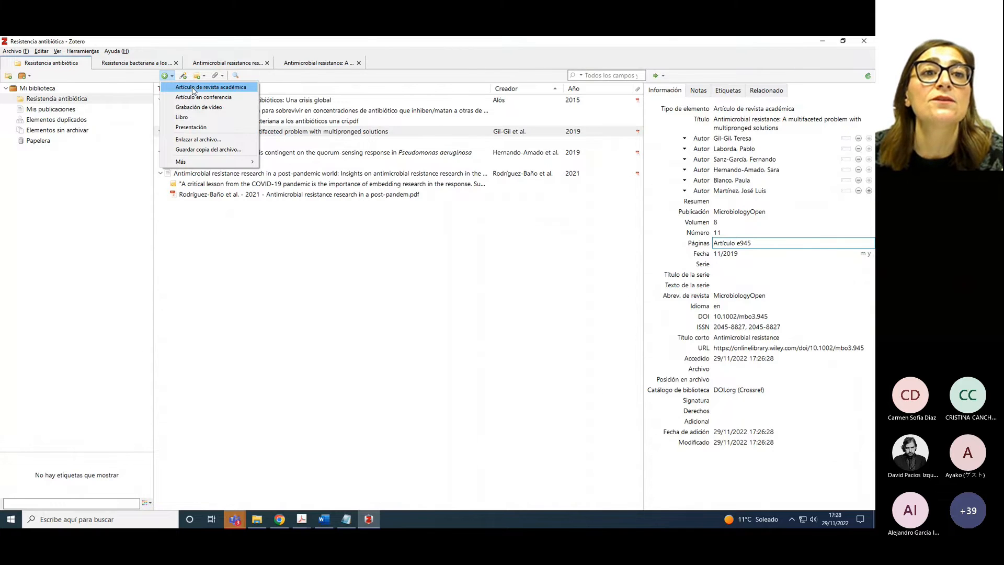
Create a blank 'Artículo de revista académica' item, then choose to move it to the trash
left_click(193, 90)
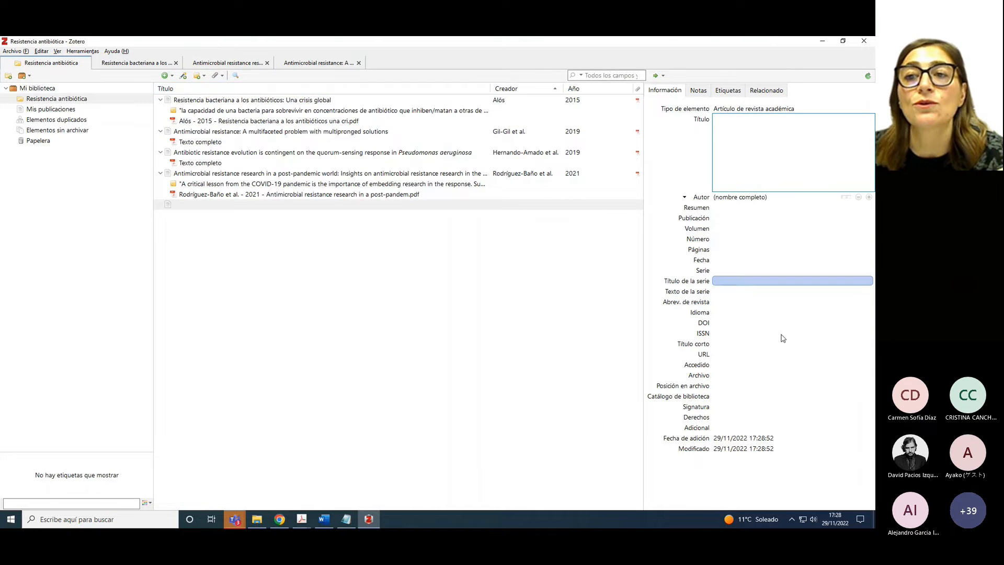
right_click(173, 208)
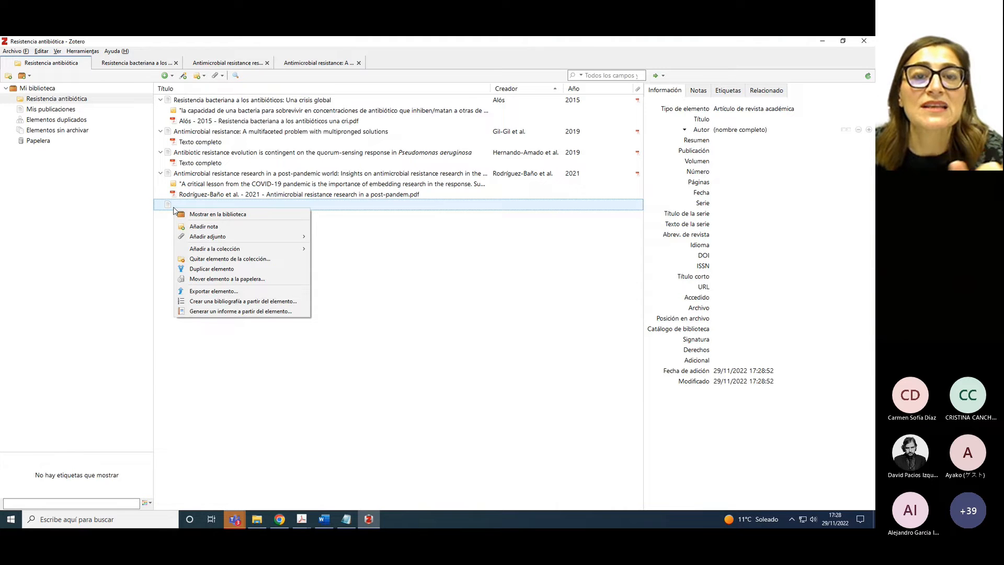
left_click(212, 281)
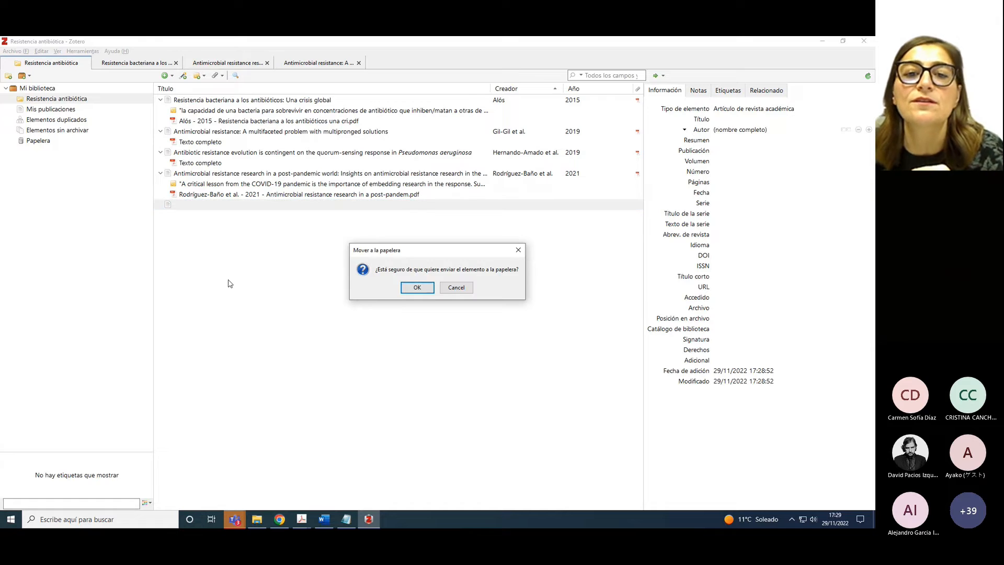
Confirm sending the empty journal-article item to the trash
left_click(413, 287)
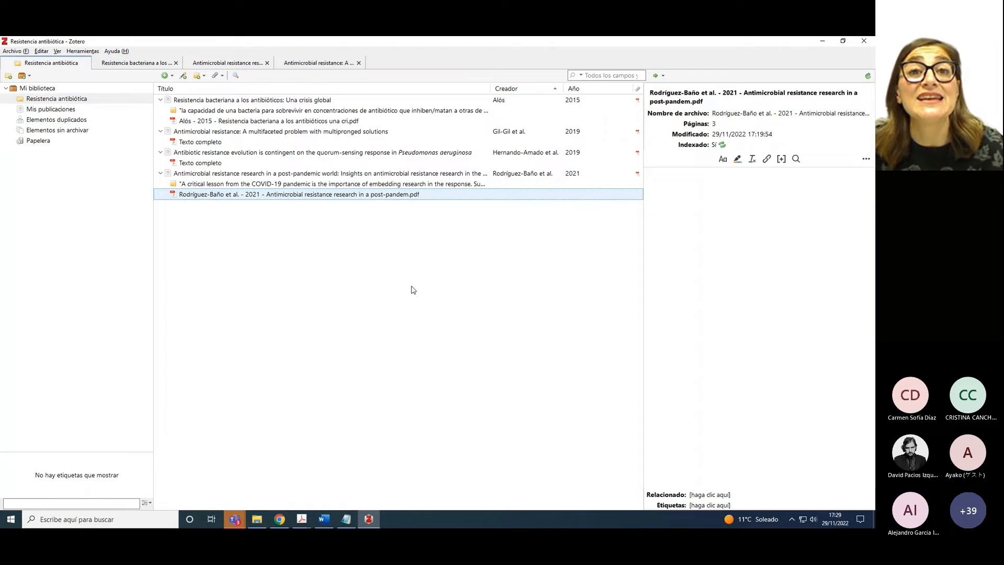
left_click(183, 76)
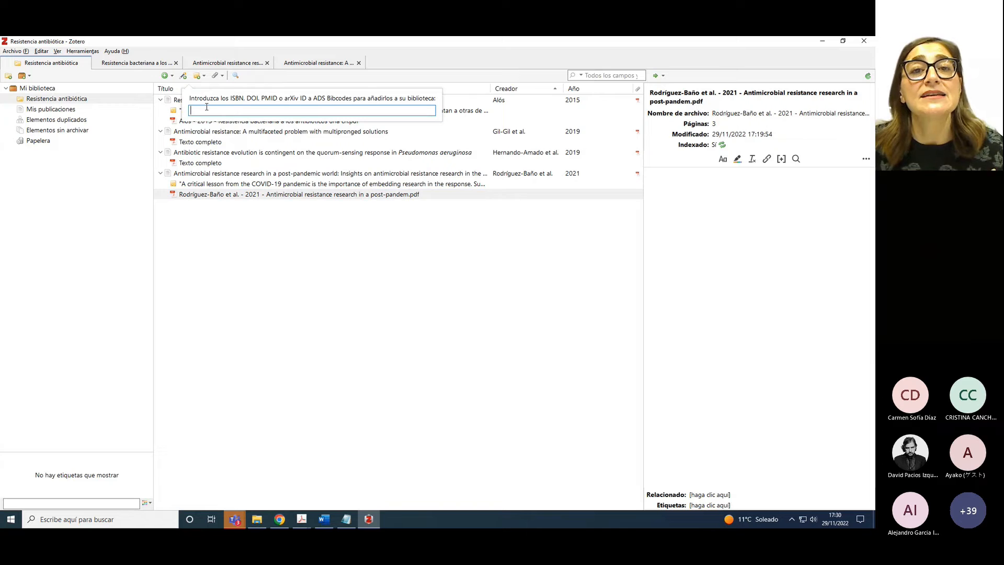
left_click(352, 518)
left_click_drag(396, 109, 444, 109)
key("ctrl+c")
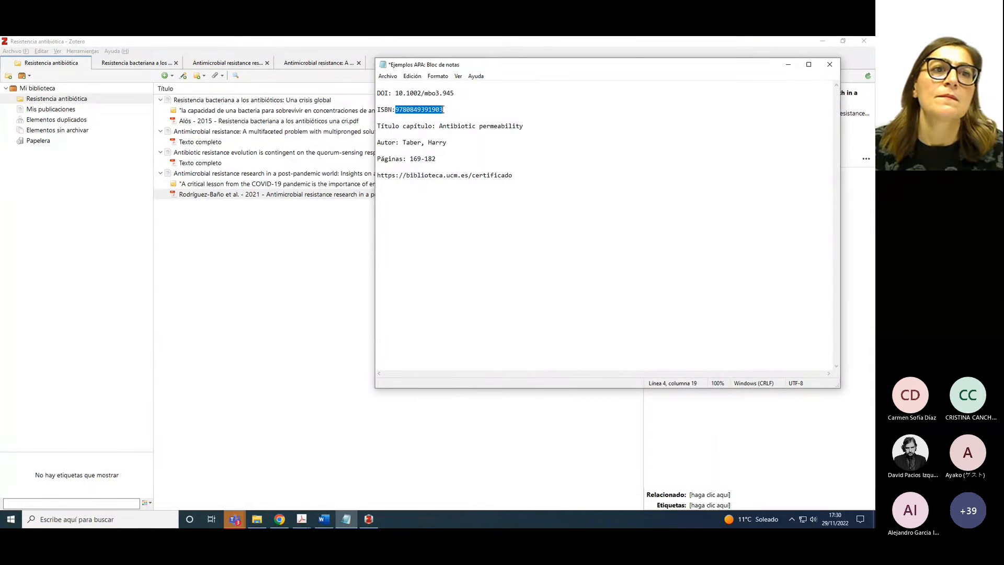
left_click(183, 75)
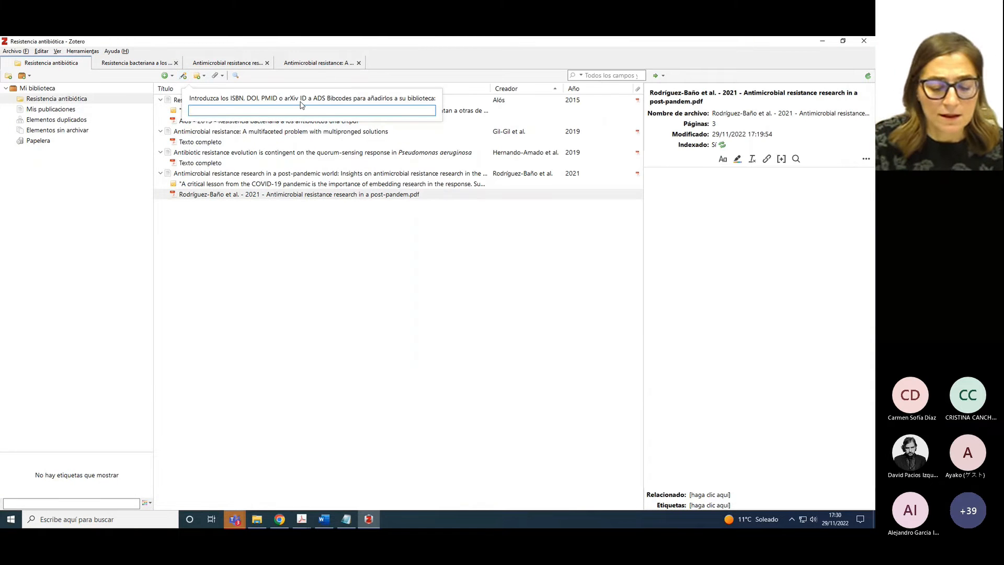
key("ctrl+v")
key("Return")
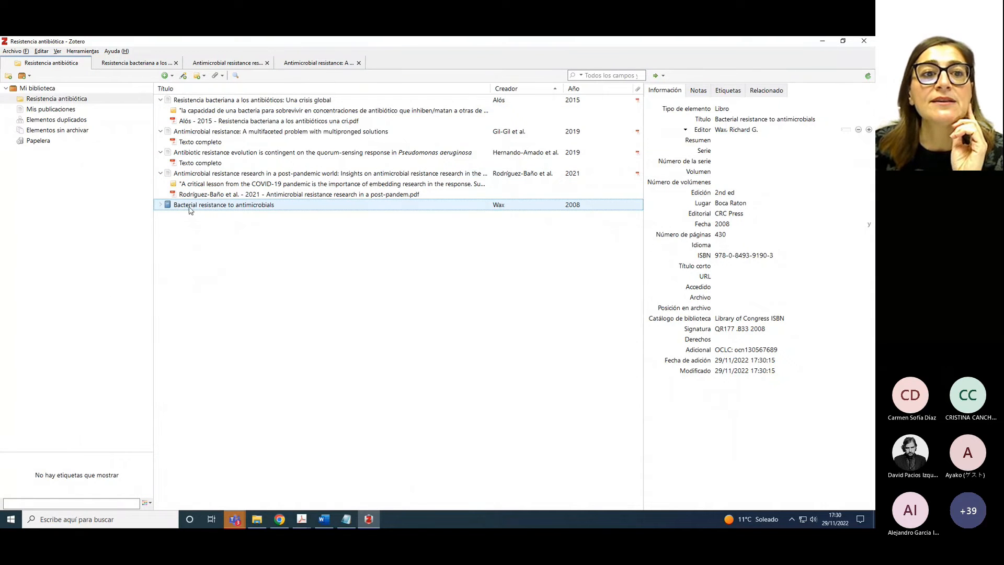
Expand the Bacterial resistance to antimicrobials book, read its contents note, and reselect the book
left_click(159, 205)
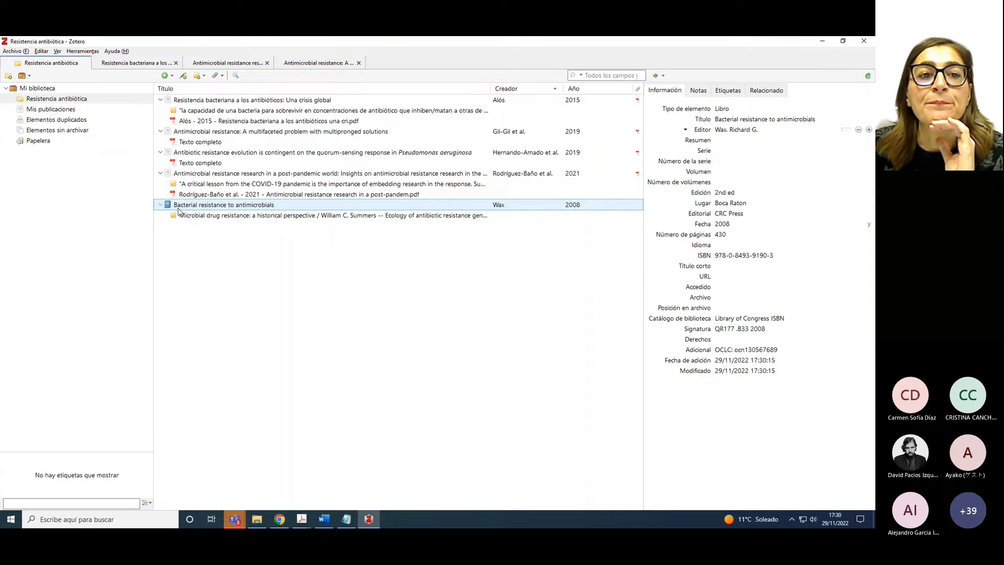
left_click(190, 216)
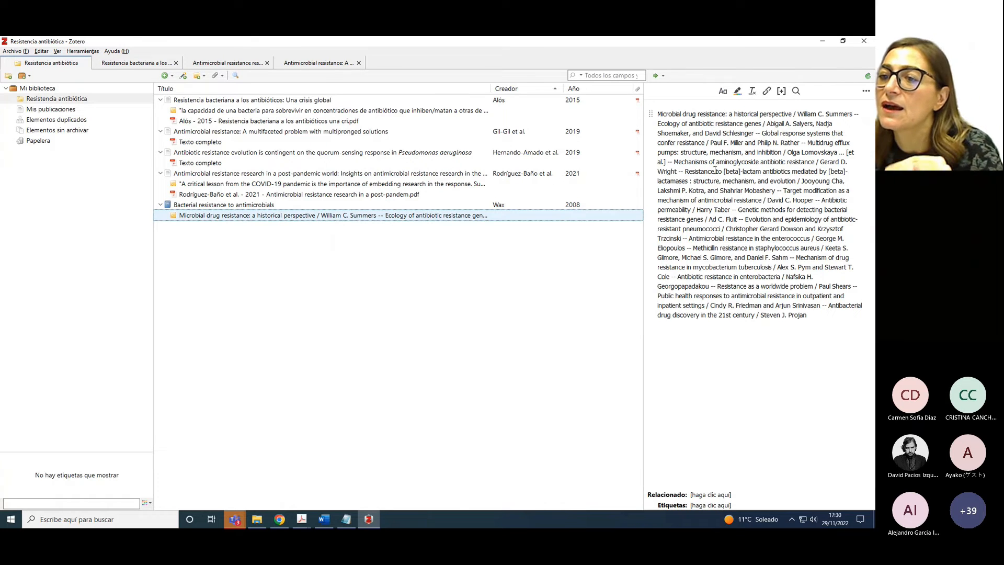
left_click(177, 207)
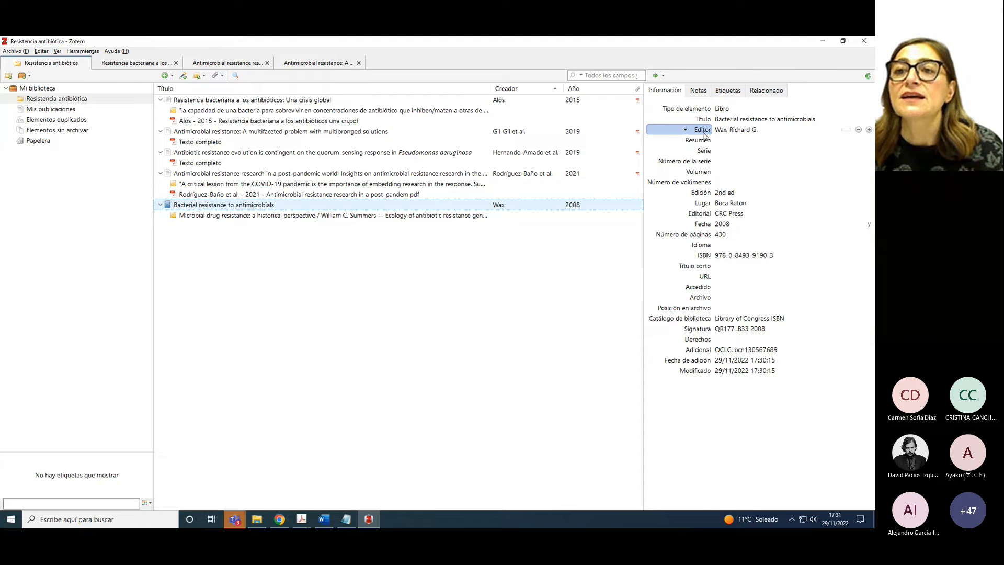
Keep Wax's creator role as Editor and bring up the book's PDF cover listing four editors
left_click(704, 134)
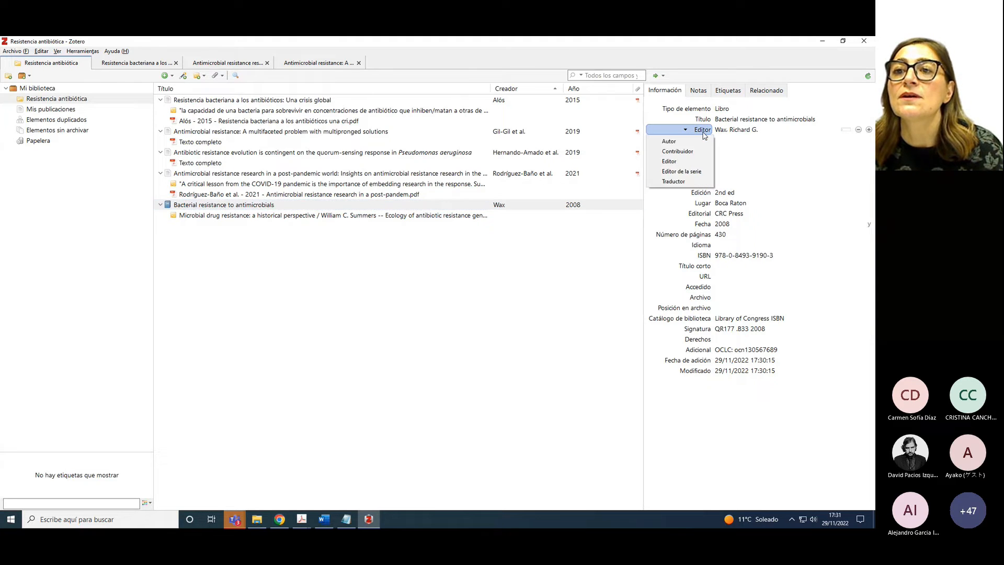
left_click(667, 165)
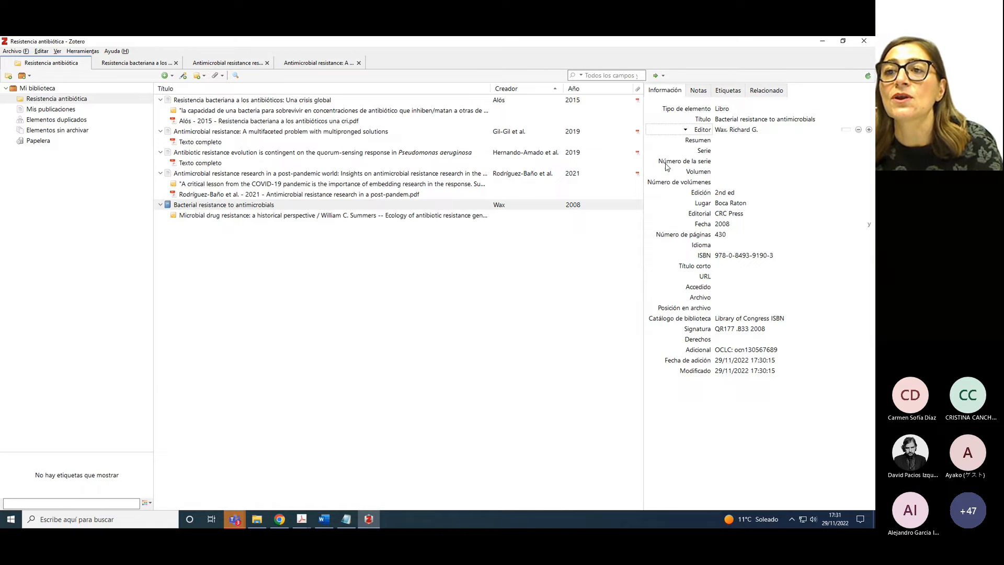
left_click(305, 519)
left_click(331, 492)
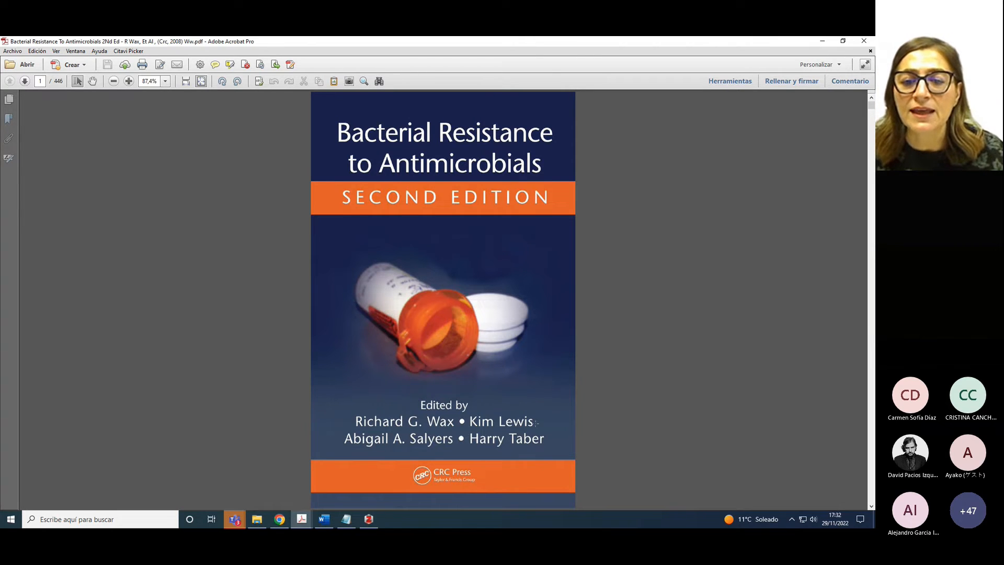
Back in Zotero, add a second Editor row to the 2008 book record
left_click(368, 518)
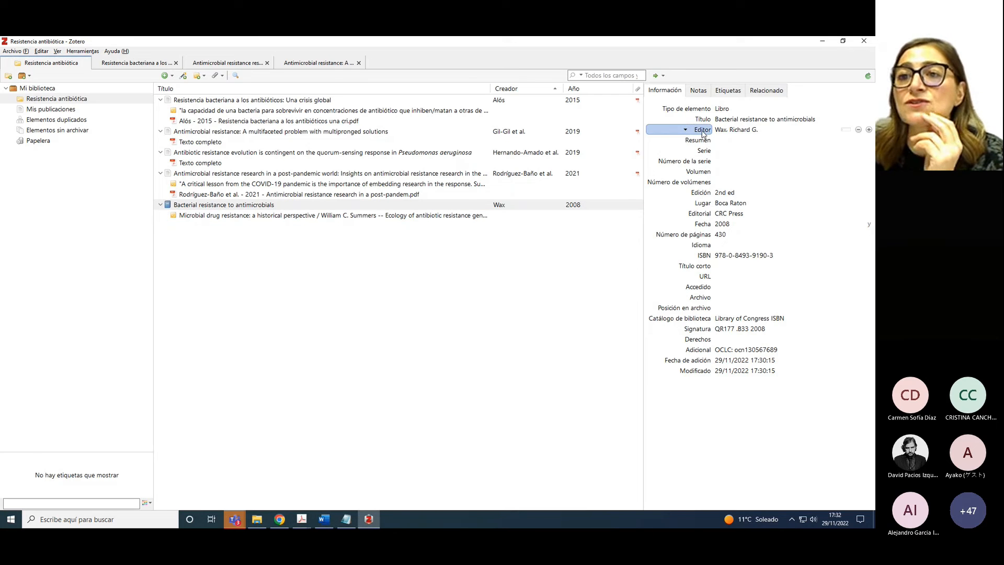
left_click(825, 119)
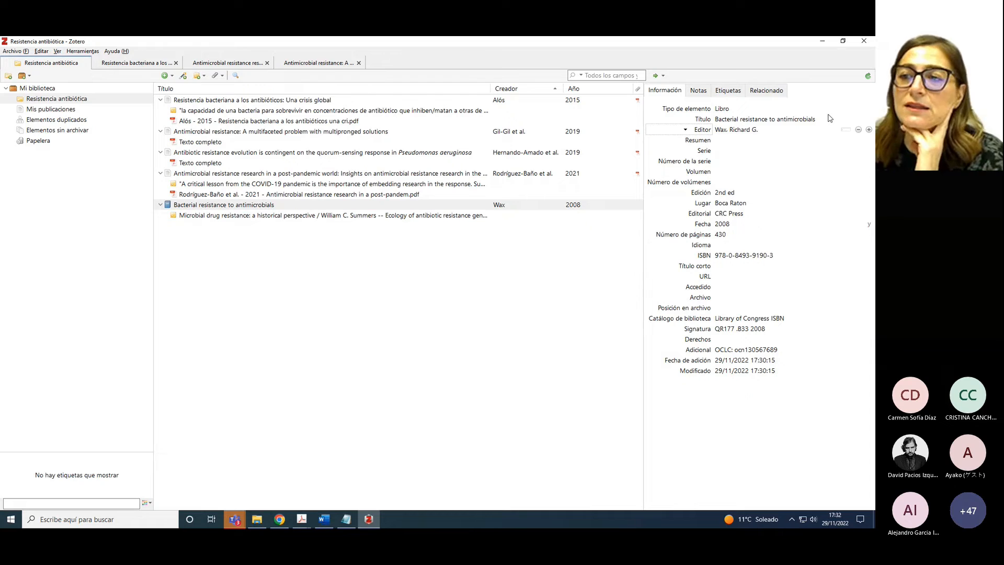
left_click(869, 129)
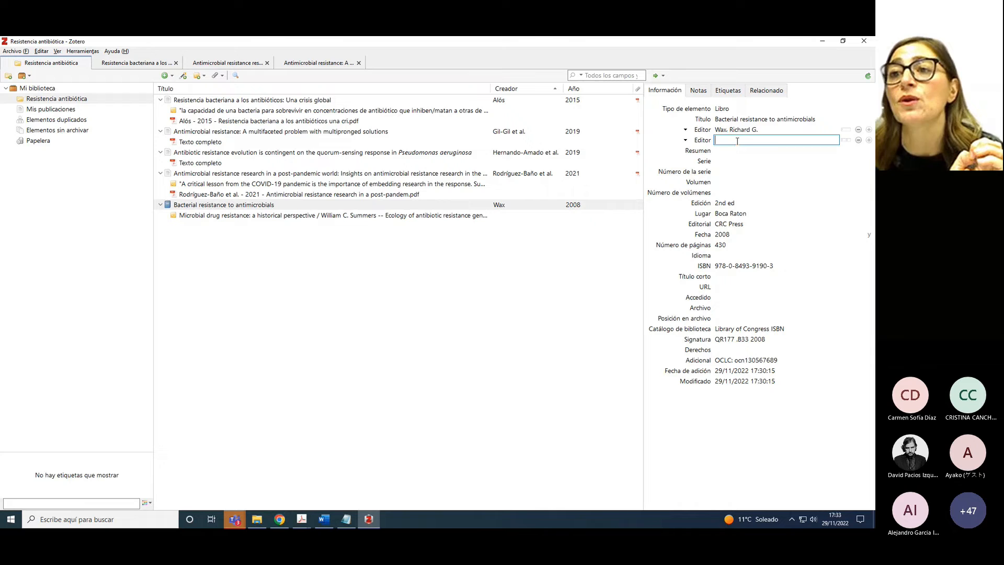
Split the new editor row and enter the co-editor's surname and first name
left_click(845, 141)
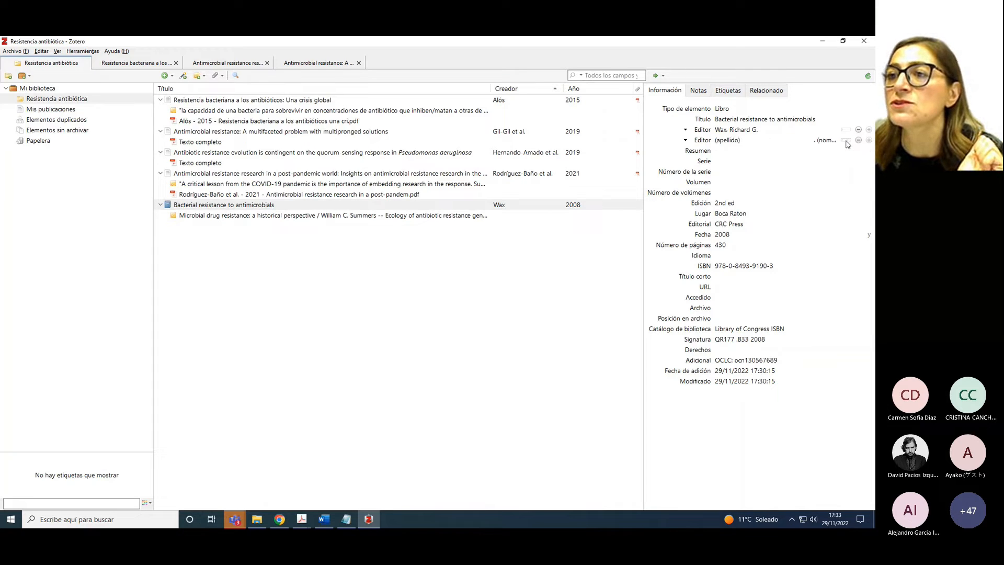
left_click(726, 140)
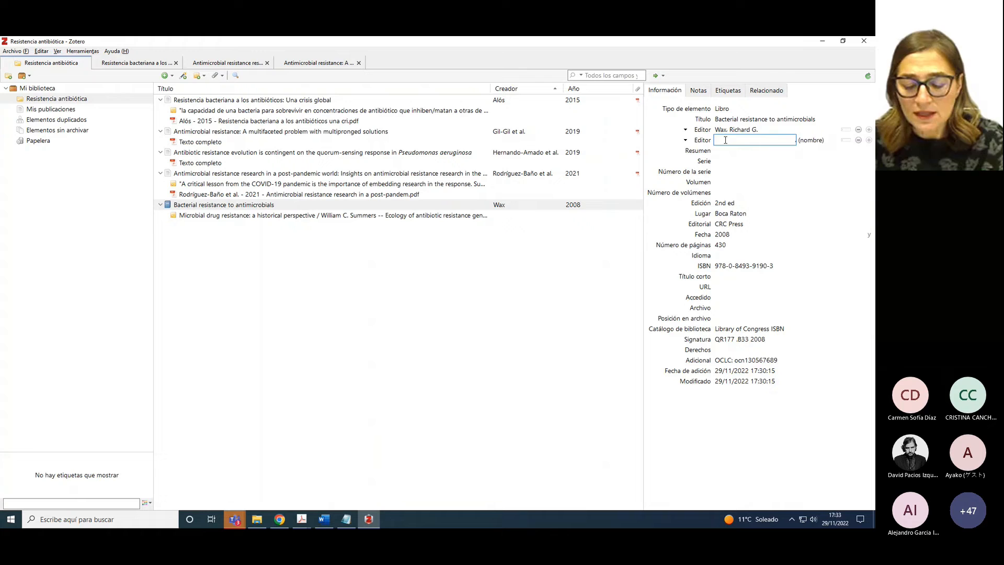
type("Lewis")
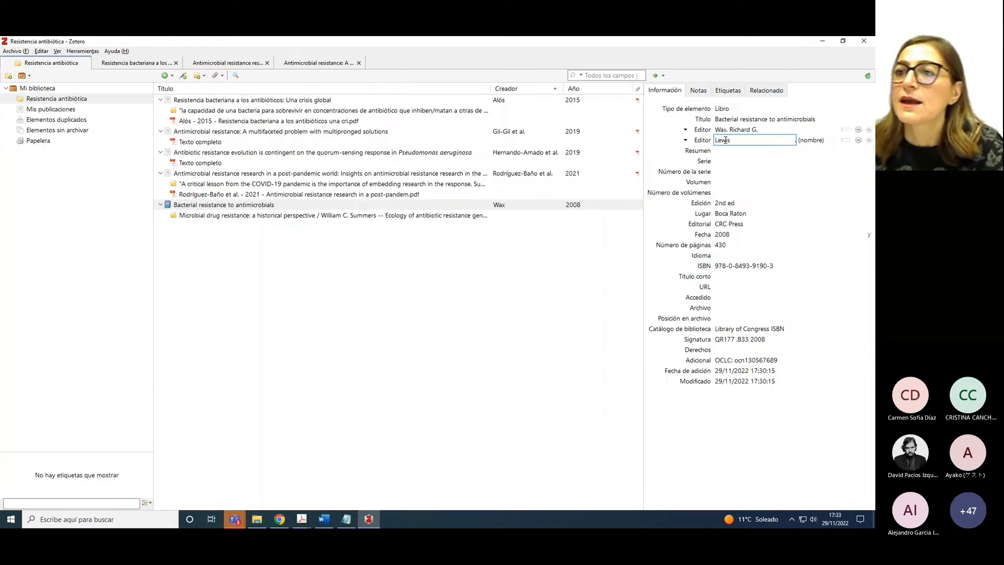
left_click(812, 139)
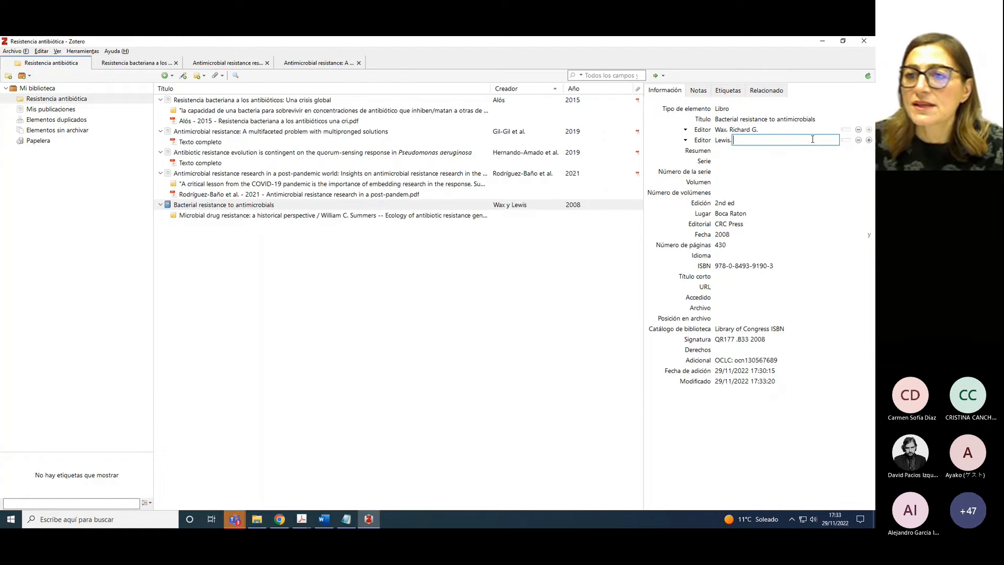
type("Kim")
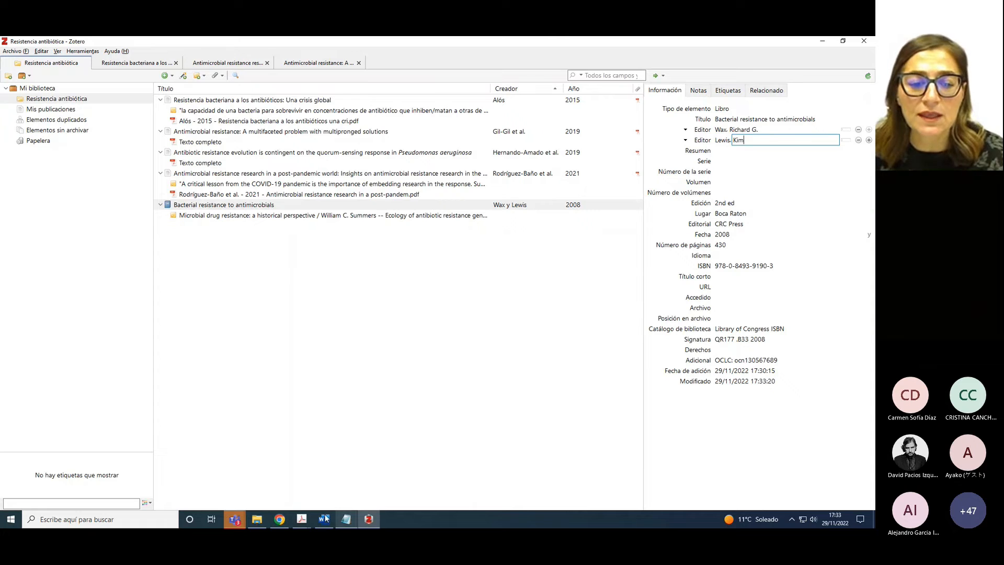
Verify the co-editor's name on the PDF cover, then save it and edit the Edición field
left_click(302, 520)
left_click(337, 492)
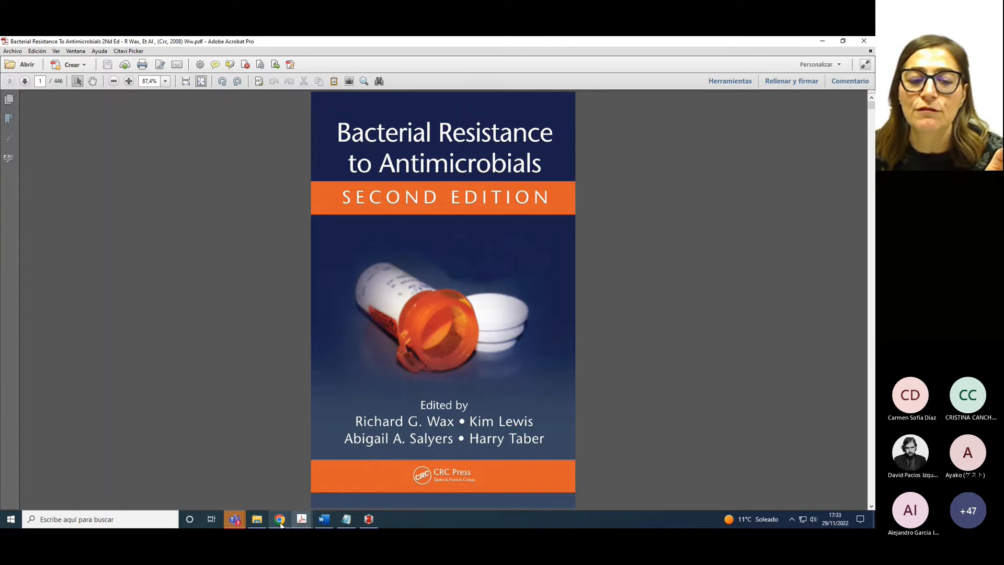
left_click(368, 520)
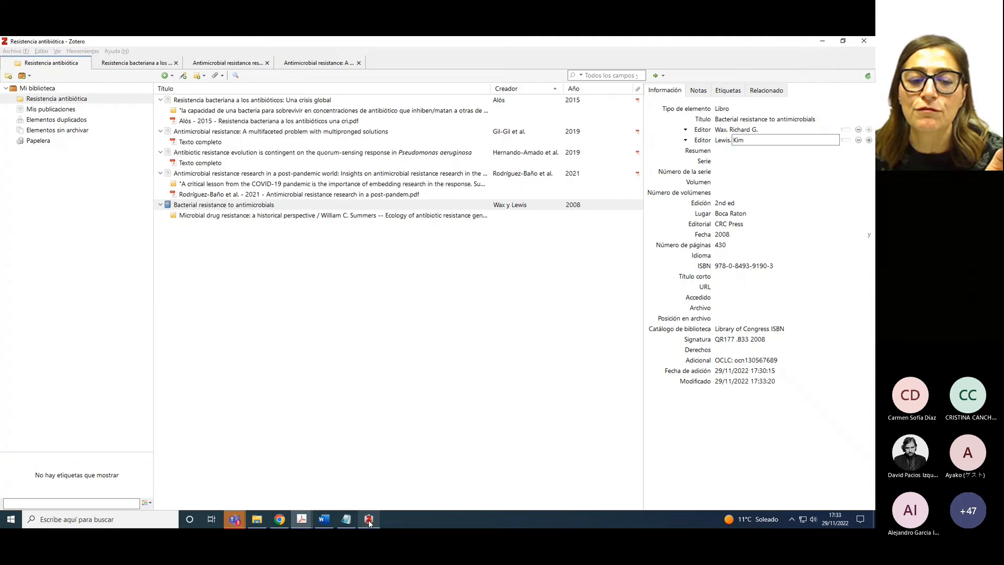
left_click(736, 205)
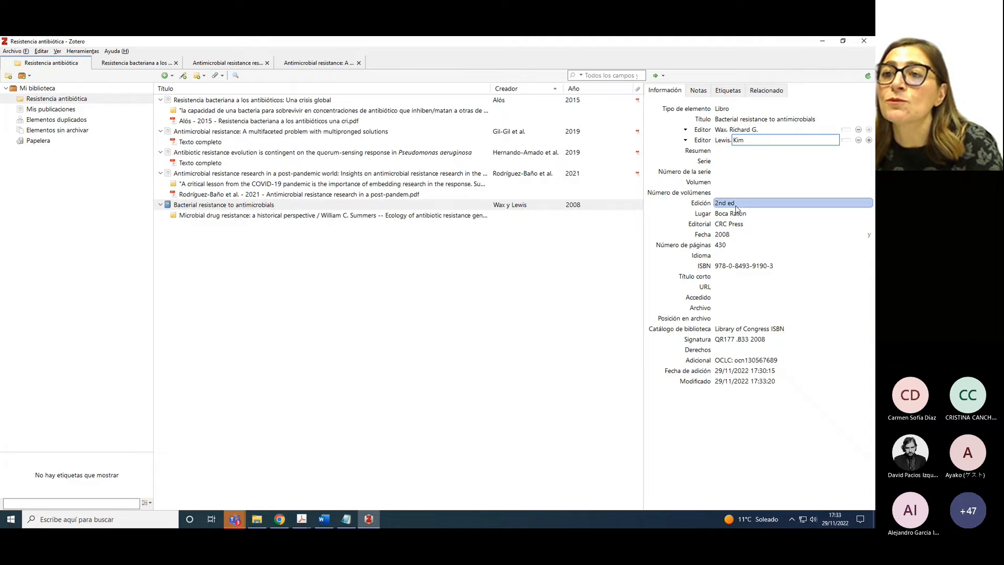
left_click(735, 204)
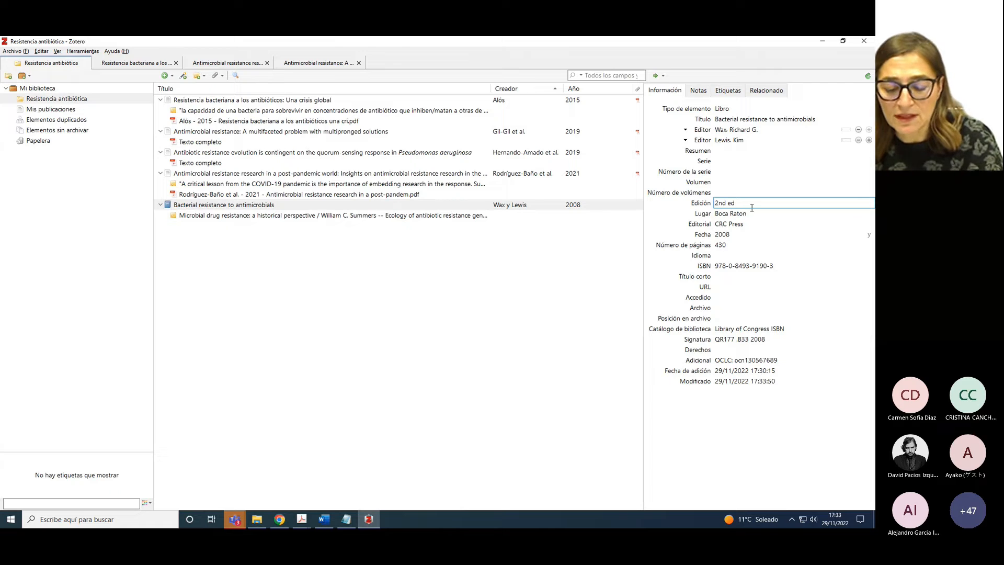
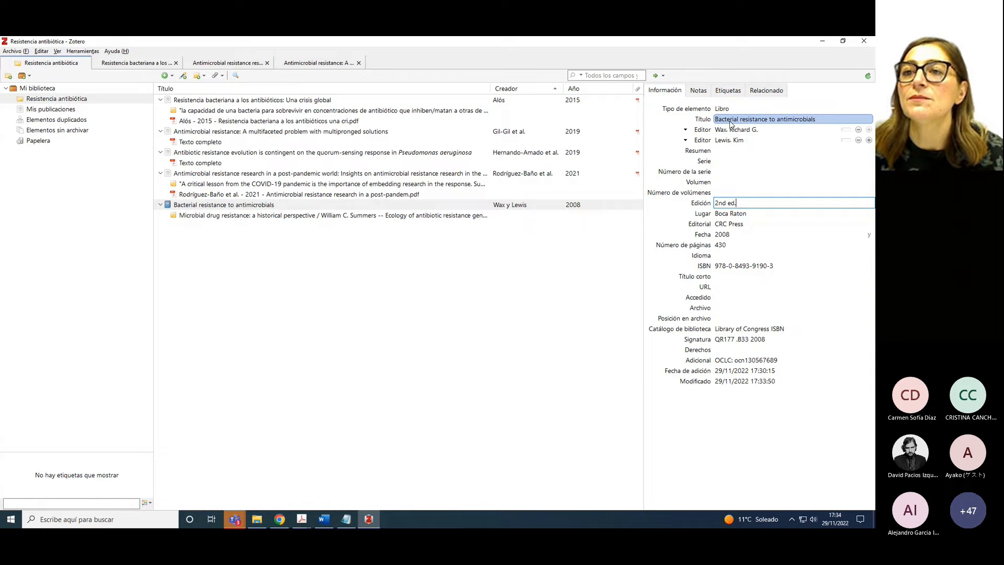
Switch from Zotero to the Chrome window showing the Biblioteca Complutense search page
left_click(282, 521)
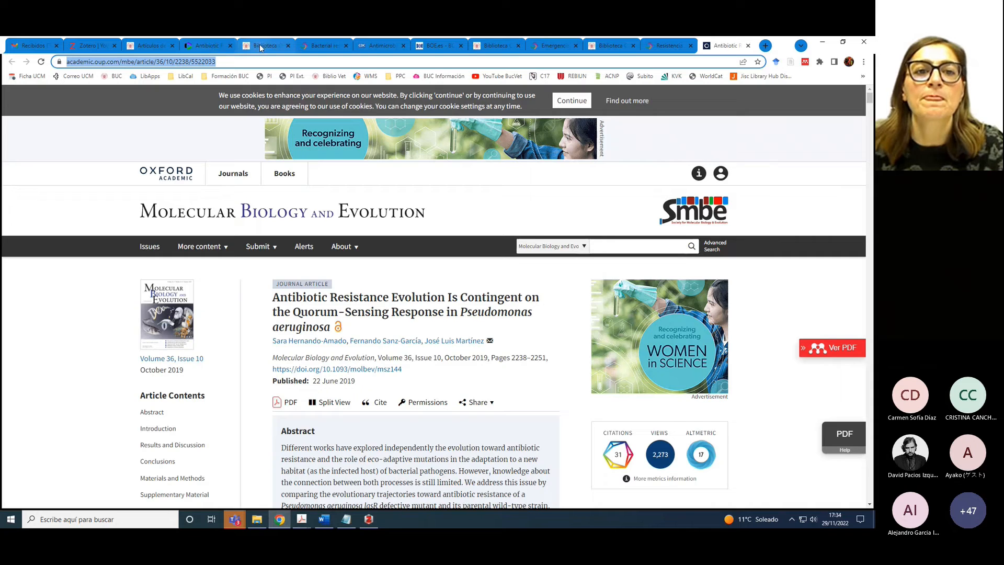
Open the first Cisne result for 'Bacterial resistance to antimicrobials' and save it with the Zotero Connector
left_click(265, 46)
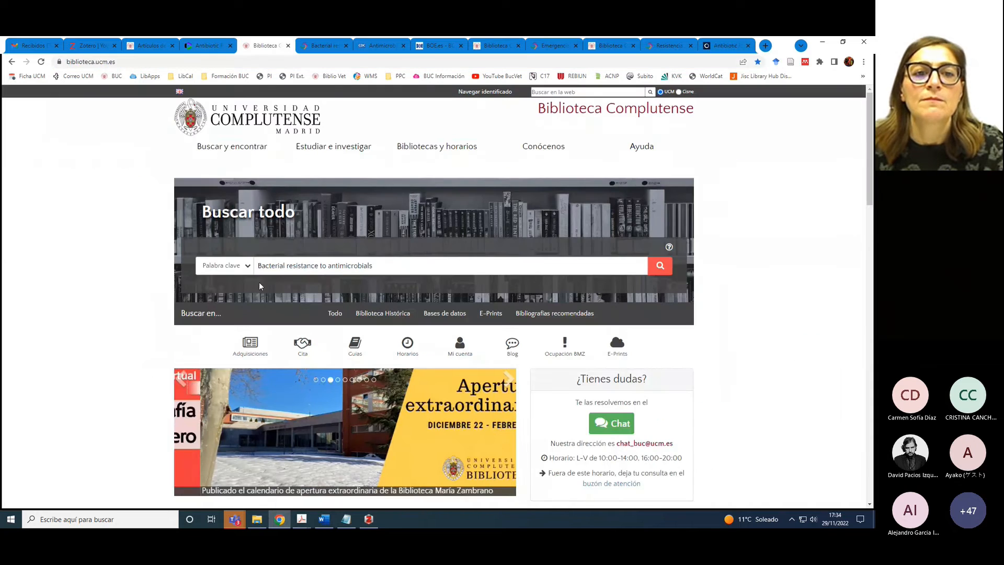
left_click(324, 47)
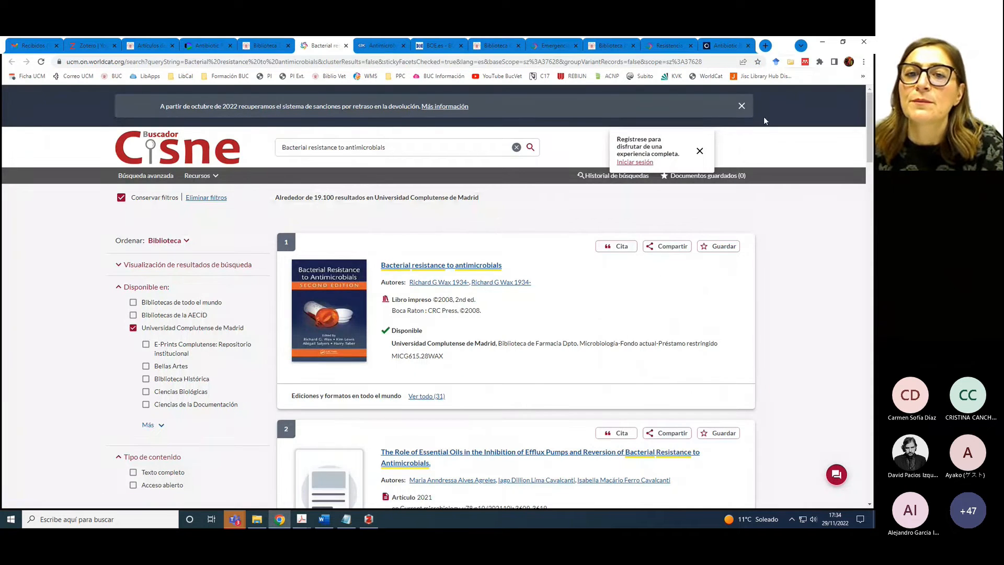
left_click(472, 268)
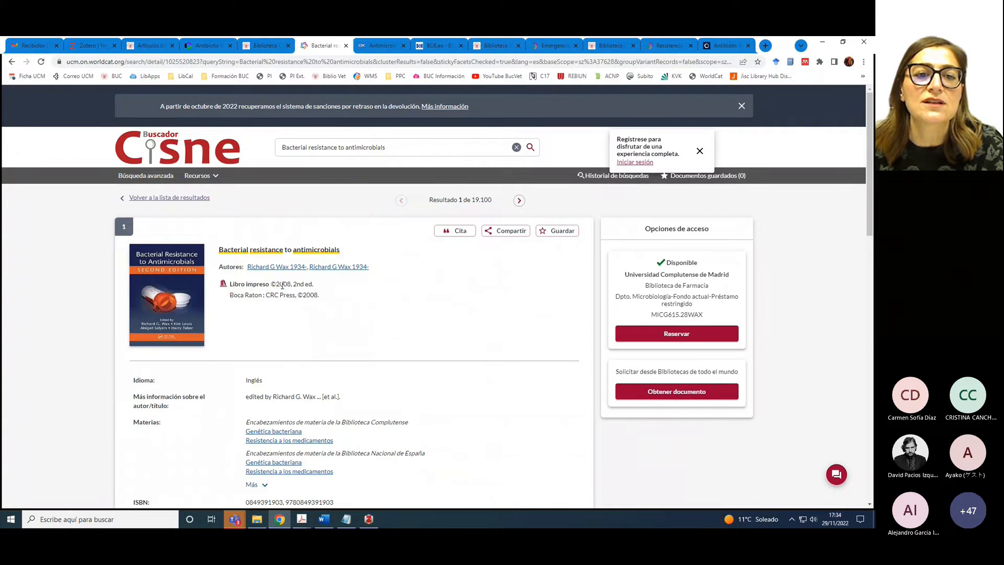
left_click(790, 62)
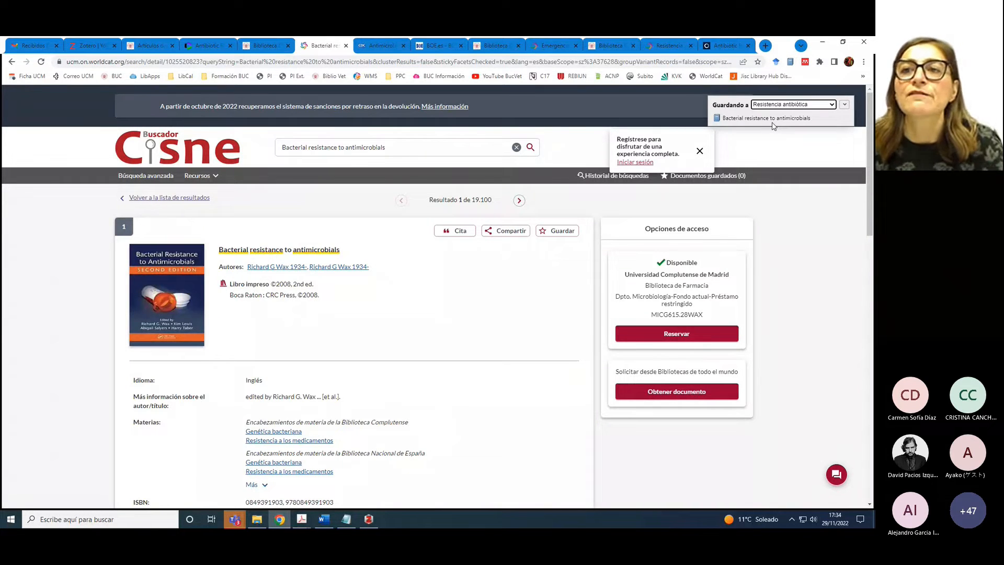
left_click(368, 519)
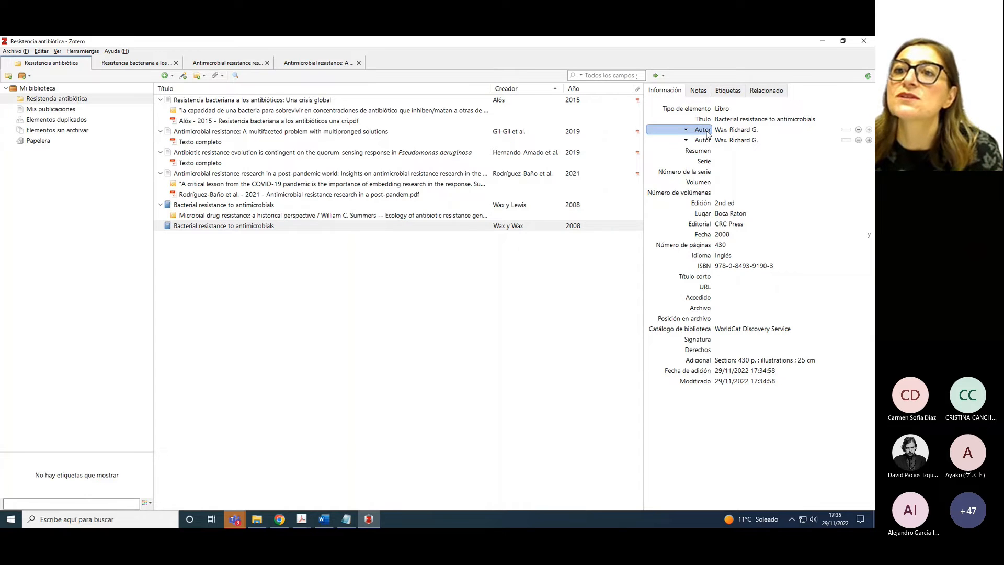
Set the first creator's role to Editor, delete the duplicate creator, and change the edition to '2nd ed.'
left_click(707, 134)
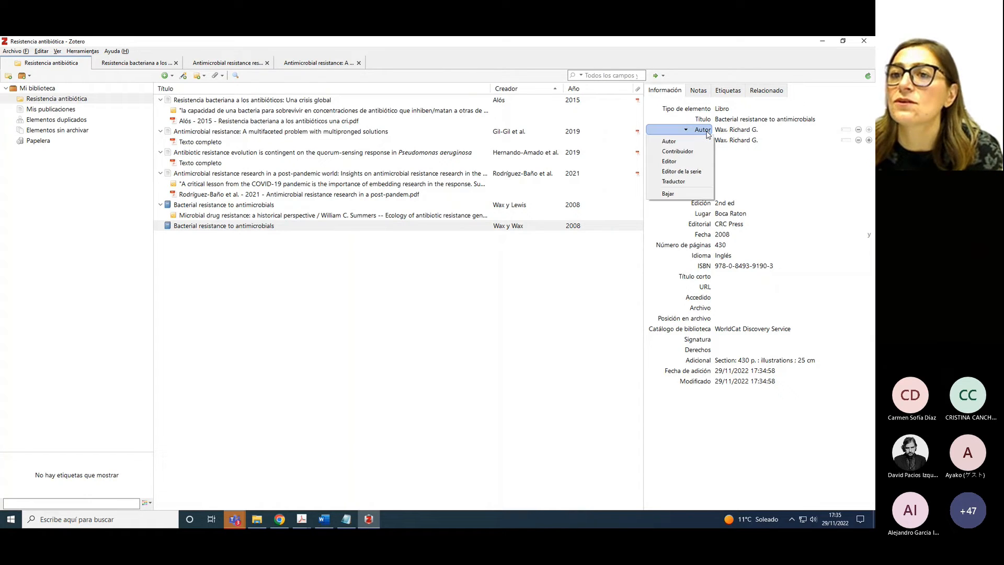
left_click(683, 164)
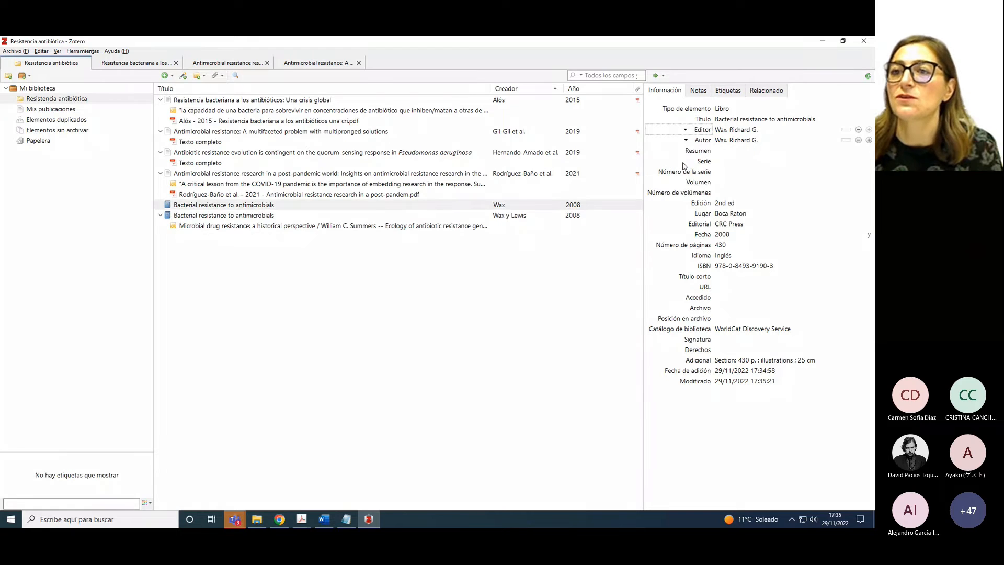
left_click(858, 140)
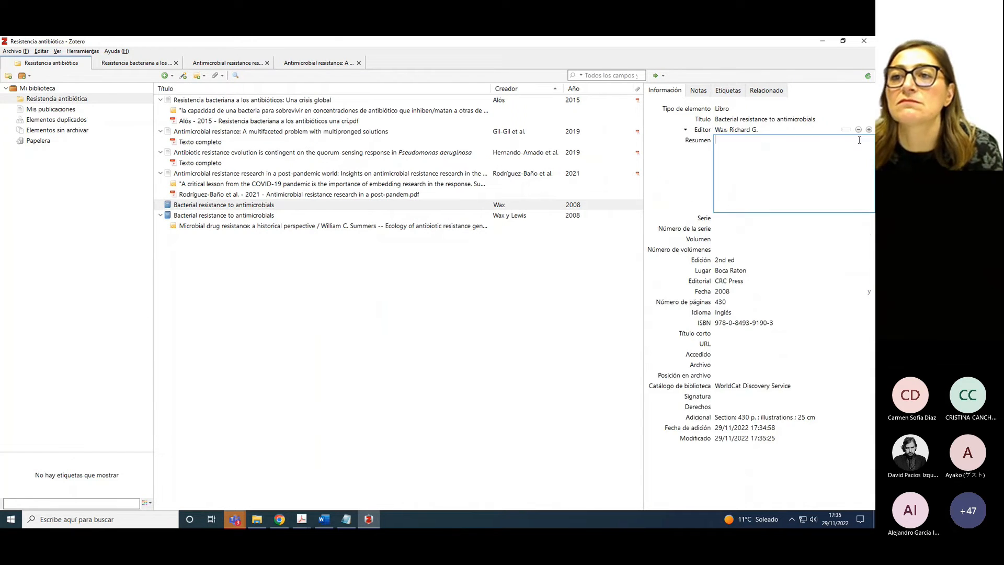
left_click(665, 171)
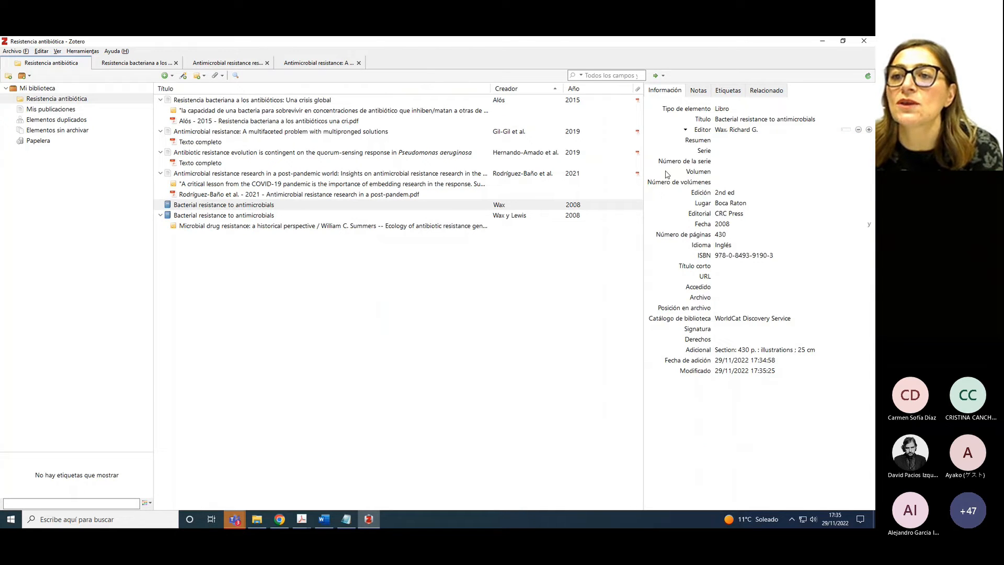
left_click(738, 194)
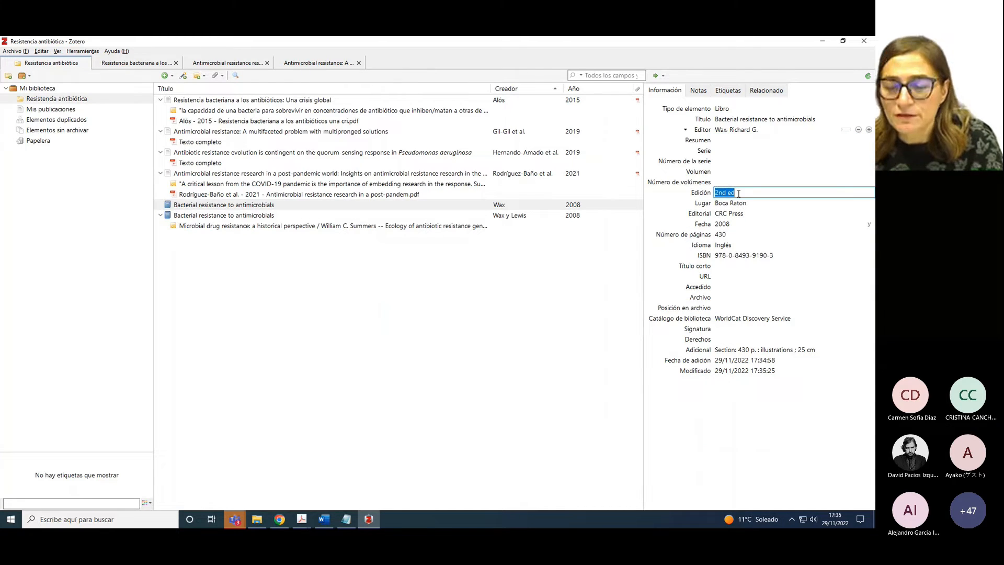
type(".")
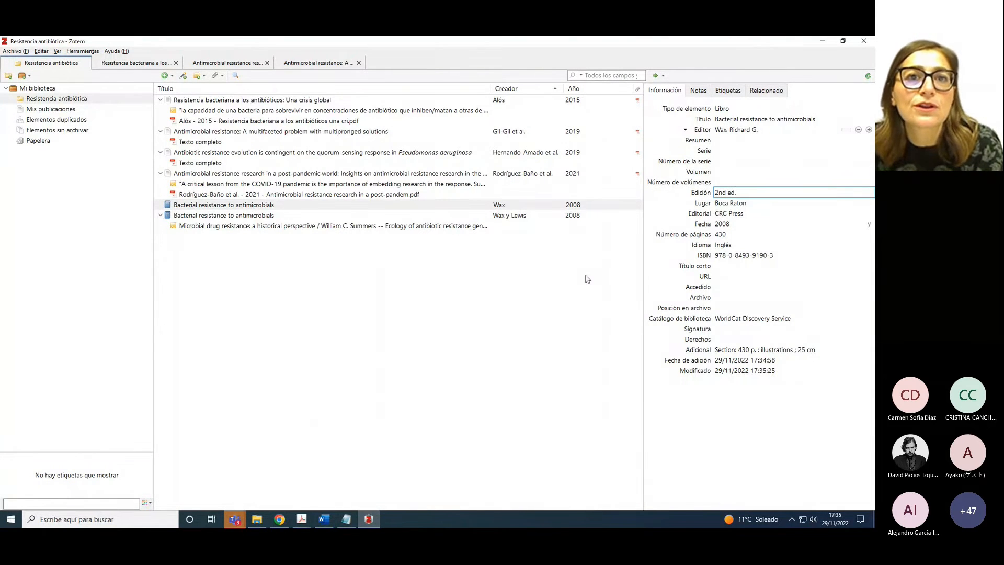
left_click(165, 78)
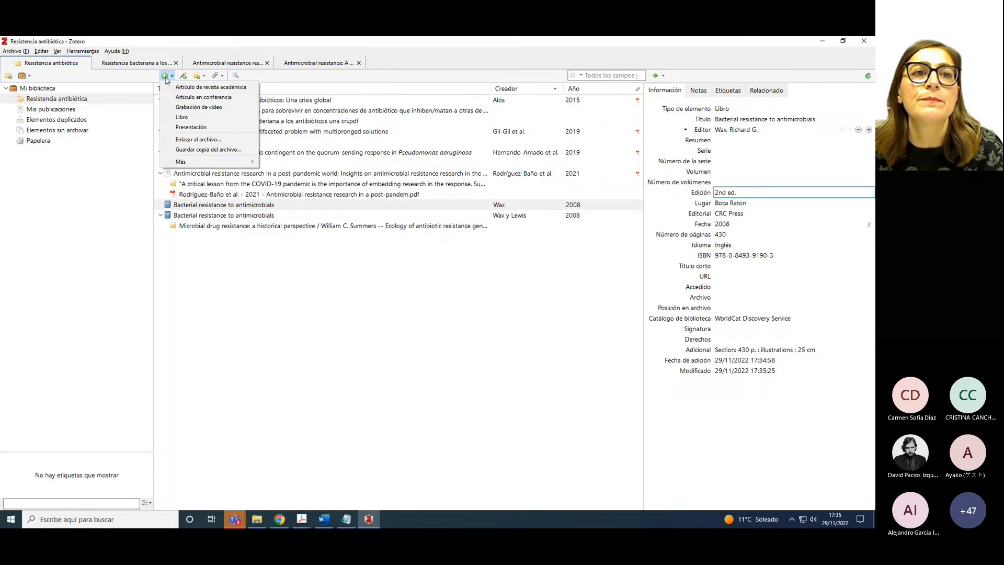
left_click(180, 118)
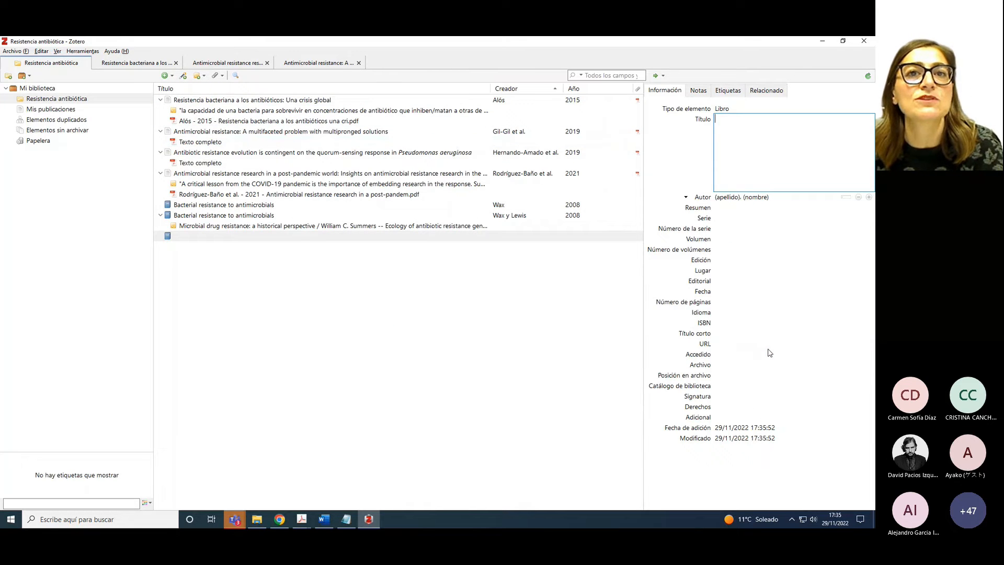
right_click(195, 239)
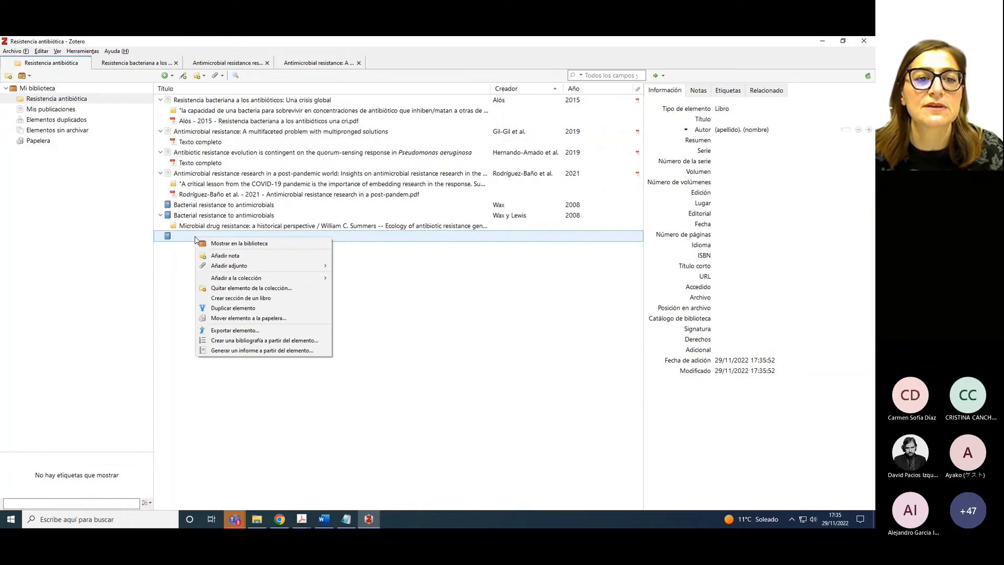
left_click(234, 319)
left_click(418, 288)
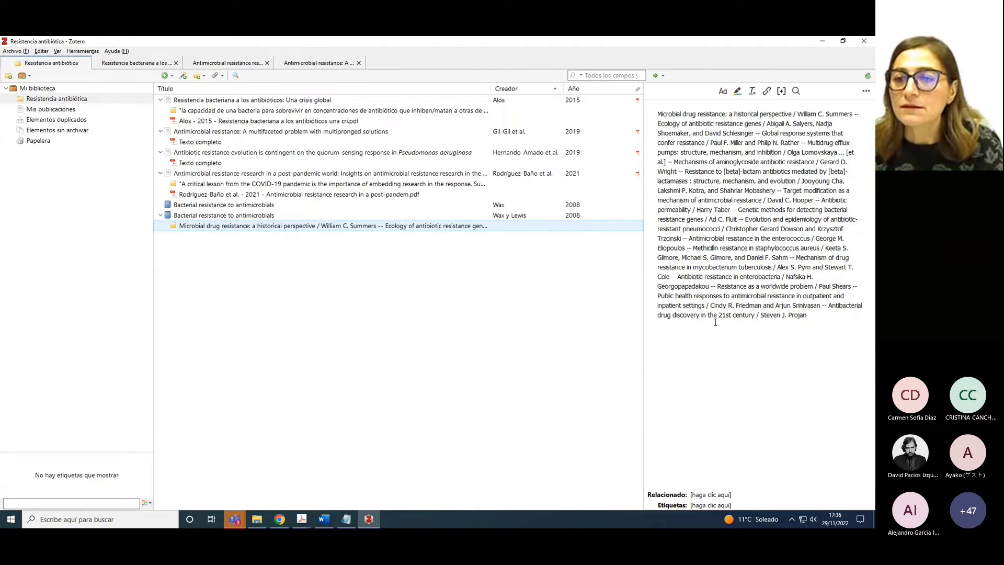
Review the APA example notes, then select the 2008 'Bacterial resistance to antimicrobials' record in Zotero
left_click(355, 523)
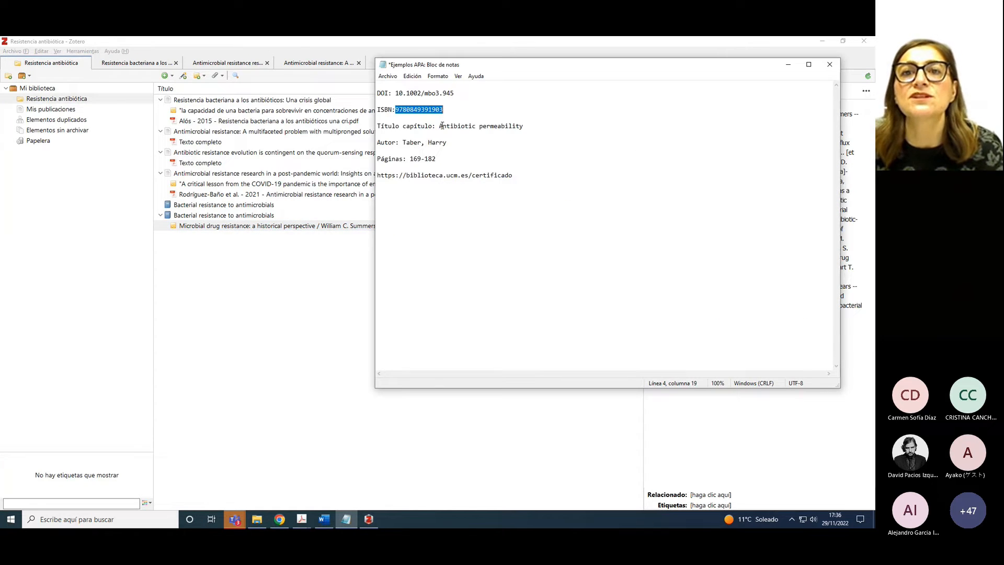
left_click(346, 302)
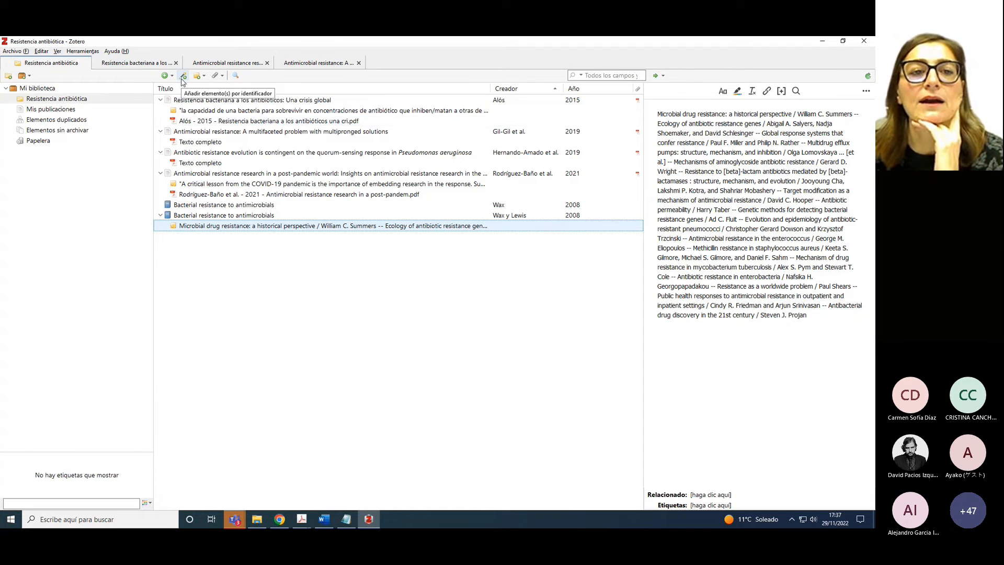
left_click(220, 207)
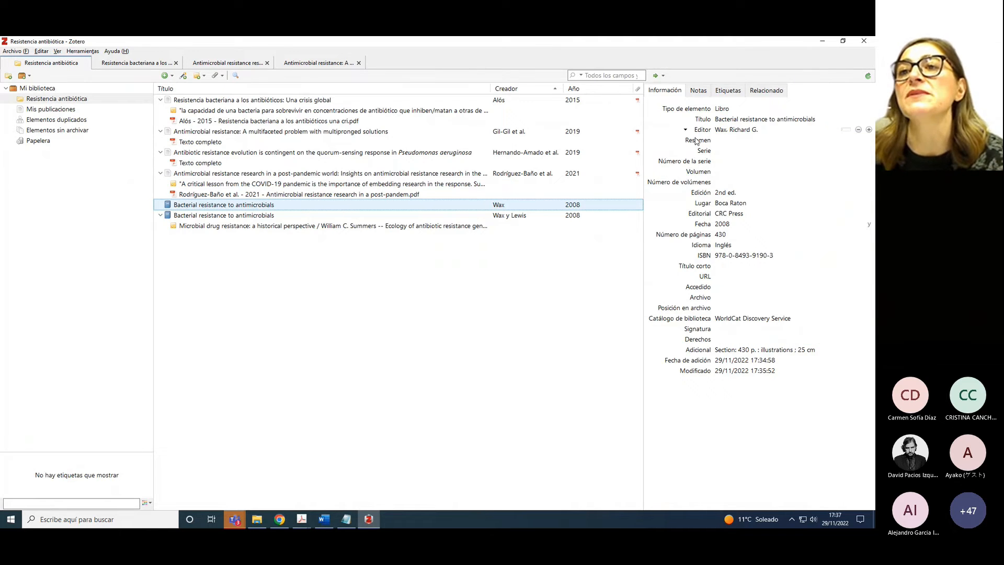
Change the item type to Sección de un libro and confirm the change
left_click(719, 110)
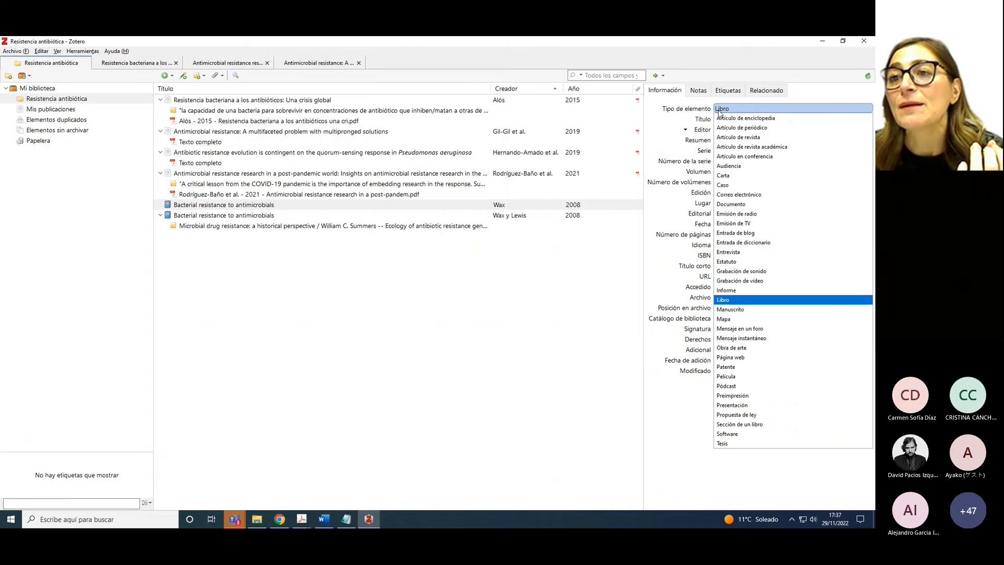
left_click(733, 426)
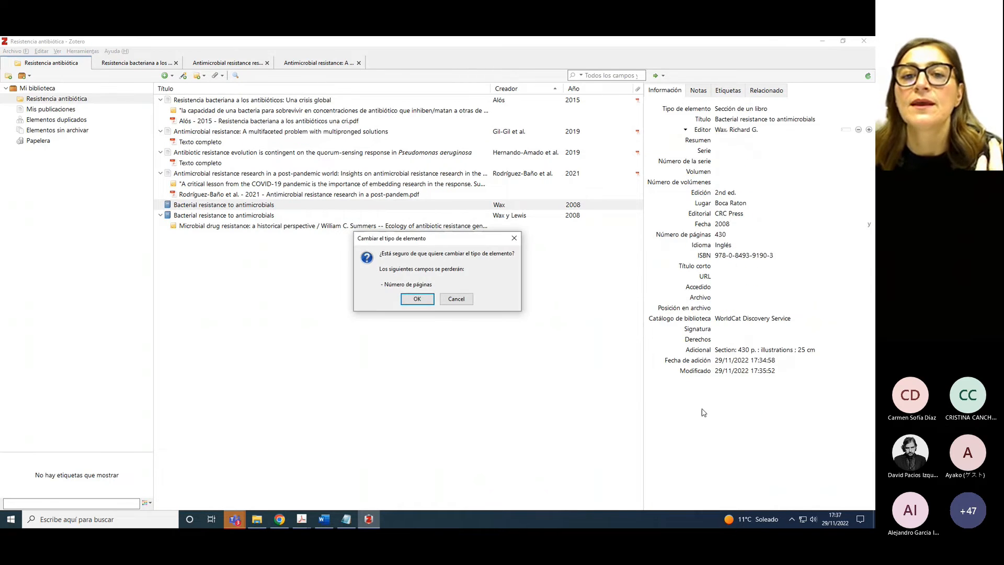
left_click(417, 299)
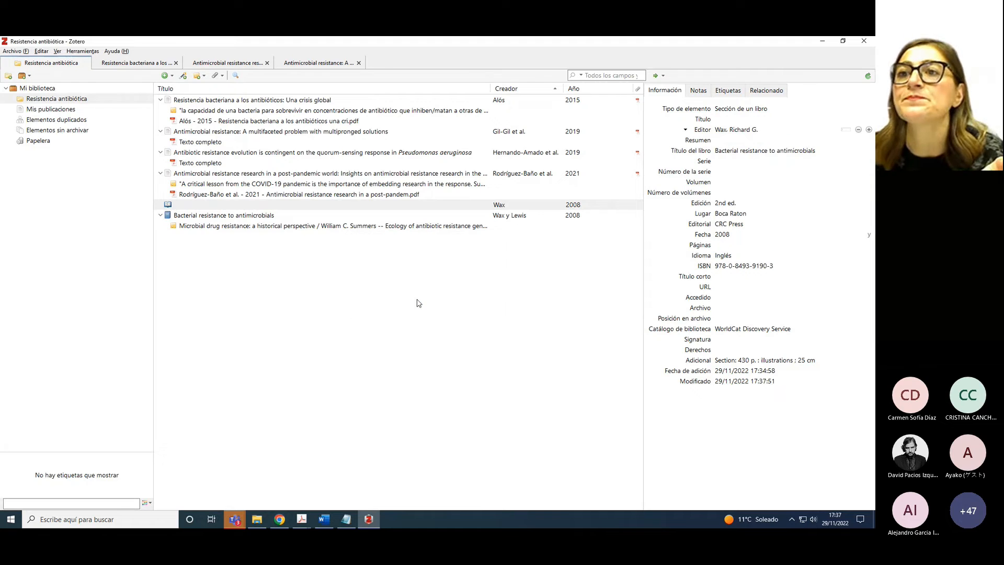
Copy 'Antibiotic permeability' from the notes and paste it as the chapter title
left_click(721, 120)
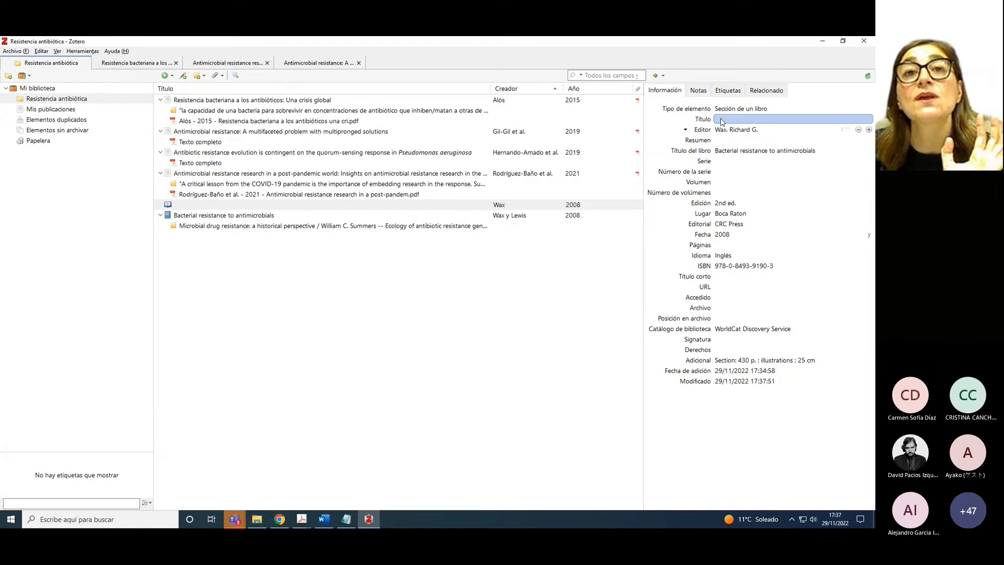
left_click(721, 130)
left_click(722, 120)
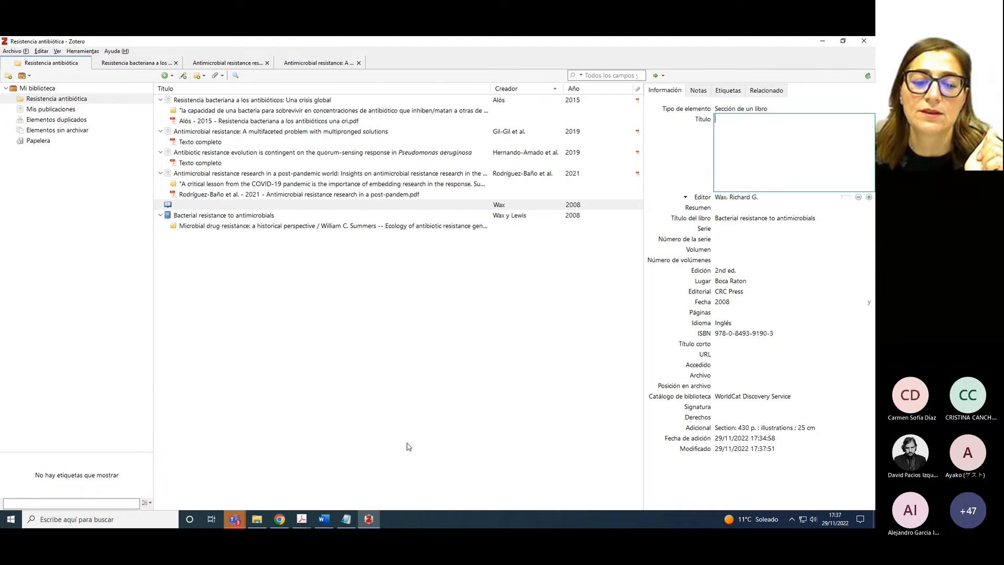
left_click(343, 521)
left_click_drag(439, 126, 523, 126)
right_click(521, 126)
left_click(541, 153)
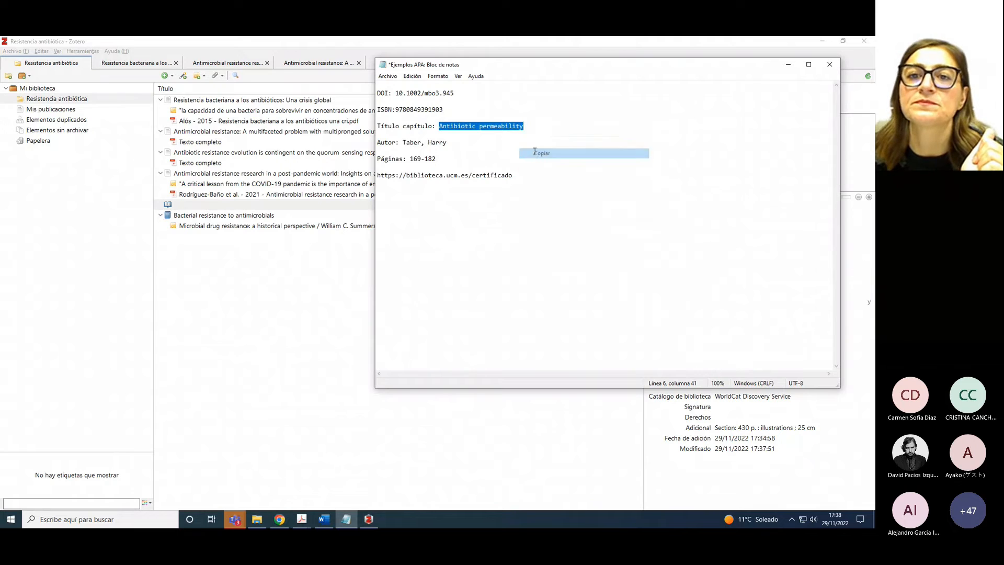
left_click(359, 285)
left_click(734, 120)
right_click(732, 121)
left_click(748, 158)
left_click(632, 242)
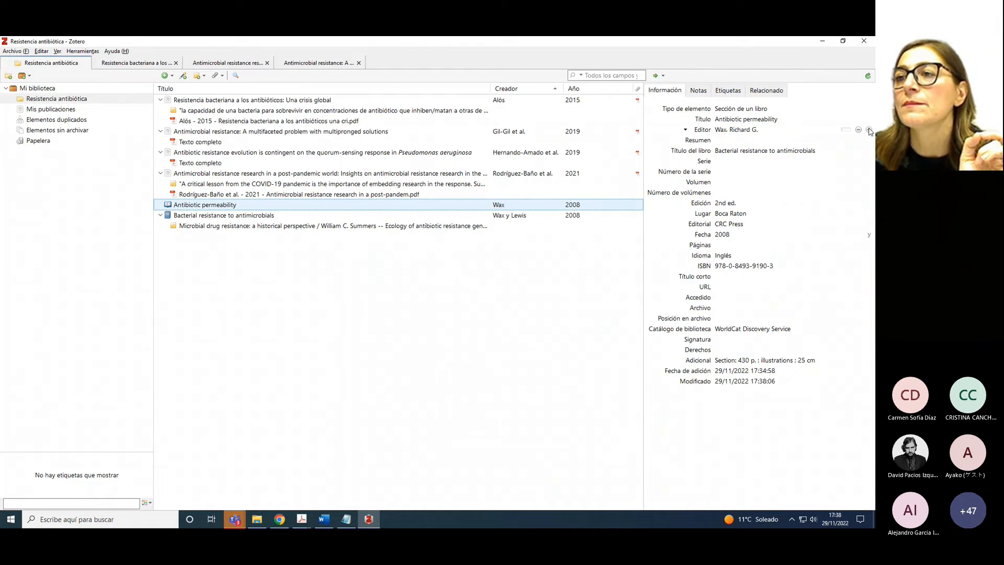
Add a second creator, pasting the chapter author's surname from the notes and typing the first name
left_click(869, 130)
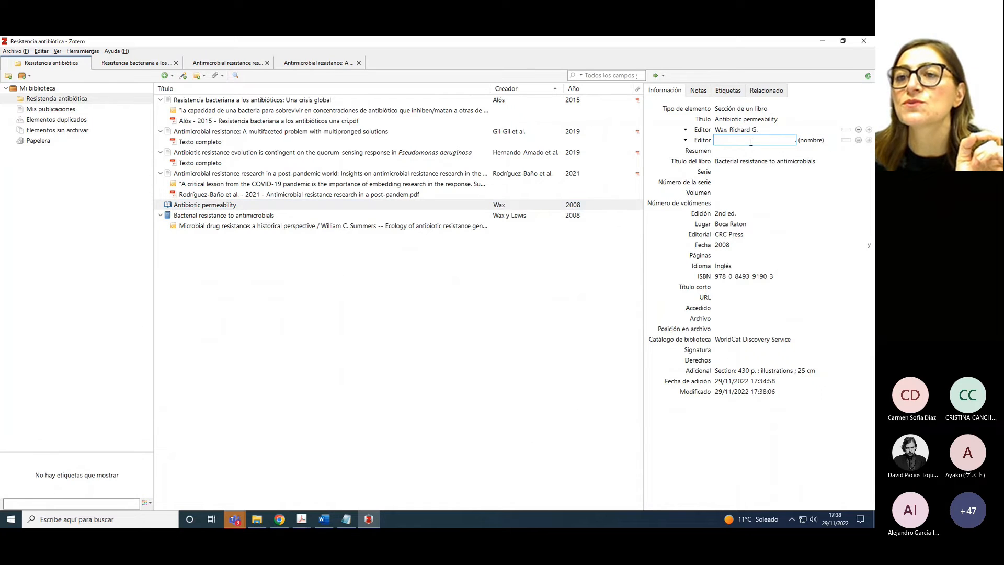
left_click(346, 519)
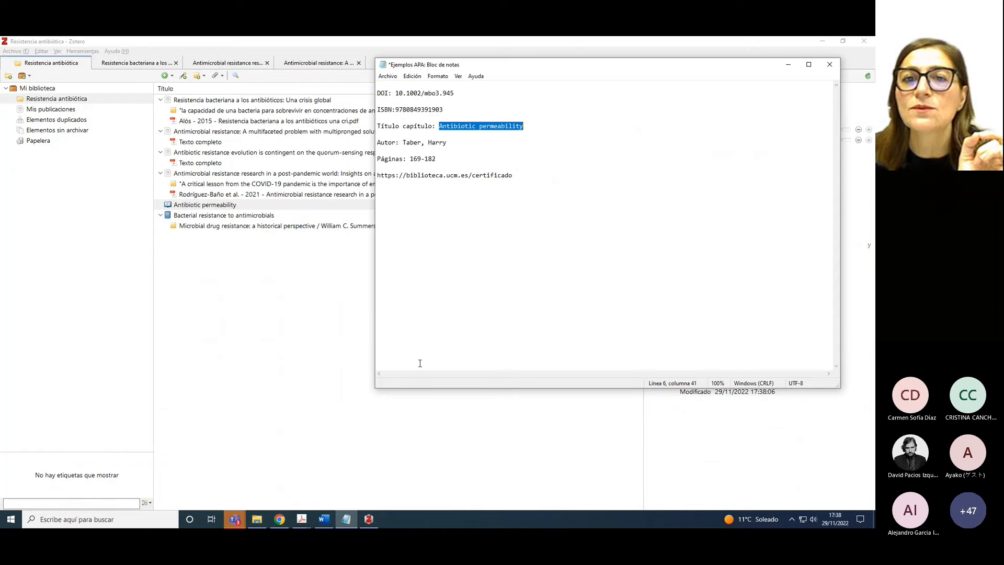
left_click_drag(402, 146, 419, 145)
right_click(419, 145)
left_click(442, 173)
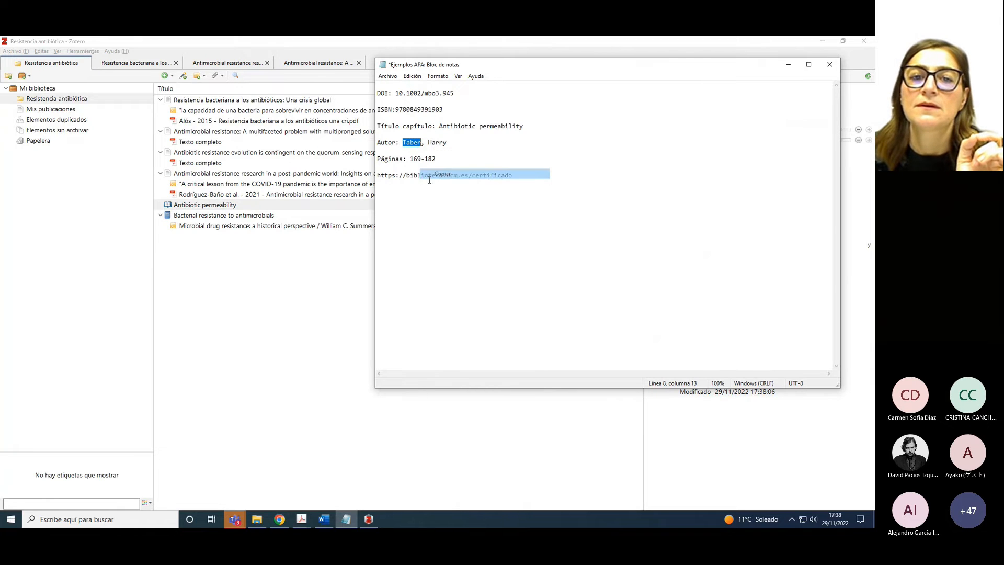
left_click(349, 303)
left_click(721, 141)
right_click(718, 140)
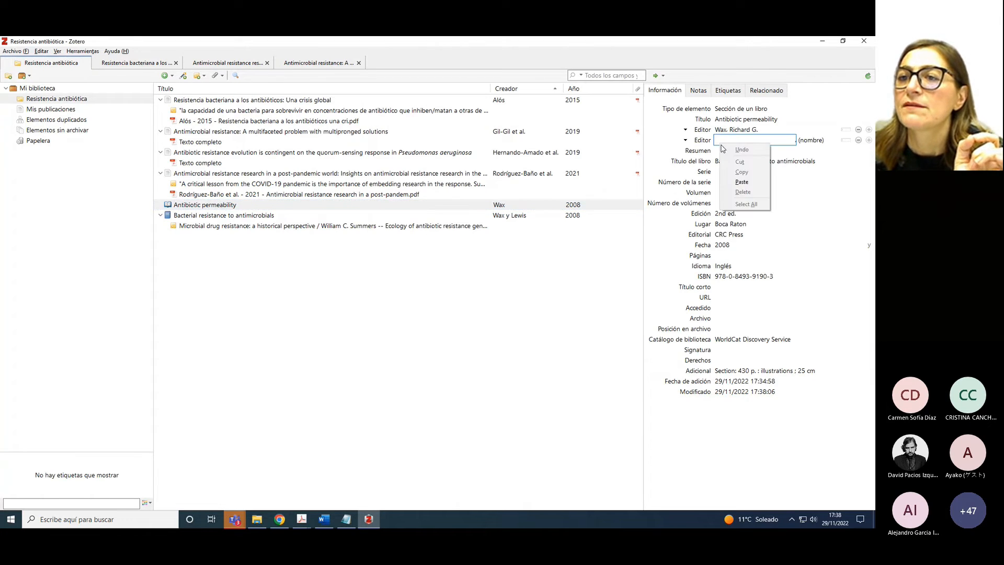
left_click(735, 181)
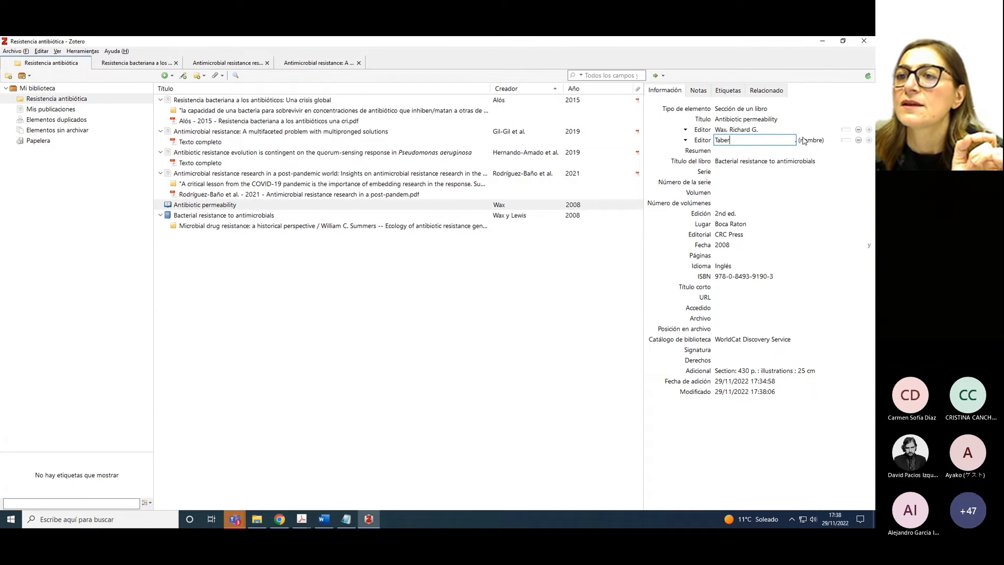
left_click(807, 140)
type("He")
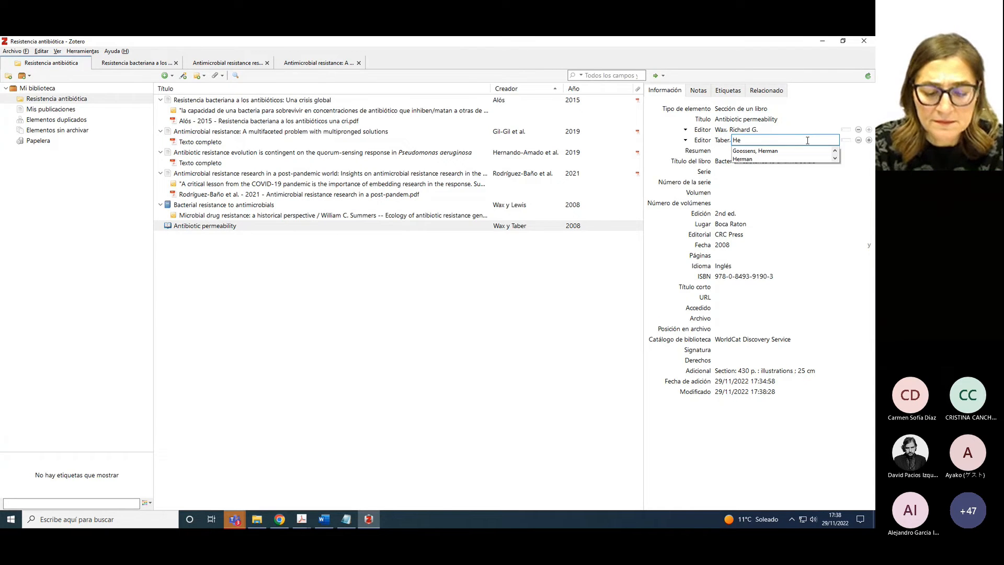
type("nry")
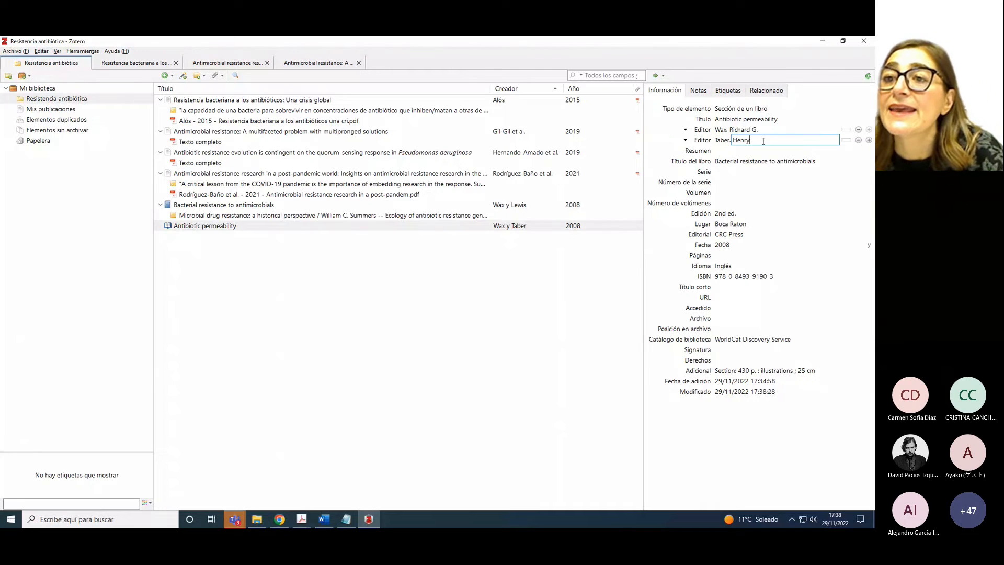
key("Return")
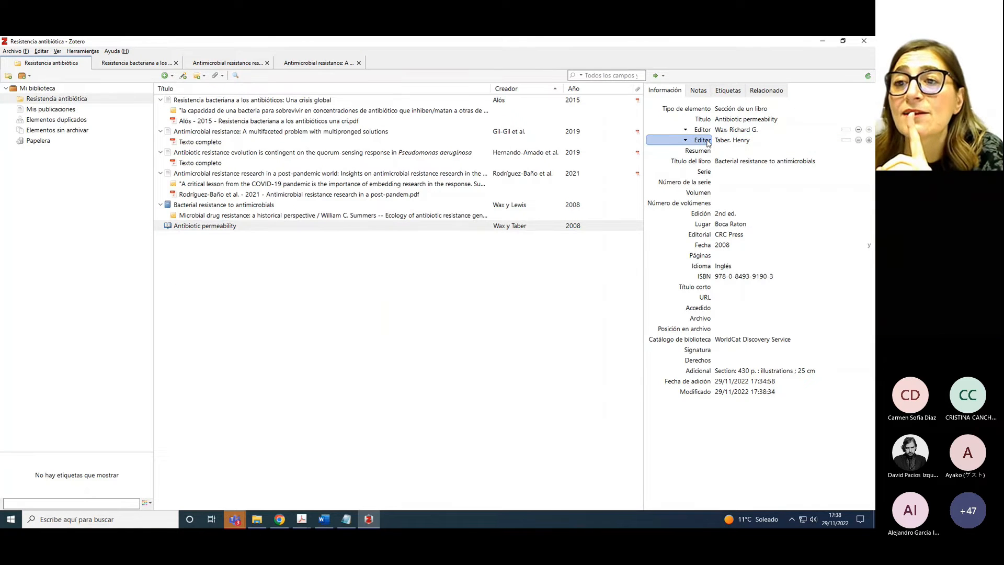
Change the second creator's role from Editor to Autor
left_click(708, 142)
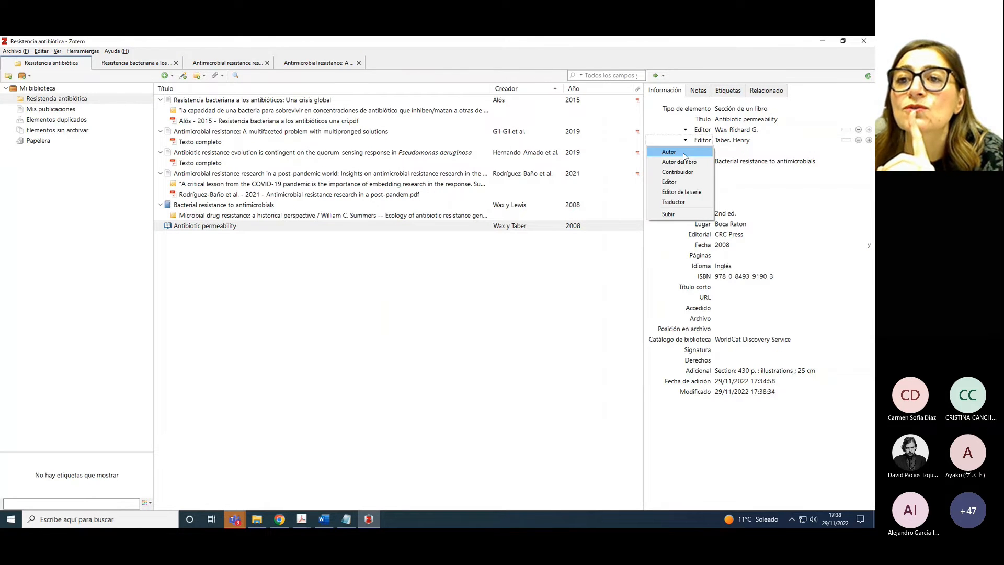
left_click(669, 152)
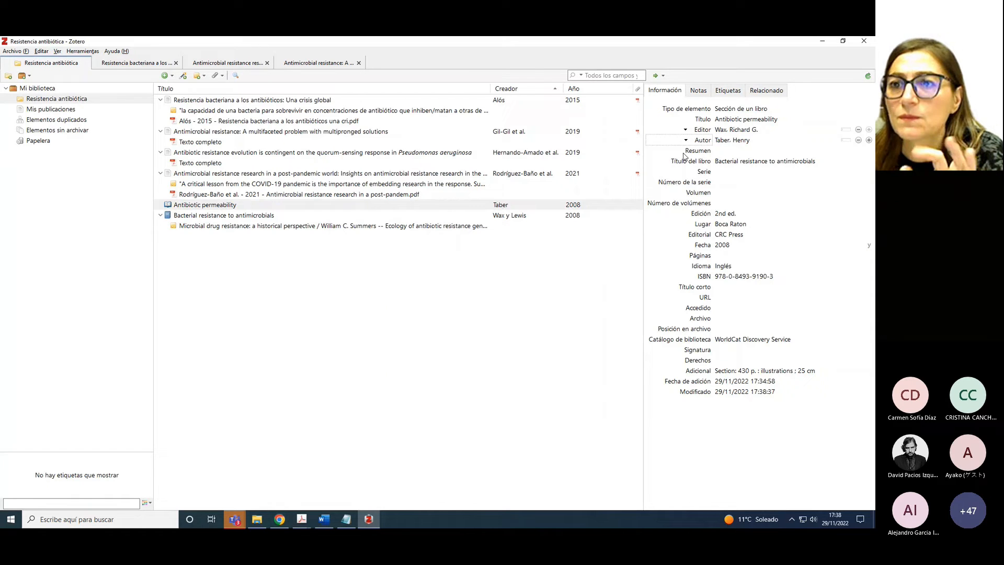
left_click(723, 140)
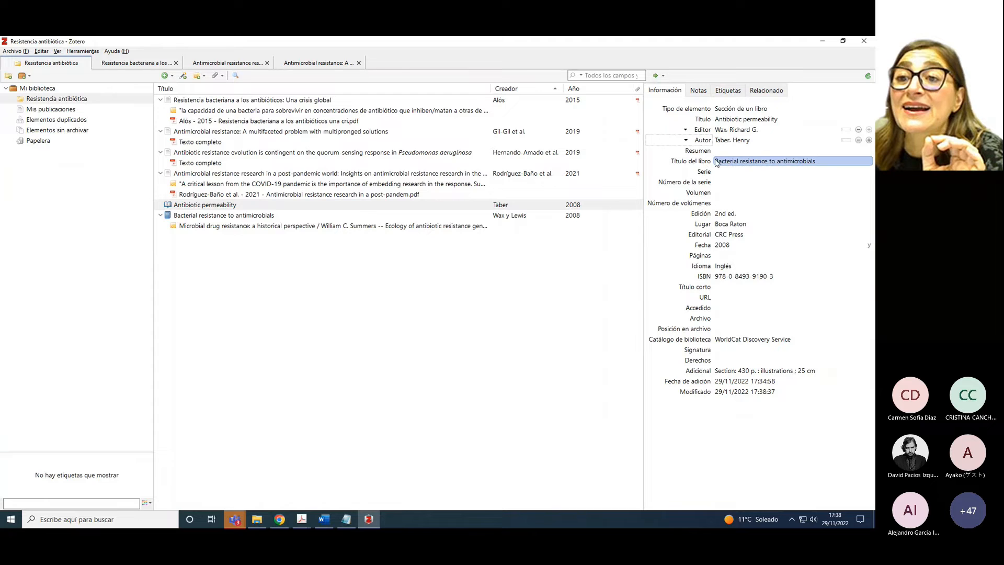
Copy the page range 169-182 from the notes into the chapter's Páginas field
left_click(734, 131)
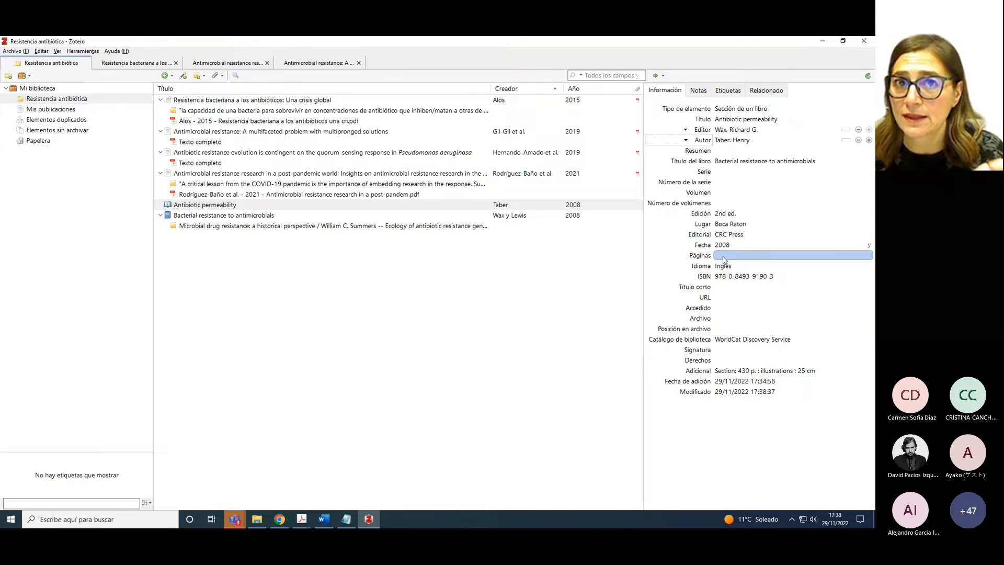
left_click(346, 518)
left_click_drag(410, 159, 439, 167)
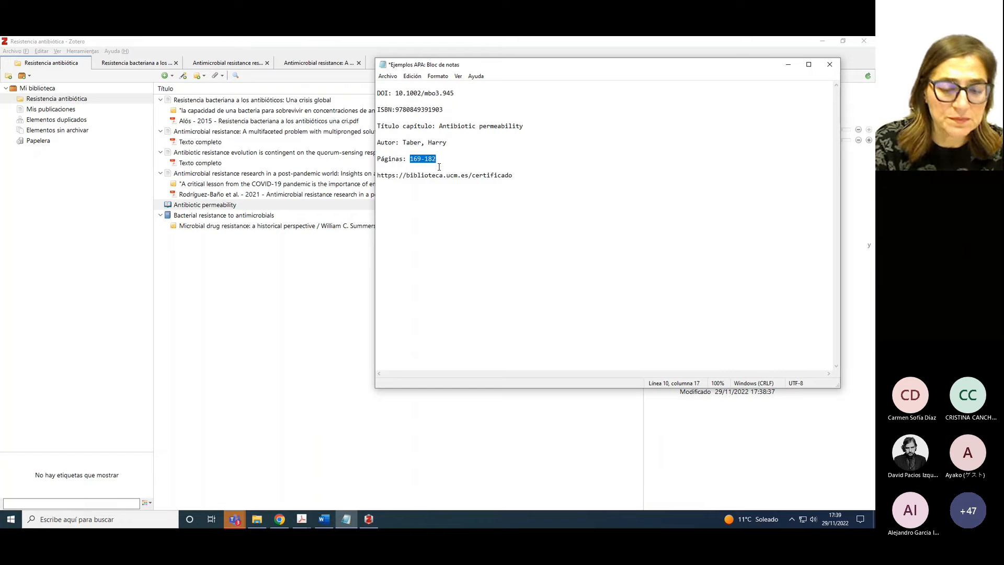
left_click(376, 426)
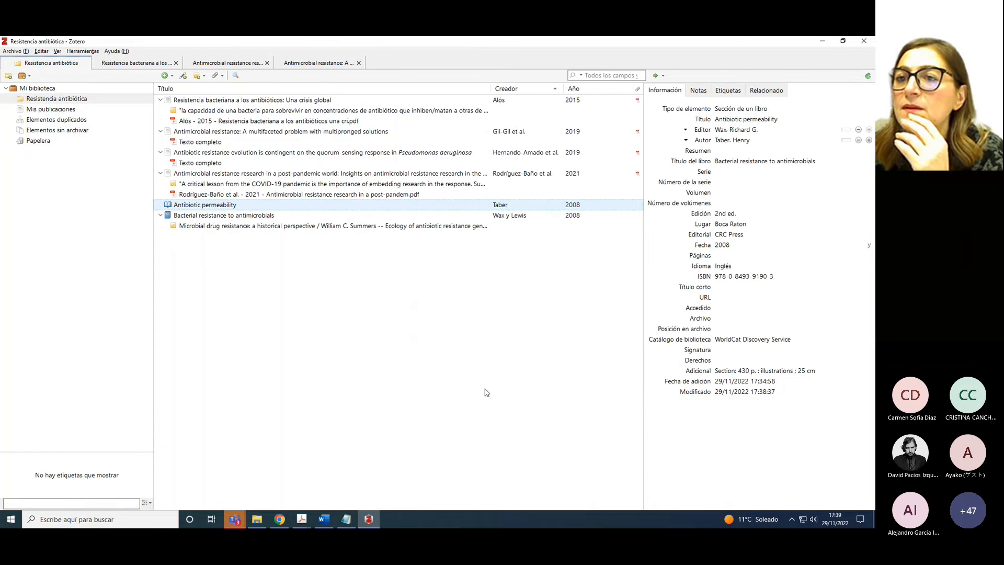
left_click(726, 194)
left_click(721, 254)
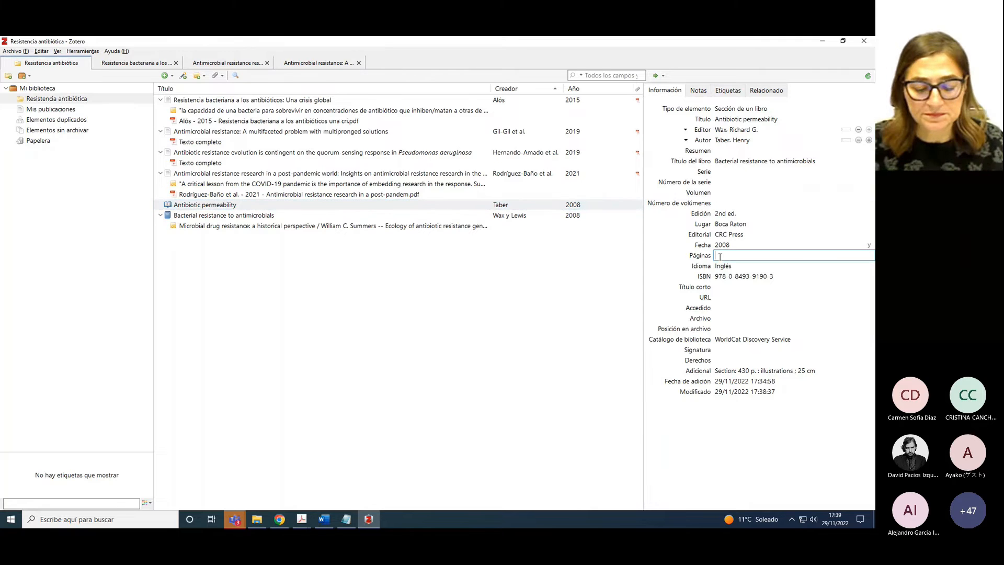
key("ctrl+v")
left_click(591, 296)
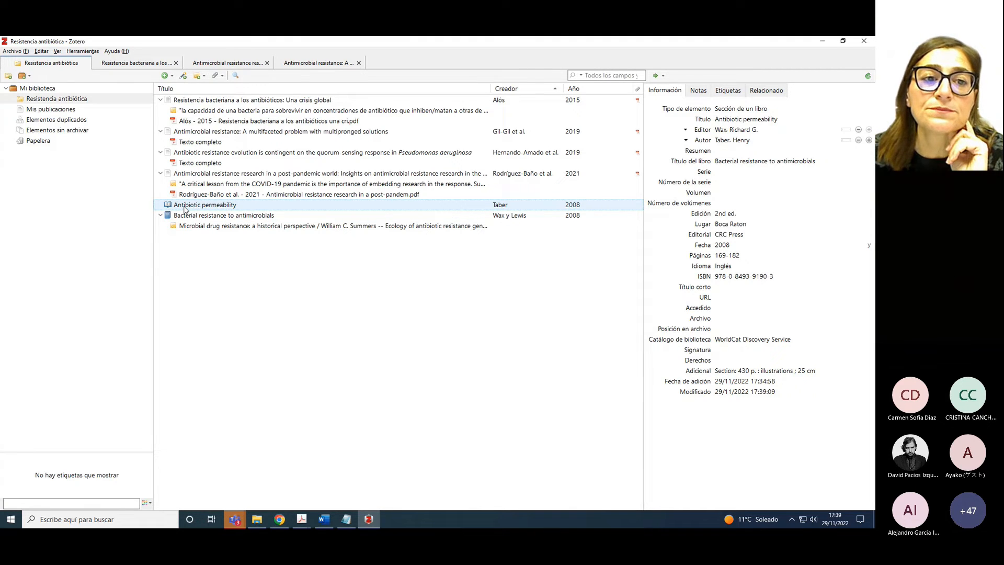
right_click(186, 208)
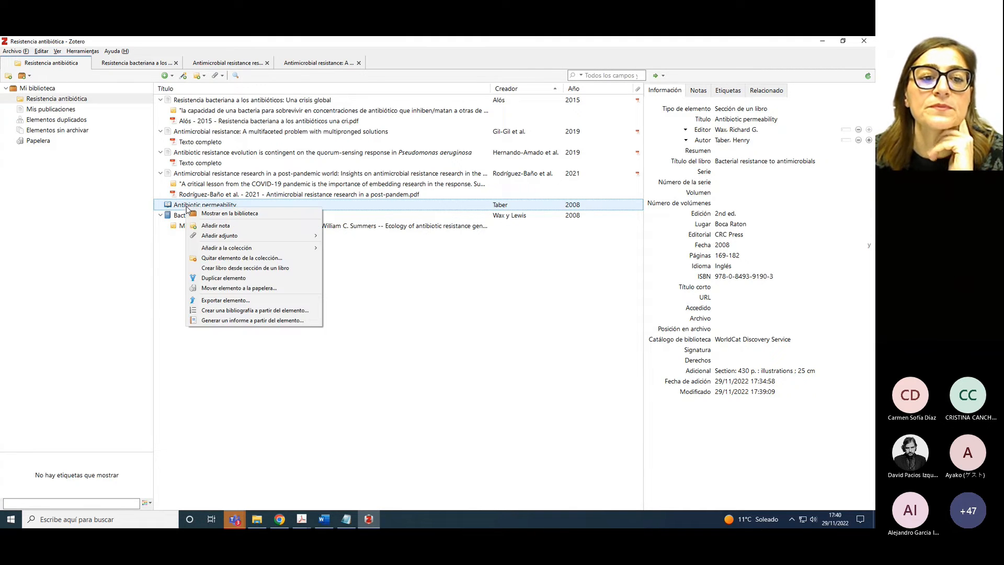
Duplicate the chapter item and retitle the copy 'Antibiotic resistome'
left_click(215, 282)
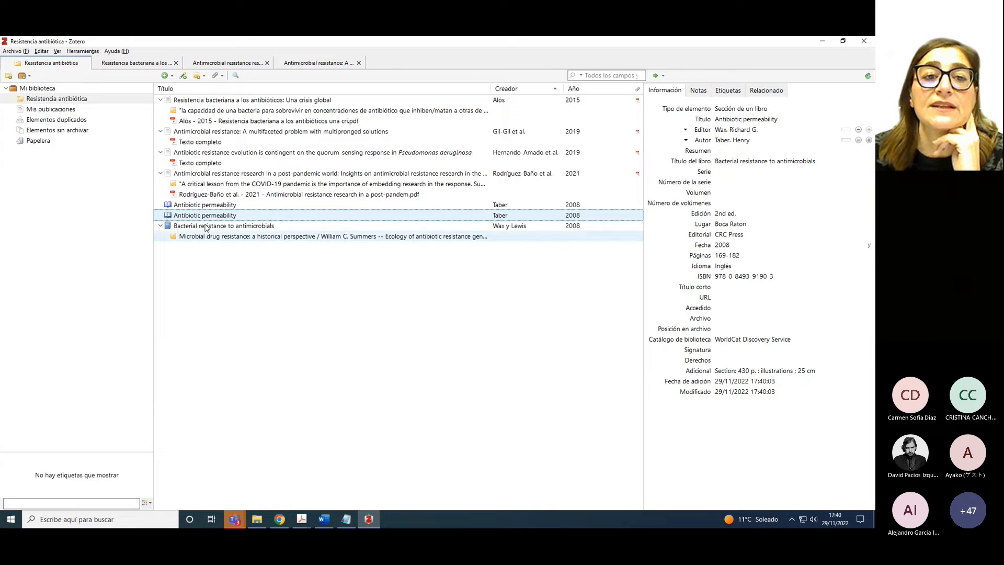
left_click(732, 118)
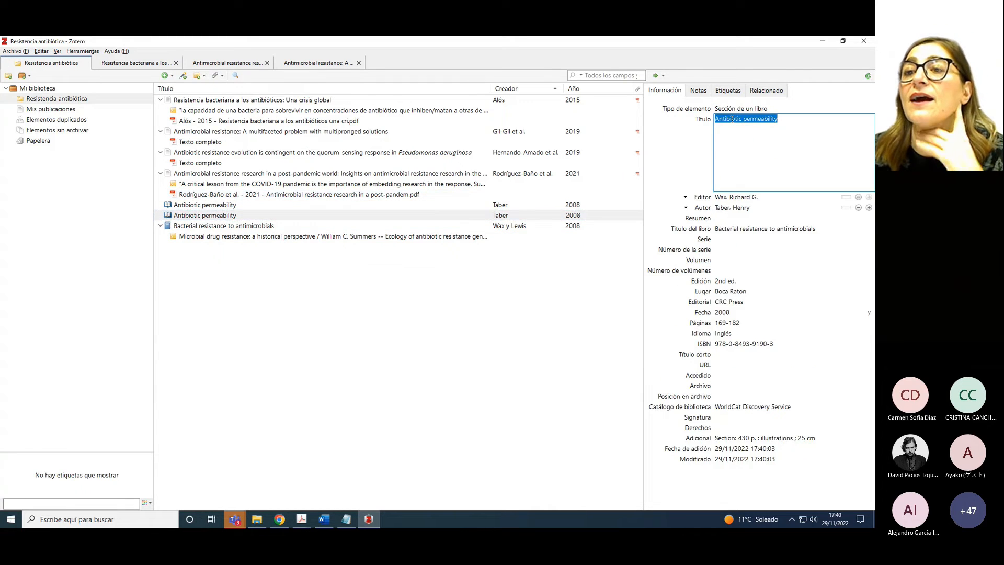
left_click(744, 120)
double_click(754, 120)
type("resistome")
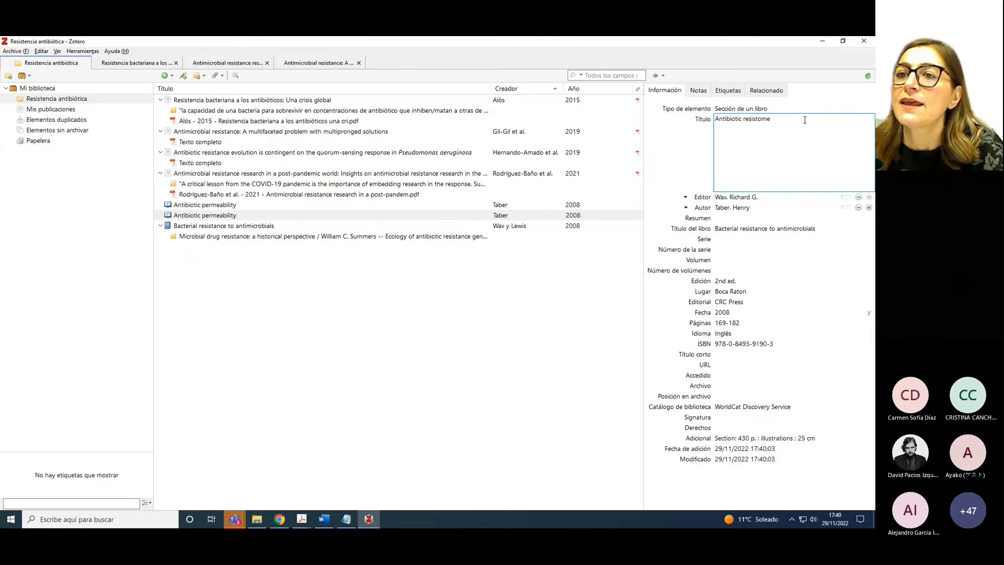
Replace the copy's author with the other chapter author suggested from the library
left_click(721, 208)
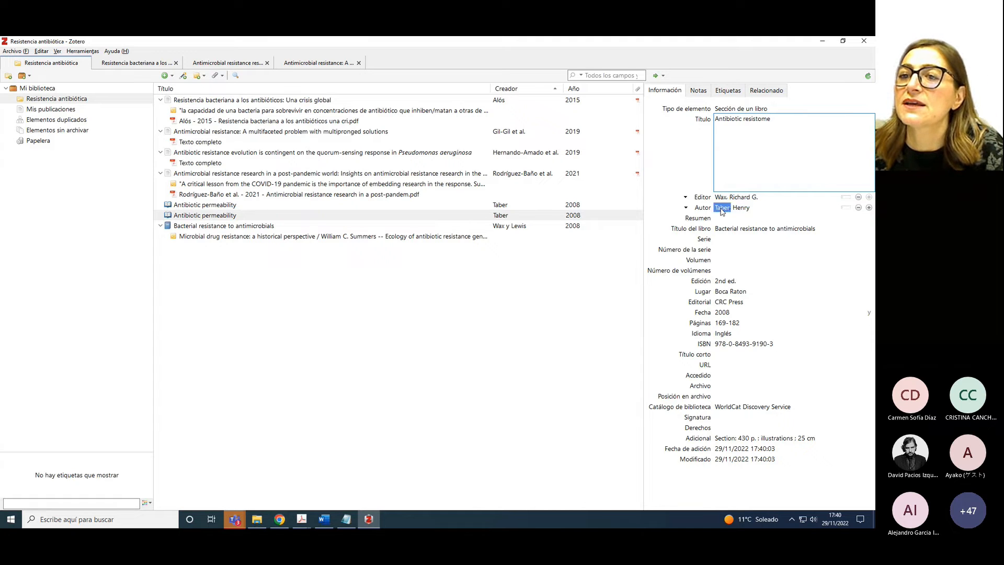
type("Lw")
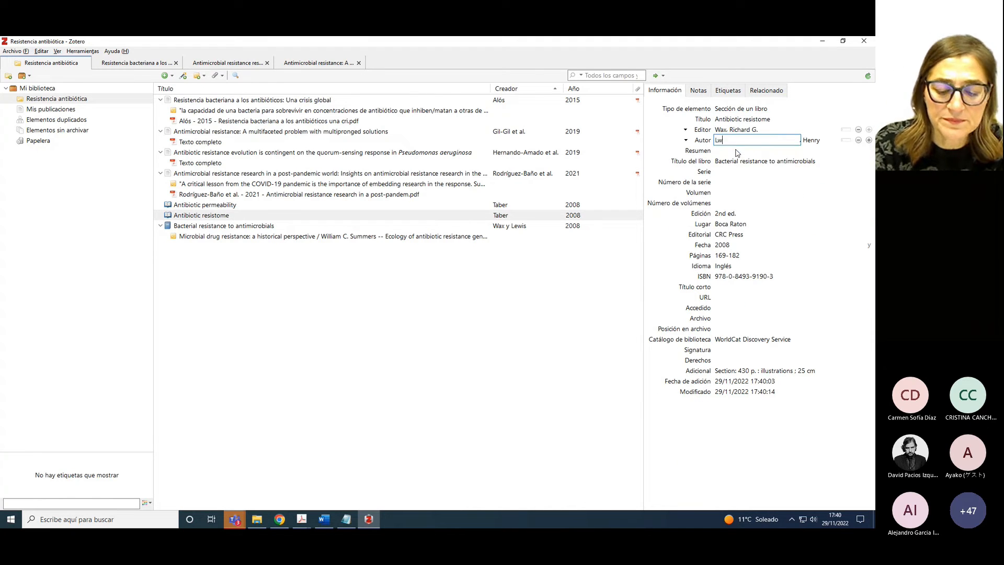
key("BackSpace")
type("e")
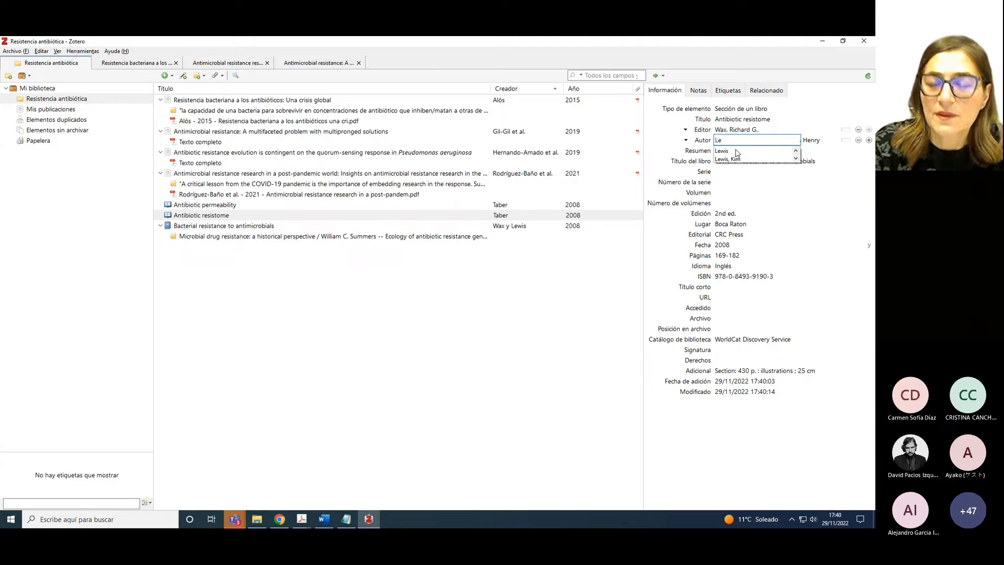
left_click(734, 159)
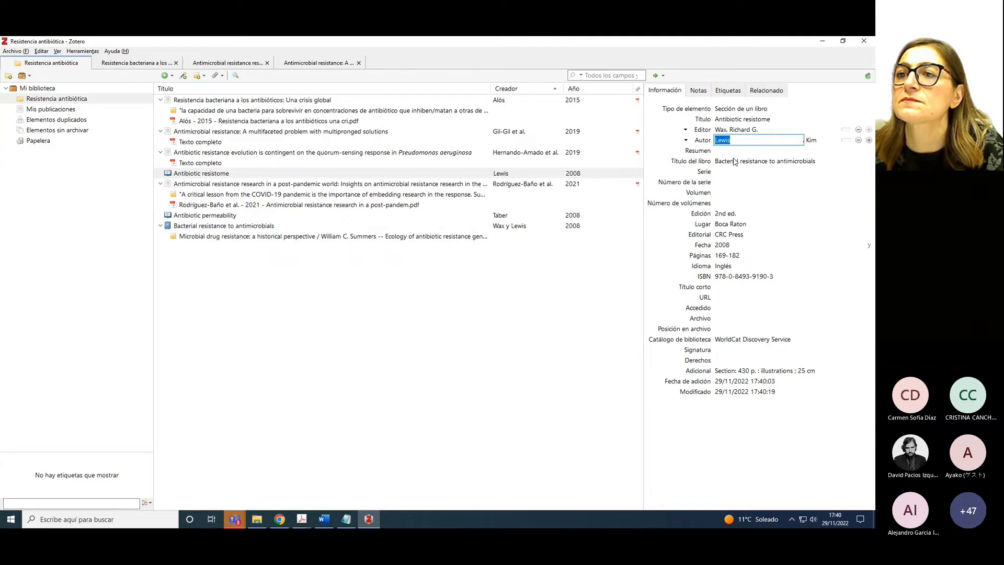
Change the copy's page range to 150-168
left_click(724, 255)
left_click_drag(717, 256, 726, 258)
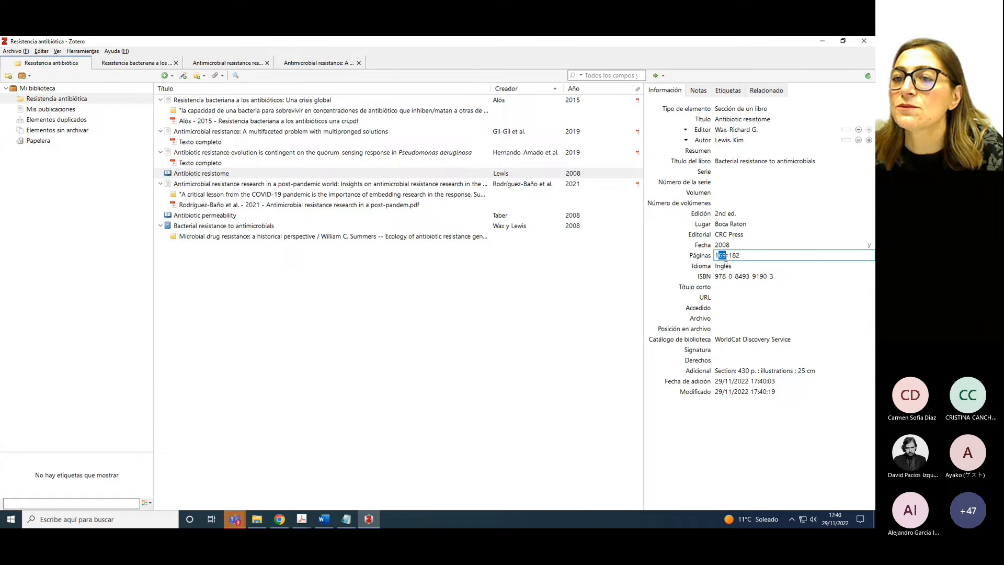
type("50")
left_click_drag(730, 256, 739, 257)
type("68")
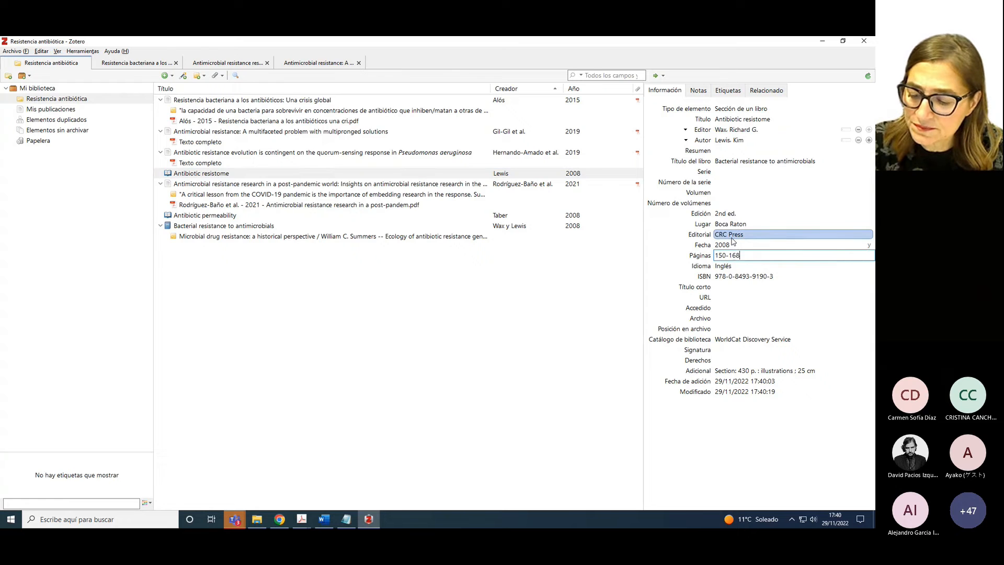
key("Return")
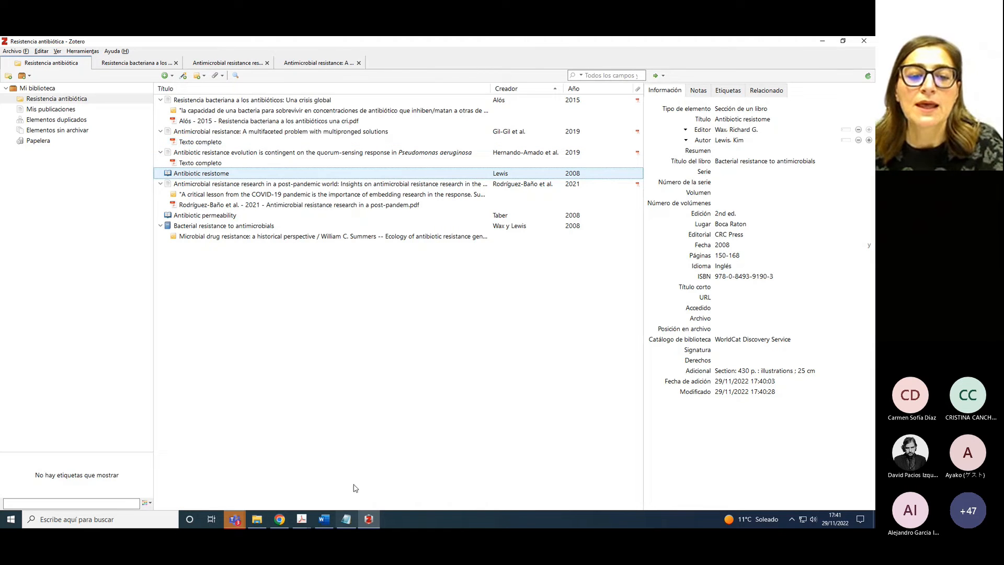
left_click(279, 519)
Reload the CDC antimicrobial resistance page, save it to Zotero, and copy its heading for the title
left_click(407, 46)
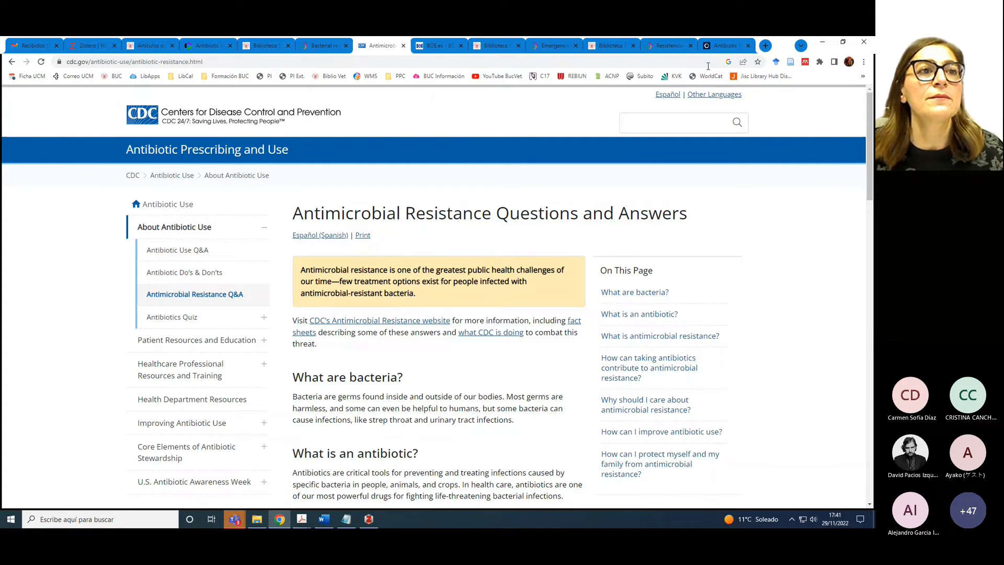
left_click(41, 62)
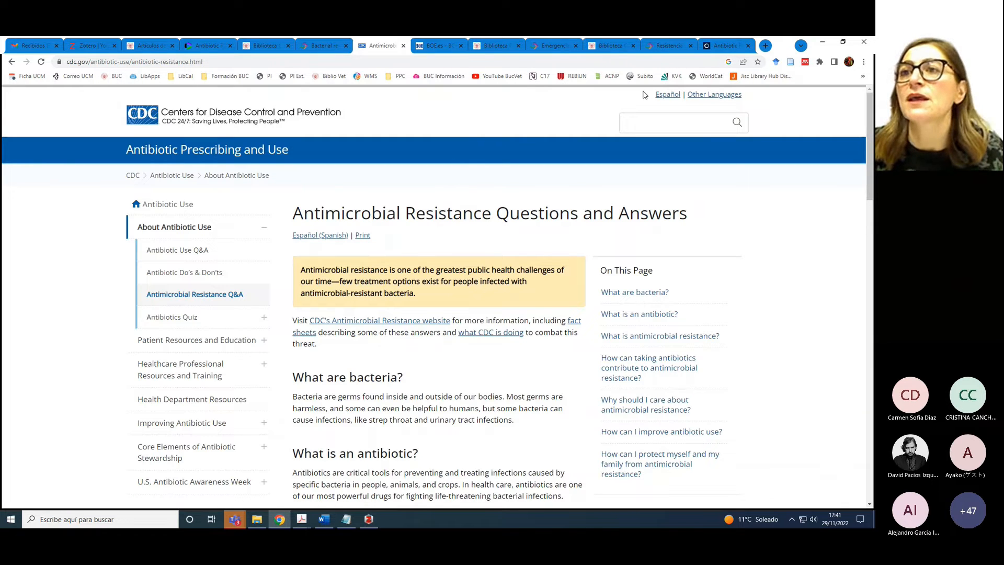
left_click(790, 62)
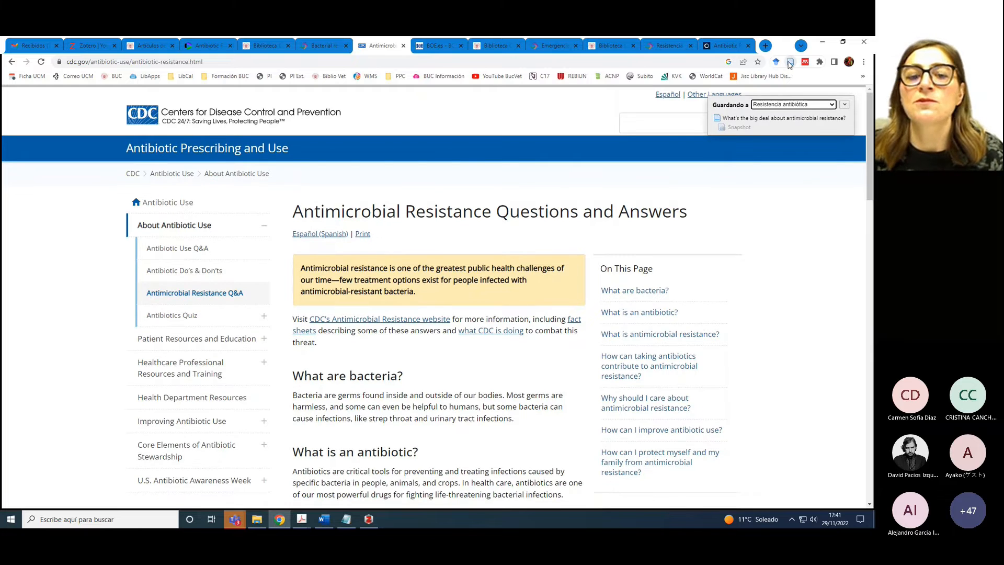
left_click_drag(293, 215, 686, 210)
key("ctrl+c")
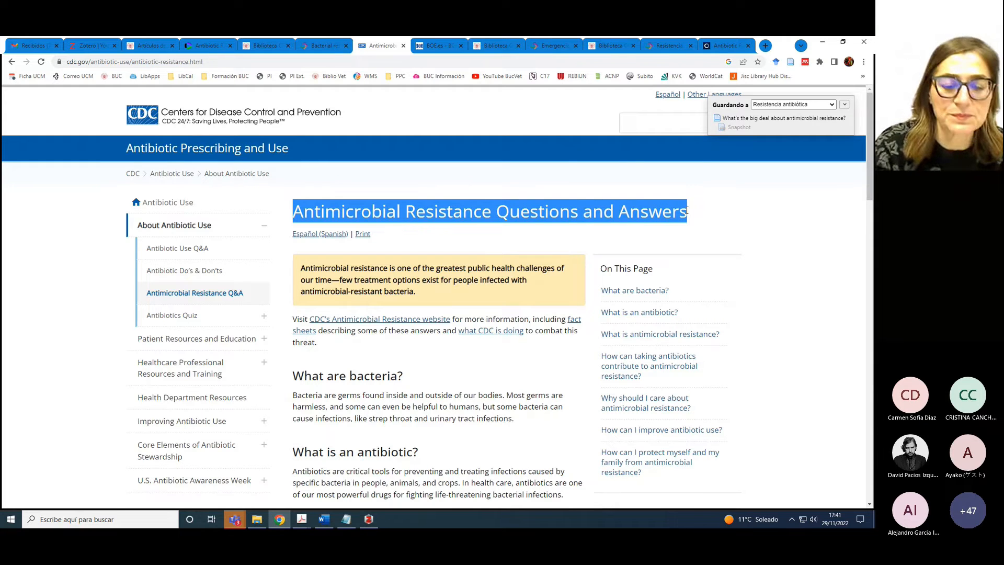
left_click(374, 523)
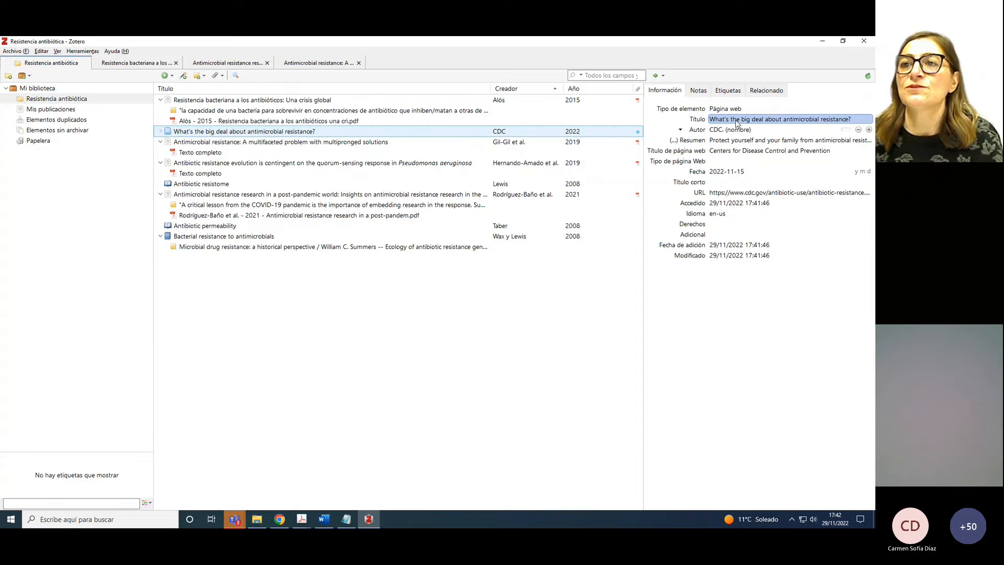
left_click(737, 122)
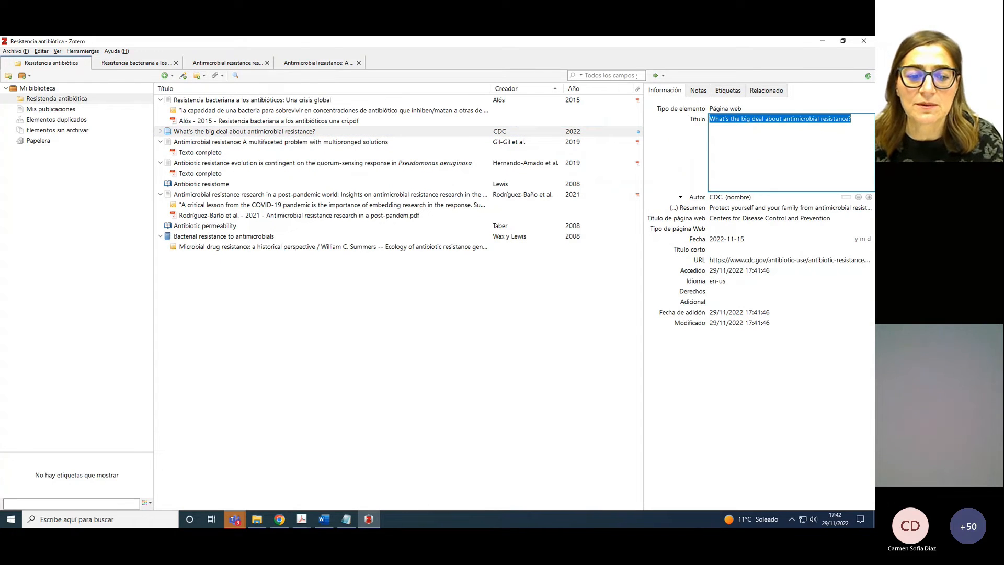
Paste 'Antimicrobial Resistance Questions and Answers' as the title and convert it to sentence case
left_click(280, 519)
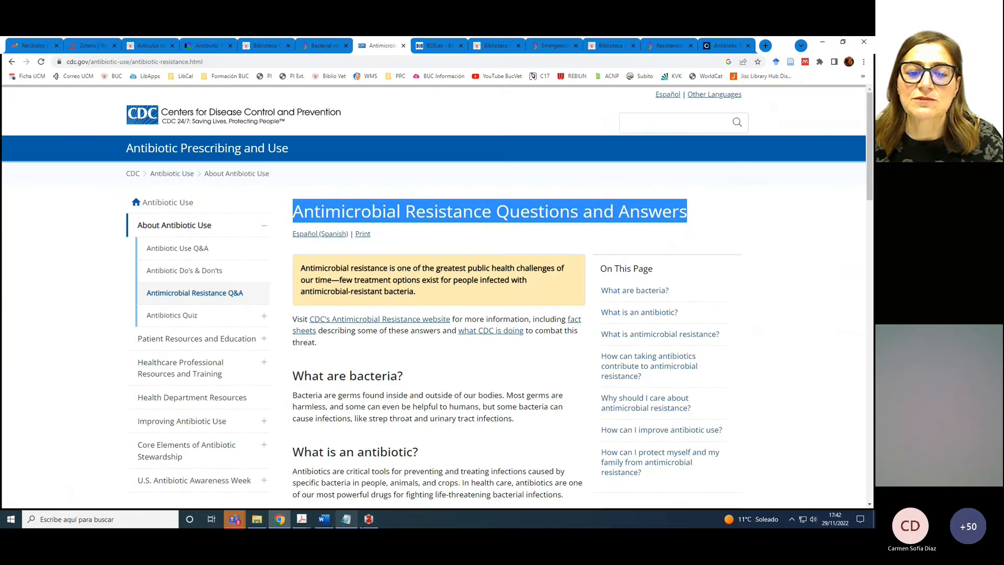
left_click(369, 518)
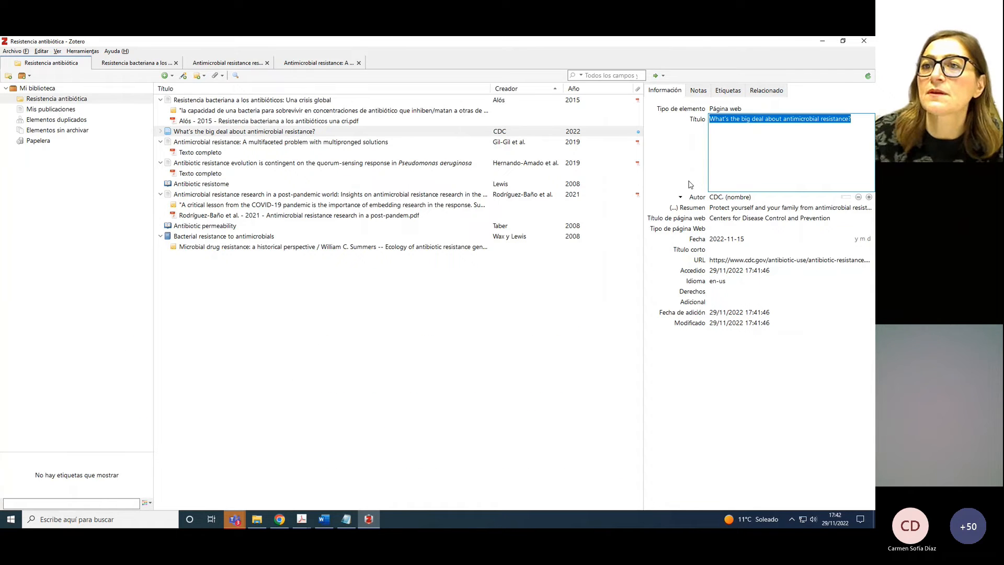
key("ctrl+v")
key("Return")
left_click(779, 120)
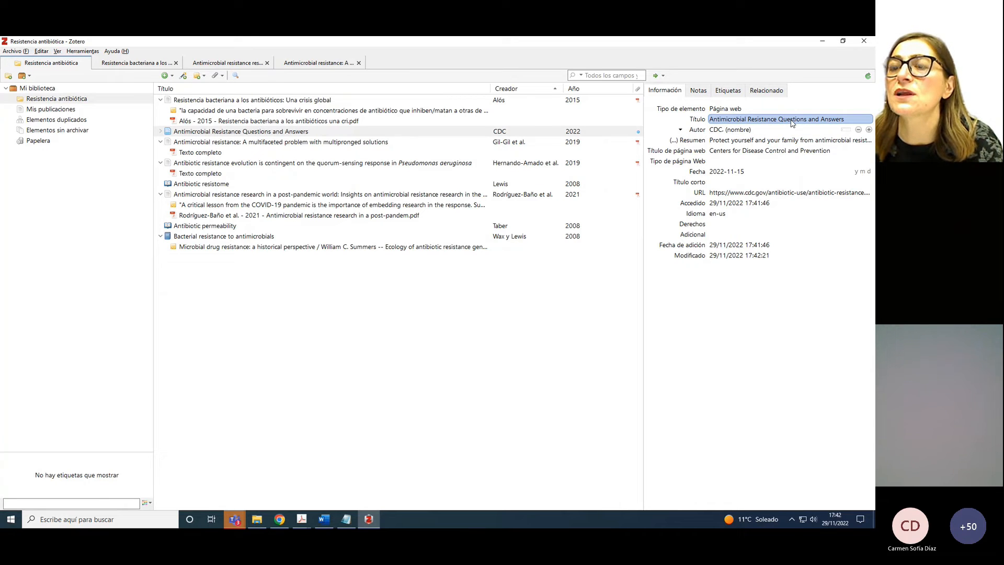
right_click(783, 122)
left_click(754, 131)
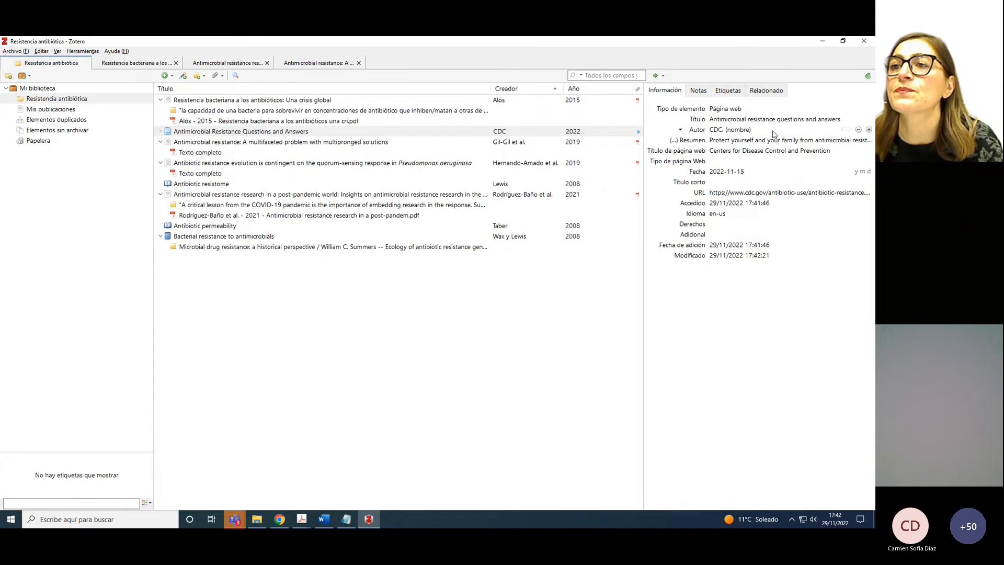
Switch the CDC author entry to single-field mode
left_click(716, 131)
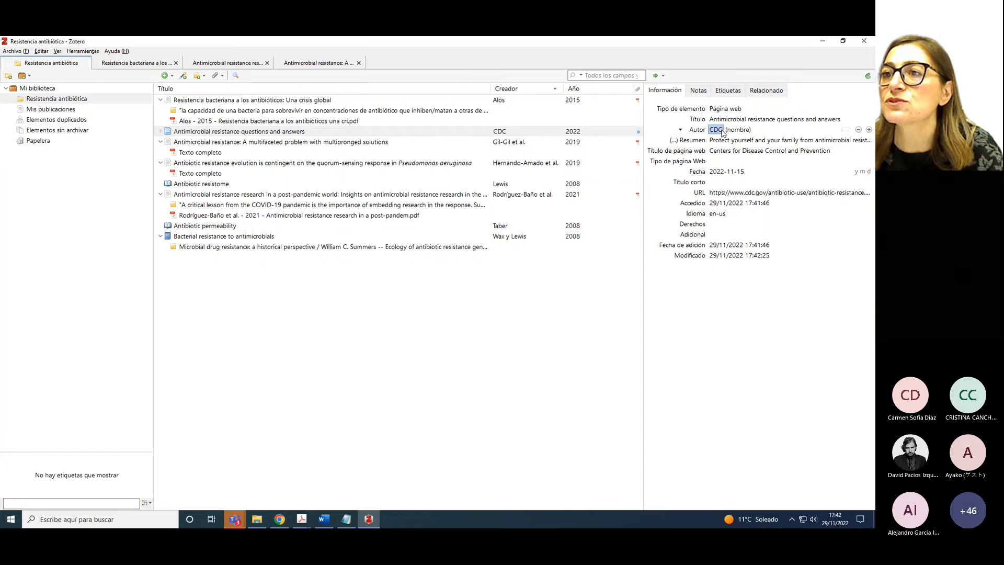
left_click(845, 130)
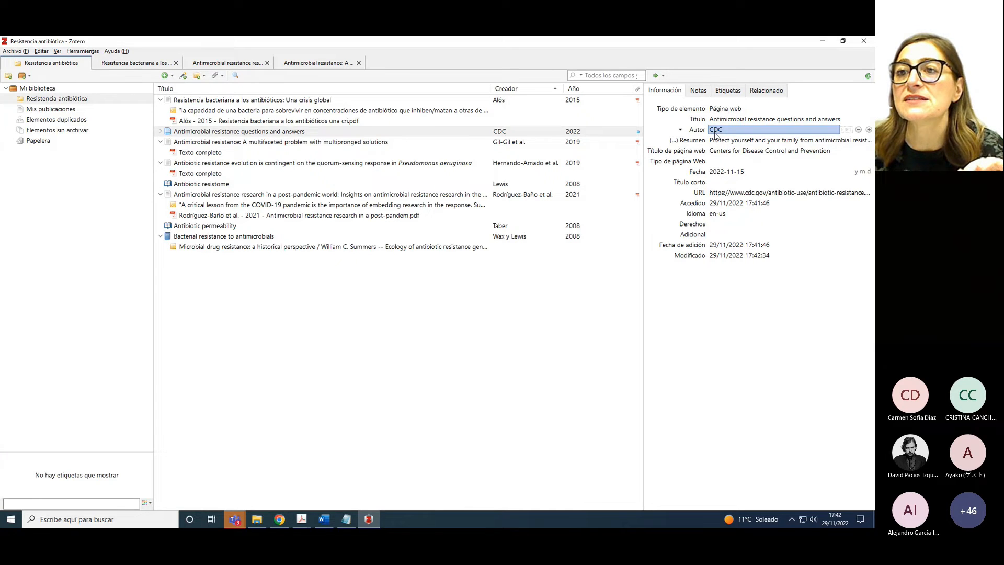
left_click(725, 151)
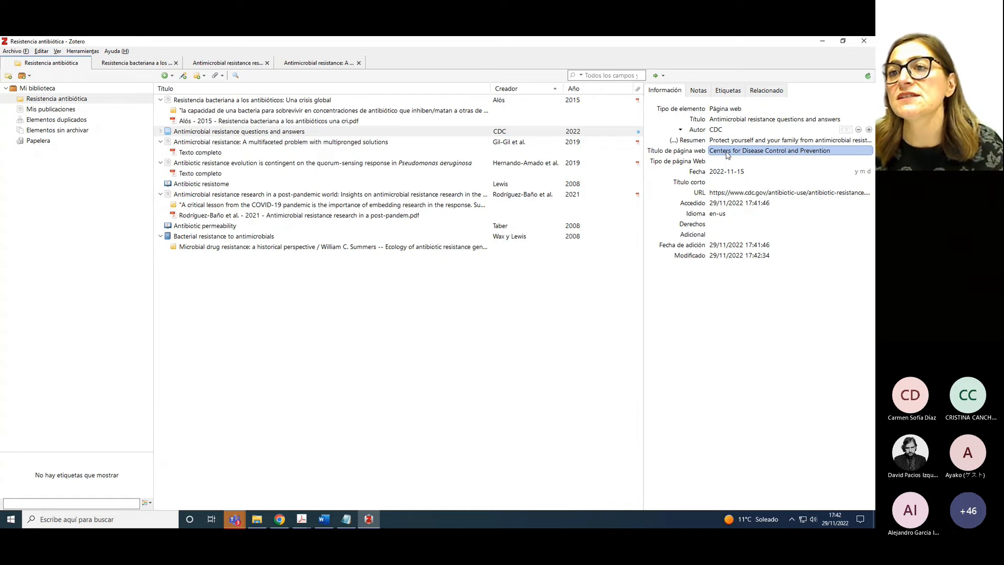
left_click(726, 152)
key("ctrl+c")
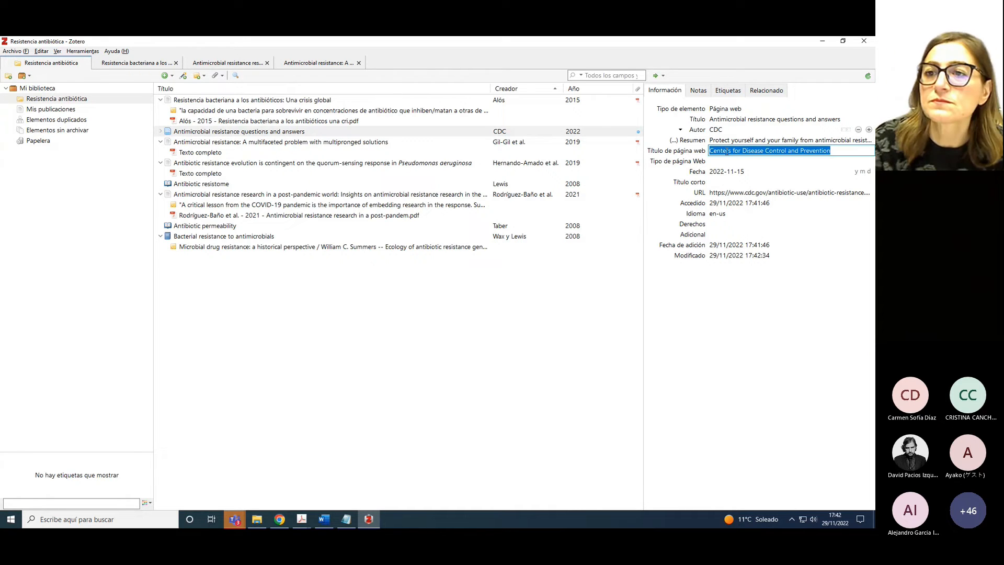
left_click(717, 129)
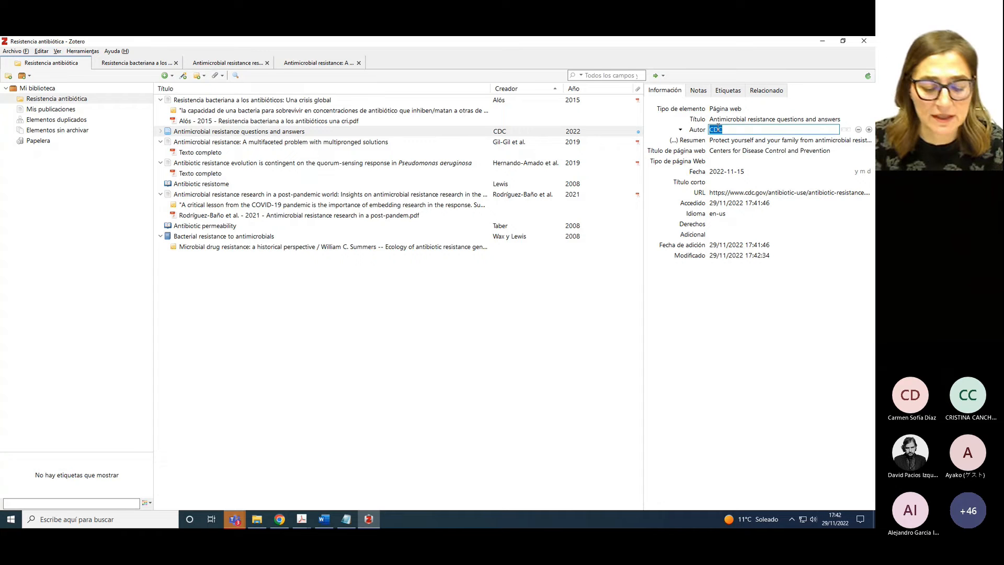
Set the CDC item's author to Centers for Disease Control and Prevention and clear its website title
key("ctrl+v")
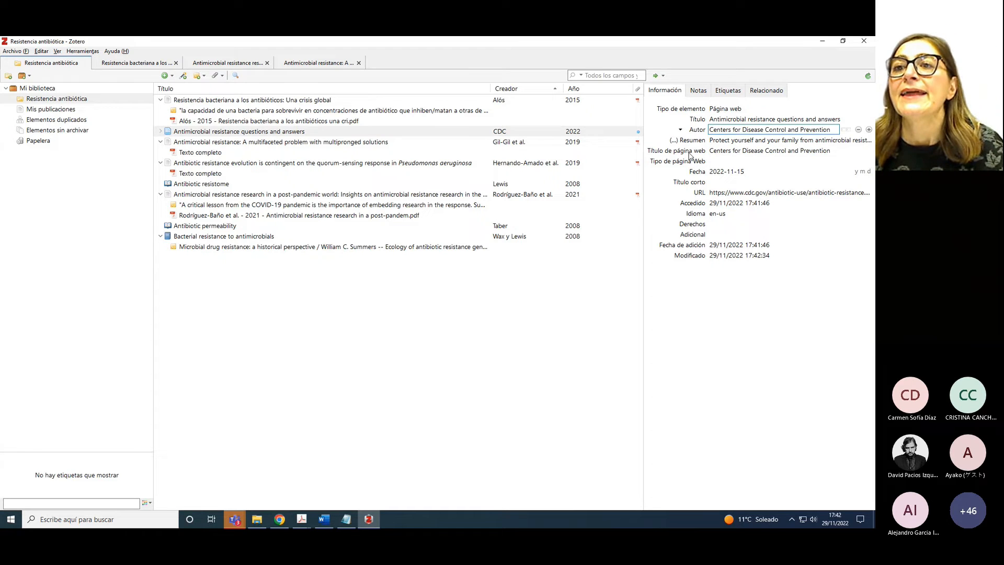
left_click(715, 151)
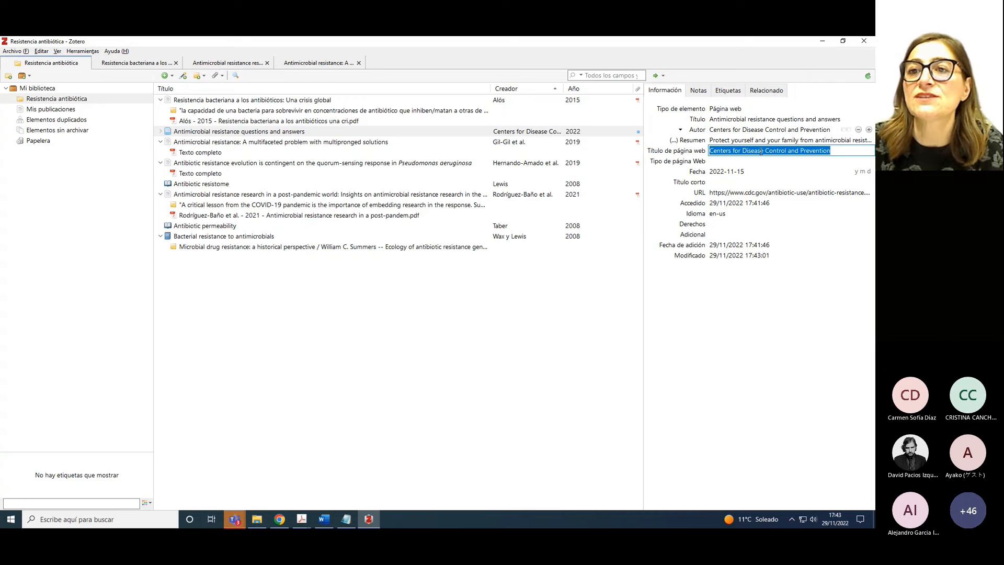
key("BackSpace")
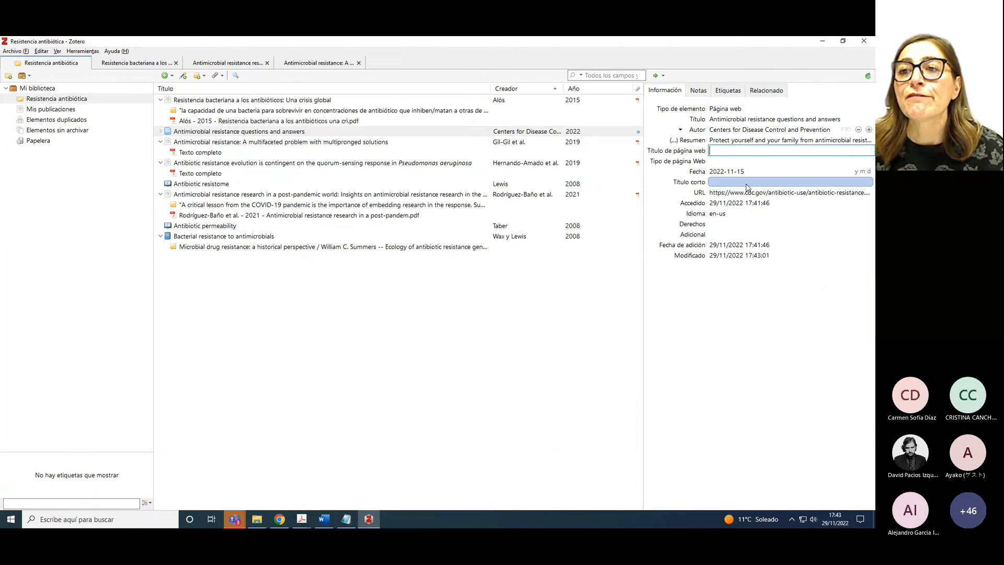
left_click(745, 173)
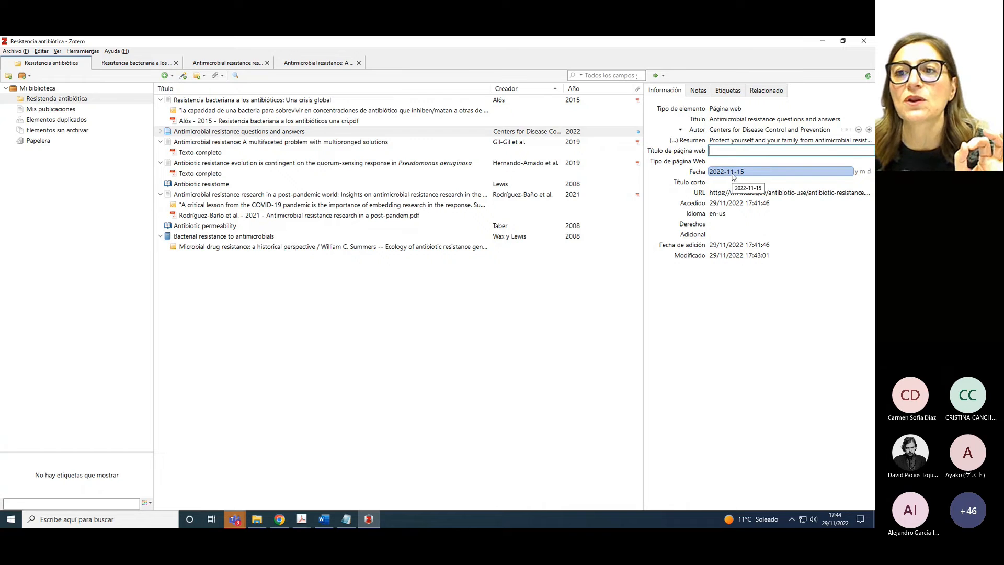
In Chrome, find the CDC page's Last Reviewed date, November 15, 2022, in the footer
left_click(280, 519)
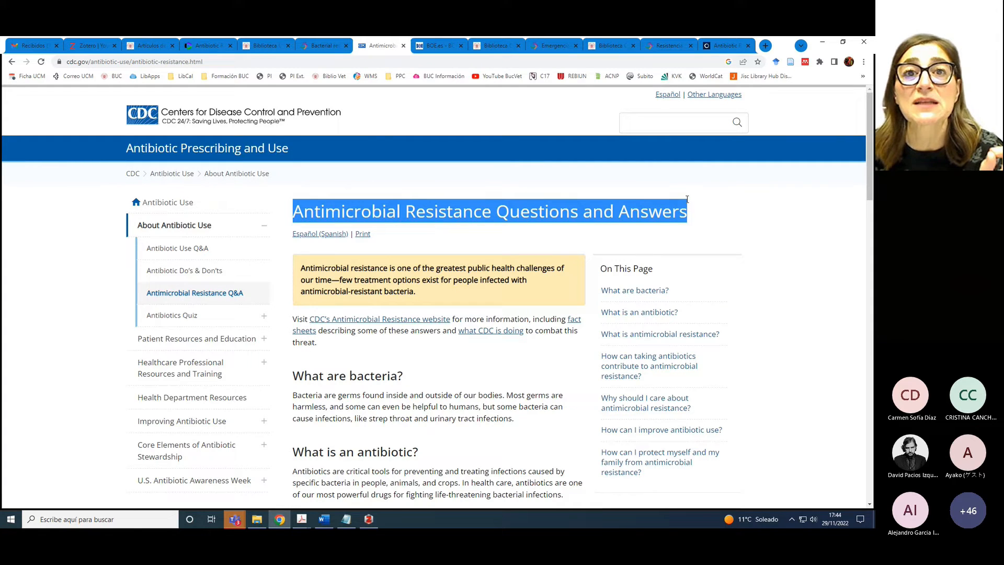
scroll(604, 266, "down", 10)
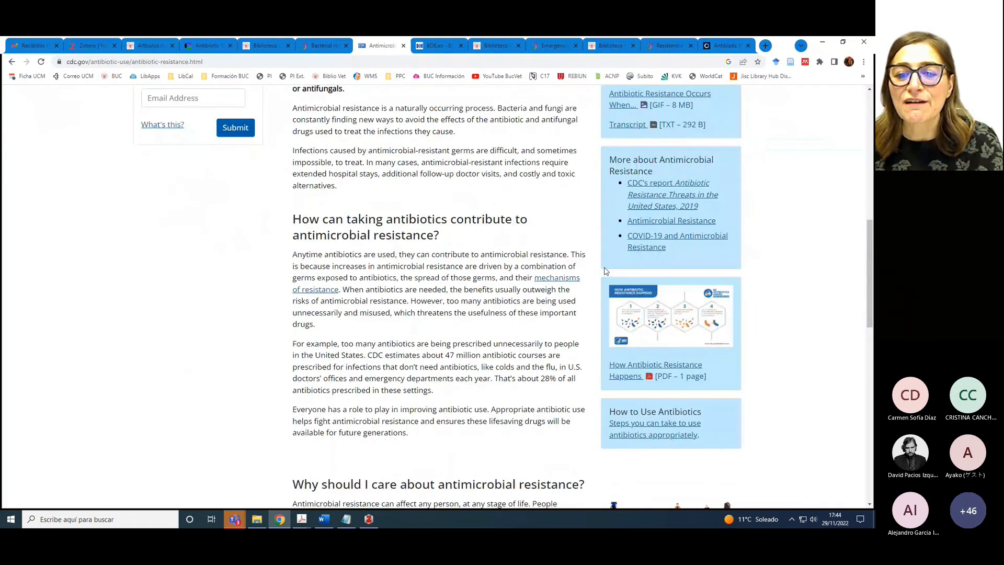
scroll(605, 270, "down", 12)
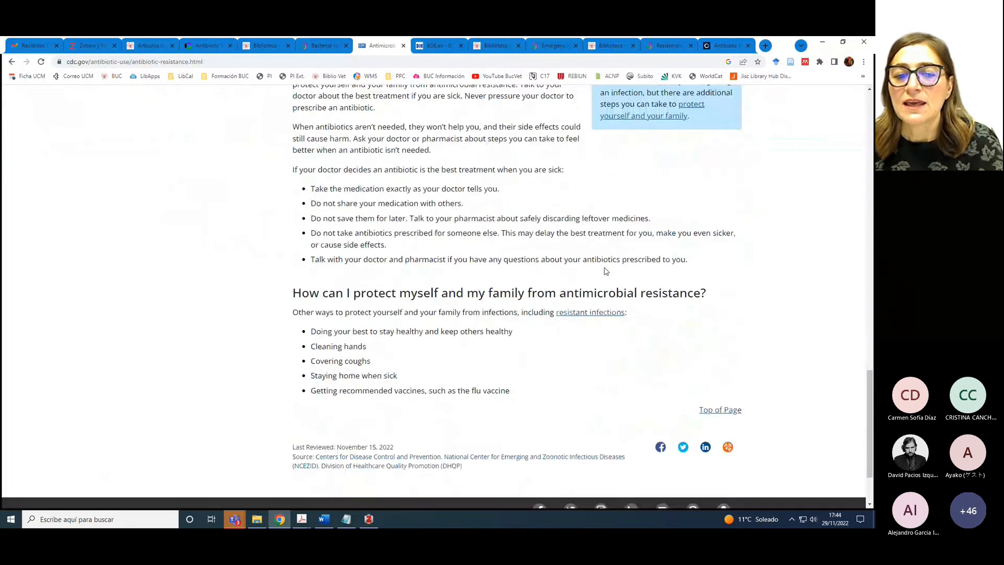
left_click_drag(338, 447, 395, 449)
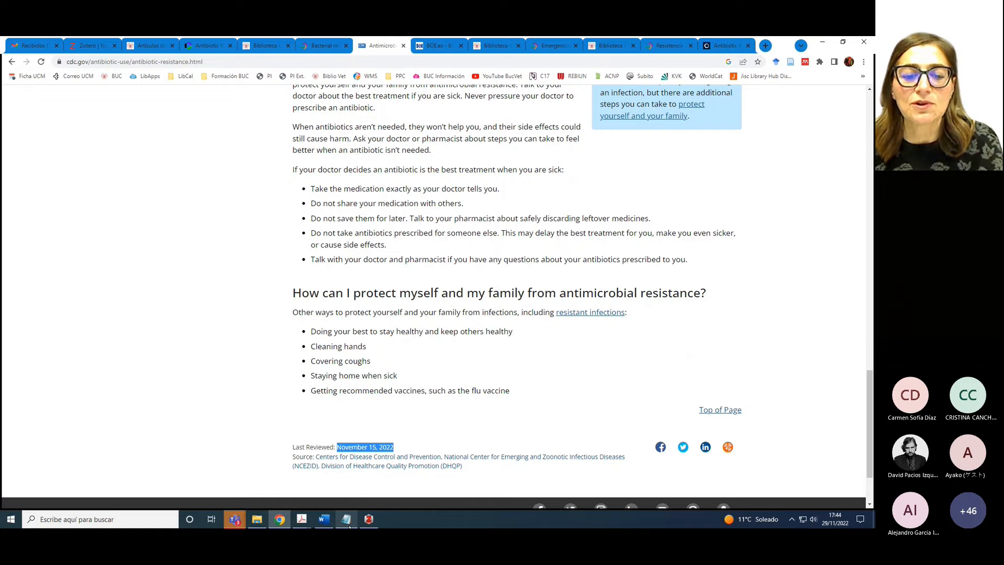
scroll(372, 481, "down", 2)
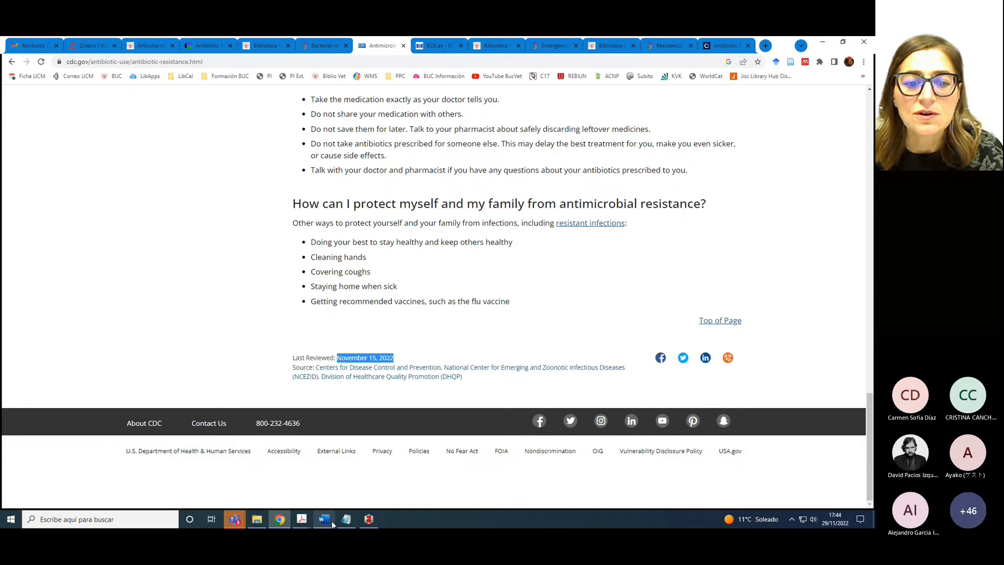
Back in Zotero, confirm the CDC item's Fecha stays 2022-11-15
left_click(368, 519)
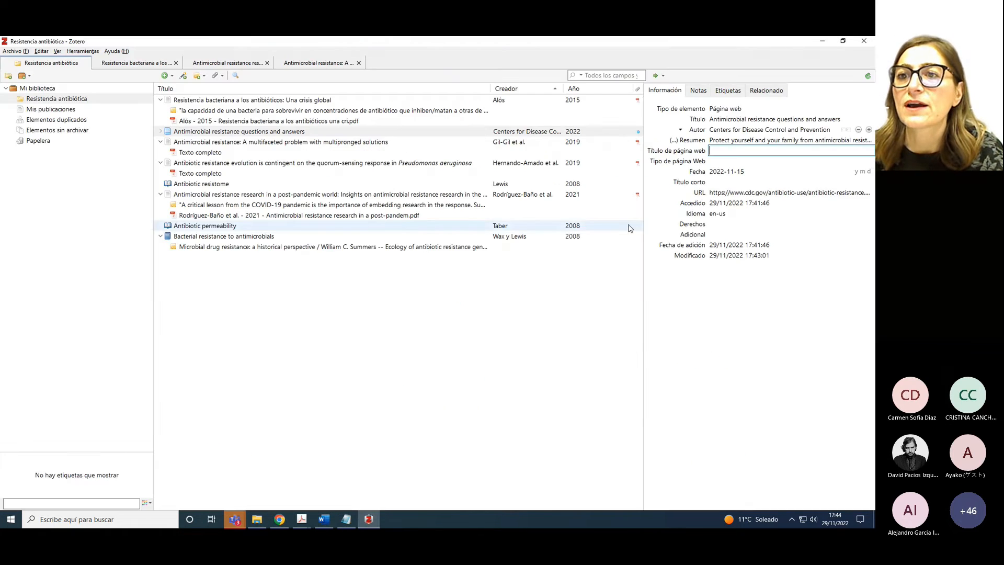
left_click(711, 175)
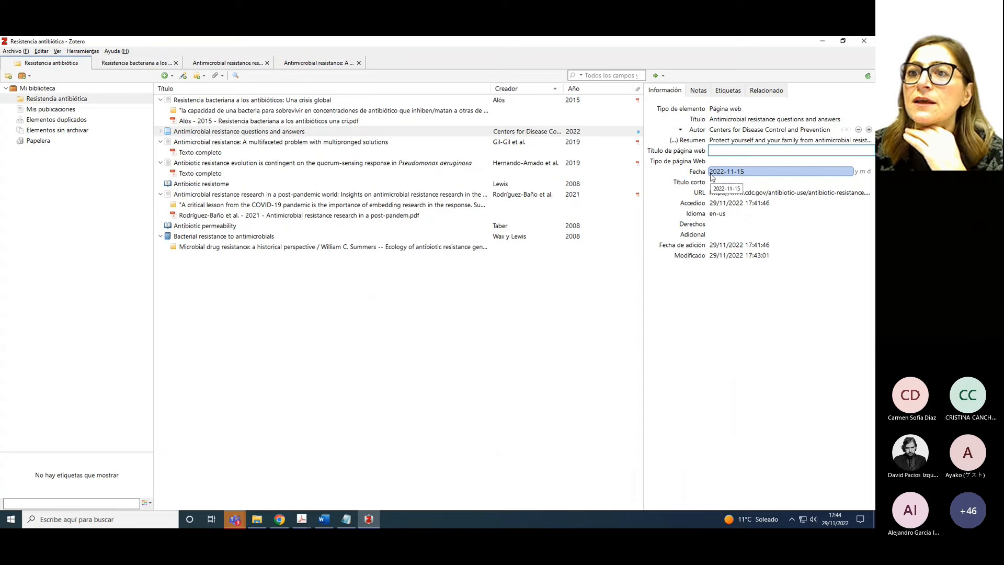
left_click(732, 193)
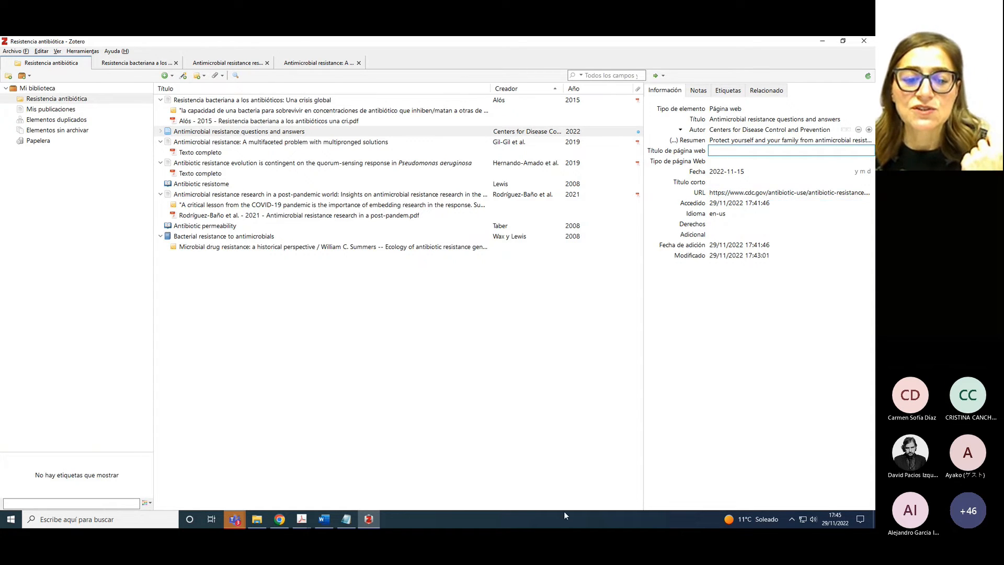
Drag 'Antimicrobial resistance in the EUEEA_2021.pdf' from the Ejemplos folder into the Zotero item list
left_click(256, 518)
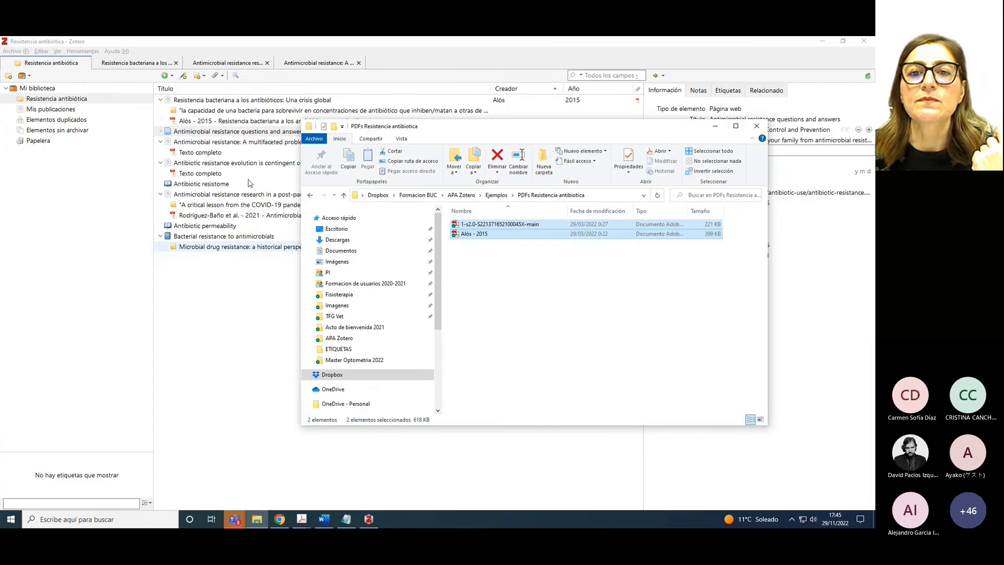
left_click(502, 198)
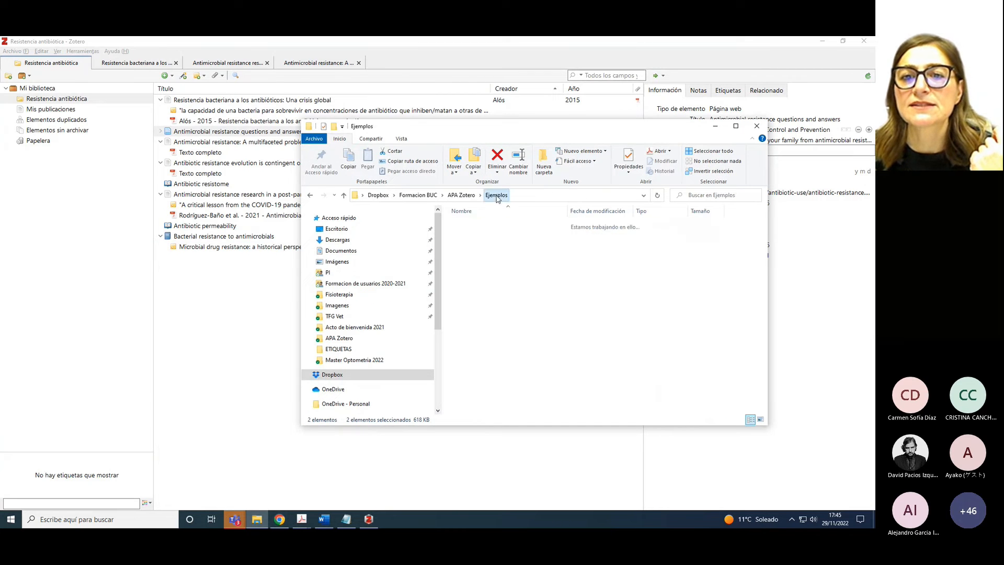
left_click(501, 236)
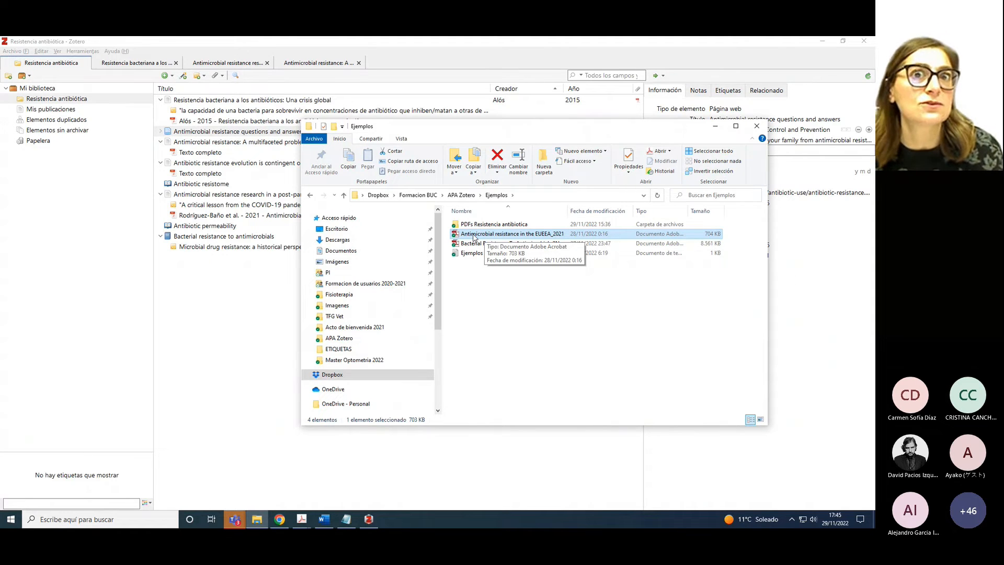
left_click_drag(473, 237, 244, 343)
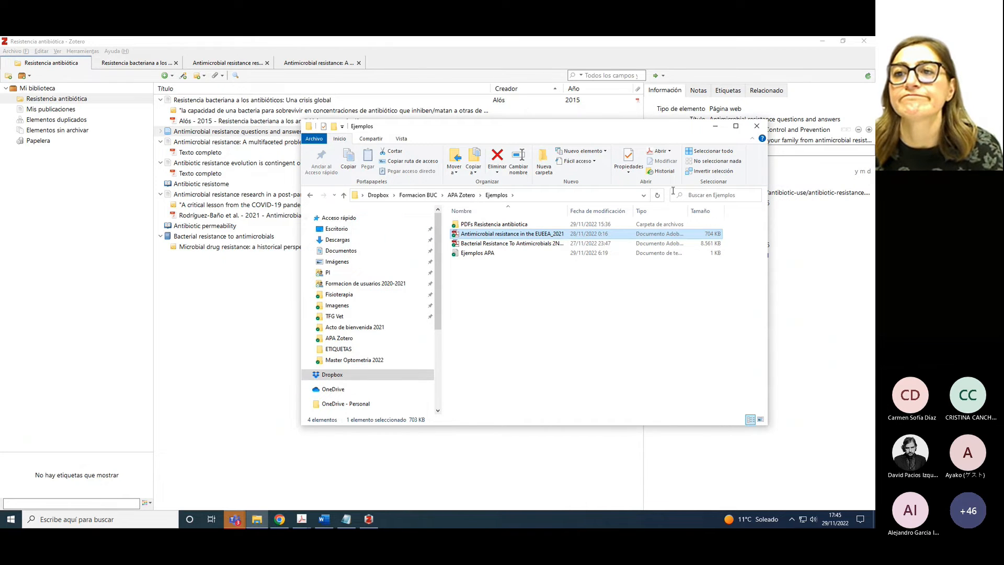
left_click(715, 126)
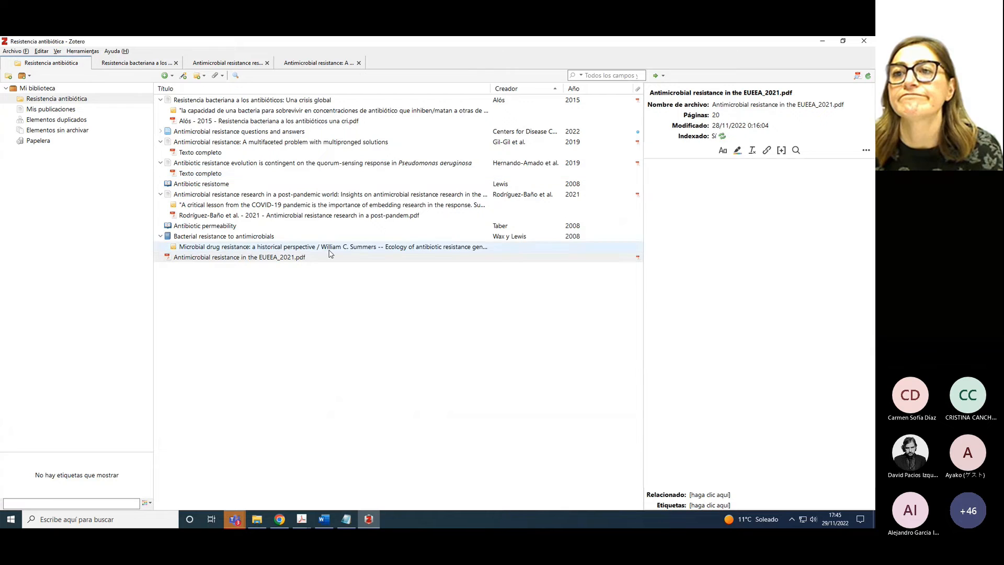
Wrap the standalone EUEEA_2021 PDF in a new manually entered Documento parent item
left_click(254, 259)
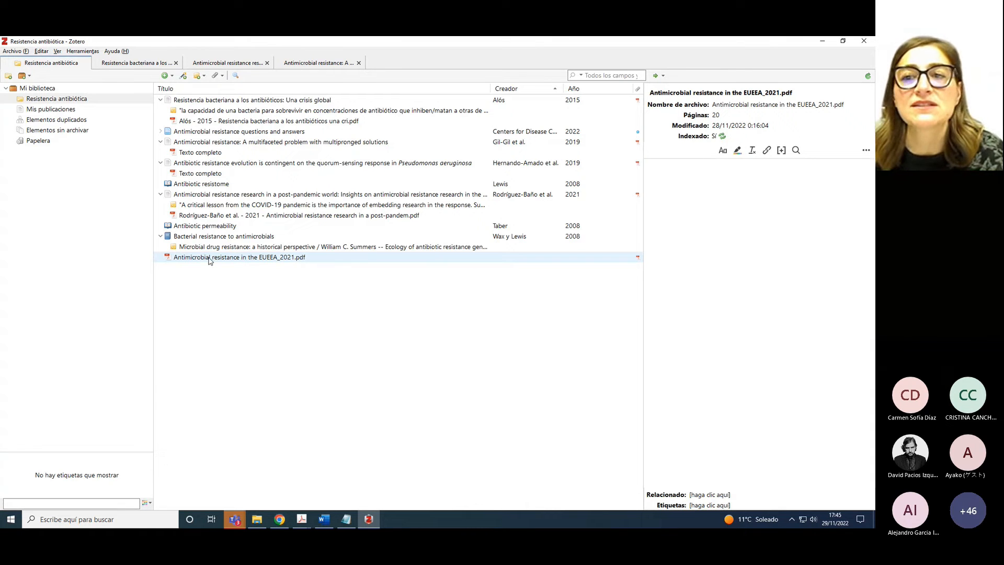
left_click(699, 95)
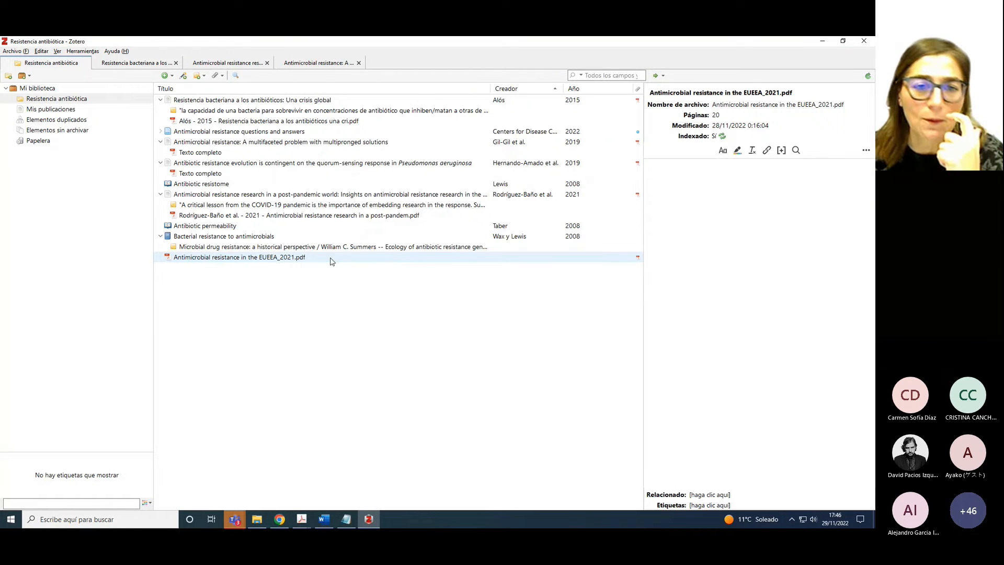
right_click(234, 260)
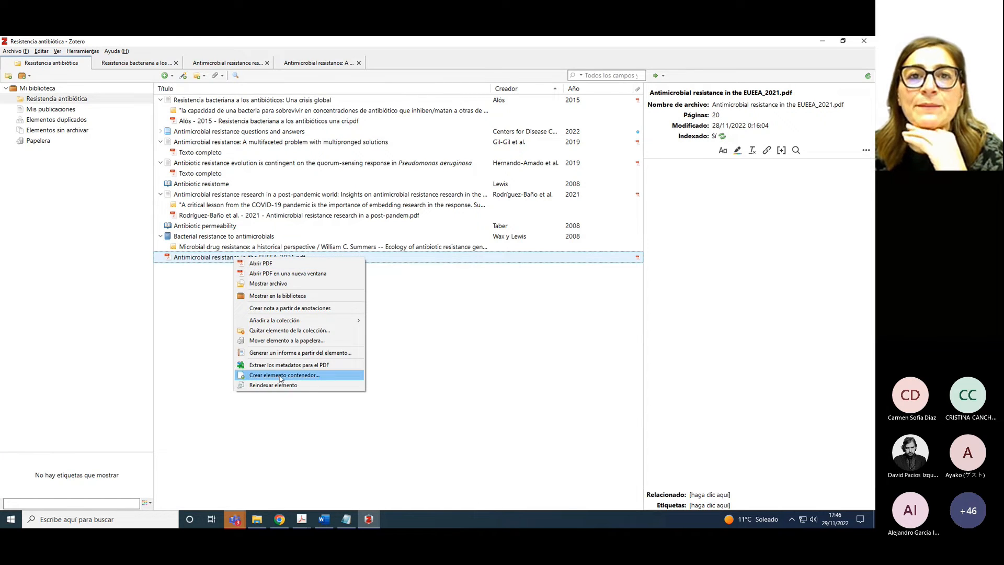
left_click(281, 375)
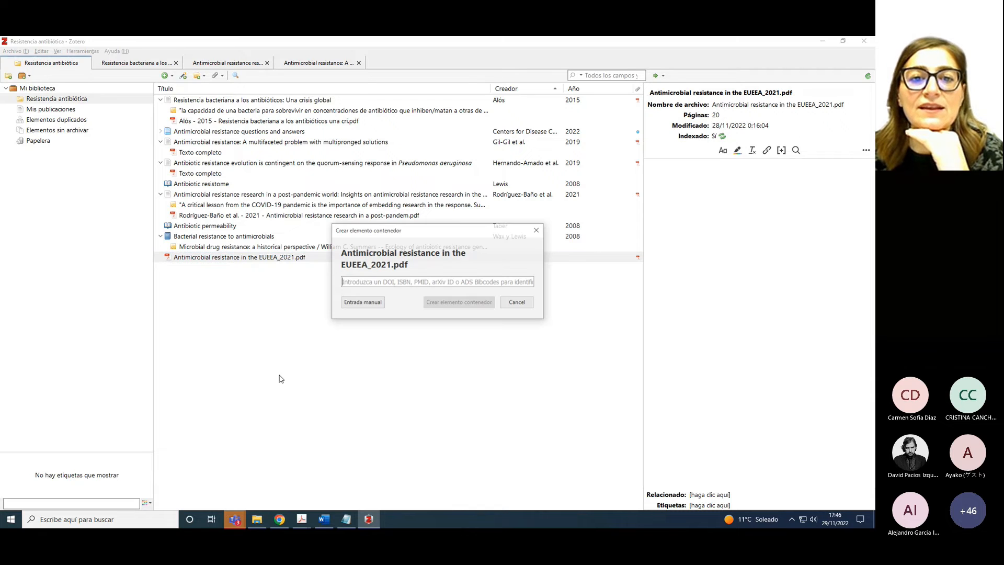
left_click(351, 302)
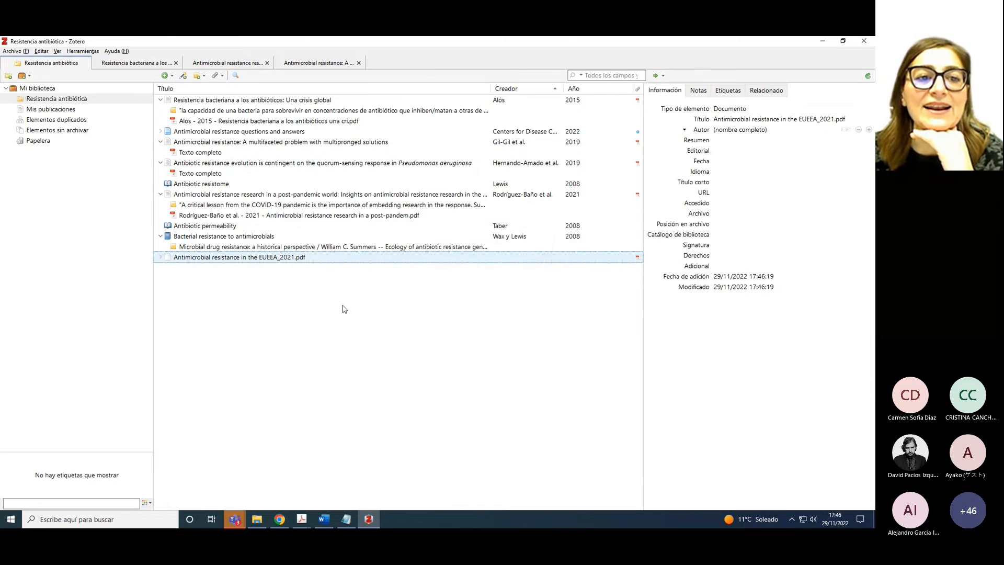
left_click(161, 258)
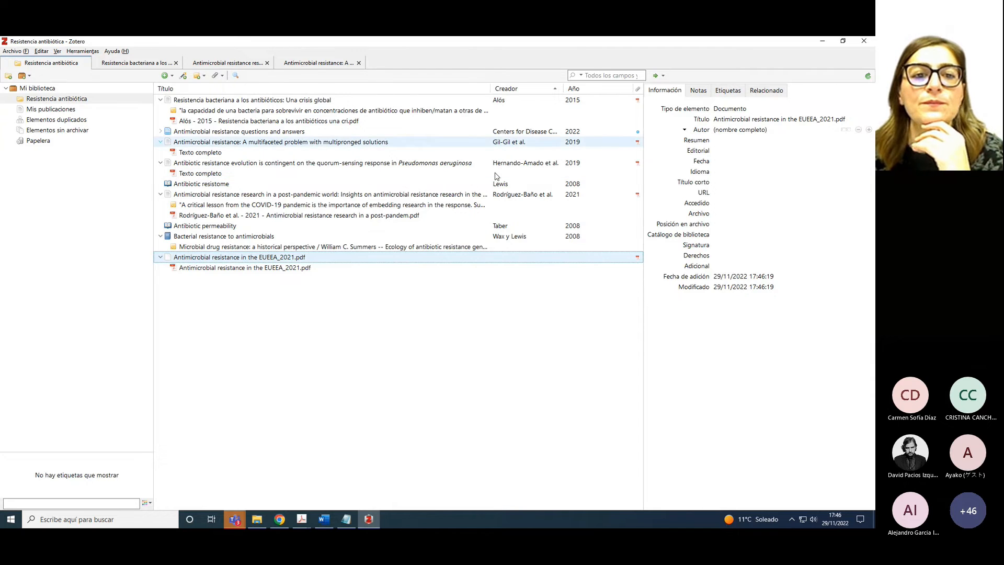
Open the EUEEA_2021 PDF, select the author in its suggested citation, then return to the library
double_click(281, 268)
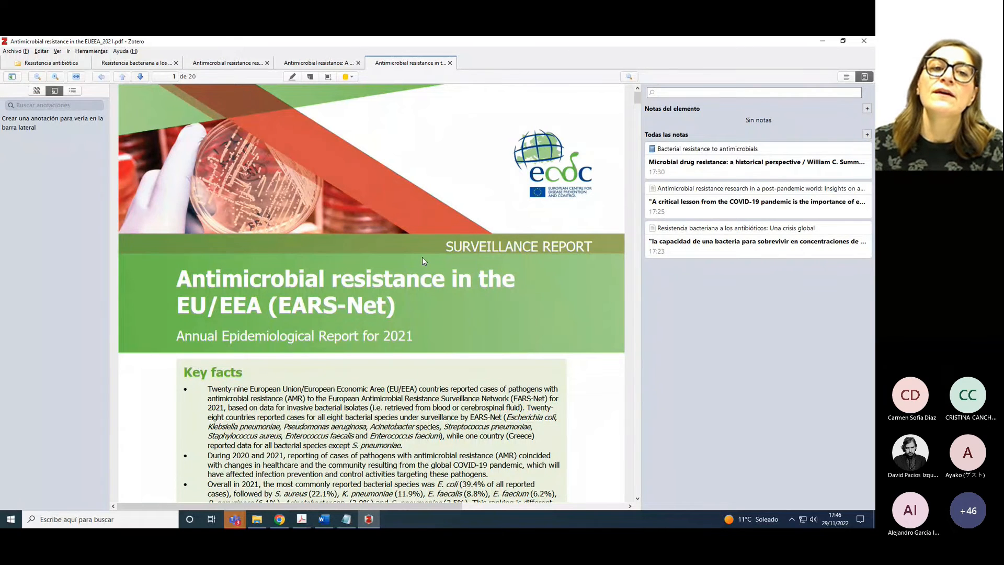
scroll(424, 260, "down", 1)
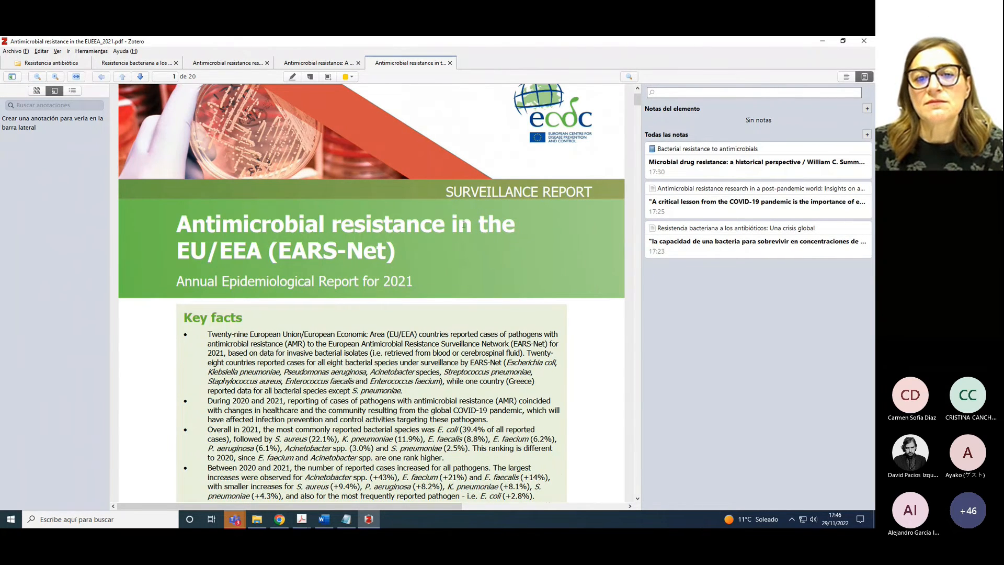
scroll(333, 301, "down", 6)
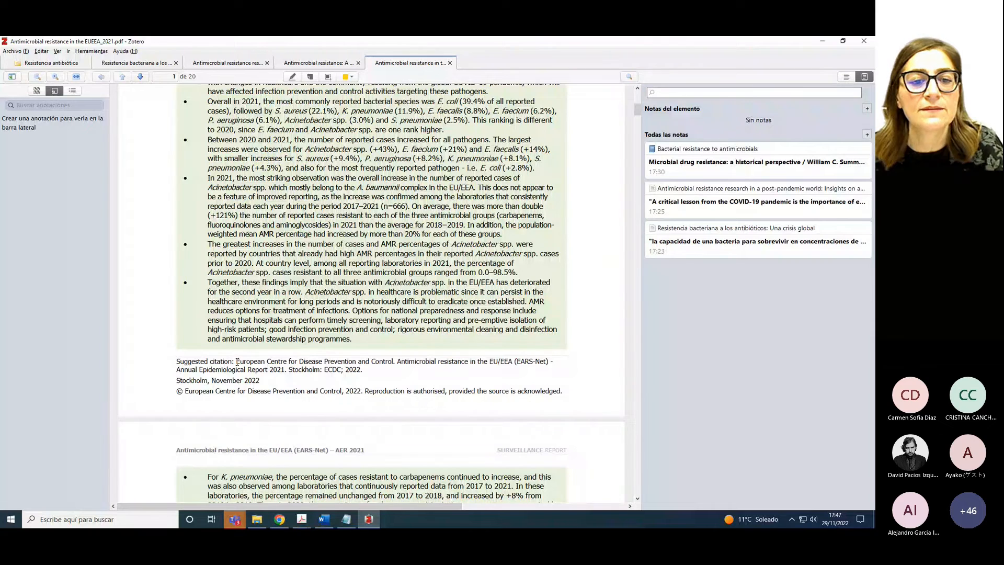
left_click_drag(236, 362, 394, 364)
key("ctrl+c")
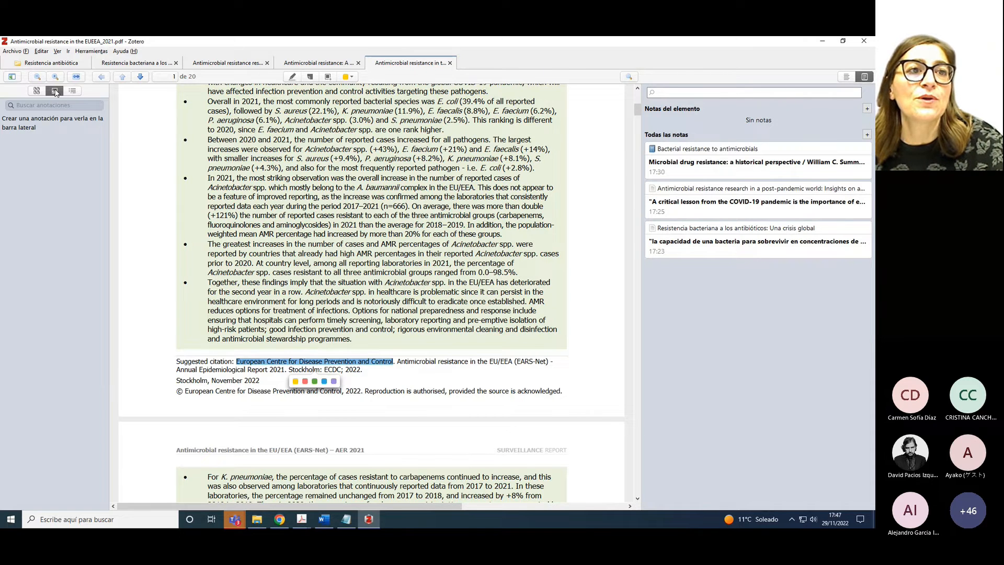
left_click(53, 64)
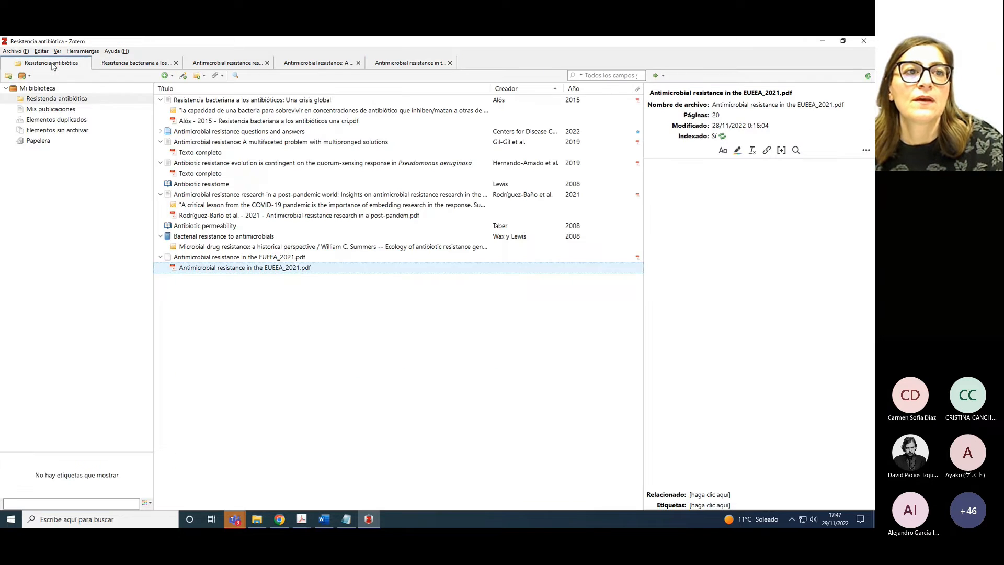
Show the parent item's Información pane beside the open EUEEA_2021 PDF reader tab
left_click(179, 258)
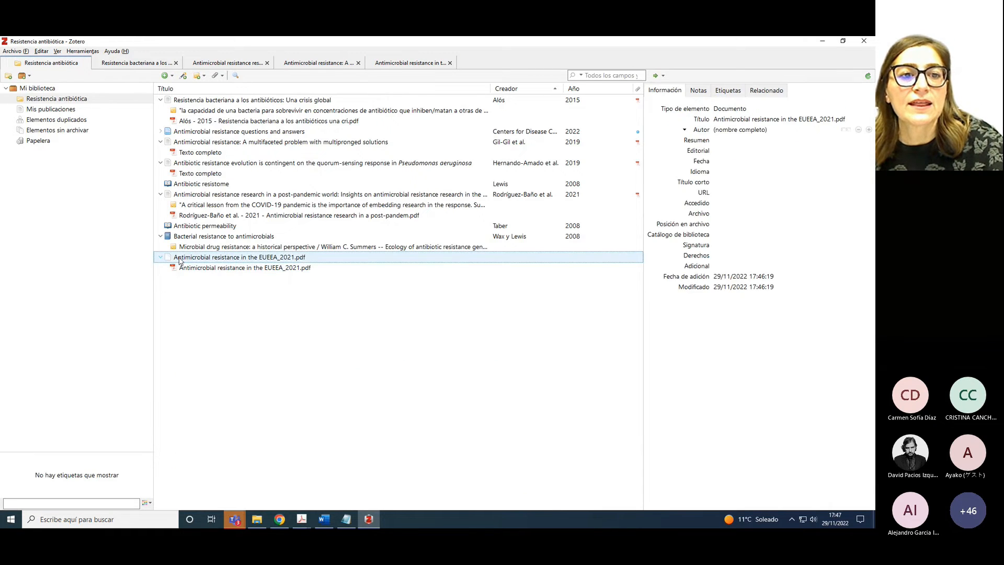
left_click(224, 270)
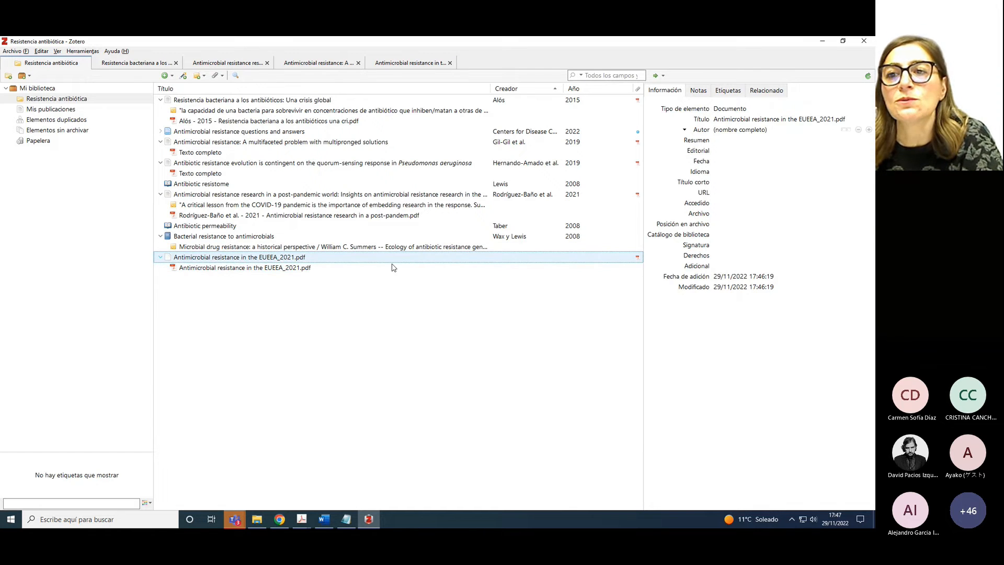
left_click(763, 192)
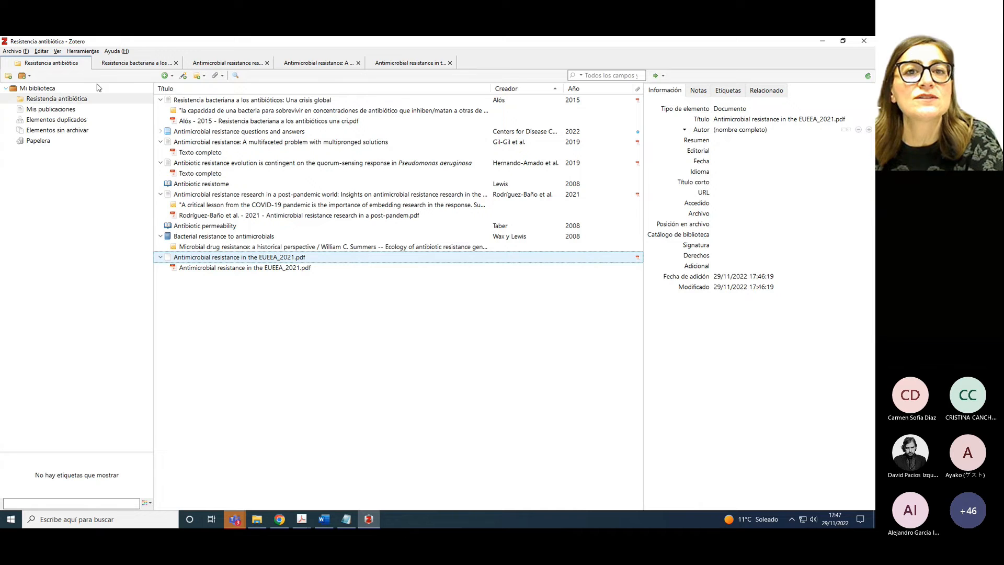
left_click(394, 65)
scroll(461, 193, "up", 2)
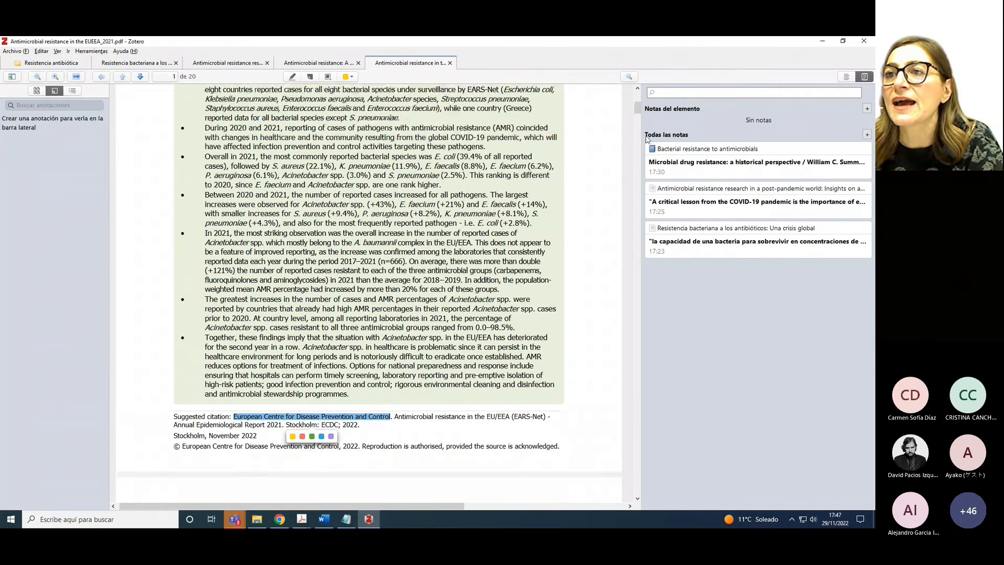
left_click(846, 77)
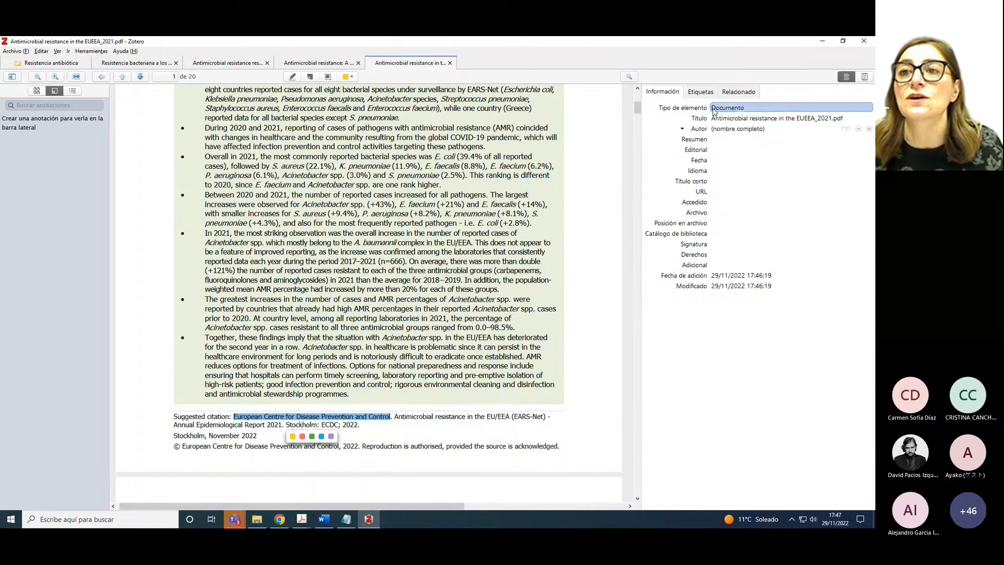
Change the item type from Documento to Informe
left_click(715, 110)
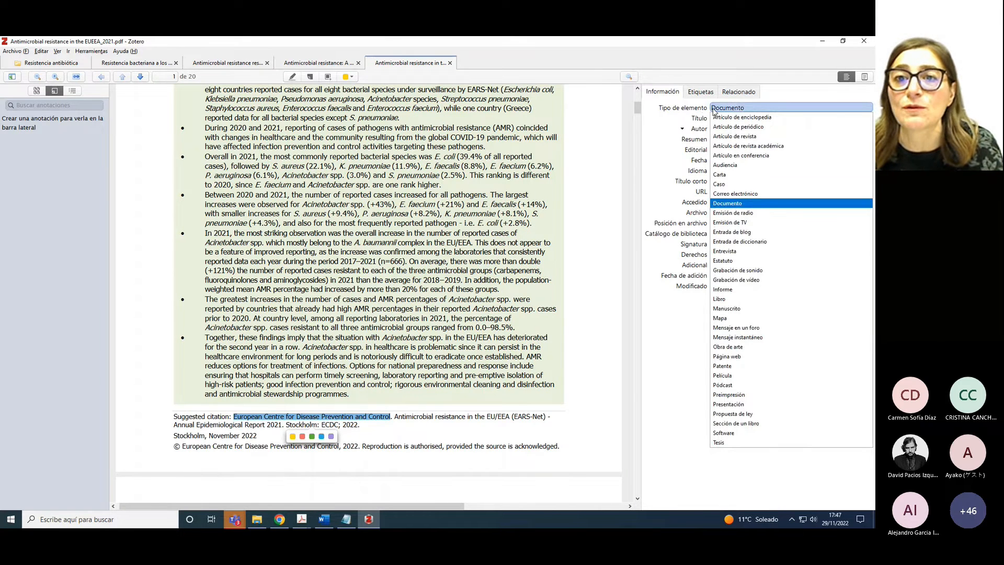
left_click(639, 107)
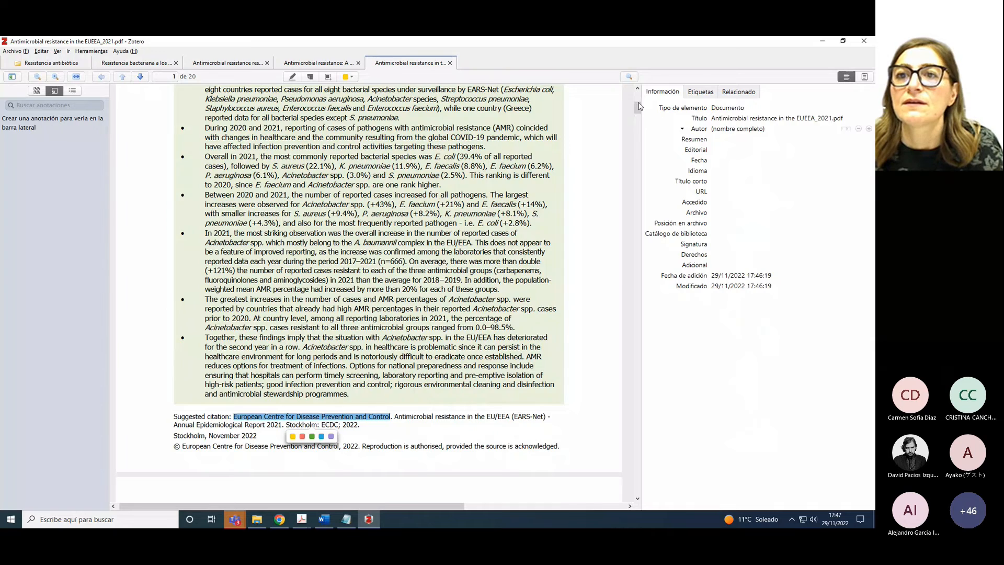
scroll(638, 108, "up", 5)
left_click(733, 128)
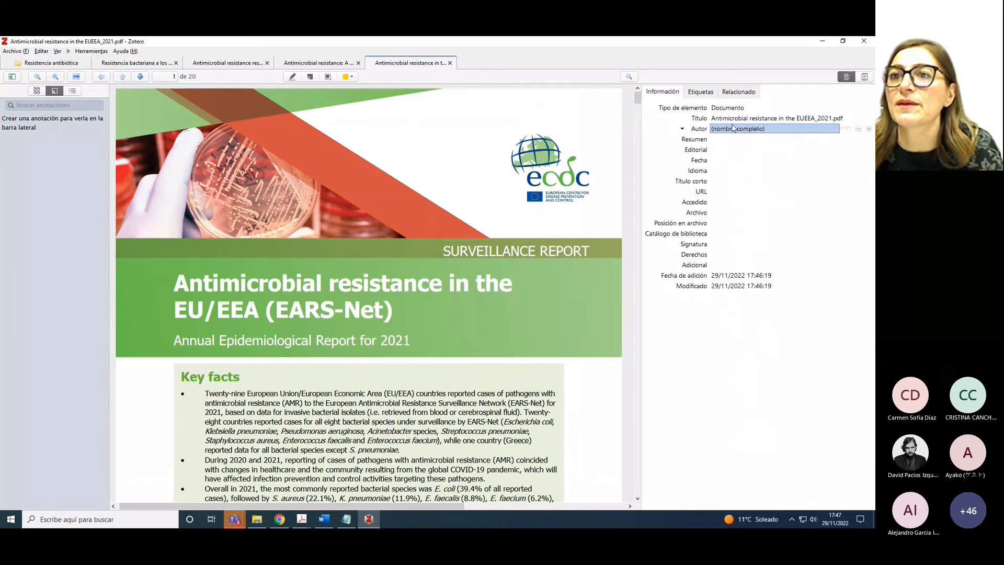
left_click(727, 108)
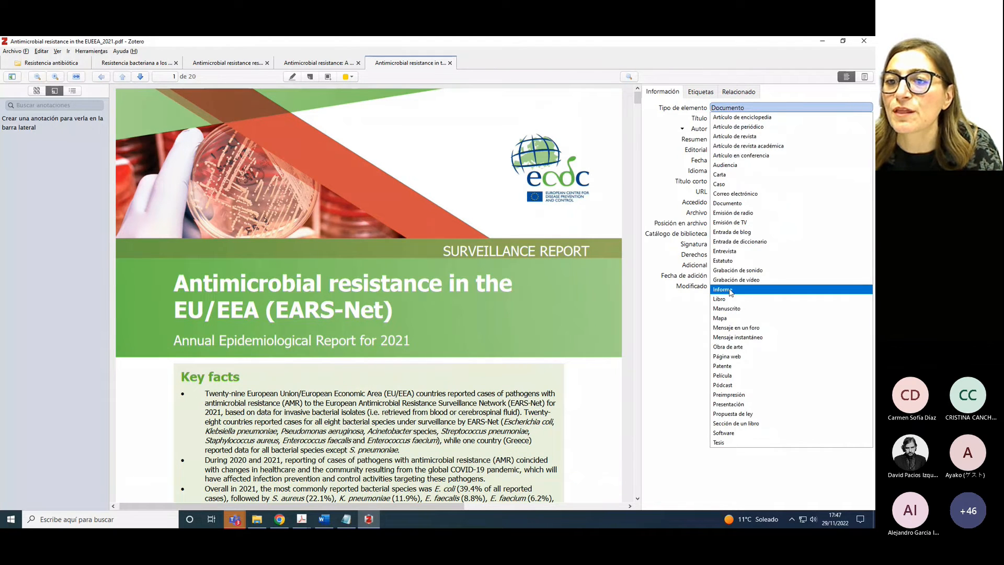
left_click(730, 291)
left_click(717, 119)
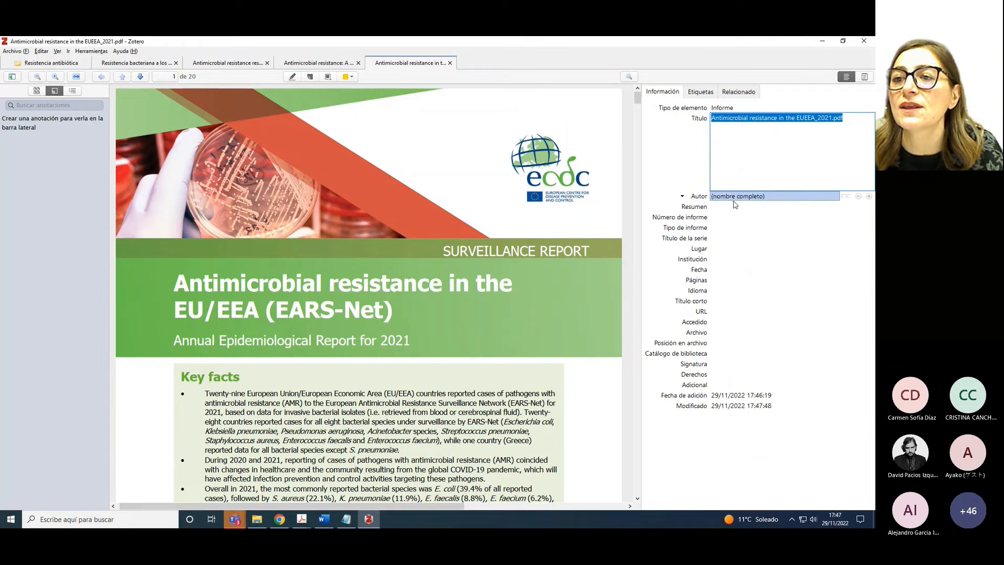
Enter European Centre for Disease Prevention and Control as the report's author
left_click(742, 199)
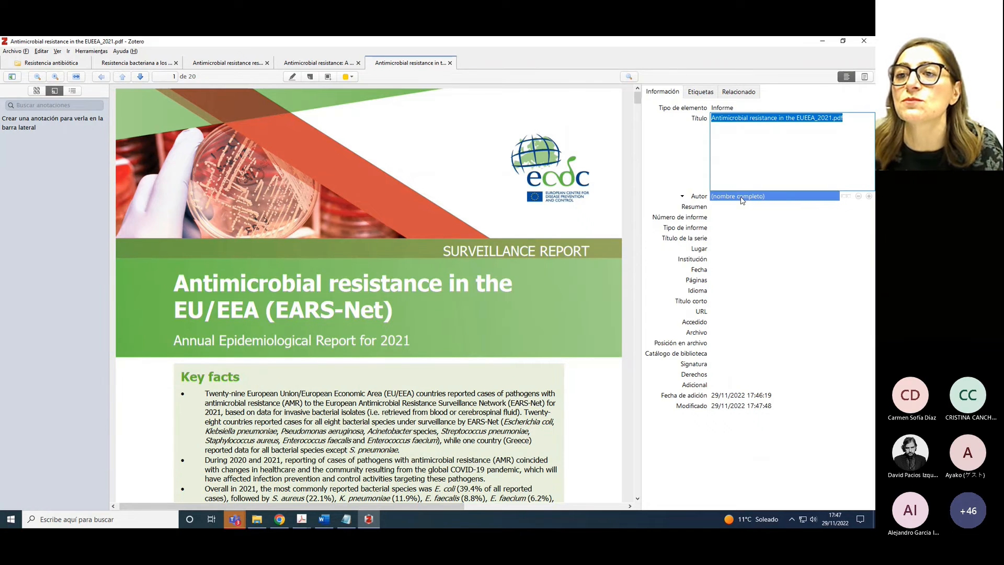
key("ctrl+v")
scroll(523, 373, "down", 3)
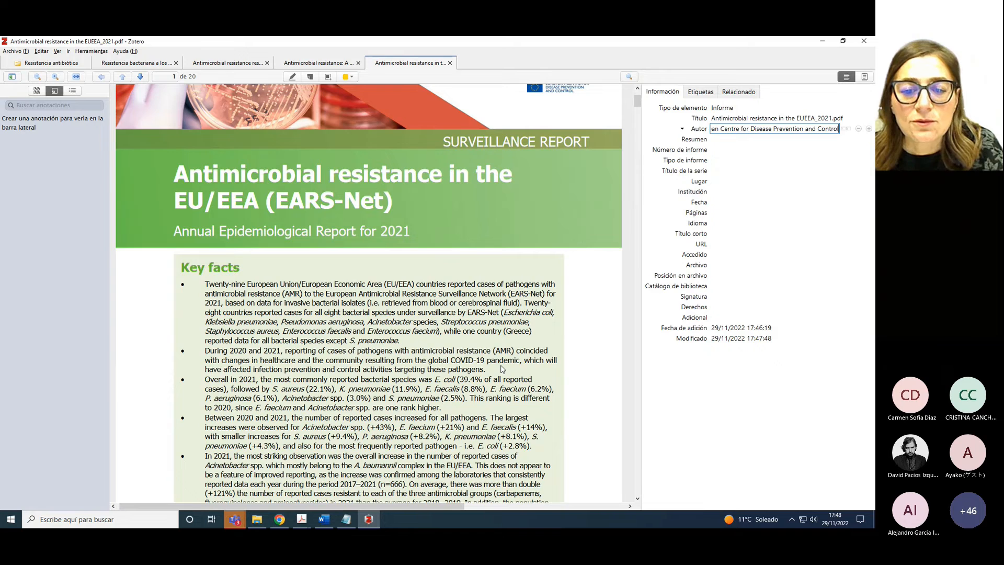
scroll(502, 369, "down", 6)
Copy the report title from the PDF citation and paste it into Título
left_click(399, 424)
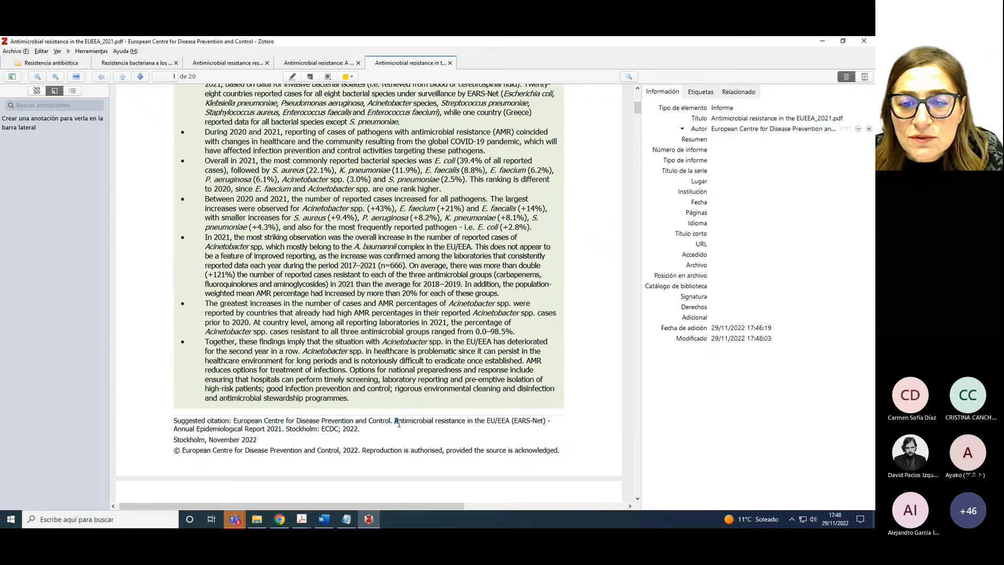
left_click_drag(399, 423, 283, 432)
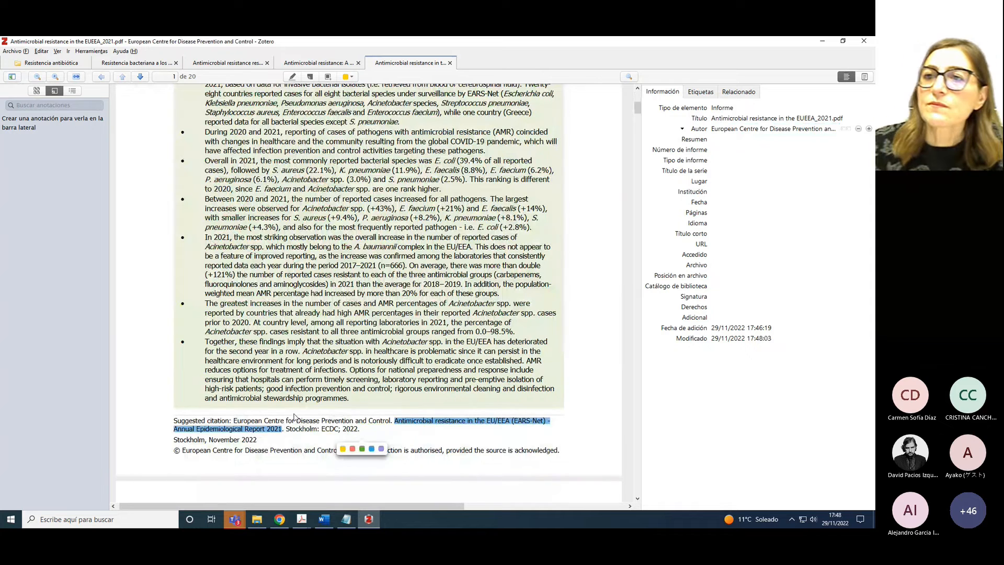
left_click(726, 119)
type("Antimicrobial resistance in the EU/EEA (EARS-Net) Annual Epidemiological Report 2021")
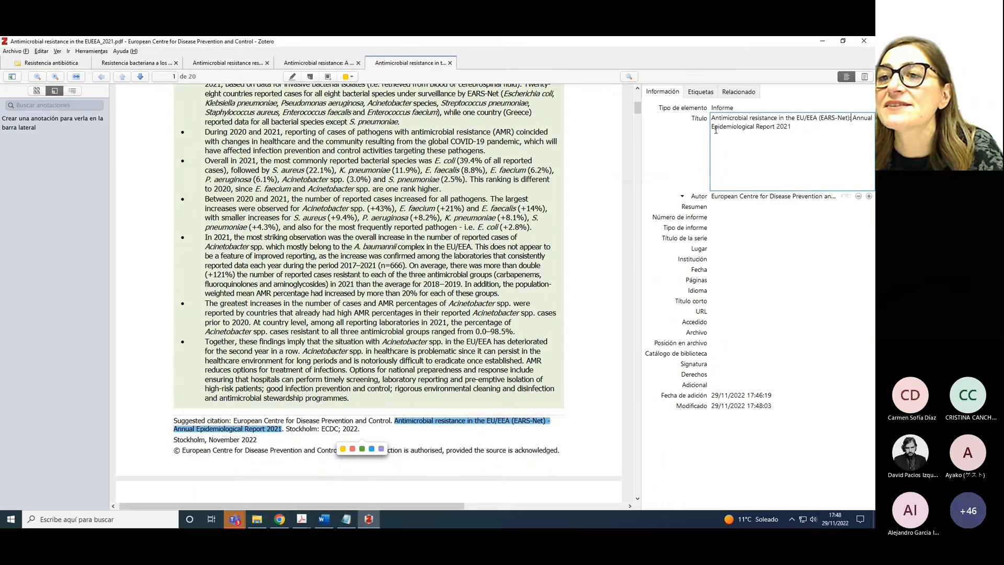
Lowercase 'Epidemiological' and 'Report' for sentence case and save the title
left_click_drag(715, 130, 713, 128)
type("e")
left_click_drag(760, 130, 756, 129)
type("r")
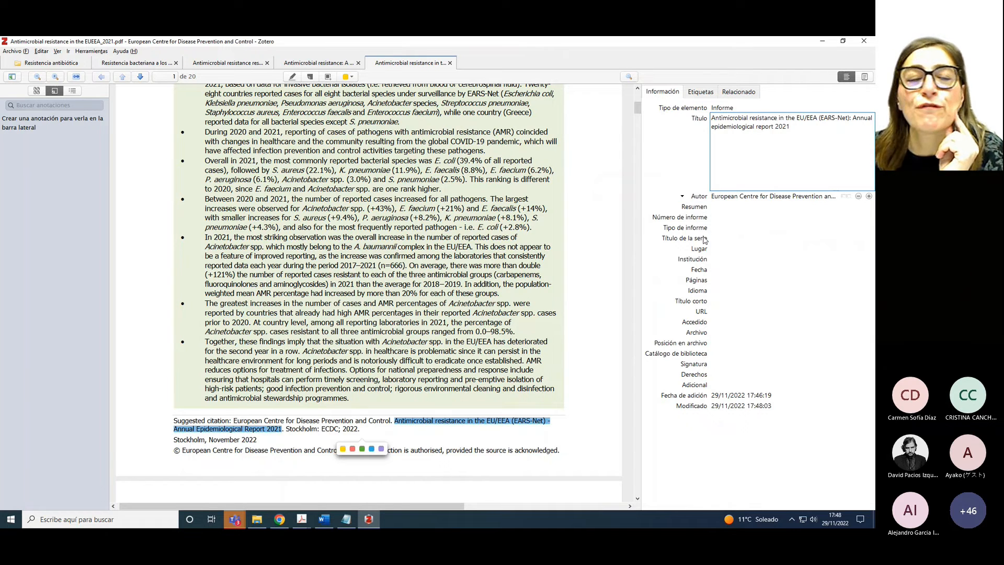
left_click(720, 217)
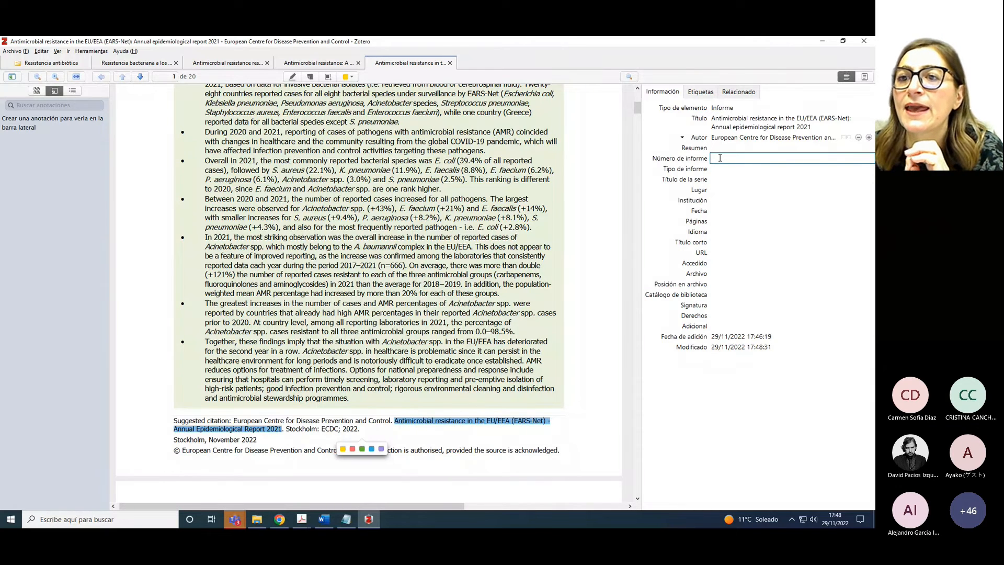
Set the report's Fecha to 2022
left_click(719, 201)
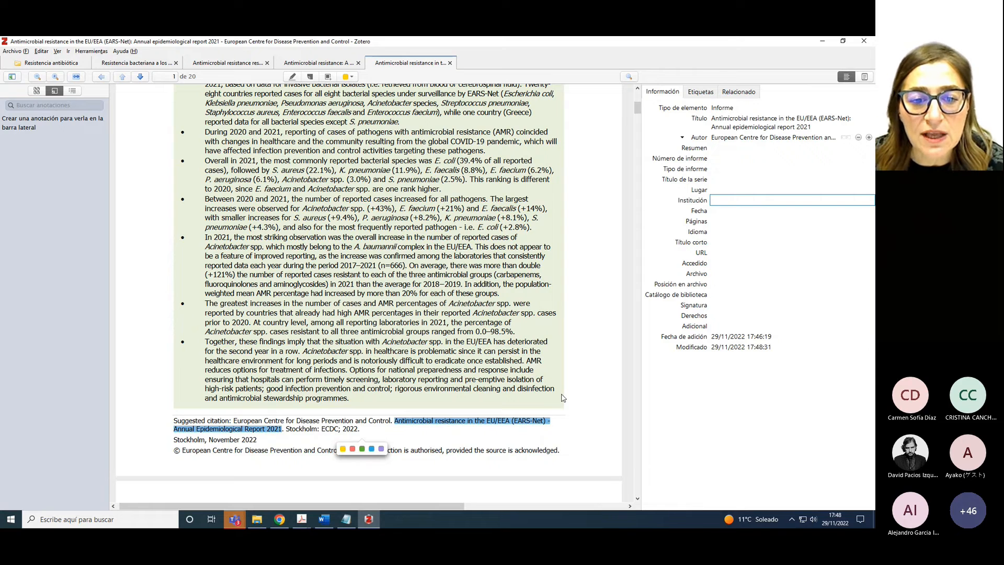
left_click_drag(322, 428, 338, 430)
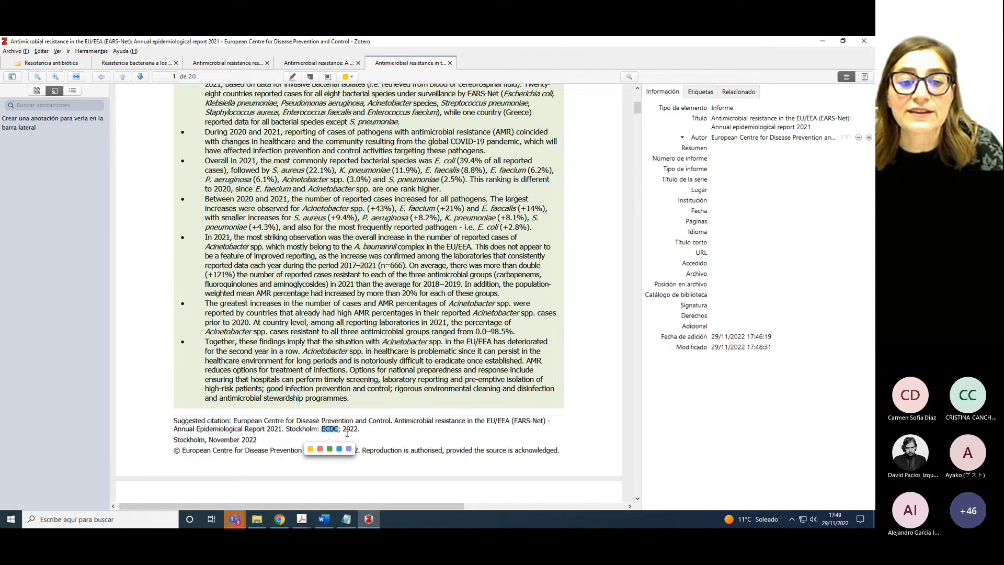
left_click(716, 211)
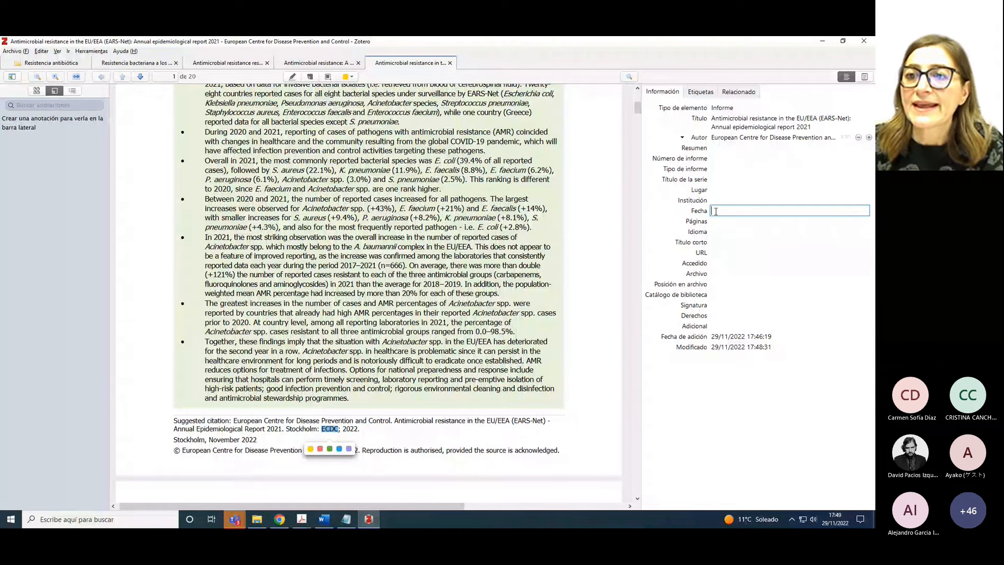
type("2022")
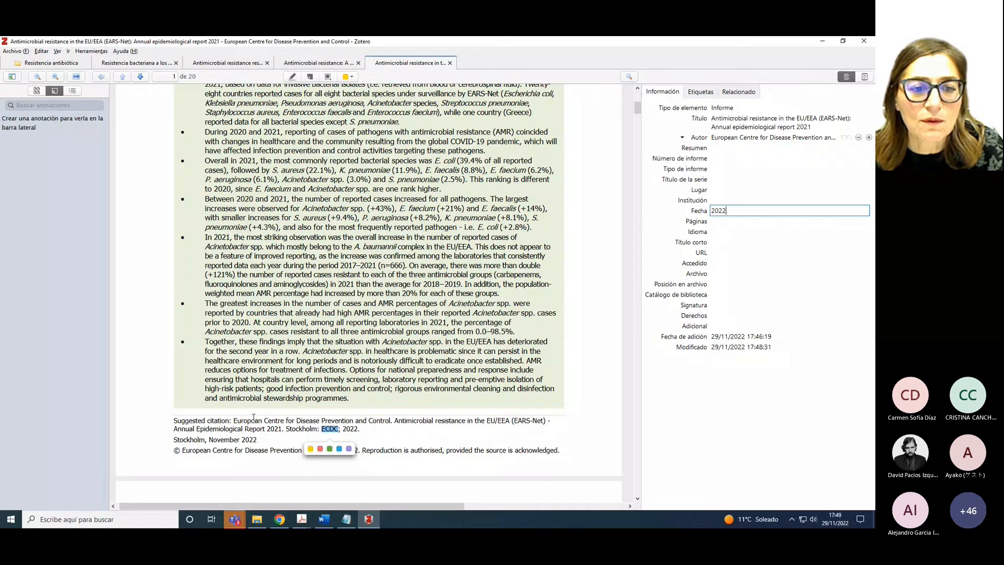
Copy the report's suggested citation and search it in a new Chrome tab
left_click_drag(233, 420, 282, 428)
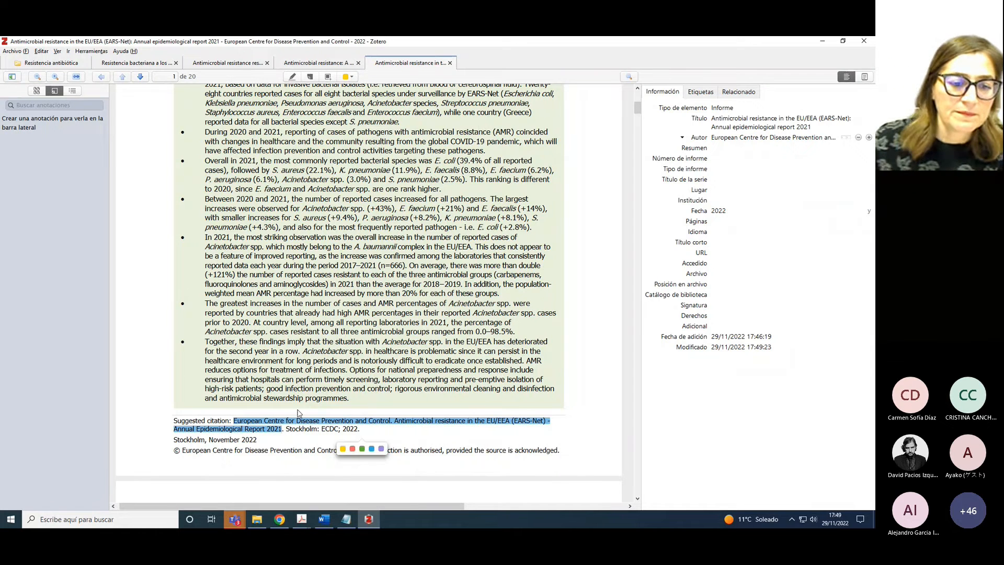
left_click(280, 519)
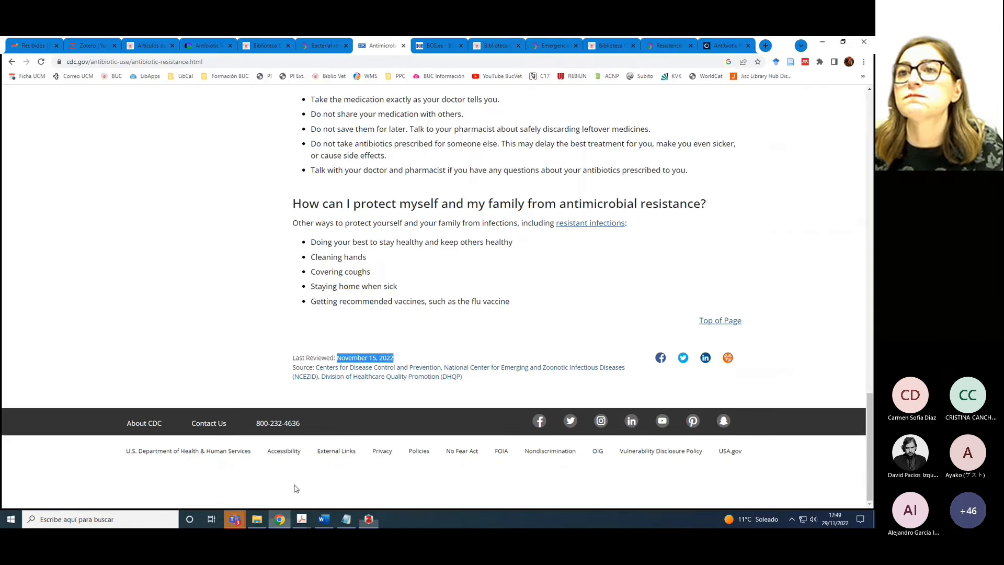
left_click(764, 46)
type("European Centre for Disease Prevention and Control. Antimicrobial resistance in the EU/EEA (EARS-Net) Annual Epidemiological Report 2021")
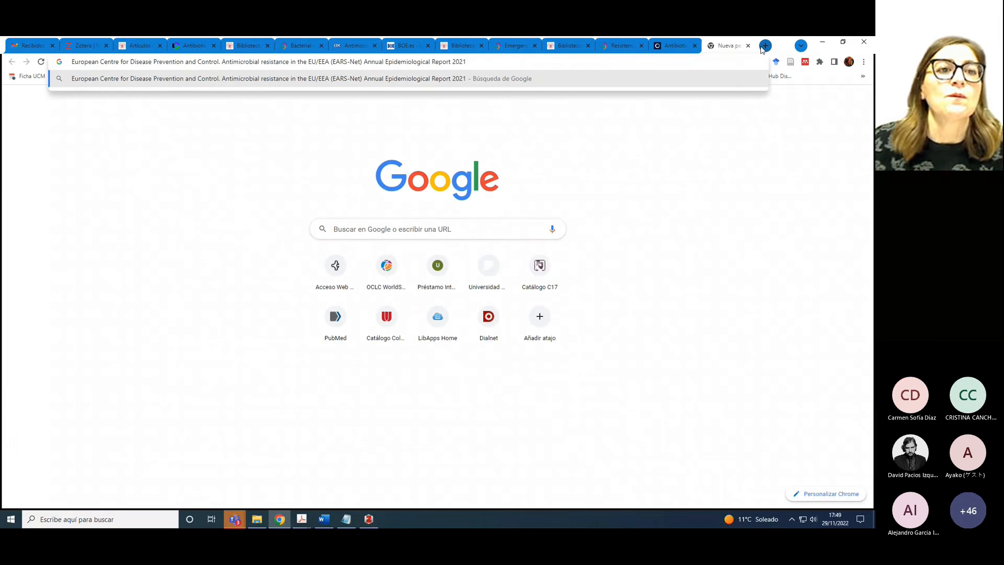
Copy the first Google result's ECDC address into the Zotero report's URL field
key("Return")
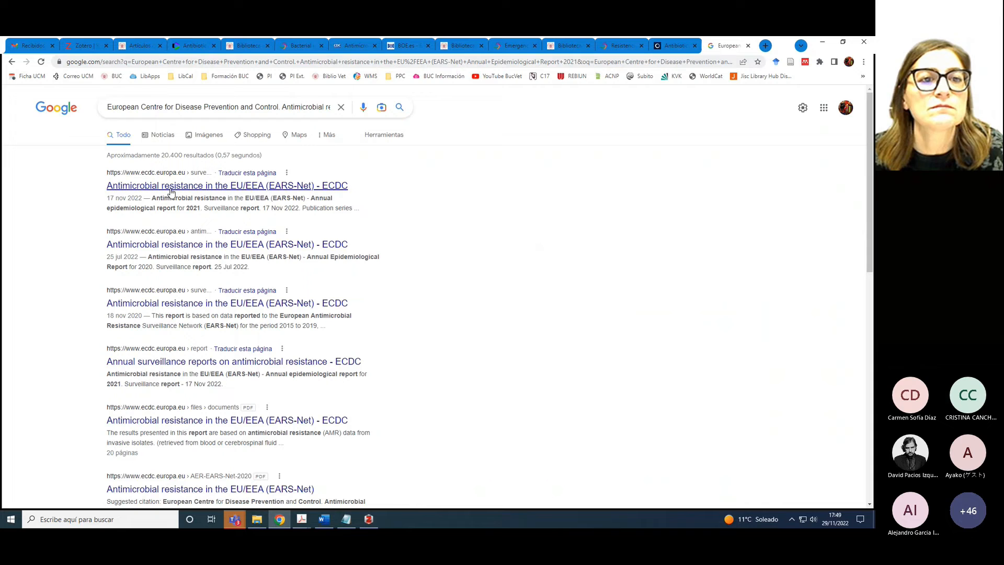
right_click(196, 191)
left_click(218, 244)
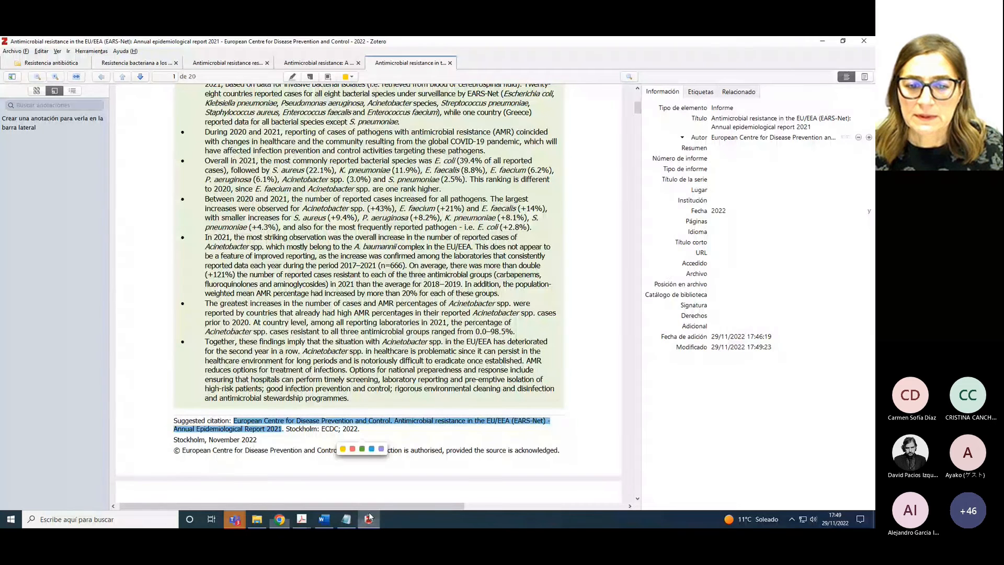
left_click(368, 519)
left_click(712, 254)
left_click(712, 254)
key("ctrl+v")
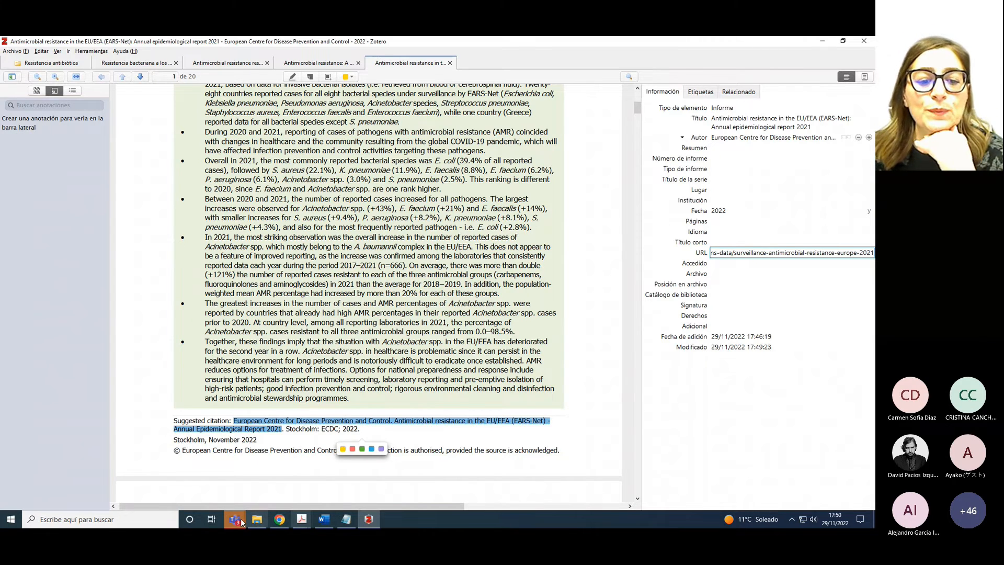
mouse_move(279, 525)
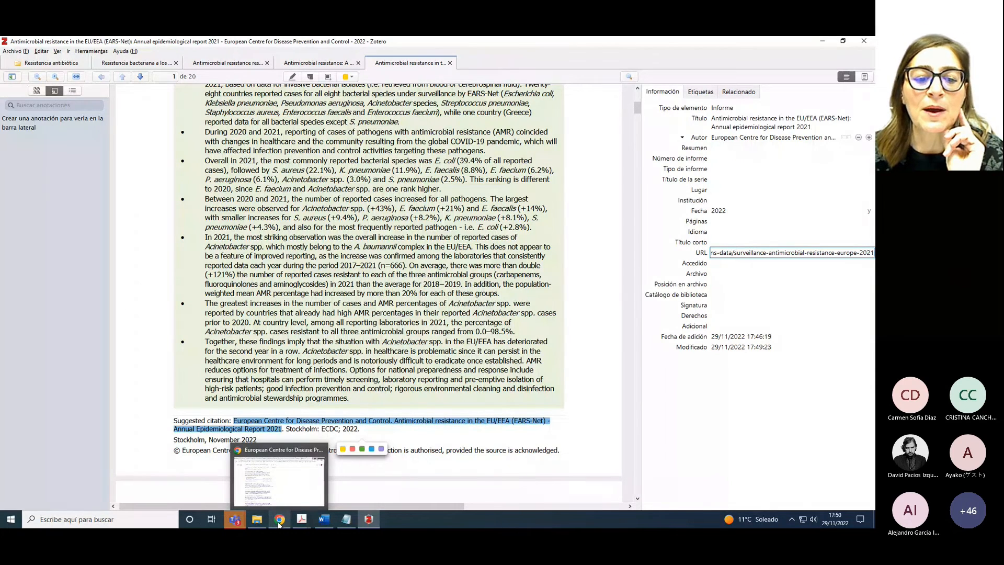
Save Cisne's second result, the 2021 Complutense thesis on last-resort antibiotic resistance, via the Zotero Connector
left_click(279, 523)
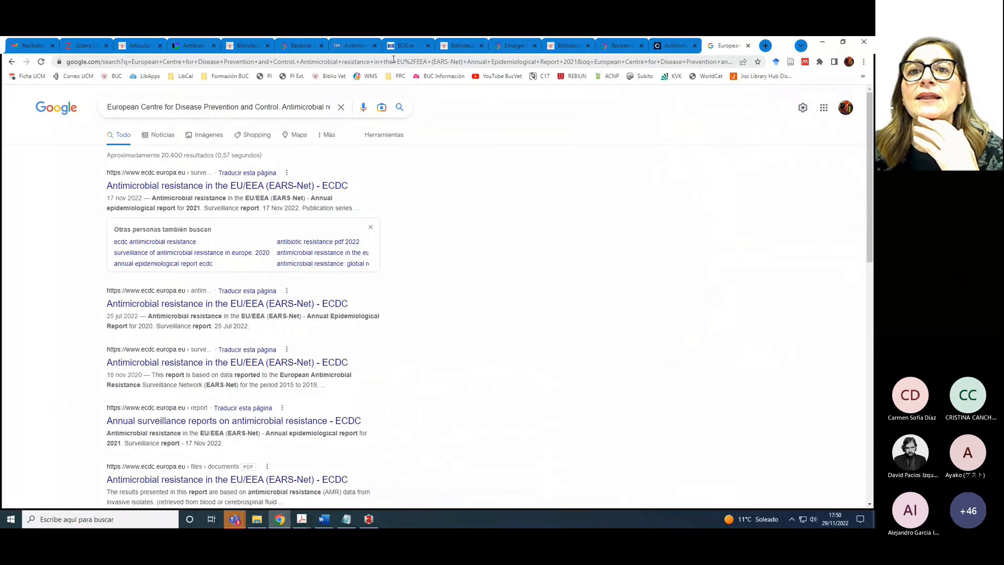
left_click(456, 47)
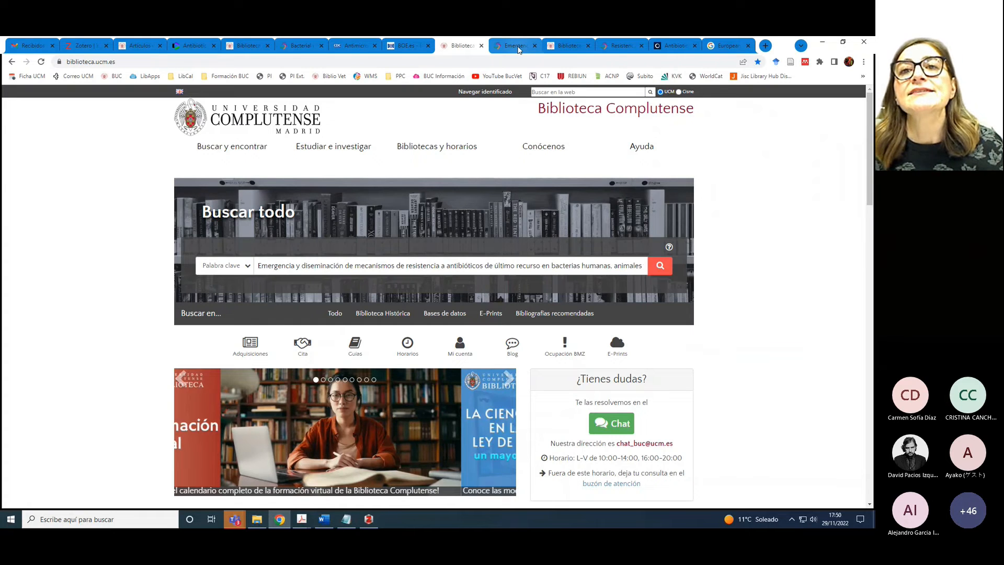
left_click(515, 47)
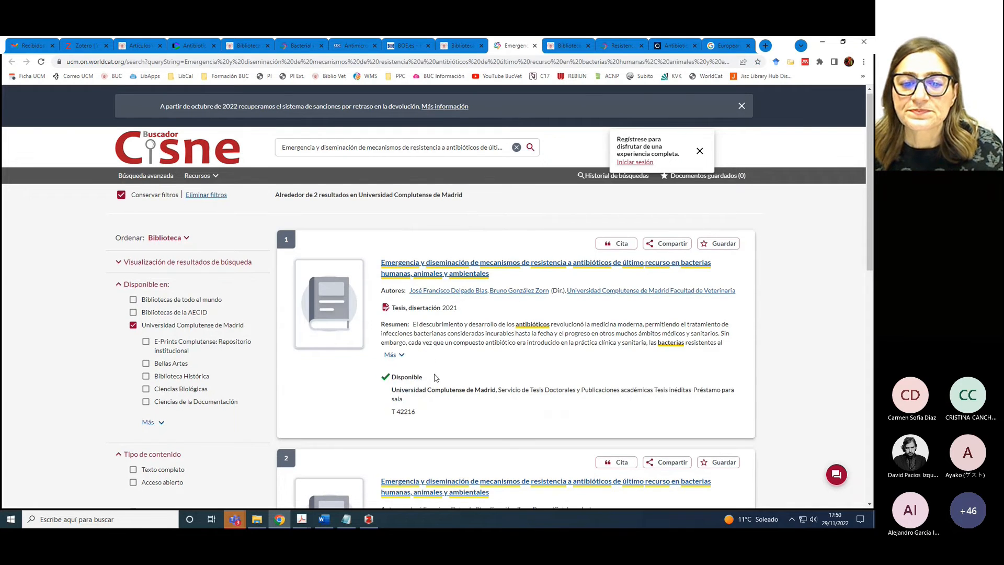
scroll(434, 373, "down", 3)
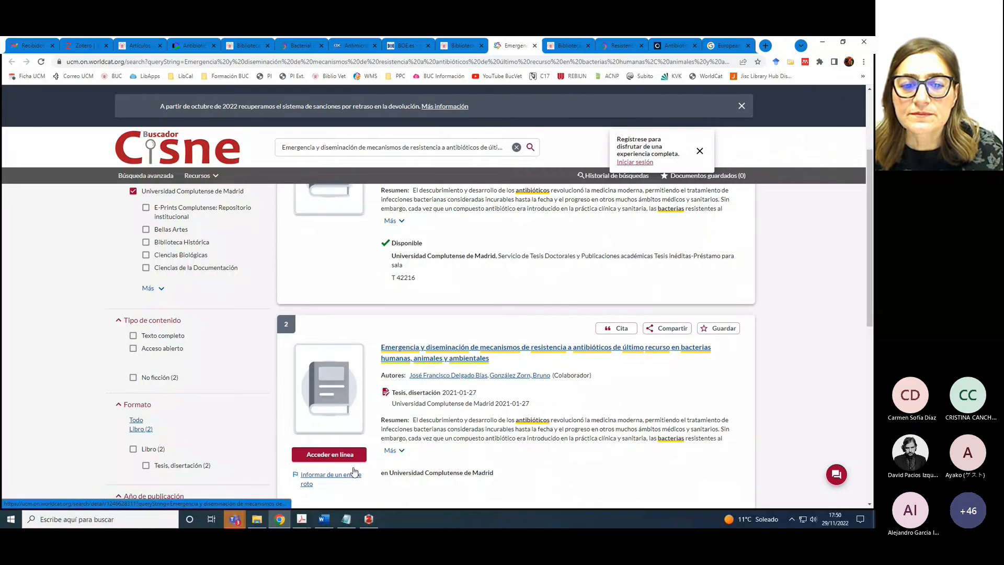
left_click(428, 348)
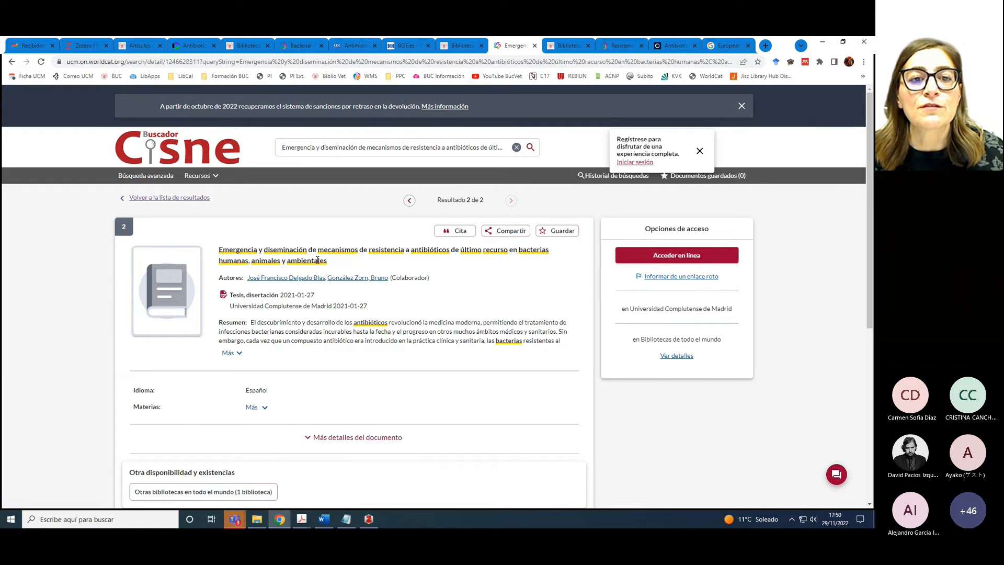
left_click(791, 66)
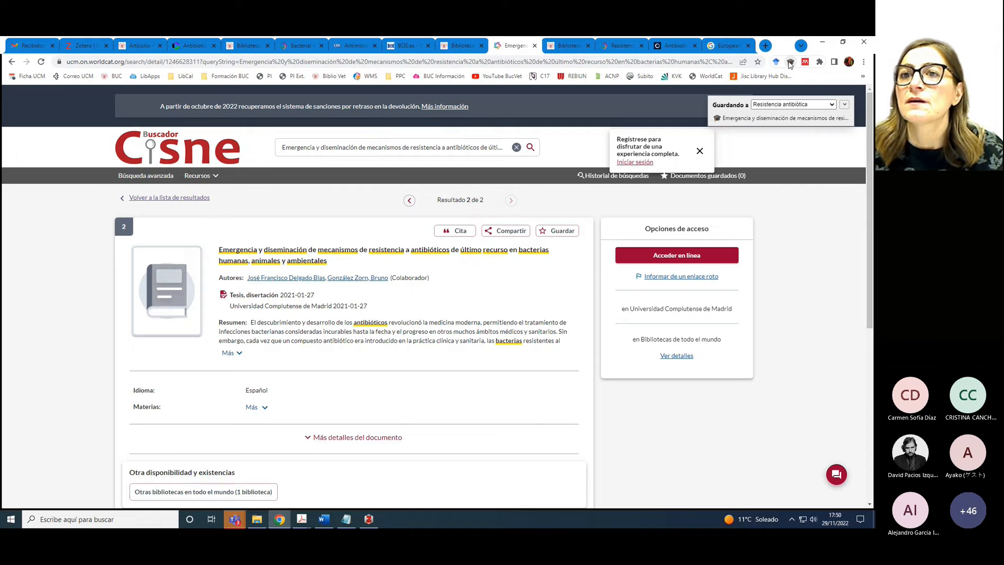
left_click(698, 154)
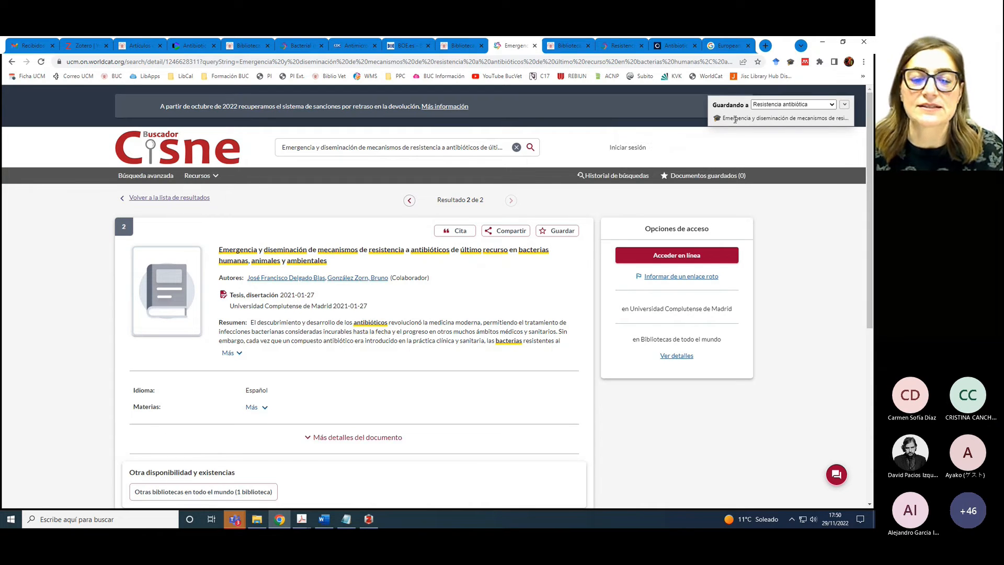
left_click(369, 519)
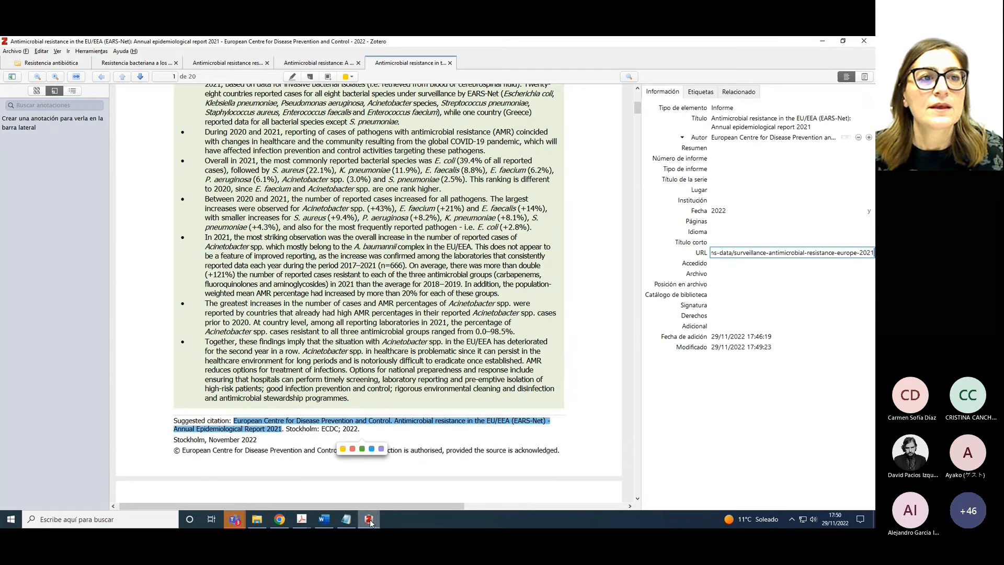
In the Resistencia antibiótica list, delete the thesis's second author and set Tipo to 'Tesis doctoral'
left_click(43, 63)
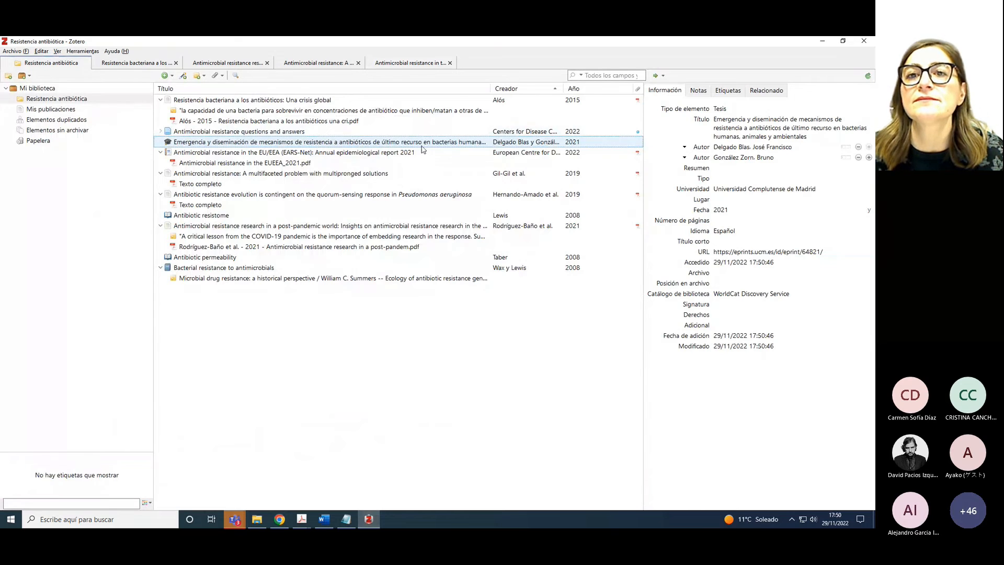
left_click(726, 128)
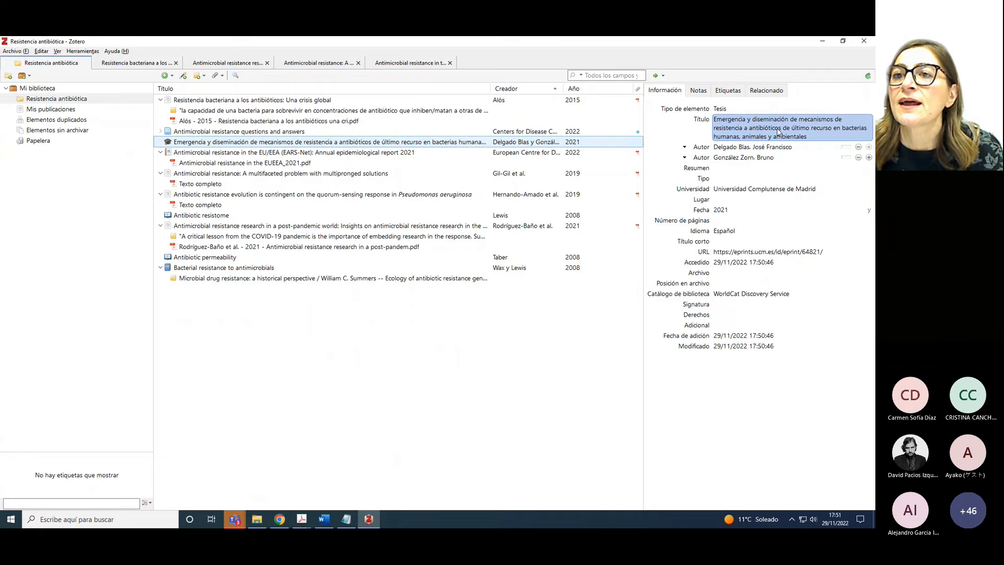
left_click(779, 148)
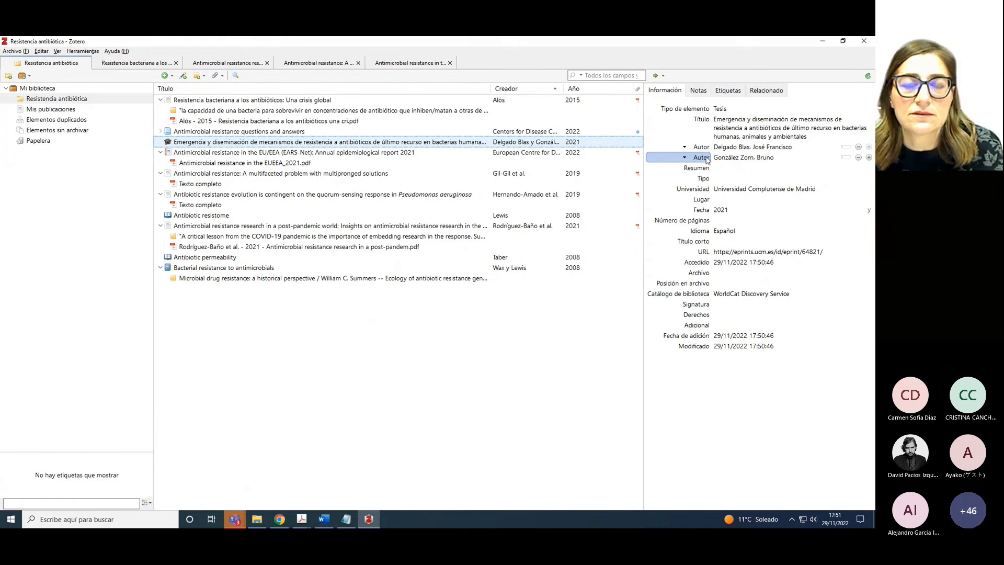
left_click(859, 157)
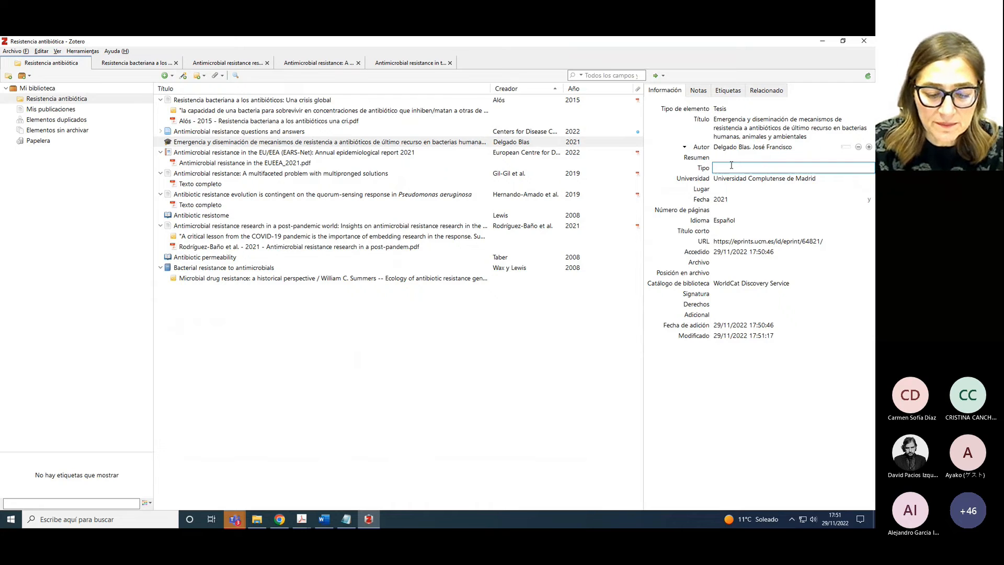
type("Tesis doctoral")
key("Tab")
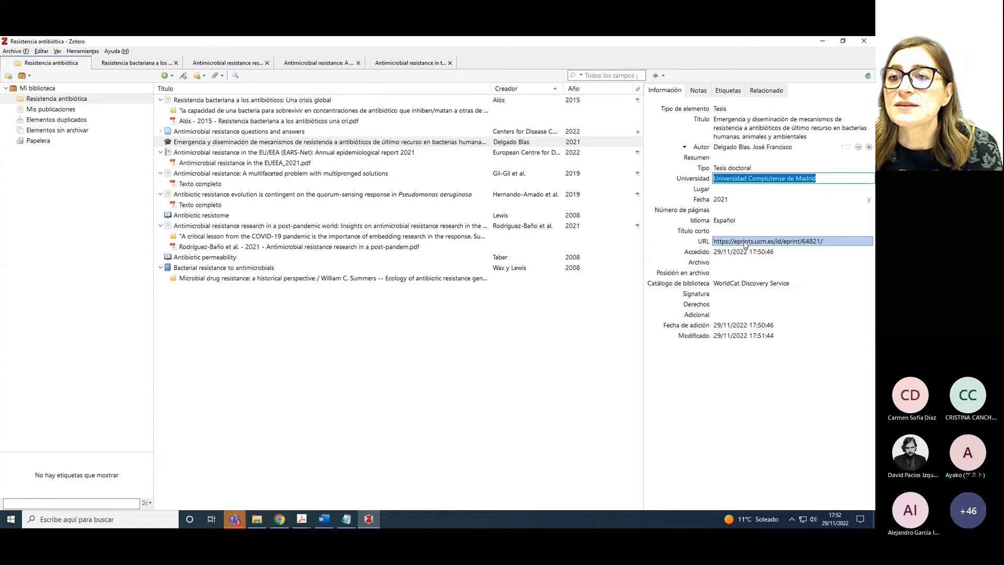
Check the thesis's eprints.ucm.es page and enter 'E-Prints Complutense' as the record's Archivo
left_click(727, 263)
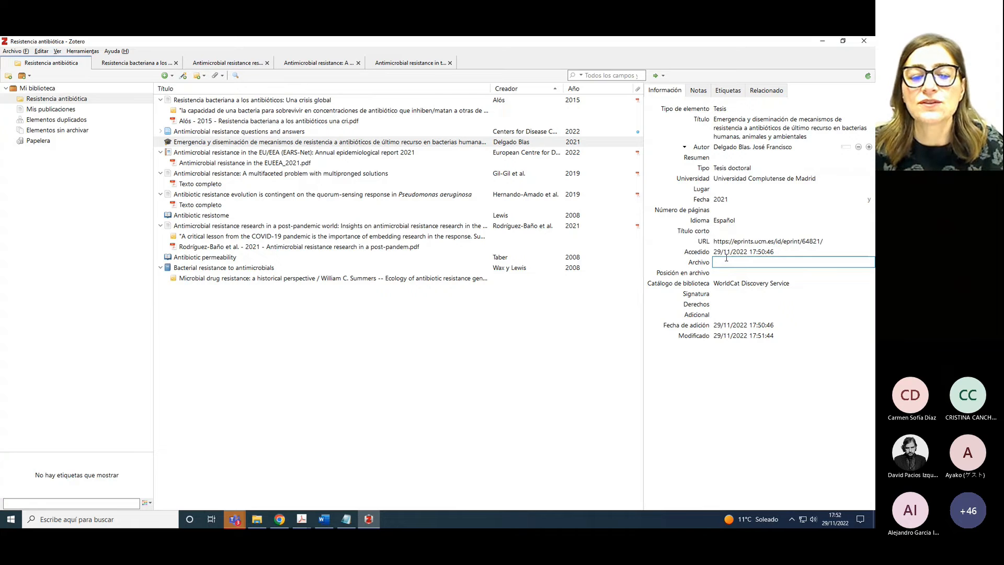
left_click(285, 520)
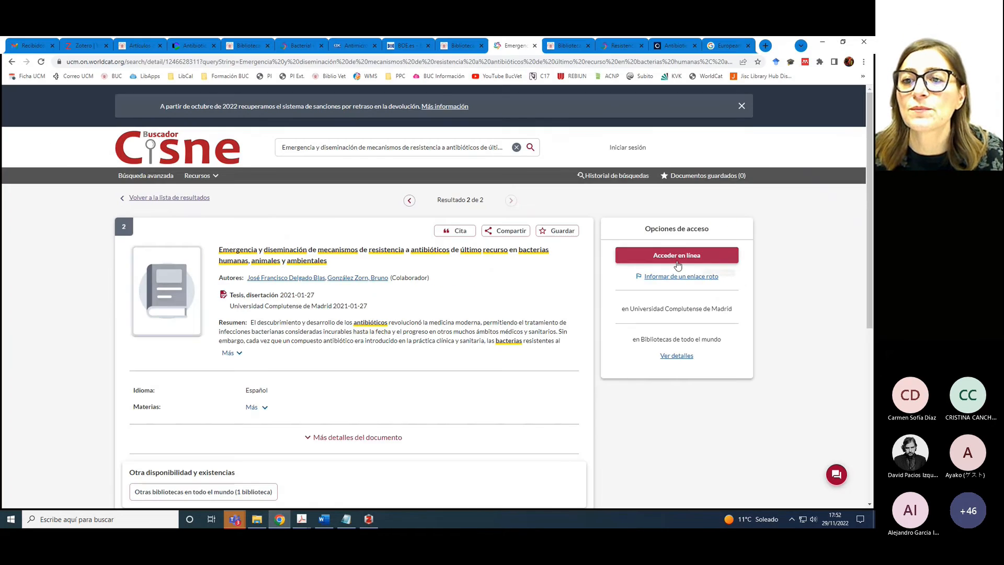
left_click(676, 259)
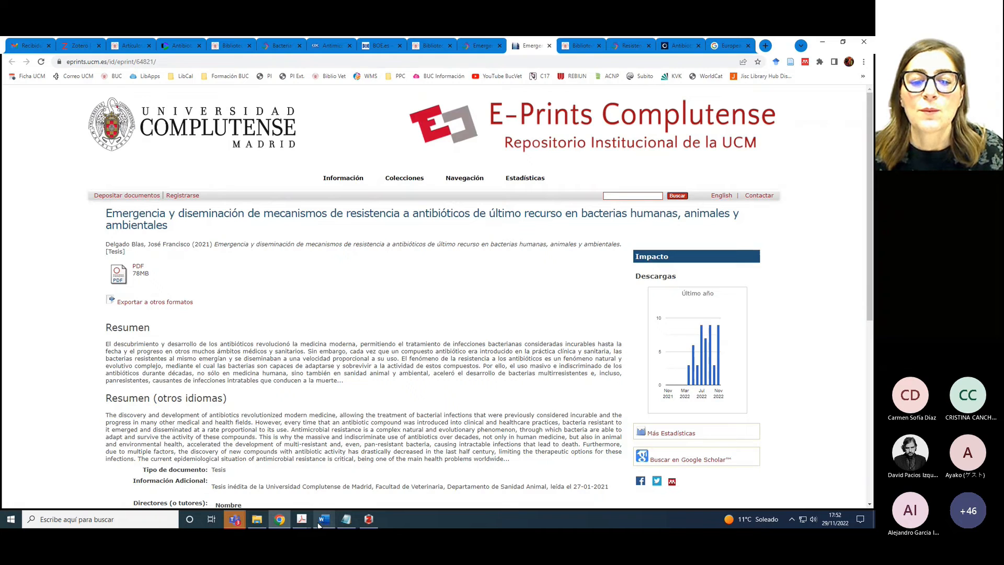
left_click(369, 518)
left_click(739, 262)
type("E-Prints ")
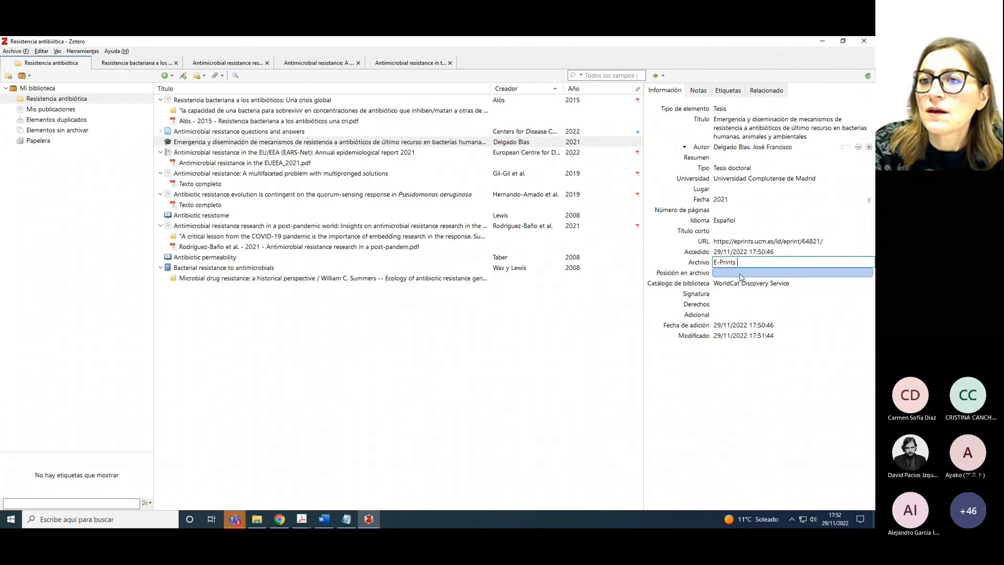
type("Complutense")
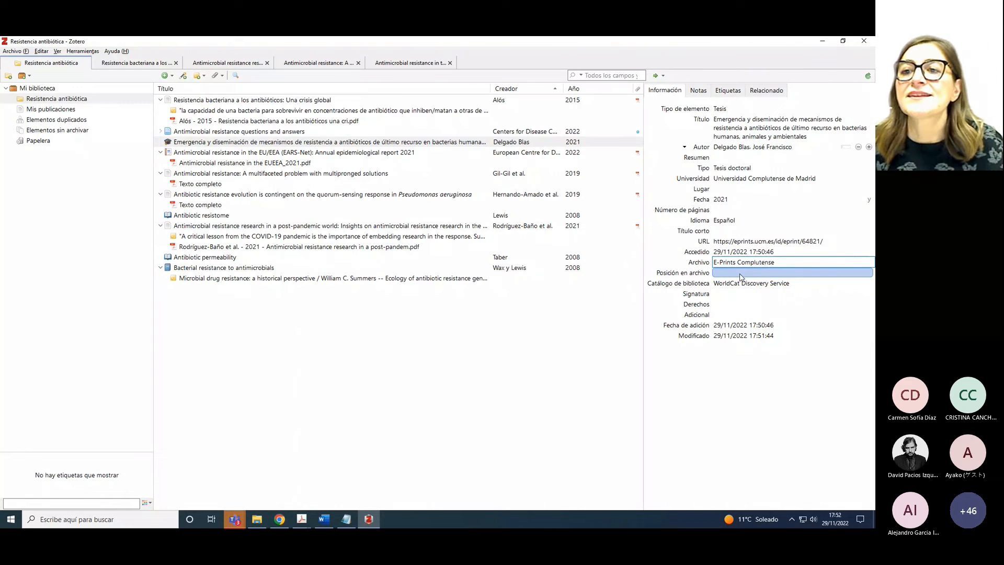
left_click(549, 431)
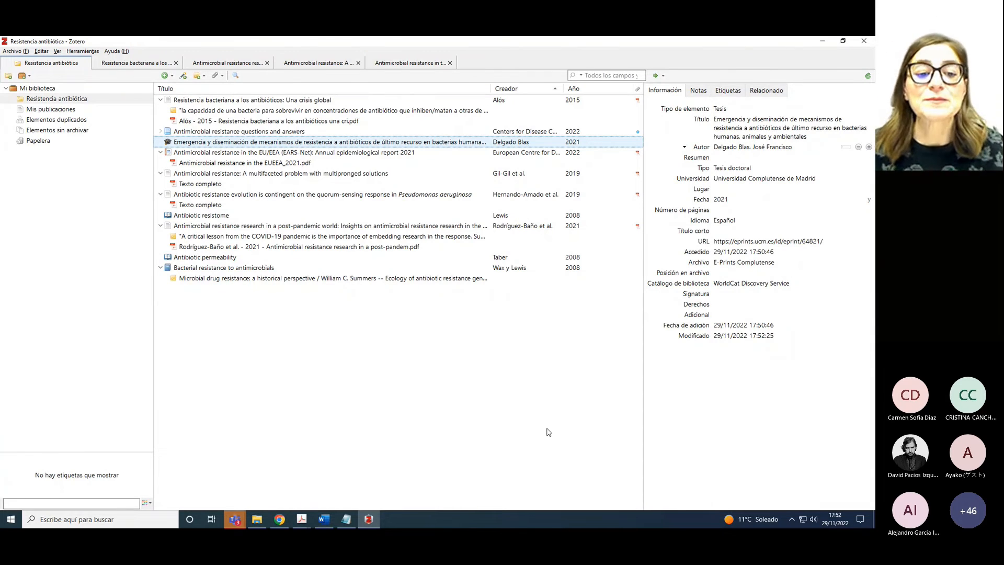
Bring Chrome forward on the BOE.es tab showing Ley 29/2006
left_click(283, 520)
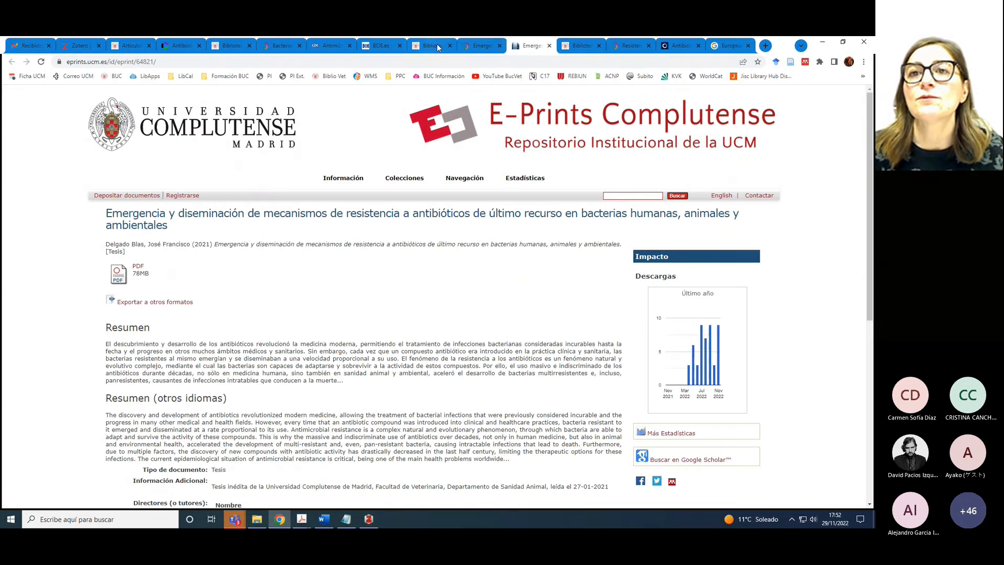
left_click(375, 47)
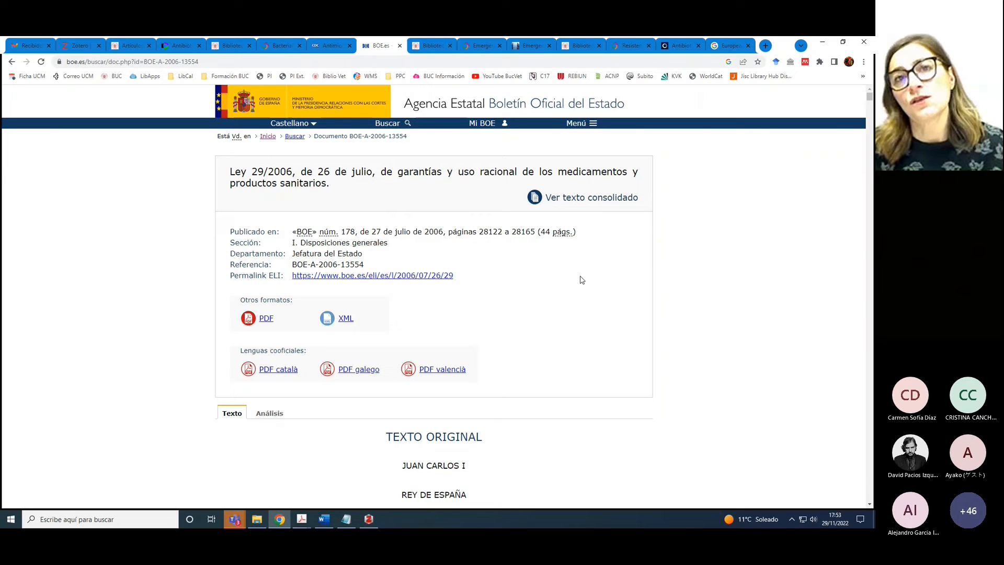
Read the Legislación Española example in the Biblioguías UCM APA guide, then return to the Ley 29/2006 BOE tab
left_click(133, 49)
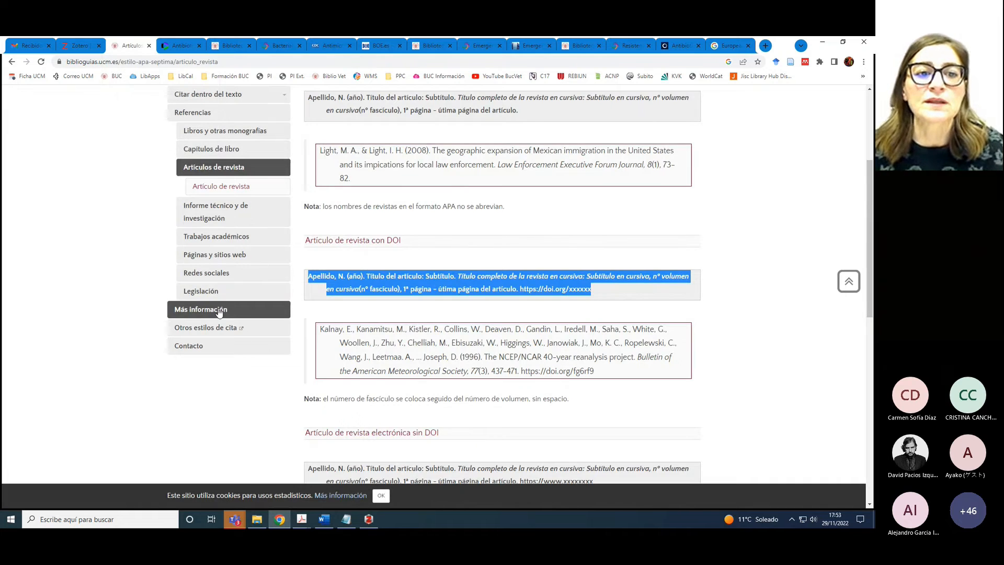
left_click(259, 291)
scroll(590, 303, "down", 1)
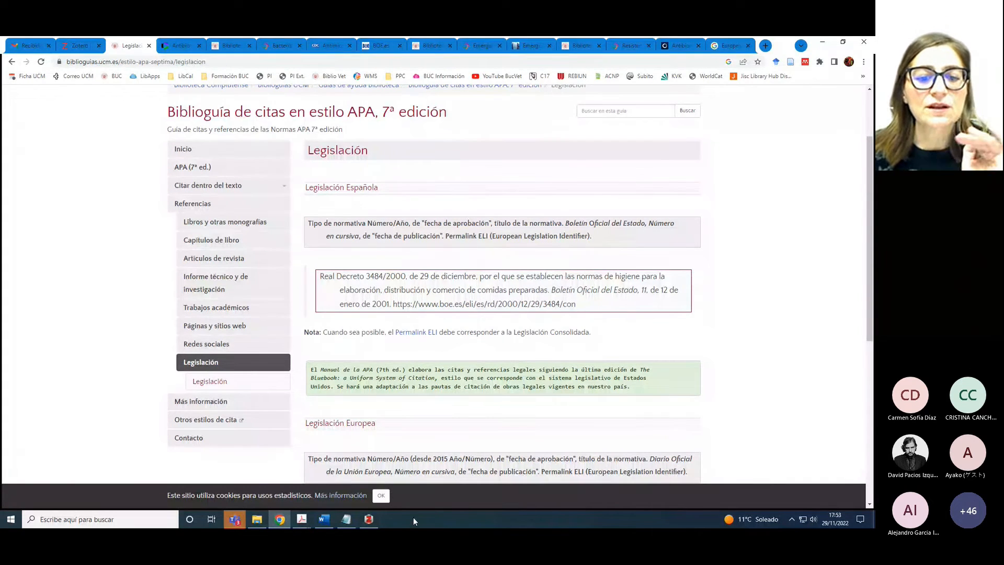
left_click(379, 47)
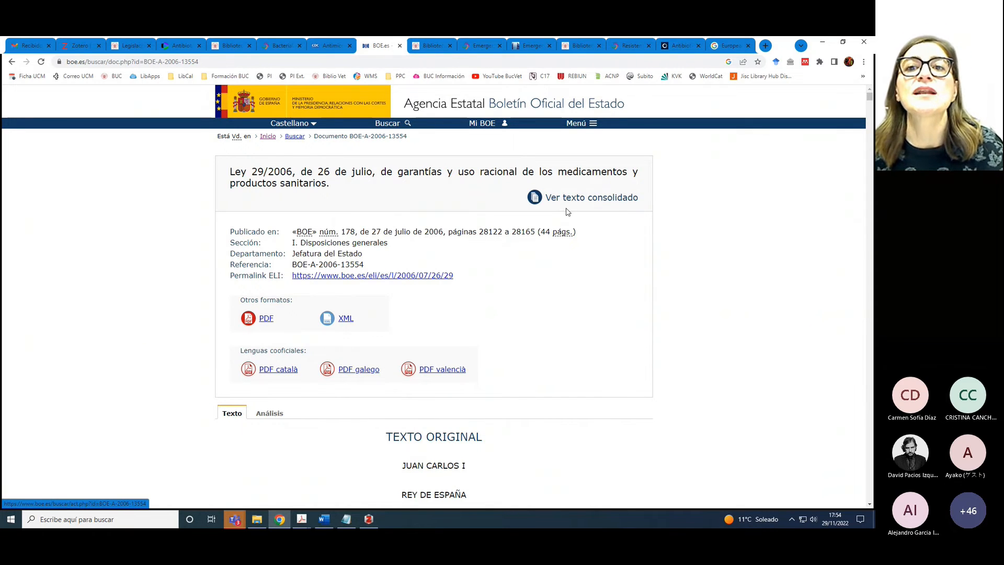
Save Ley 29/2006's consolidated text, via its ELI permalink, into Resistencia antibiótica and view it in Zotero
left_click(572, 203)
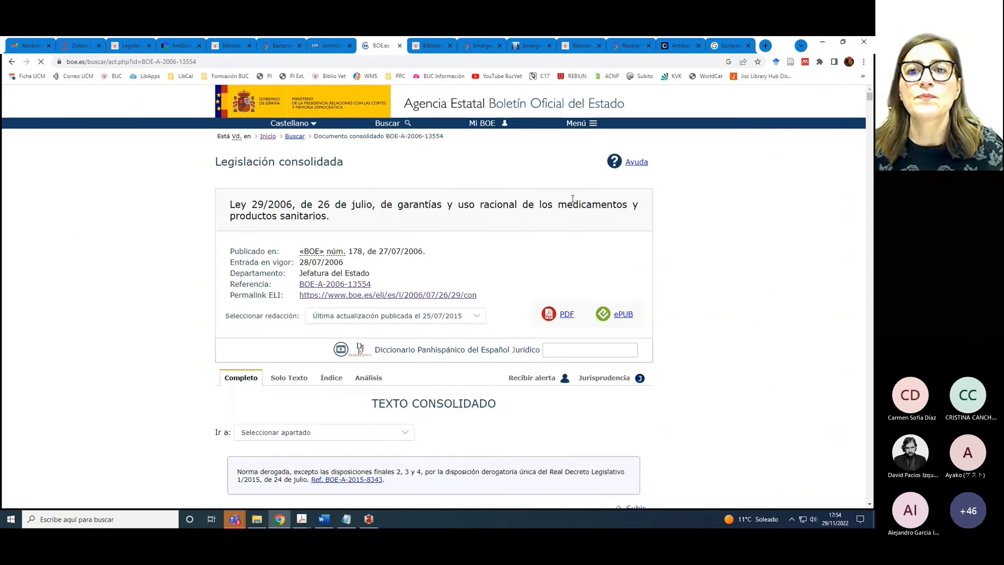
left_click(346, 296)
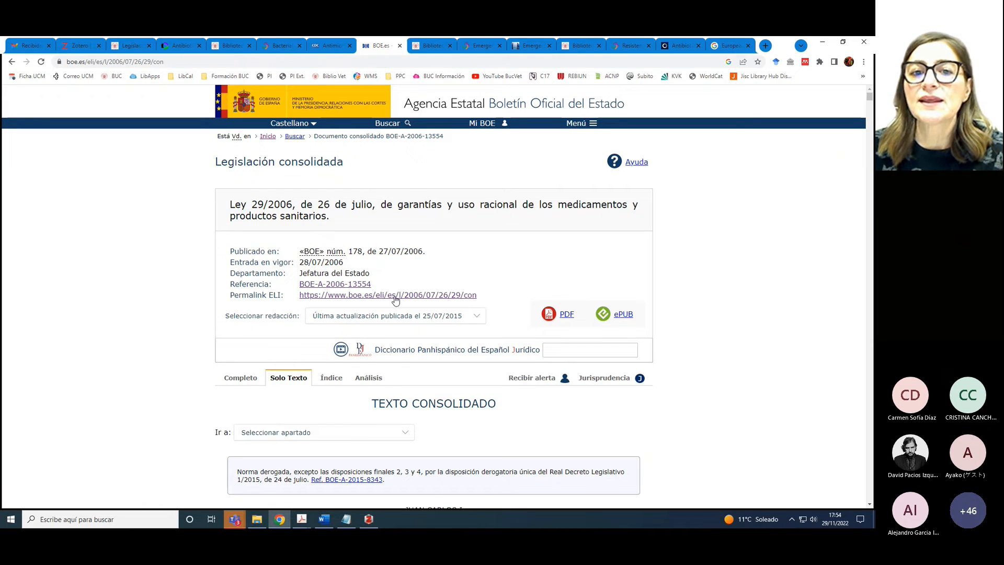
left_click(789, 63)
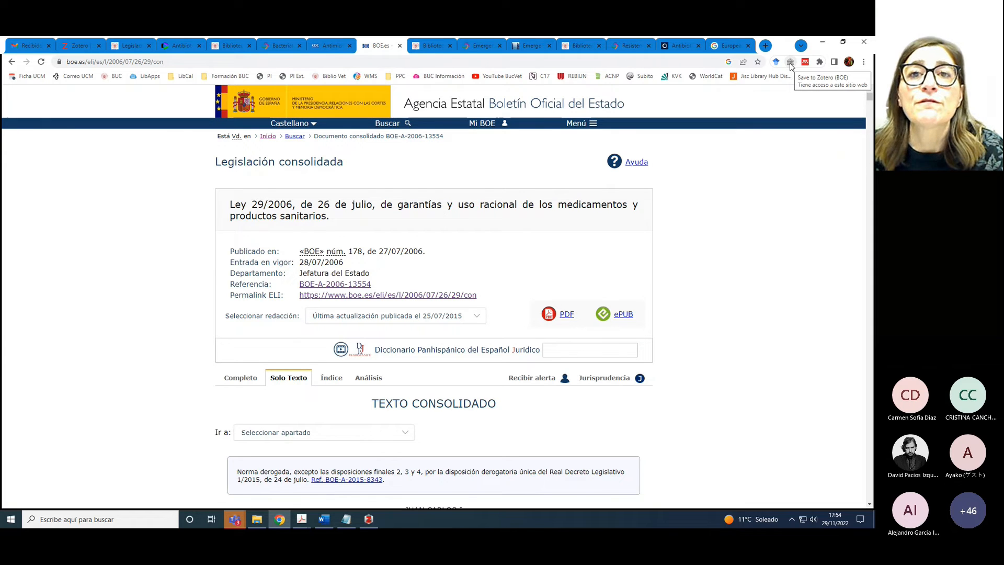
left_click(791, 63)
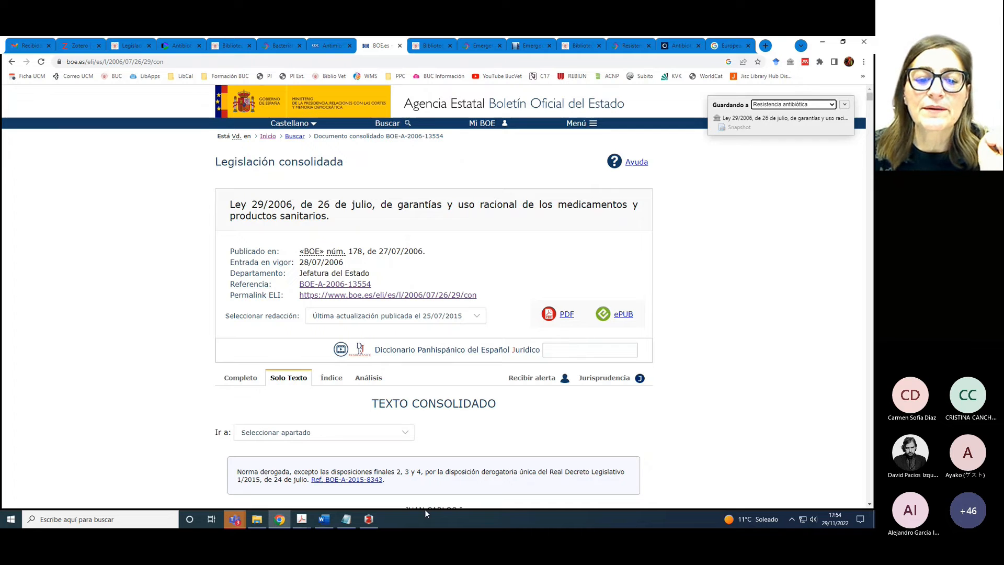
left_click(369, 524)
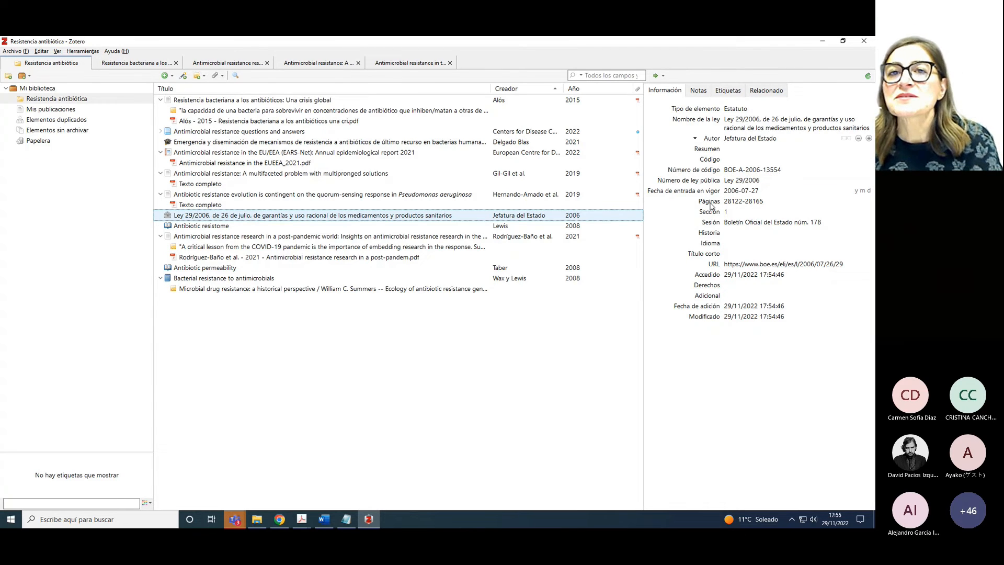
Replace BOE-A-2006-13554 in Número de código with 'Boletín Oficial del Estado, núm. 178'
left_click(733, 223)
key("ctrl+c")
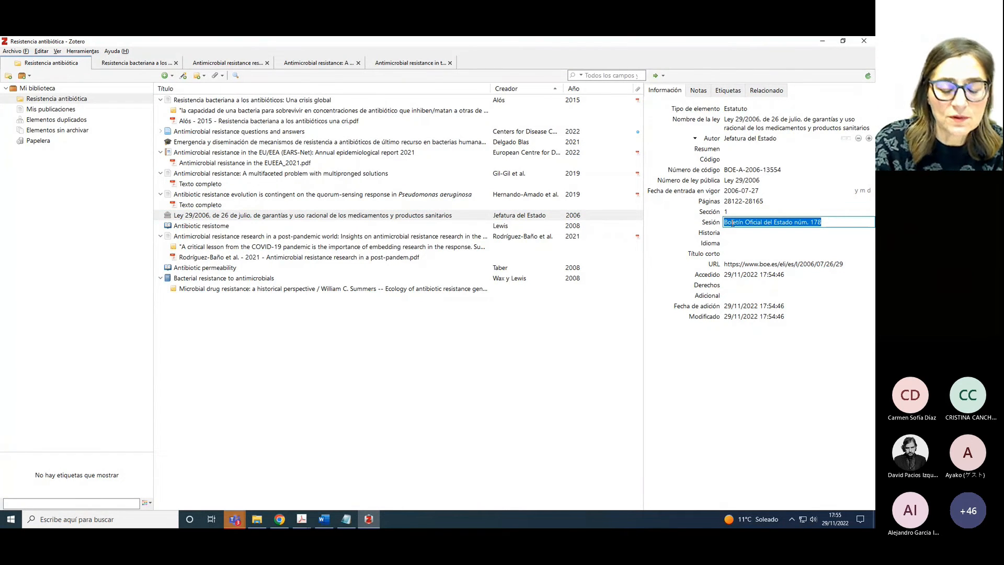
left_click(732, 171)
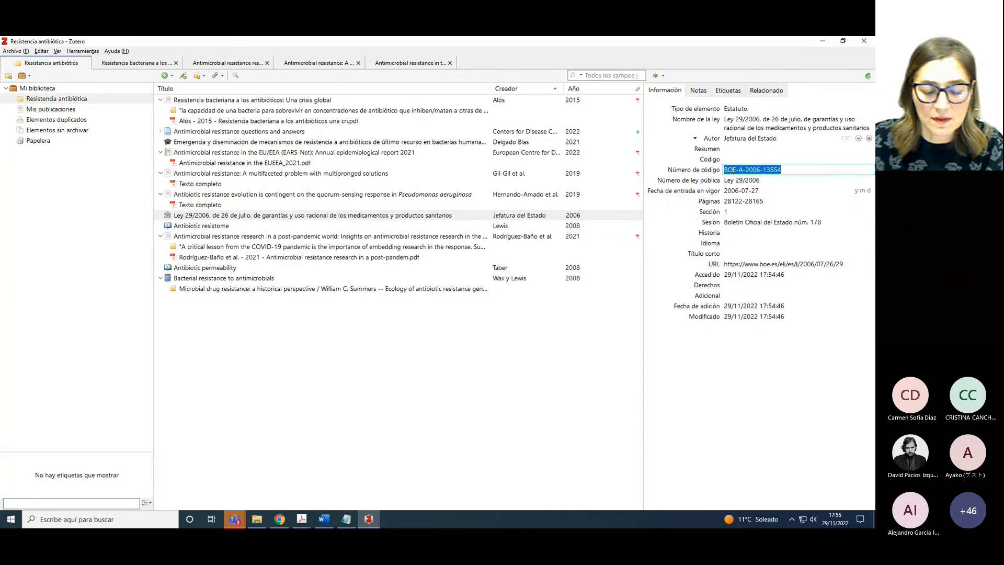
key("ctrl+v")
left_click(792, 170)
type(",")
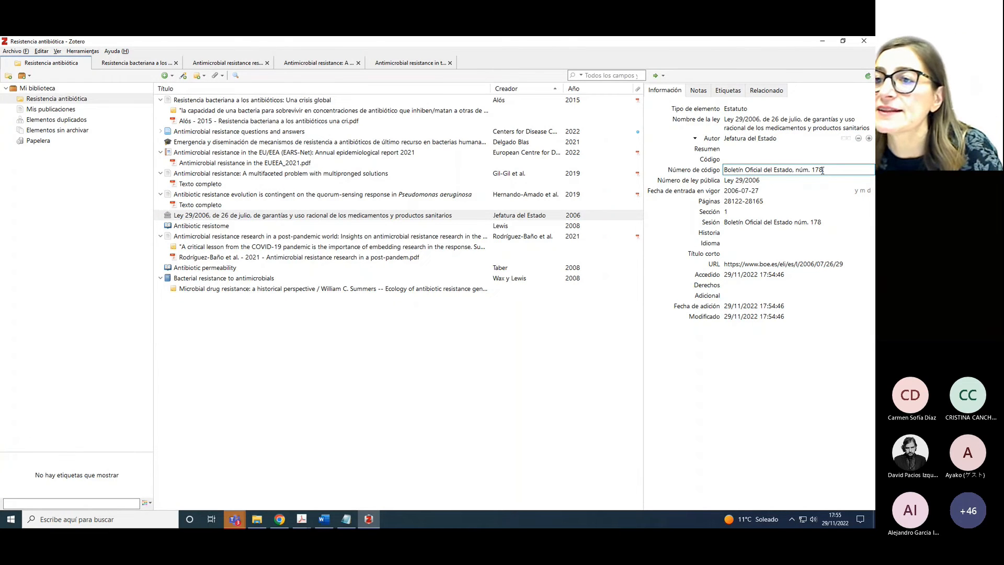
Extend the code field to read 'Boletín Oficial del Estado, núm. 178, de 27 de julio de 2006'
type(", de 27 de j")
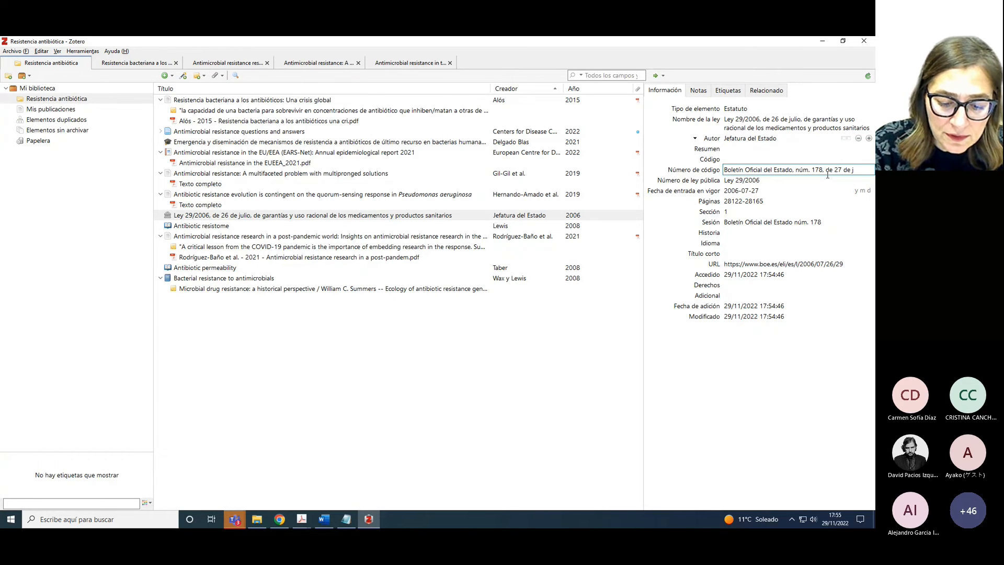
type("2")
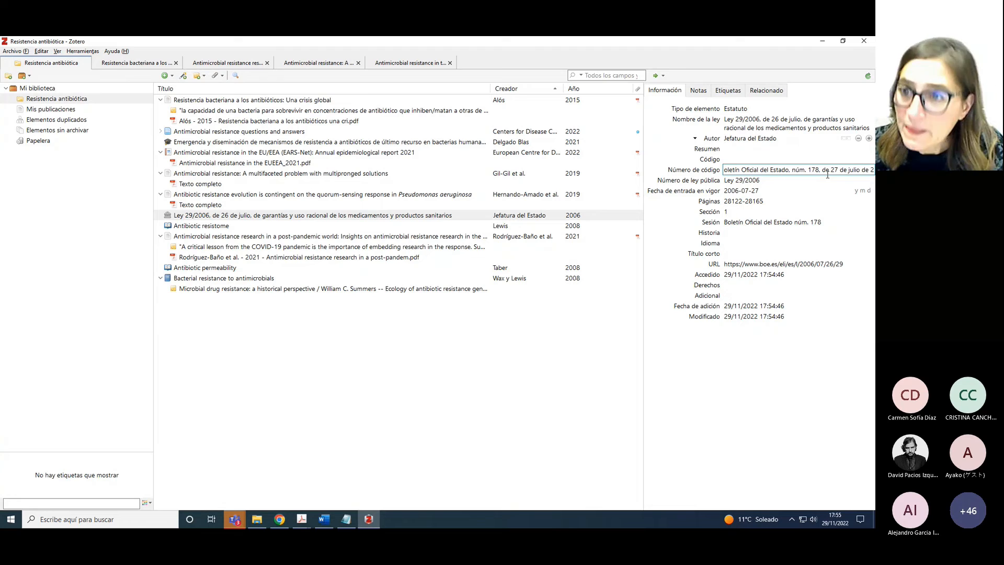
type("006")
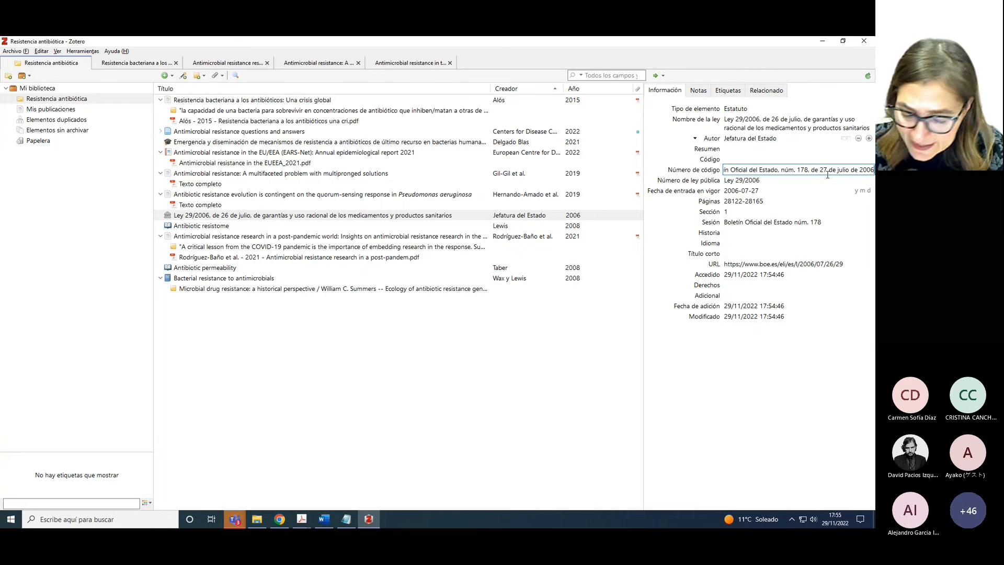
type(",")
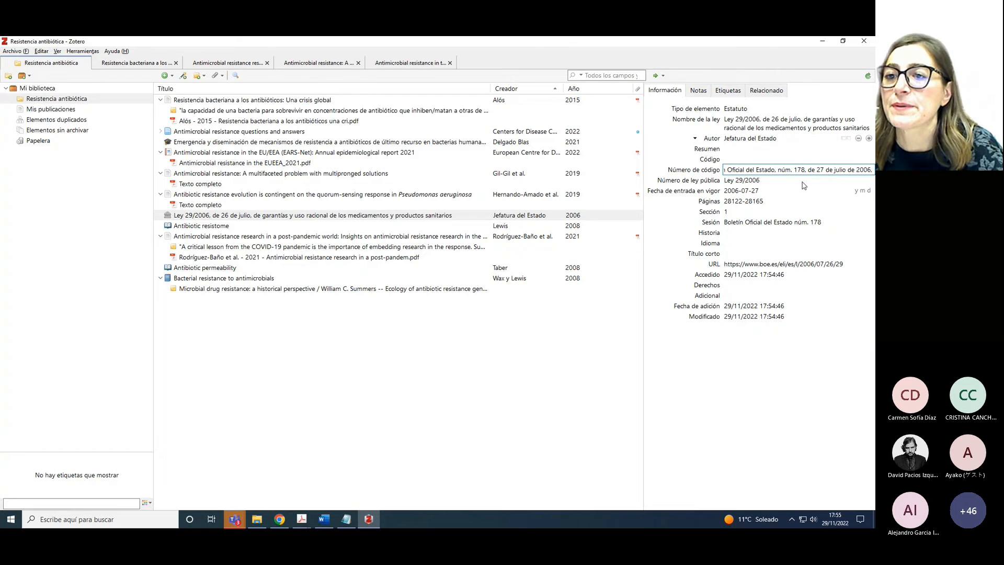
left_click(754, 202)
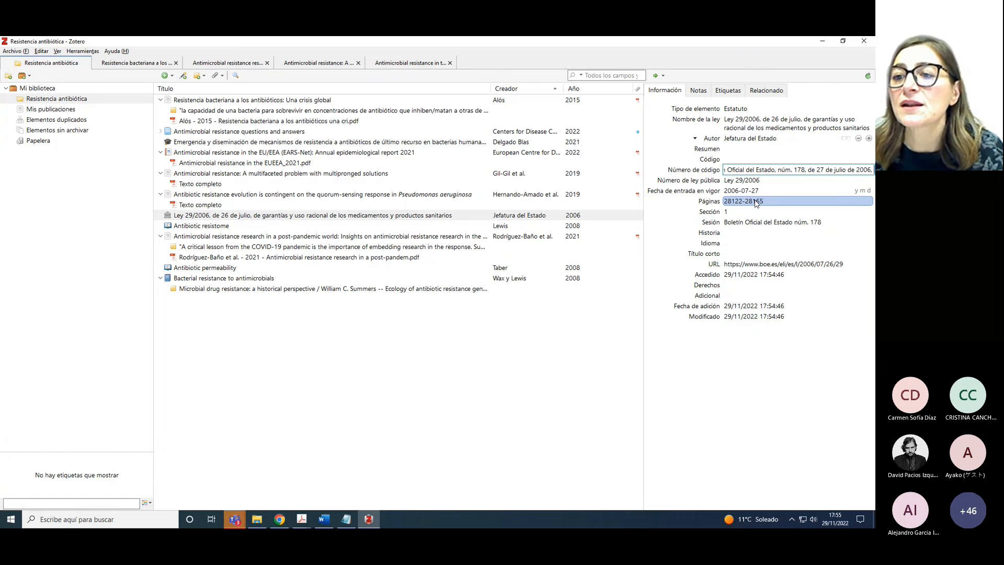
left_click(757, 275)
left_click(760, 266)
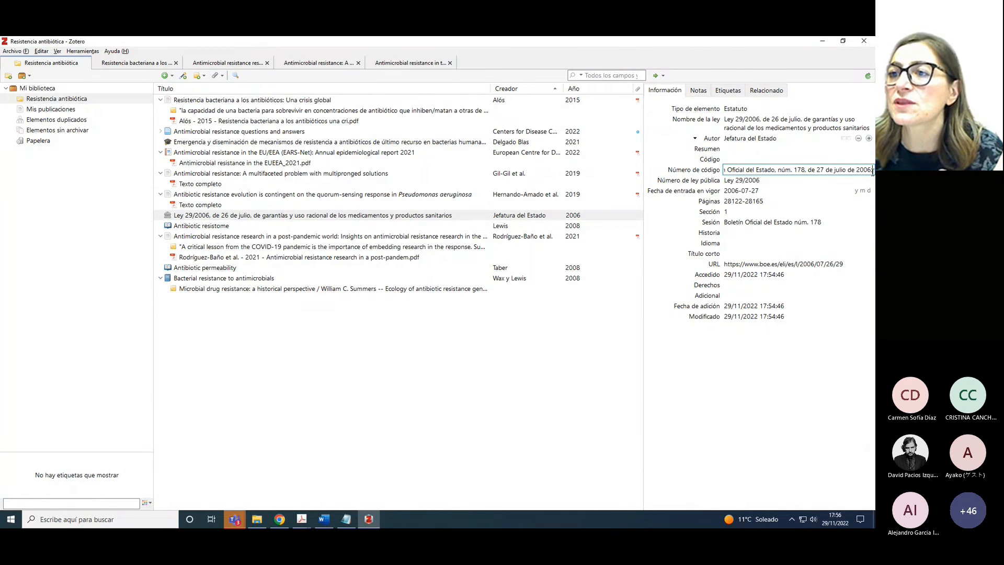
key("BackSpace")
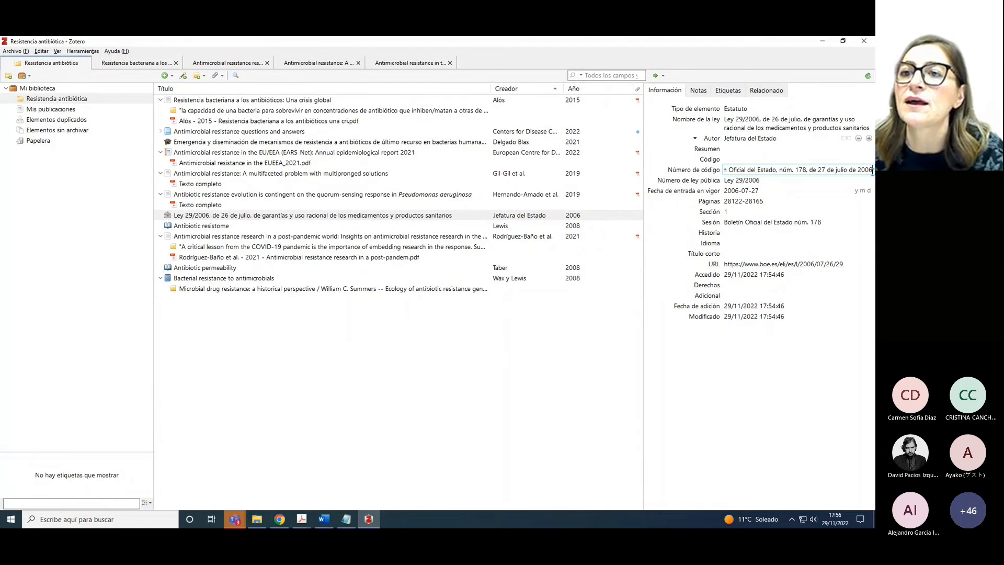
Clear the law number, in-force date, pages, section and session fields
left_click(739, 181)
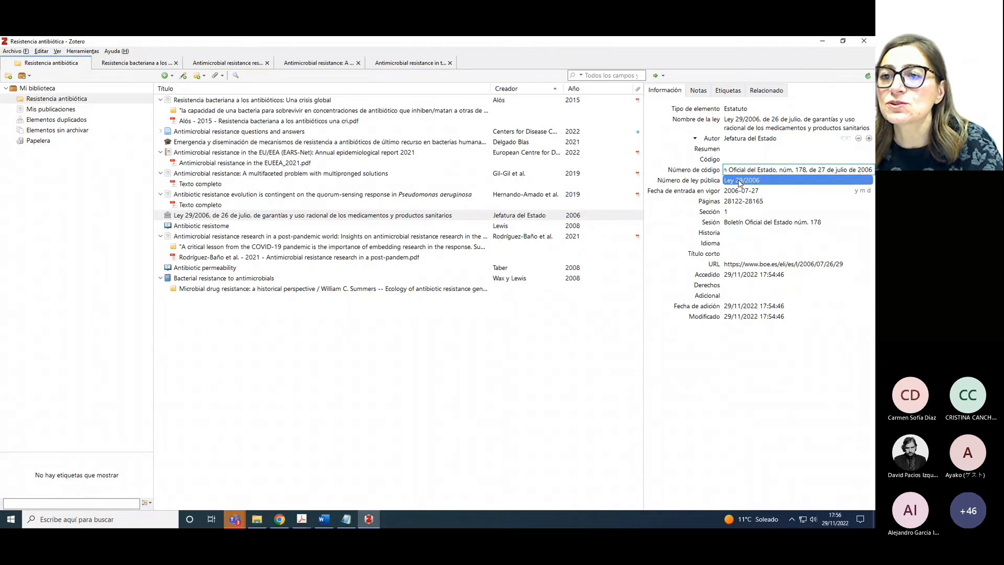
key("BackSpace")
key("Tab")
key("BackSpace")
key("Tab")
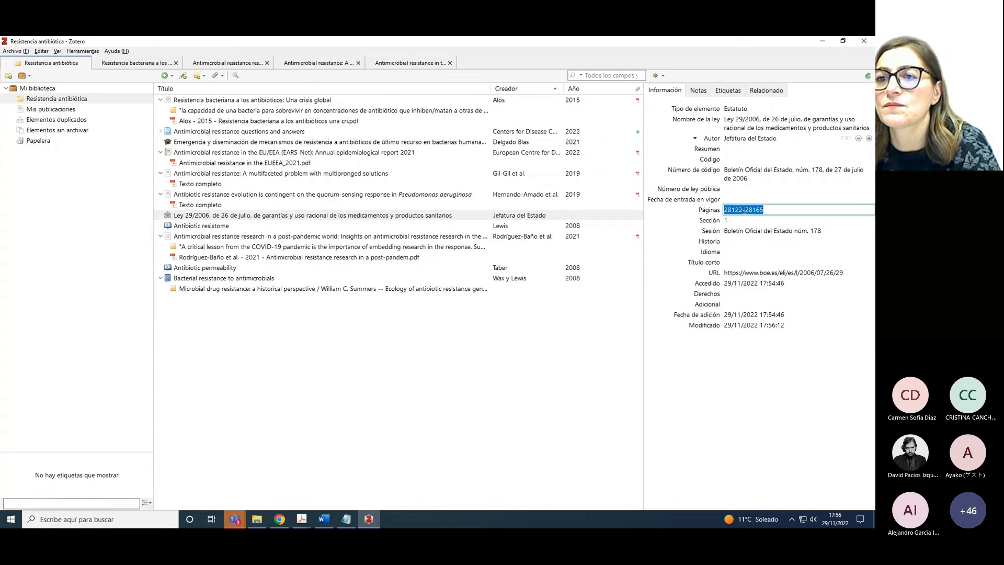
key("BackSpace")
key("Tab")
key("BackSpace")
key("Tab")
key("BackSpace")
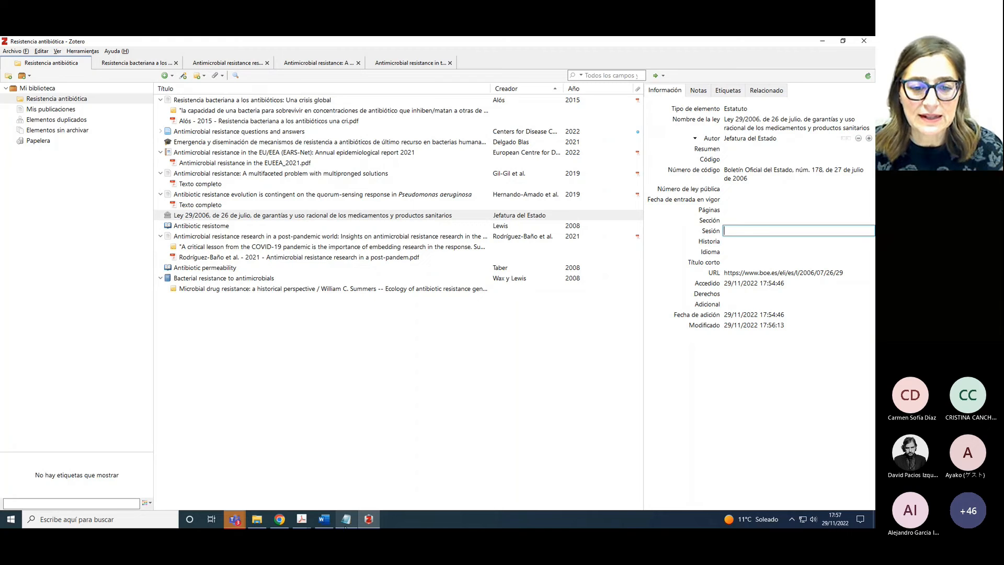
Bring up the 'Citar en Word con Zotero' document with the cursor after 'cita entre paréntesis'
mouse_move(334, 522)
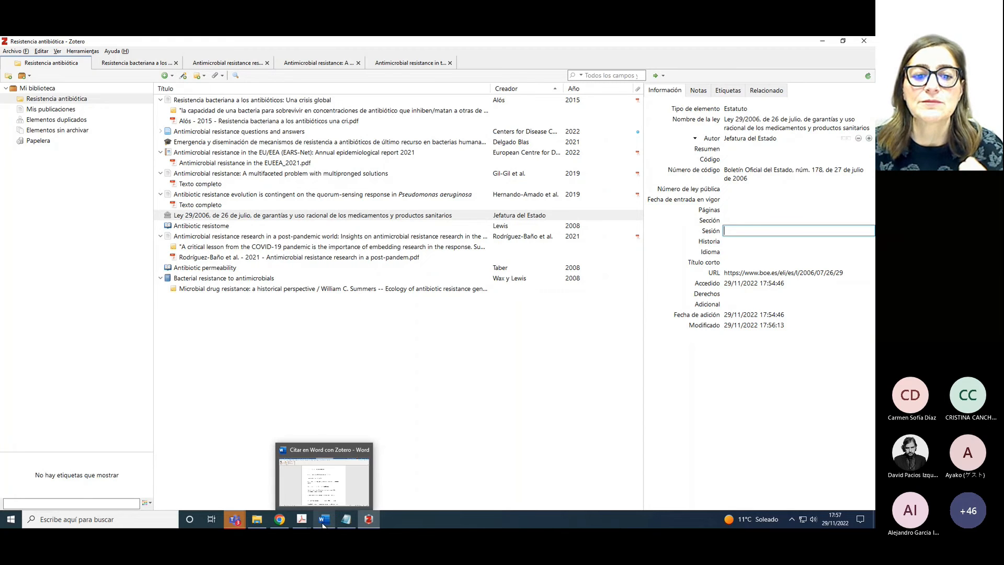
left_click(322, 524)
scroll(419, 164, "up", 1)
scroll(418, 163, "down", 1)
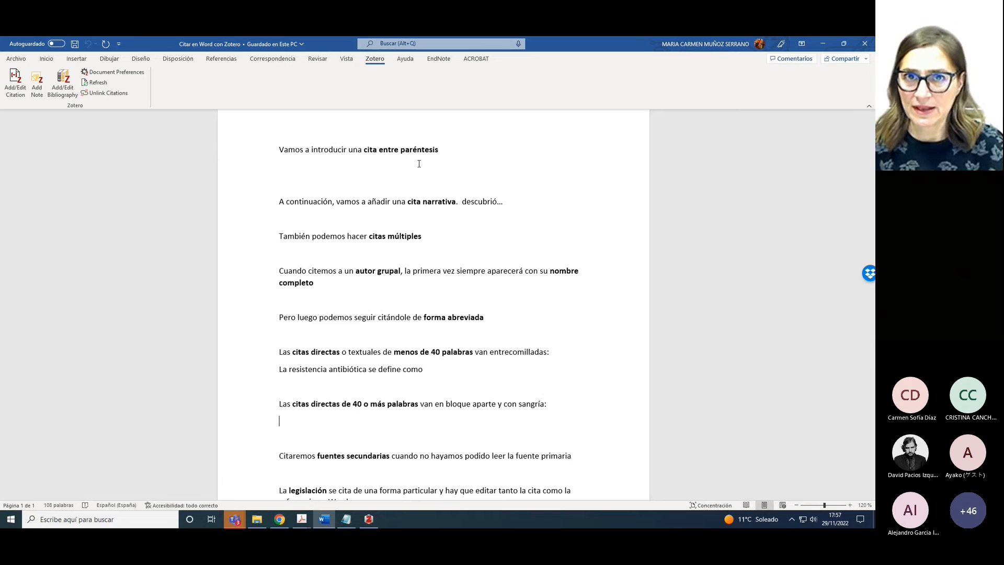
left_click(444, 150)
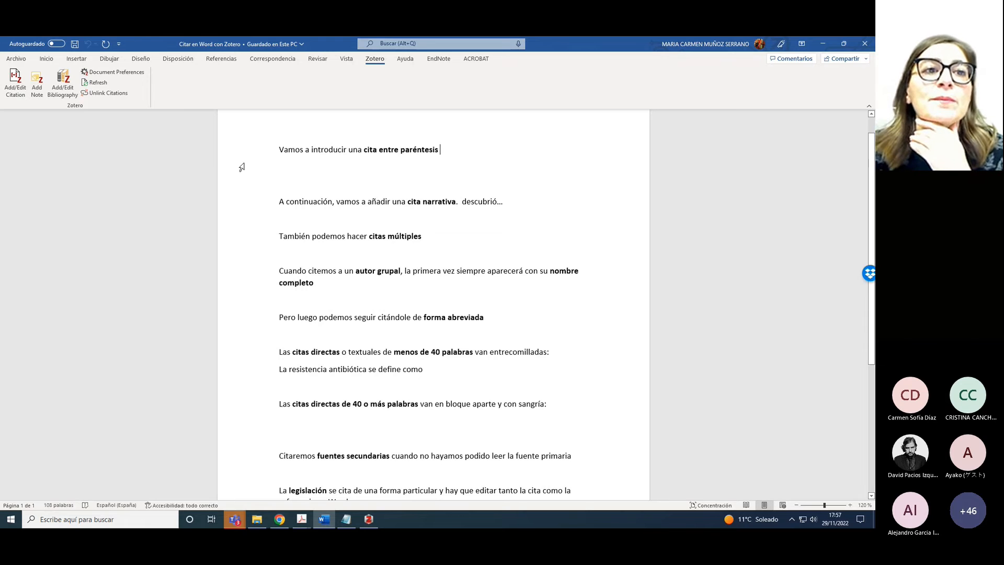
left_click(130, 76)
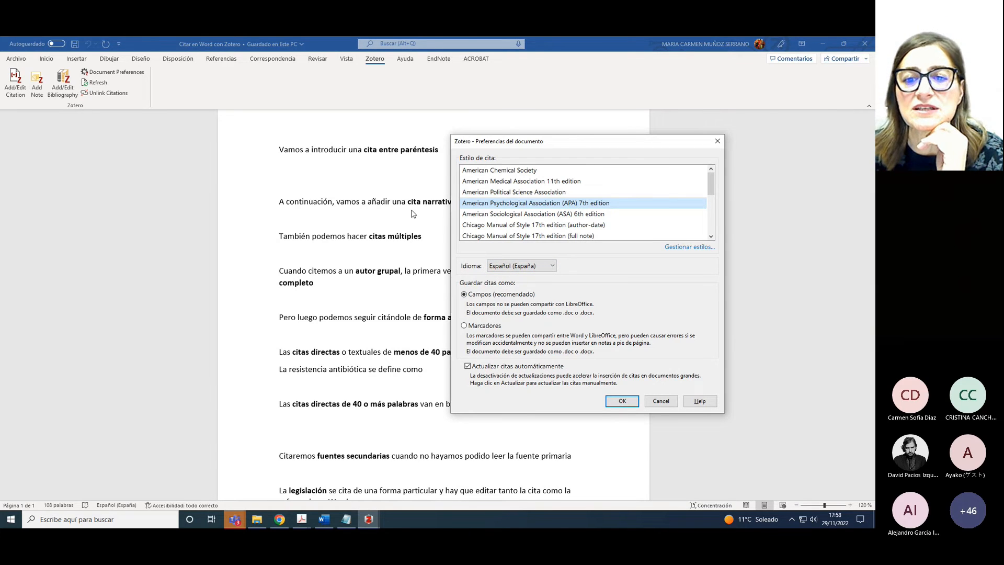
left_click(622, 401)
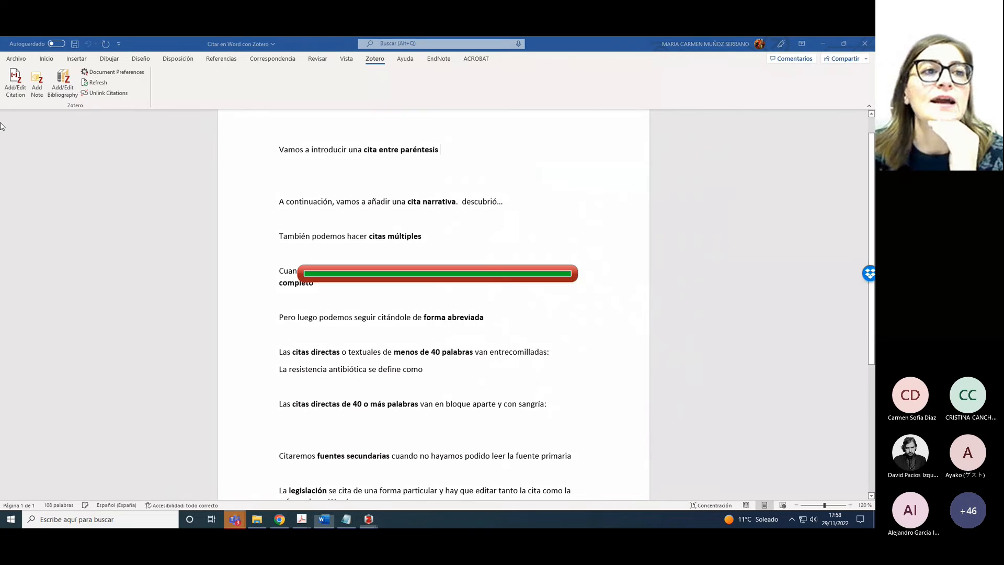
left_click(12, 98)
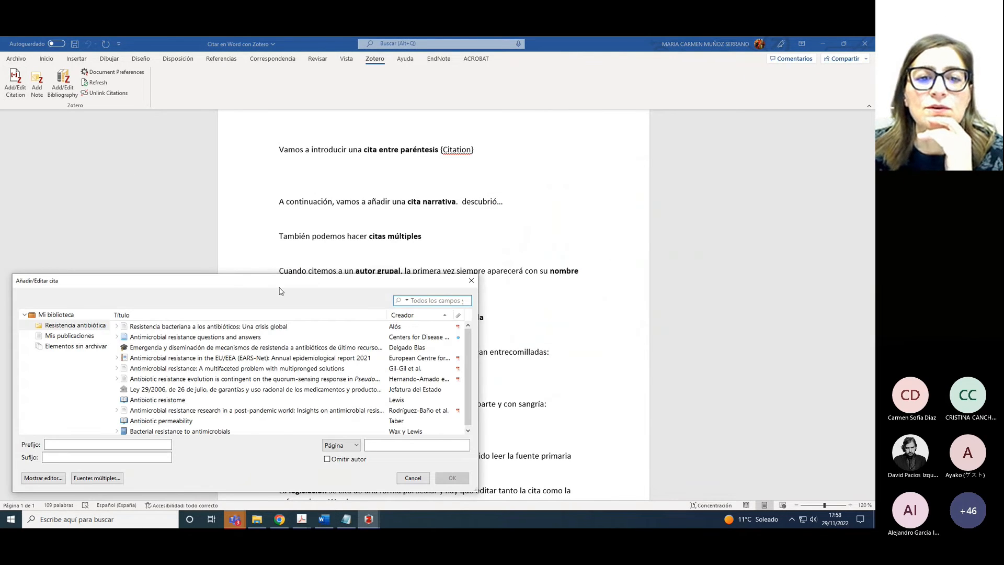
left_click_drag(338, 285, 520, 209)
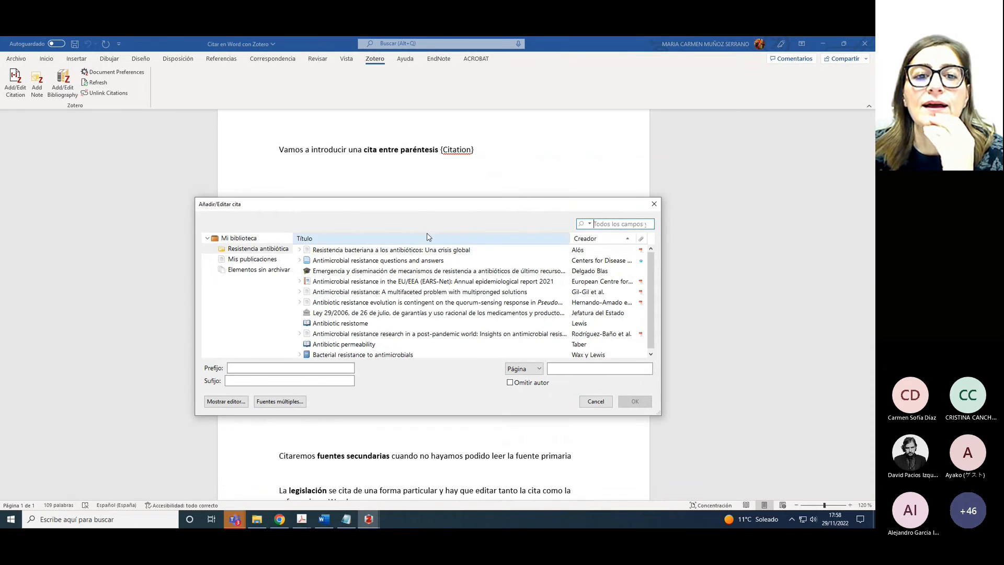
left_click(654, 205)
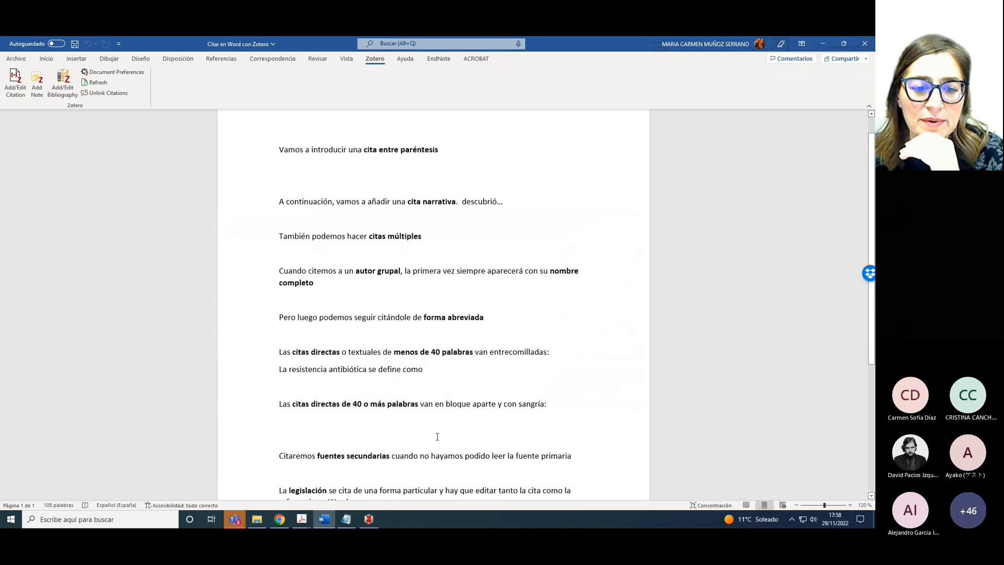
left_click(369, 519)
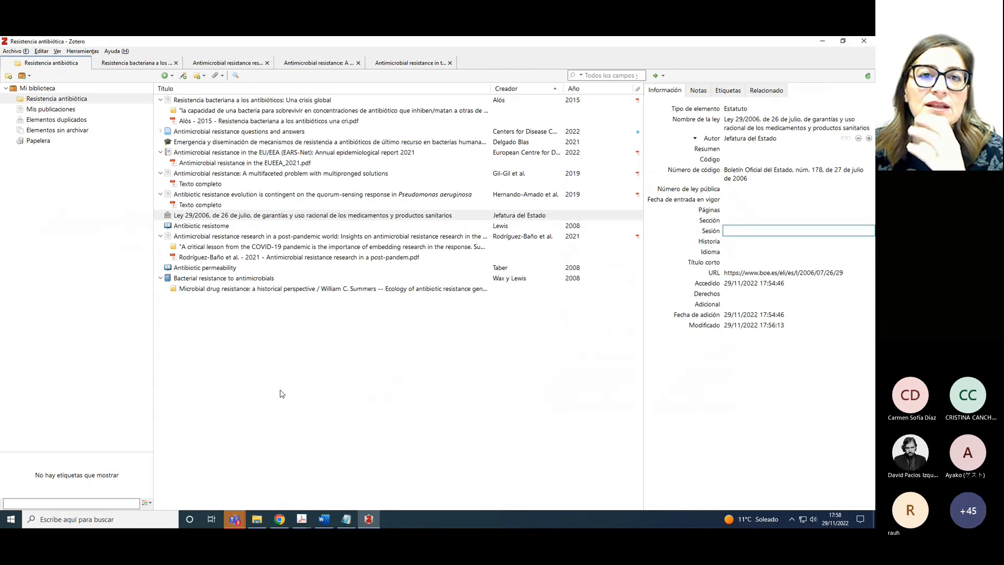
left_click(41, 51)
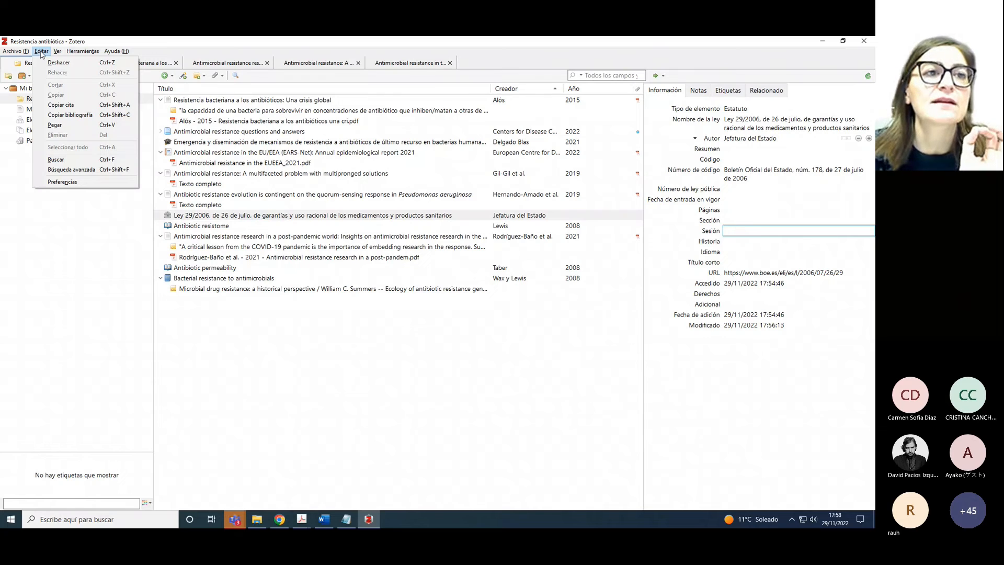
left_click(63, 181)
left_click(152, 61)
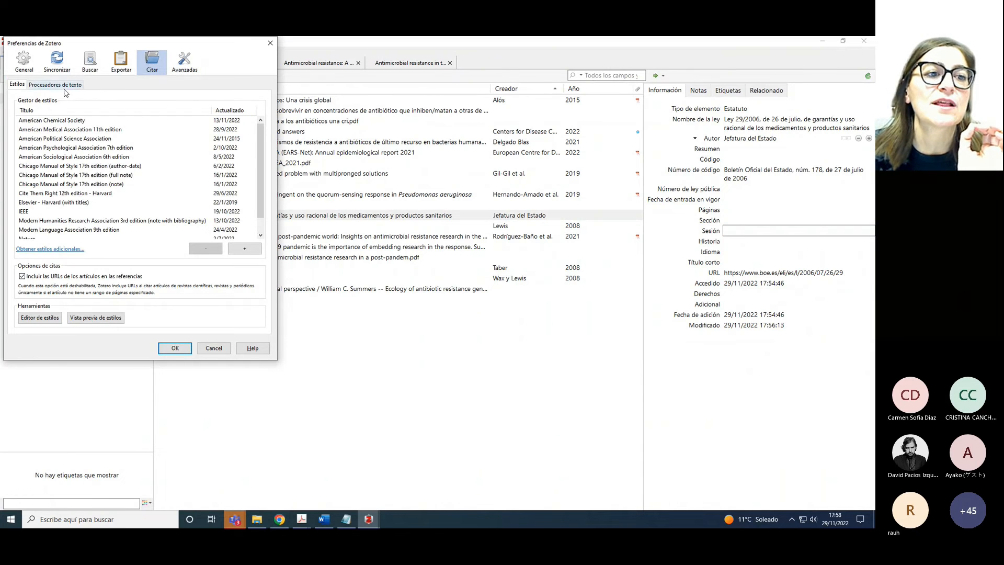
left_click(63, 85)
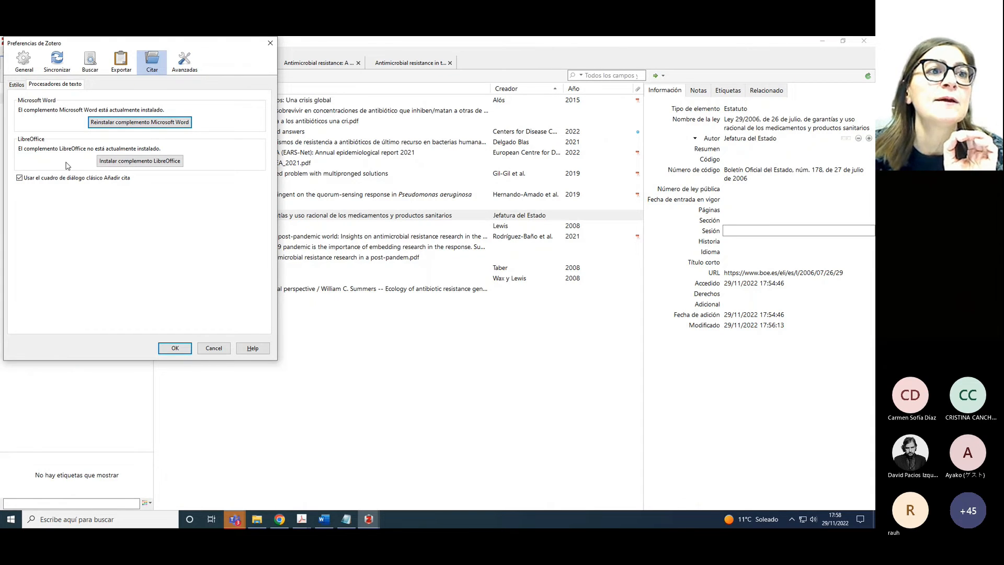
left_click(16, 87)
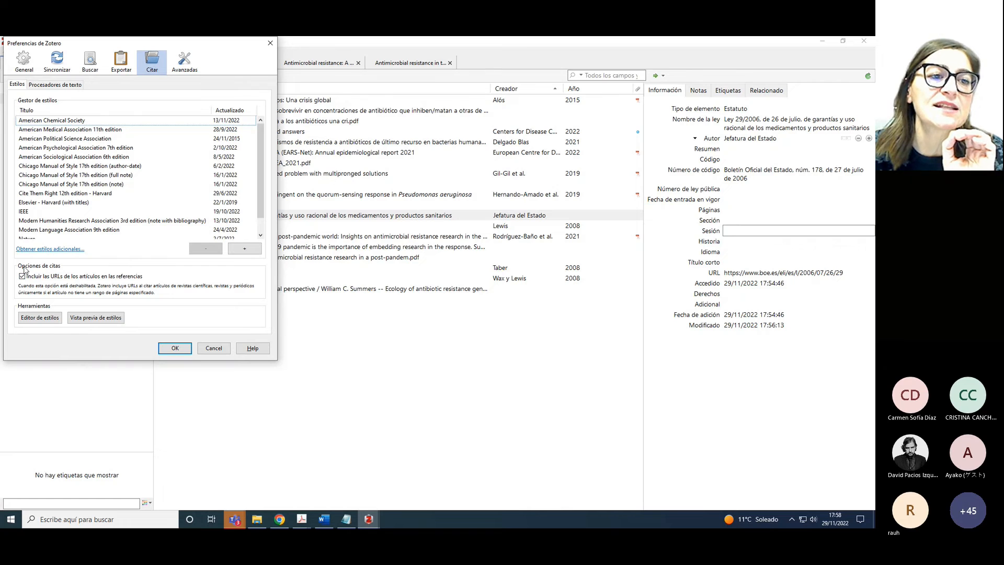
left_click(177, 350)
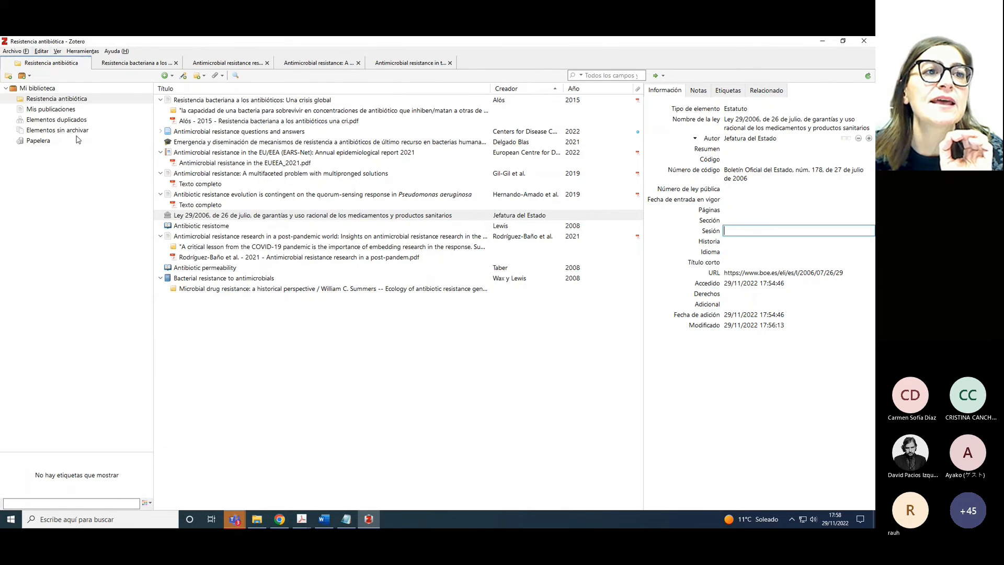
left_click(41, 51)
left_click(66, 184)
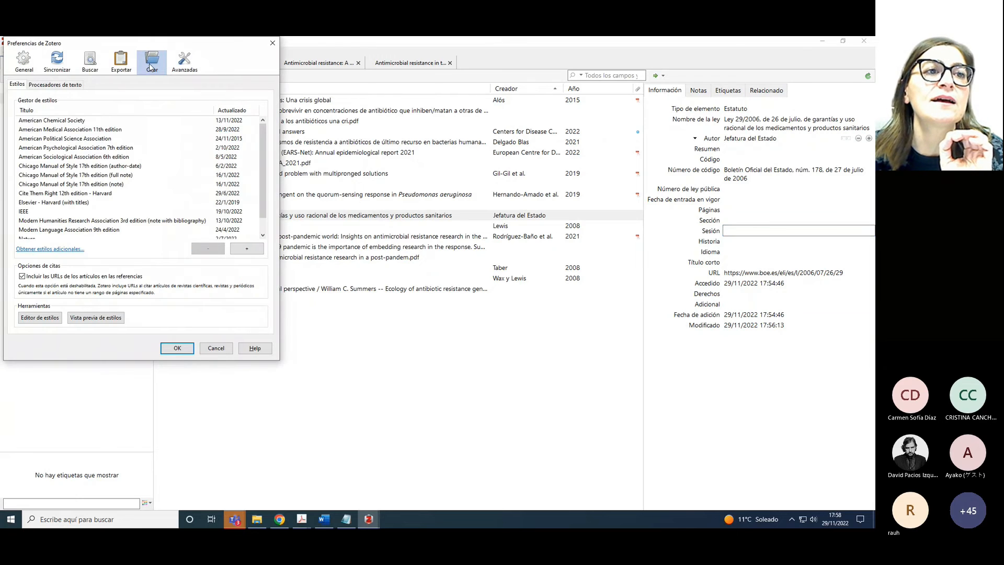
left_click(72, 87)
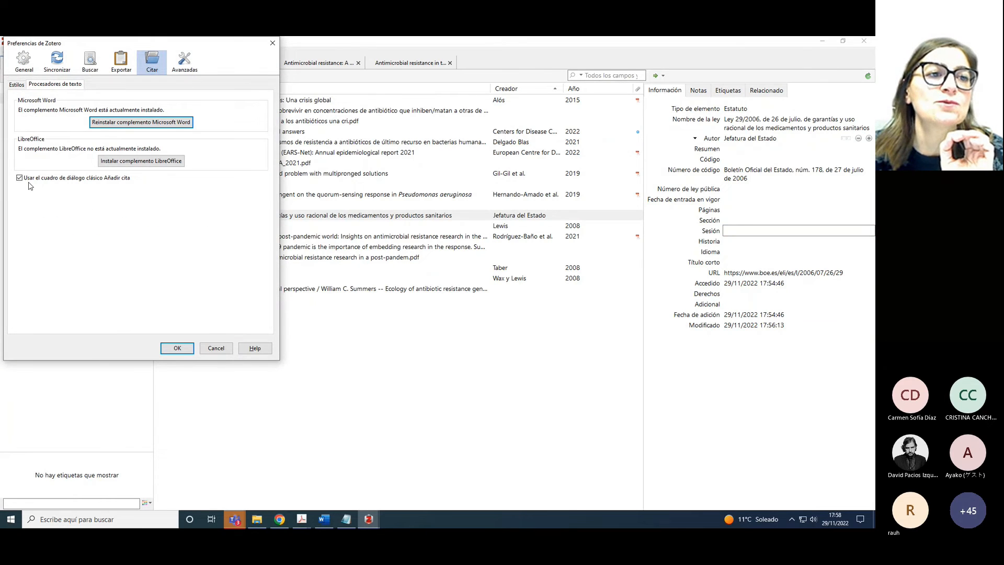
left_click(177, 348)
Insert the APA citation (Gil-Gil et al., 2019) after 'cita entre paréntesis' in the Word document
left_click(325, 523)
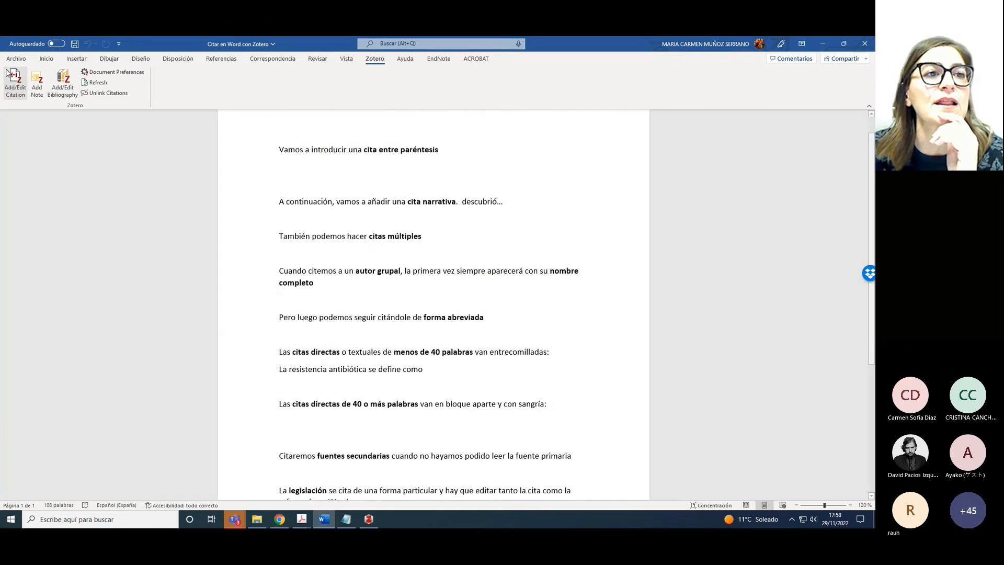
left_click(15, 89)
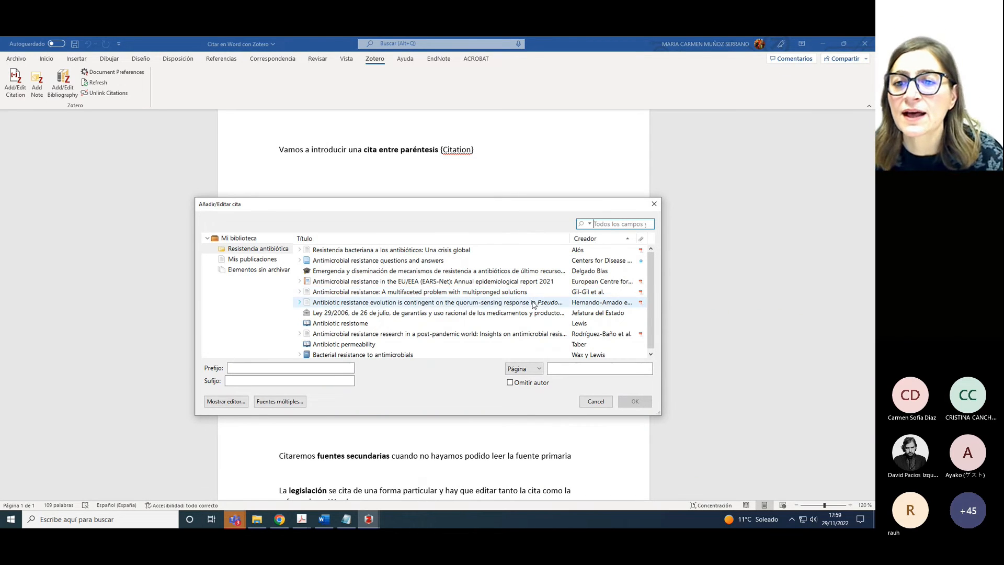
left_click(336, 294)
left_click(634, 401)
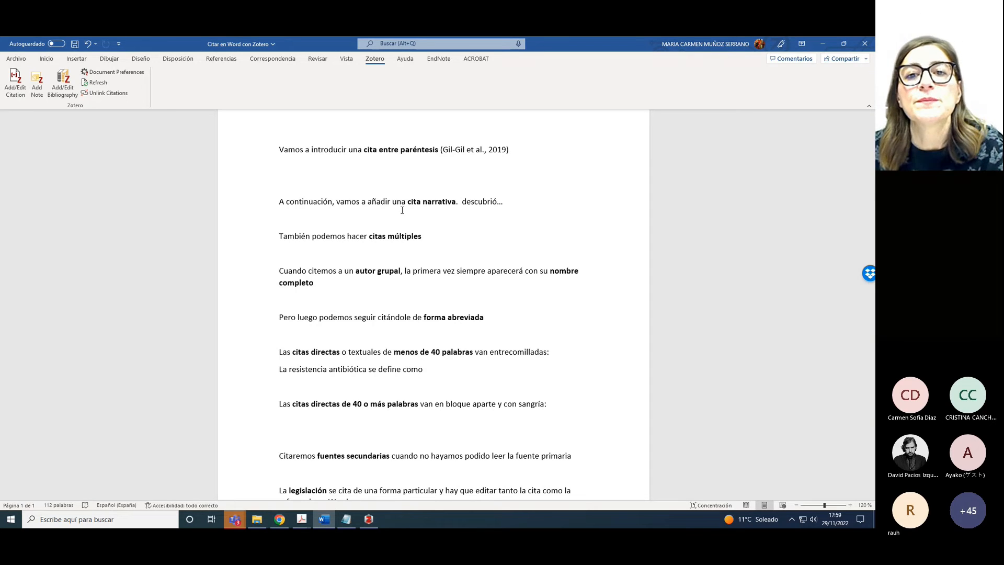
Type the author name 'Delgado-Blas' just before 'descubrió…' in the narrative sentence
left_click(460, 203)
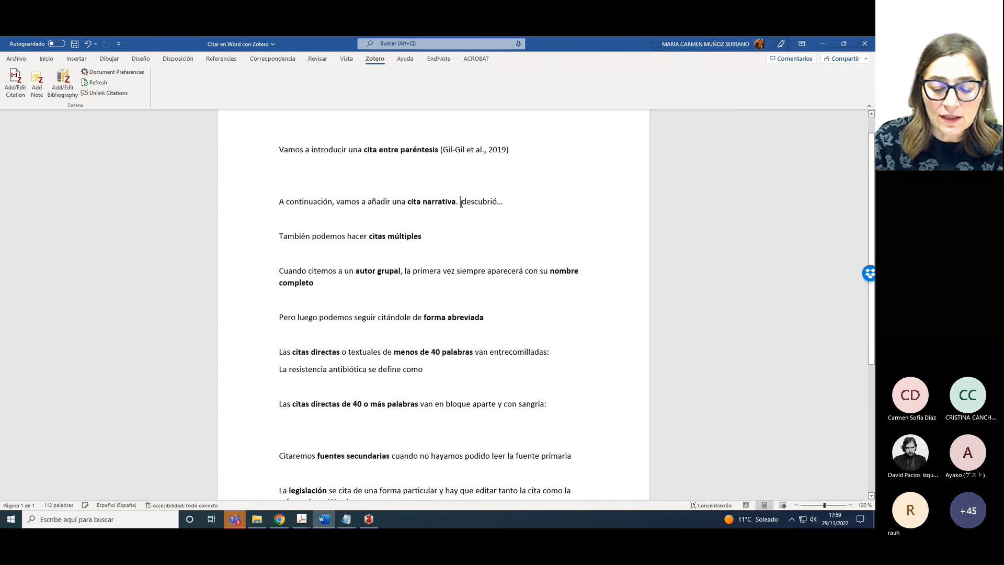
type("Delaga")
key("BackSpace")
key("BackSpace")
key("BackSpace")
type("gado-Blas")
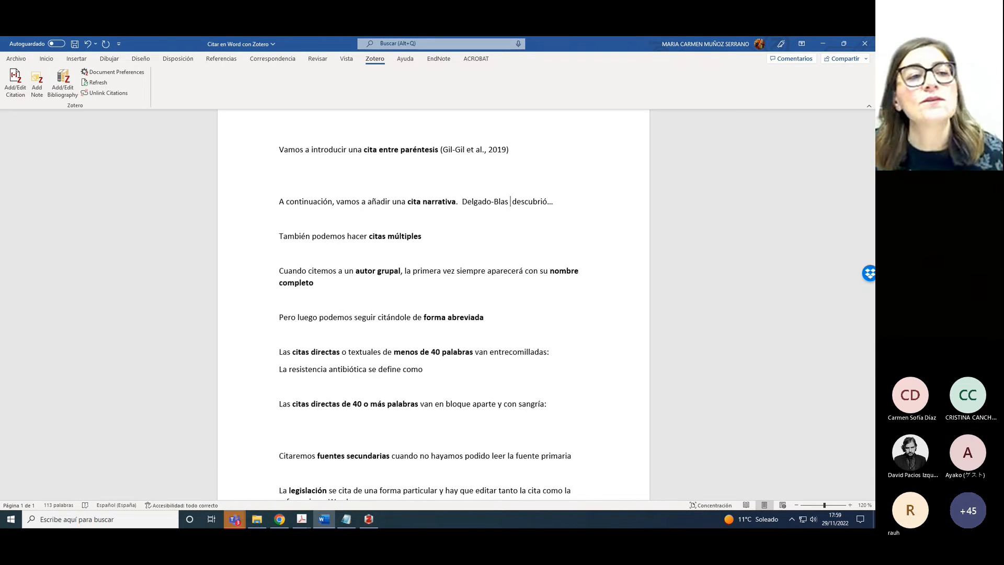
Insert a year-only Zotero citation (2021) for the Delgado Blas record, omitting the author
left_click(9, 91)
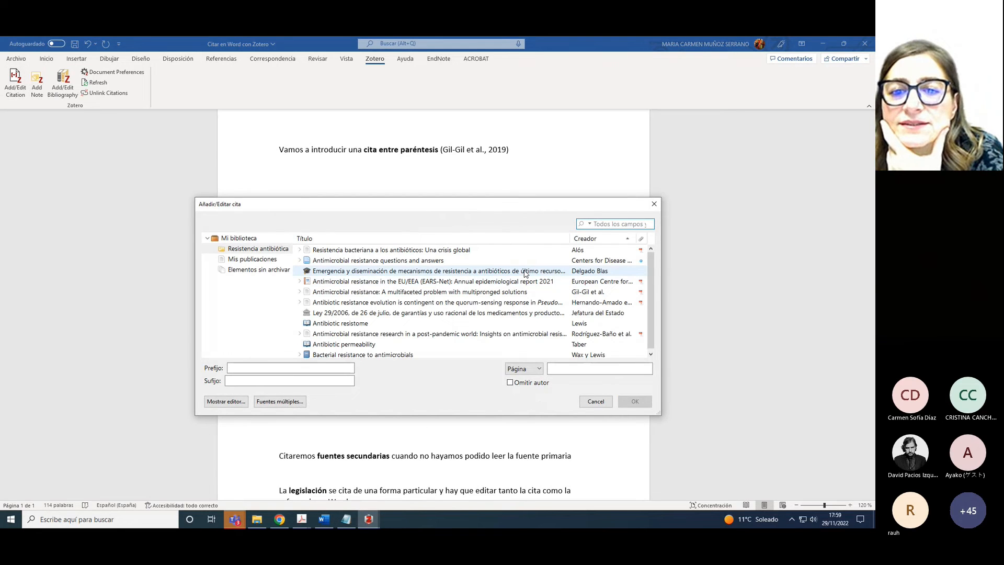
left_click(525, 272)
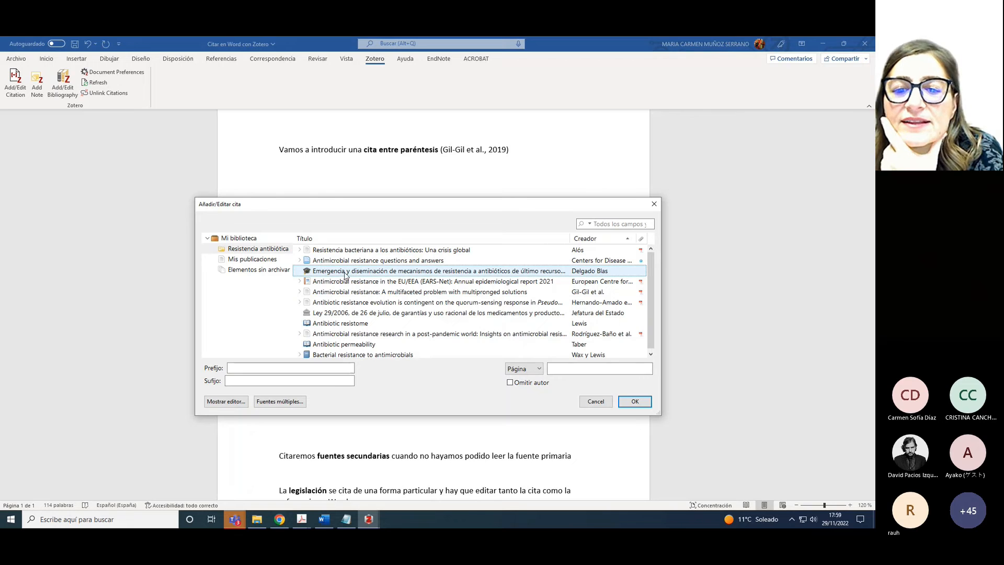
left_click(510, 383)
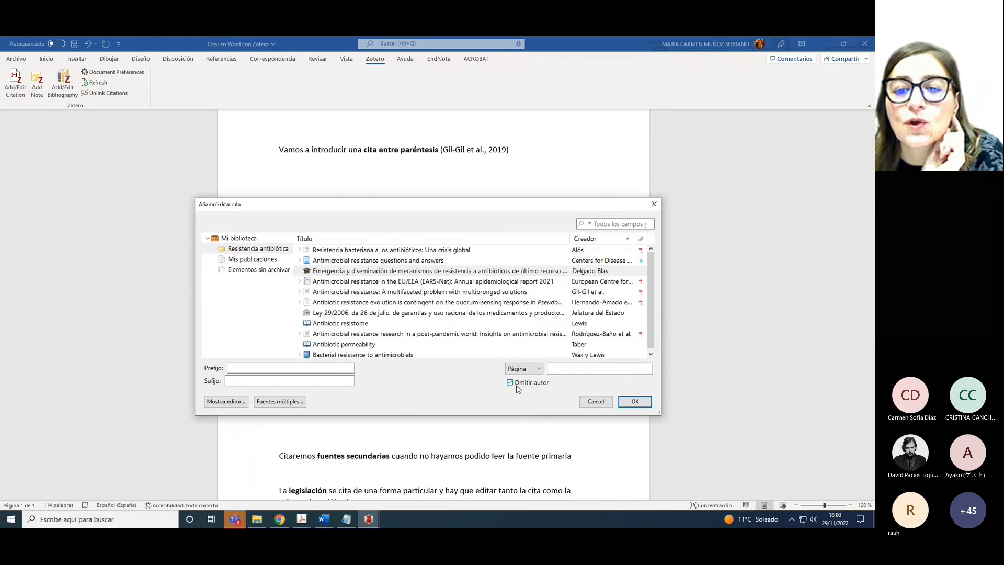
left_click(631, 407)
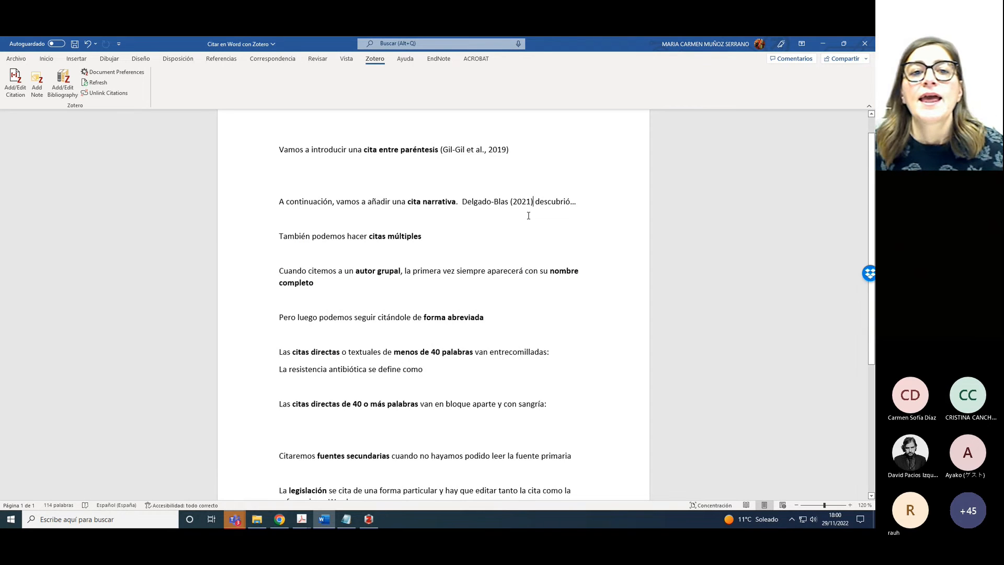
left_click(441, 236)
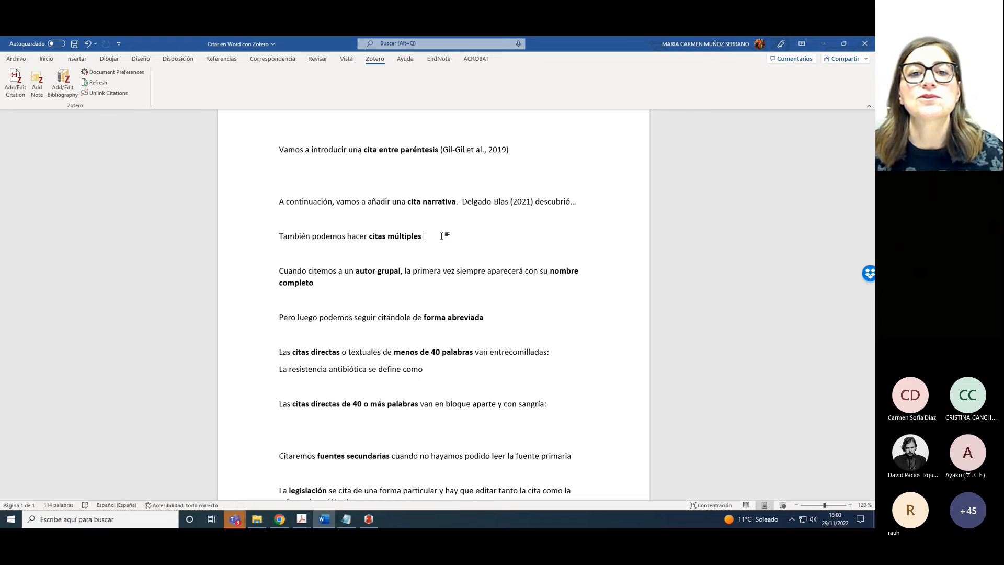
Insert one combined citation of Delgado Blas 2021, Taber's Antibiotic permeability and Hernando-Amado 2019
left_click(16, 95)
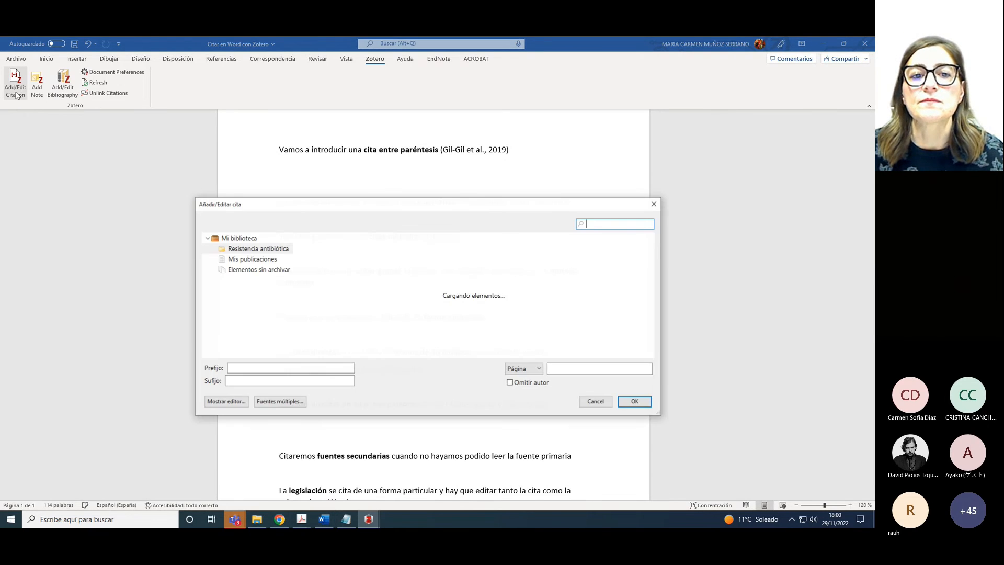
left_click(273, 404)
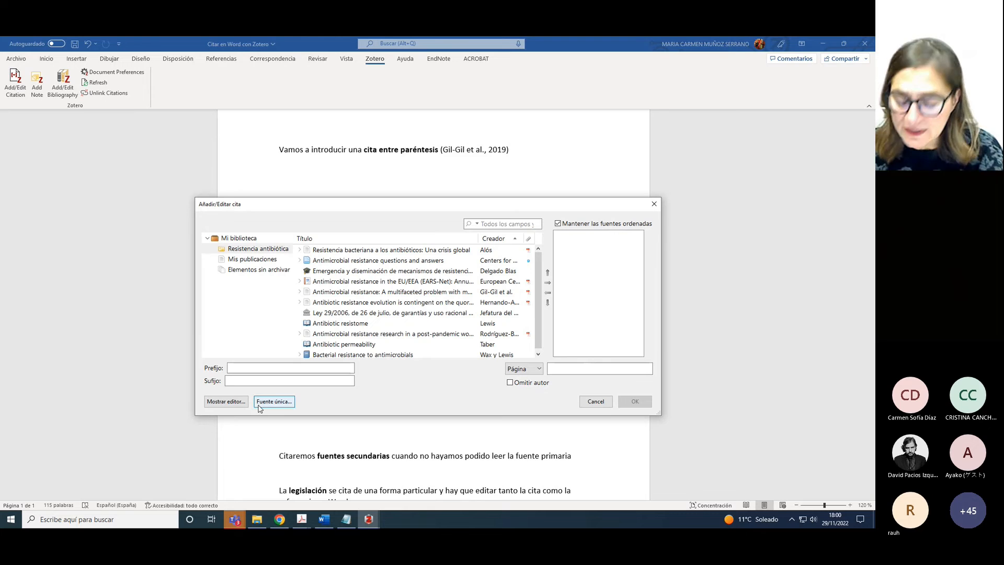
left_click(444, 271)
left_click(548, 283)
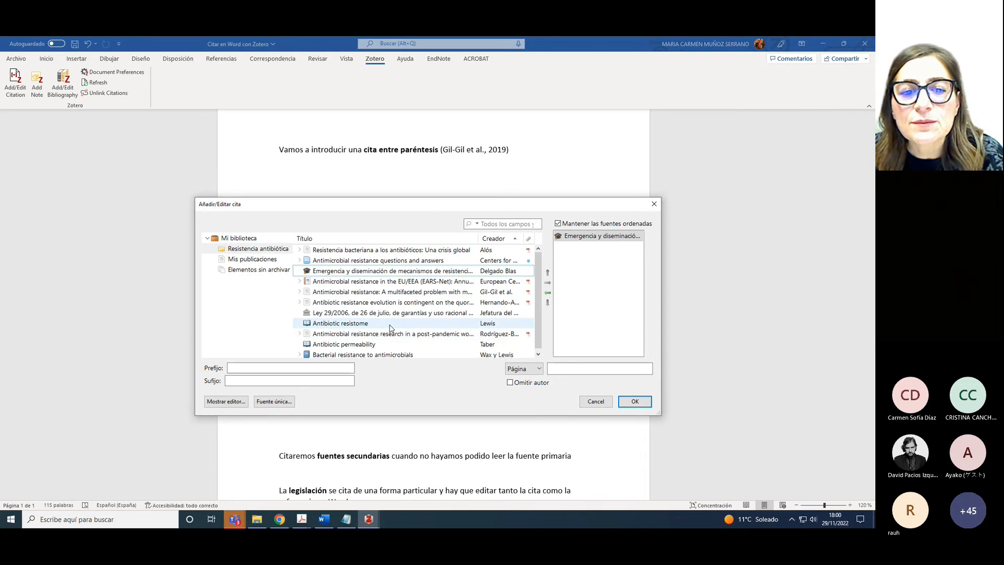
left_click(388, 343)
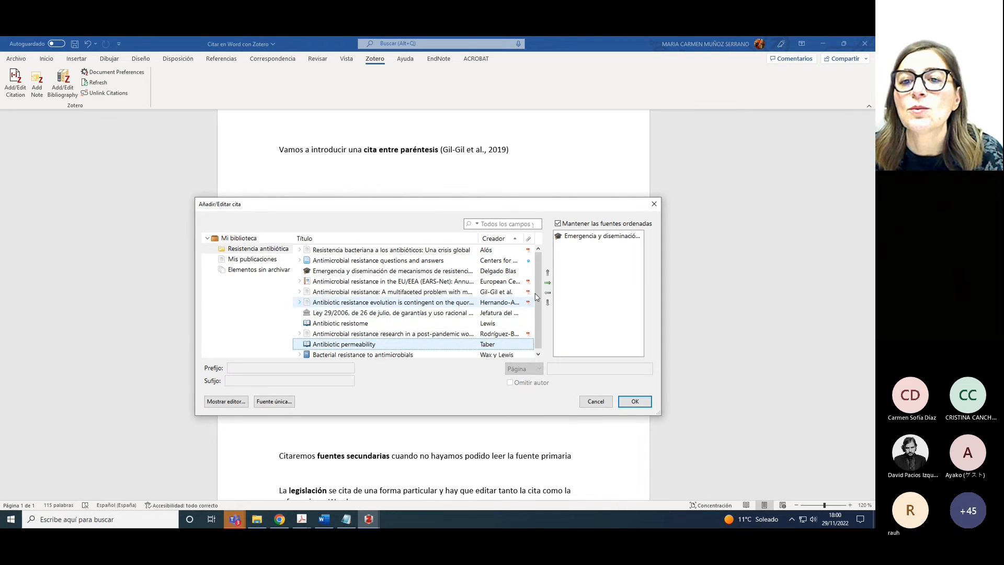
left_click(548, 283)
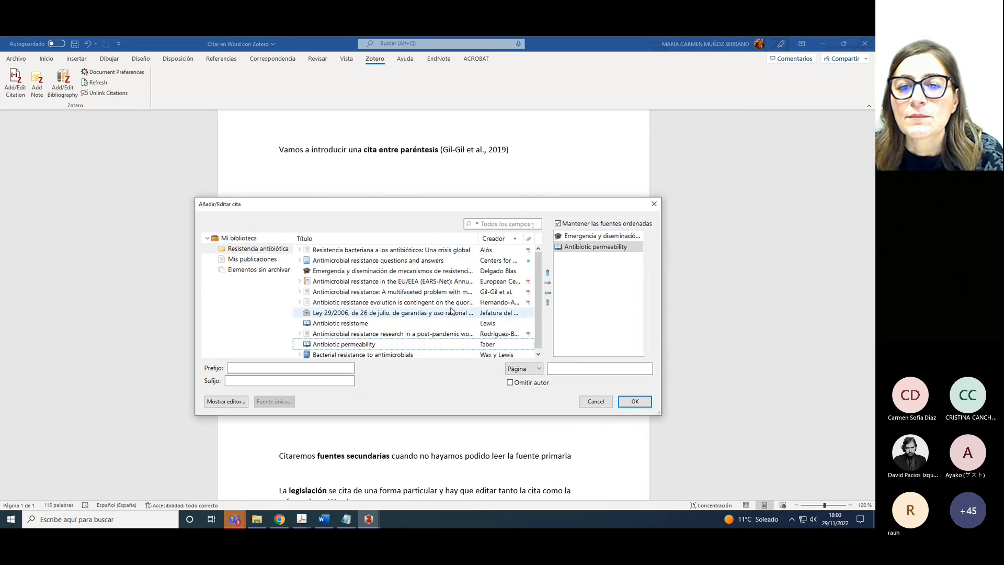
left_click(384, 303)
left_click(548, 283)
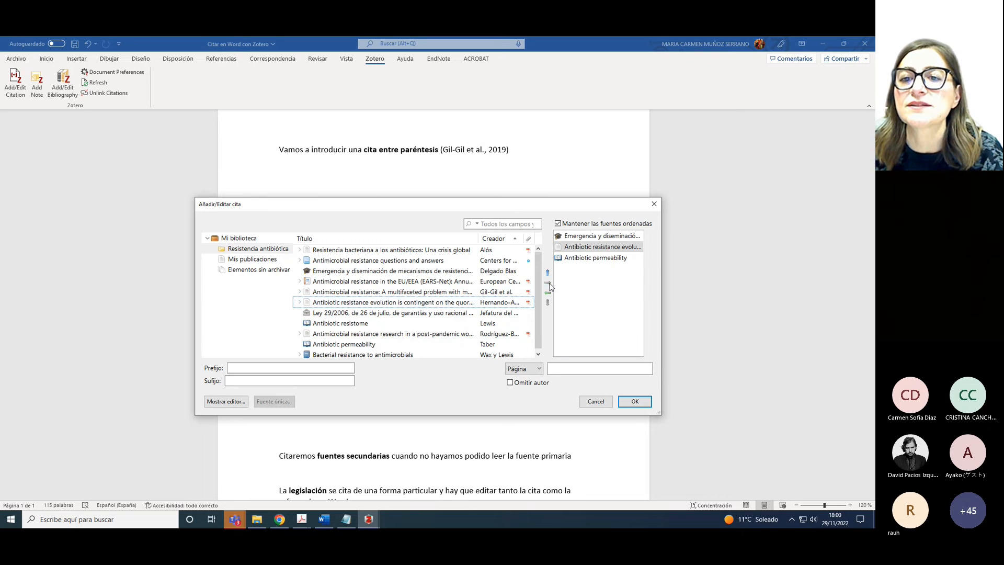
left_click(632, 401)
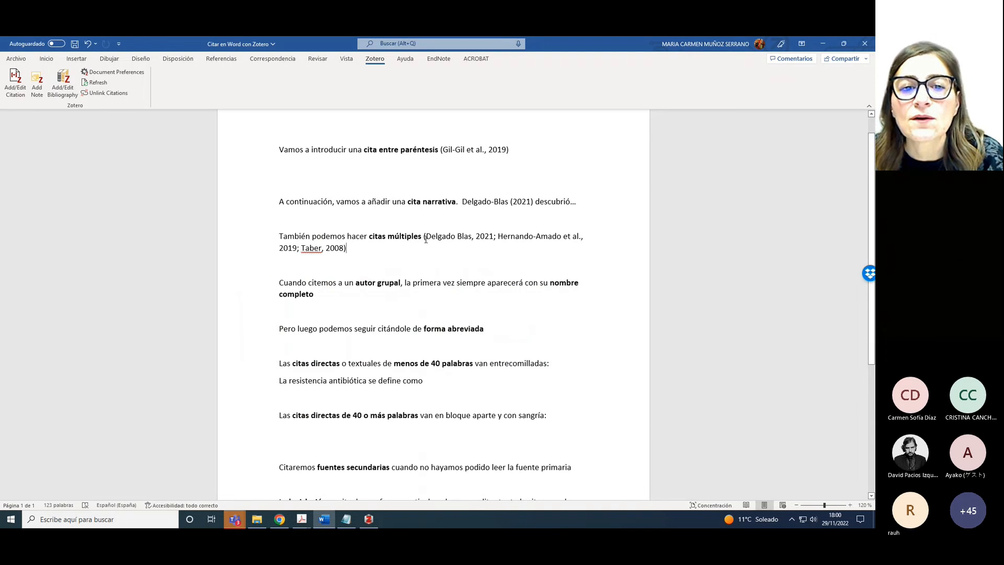
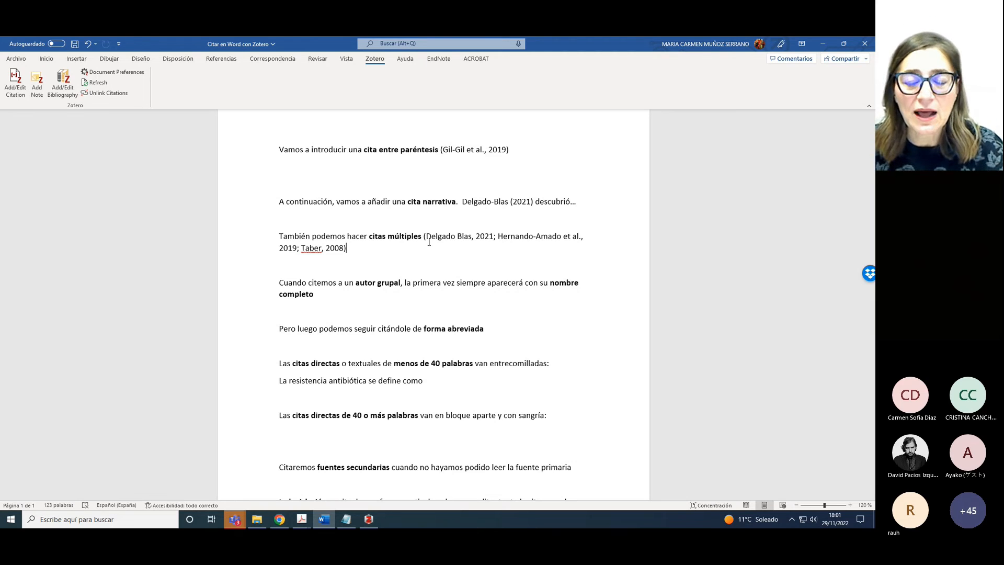
Cite the CDC antimicrobial resistance Q&A source after 'nombre completo', adding '[CDC]' after Prevention
left_click(331, 298)
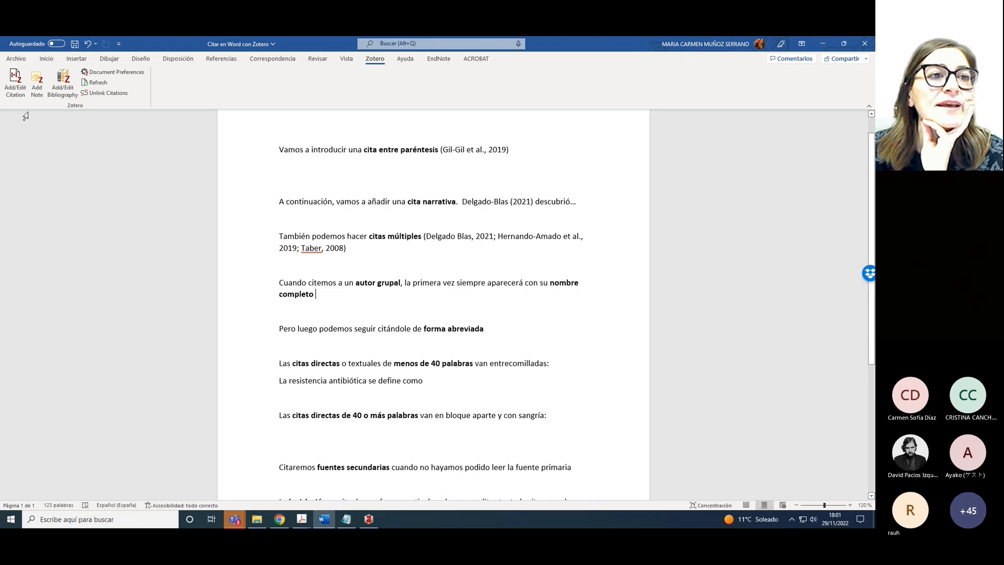
left_click(18, 97)
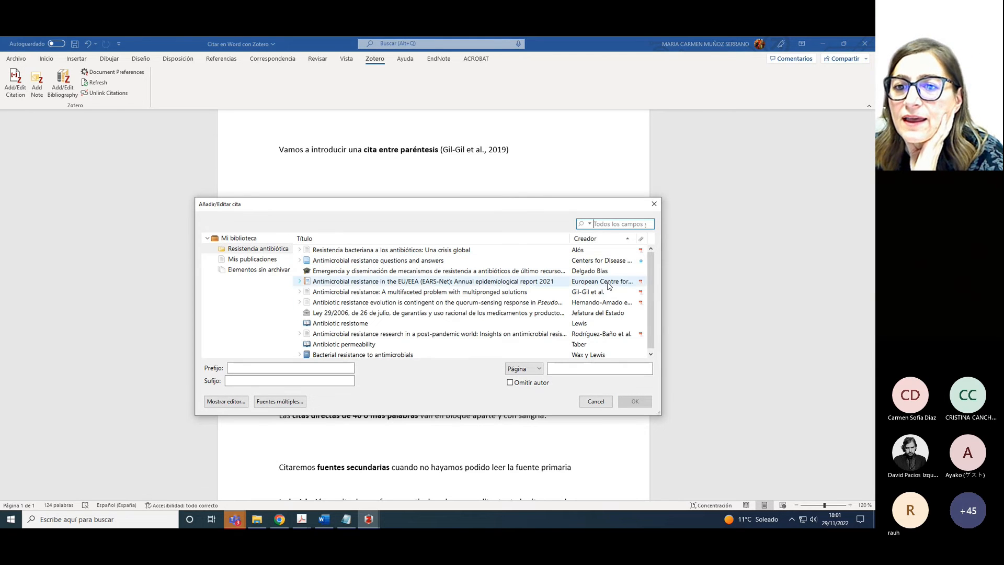
left_click(458, 261)
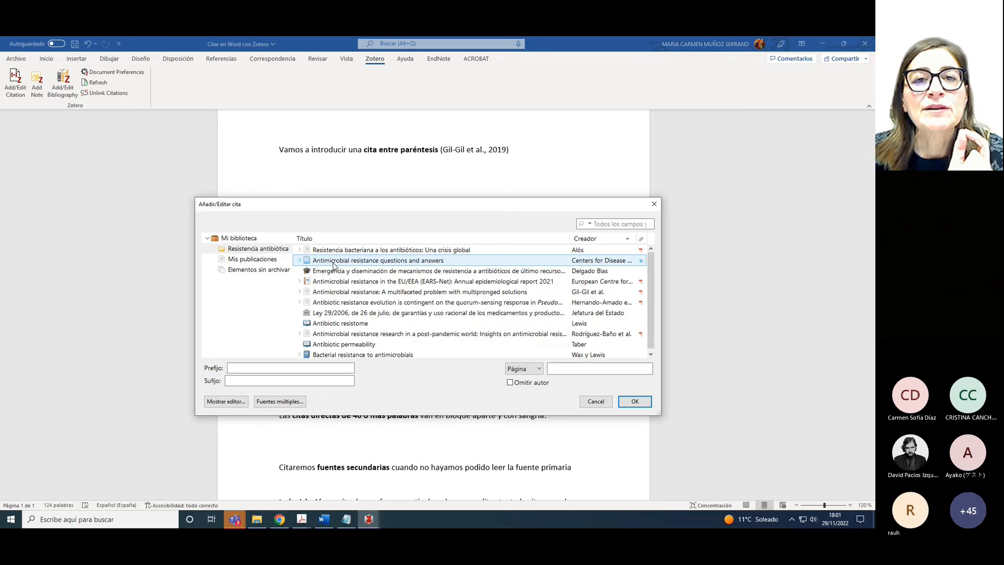
left_click(226, 402)
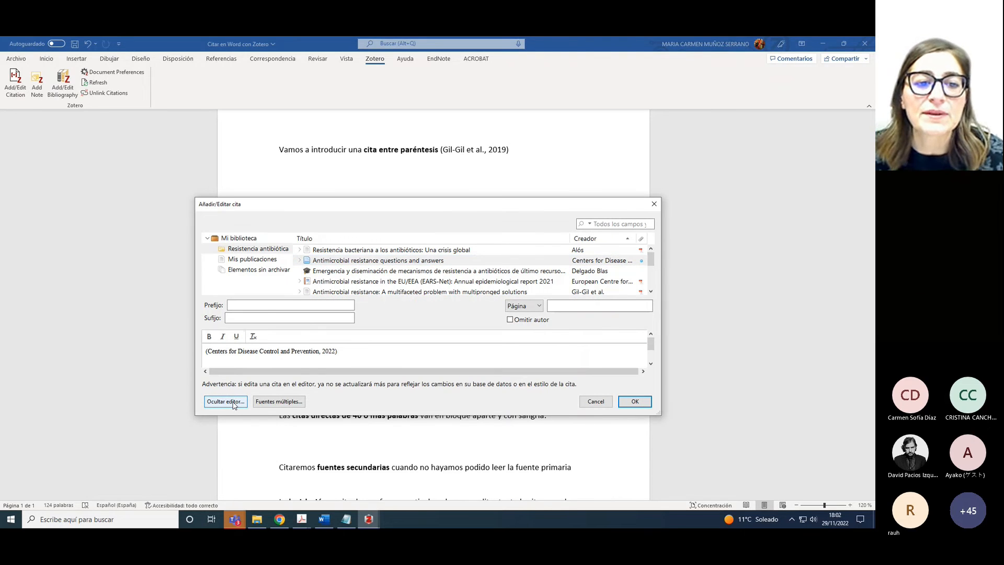
left_click(319, 352)
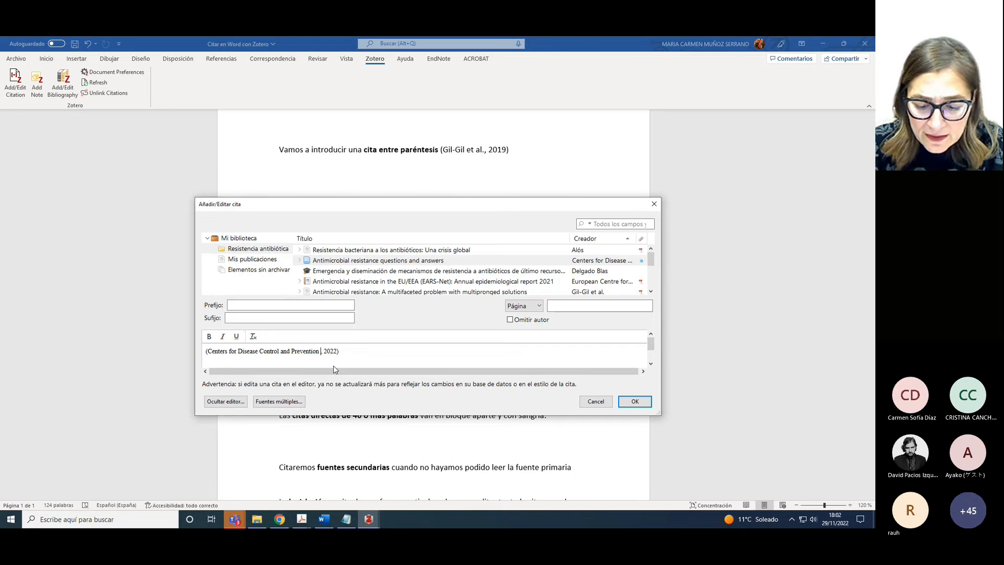
type("``")
key("BackSpace")
key("BackSpace")
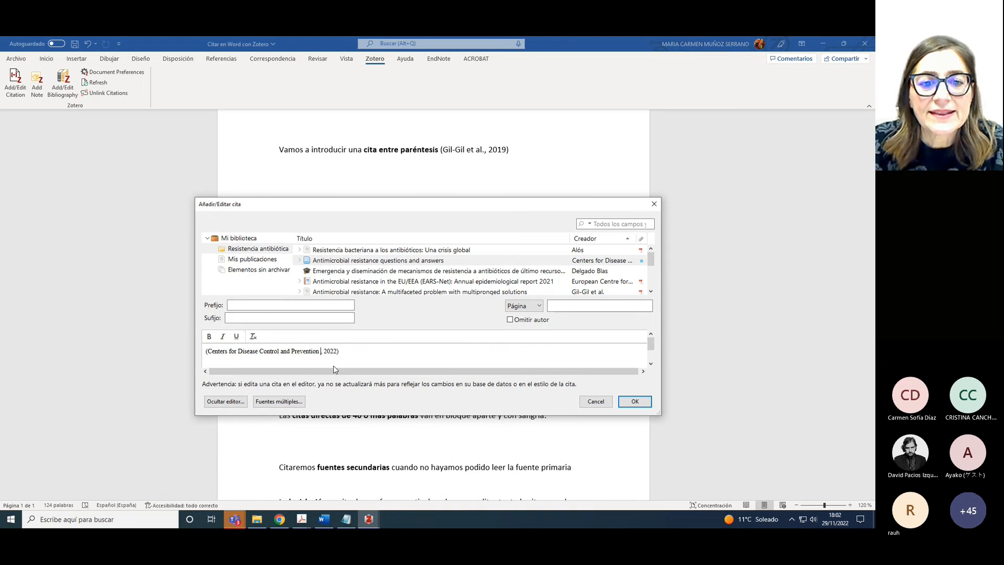
type("[")
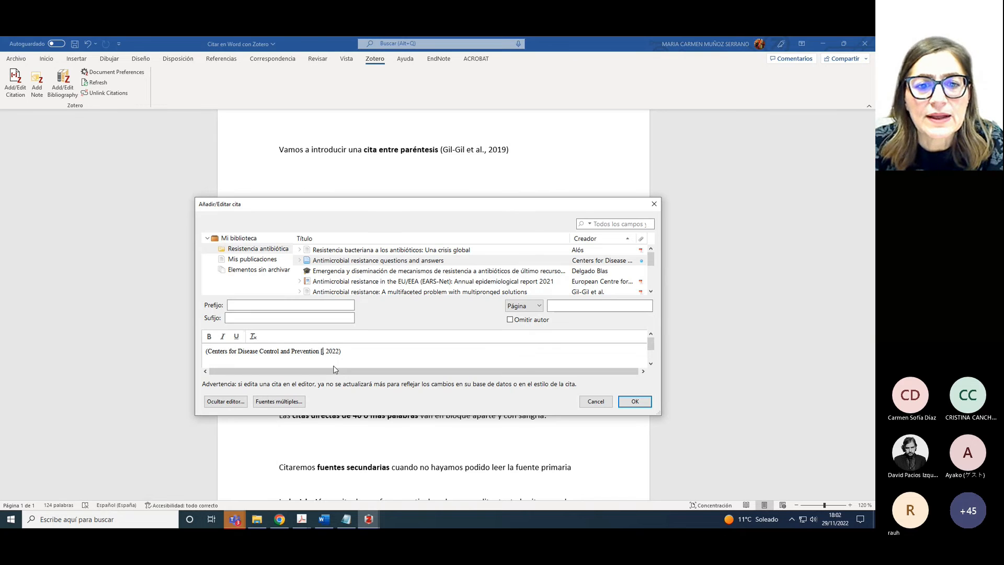
type("CDC")
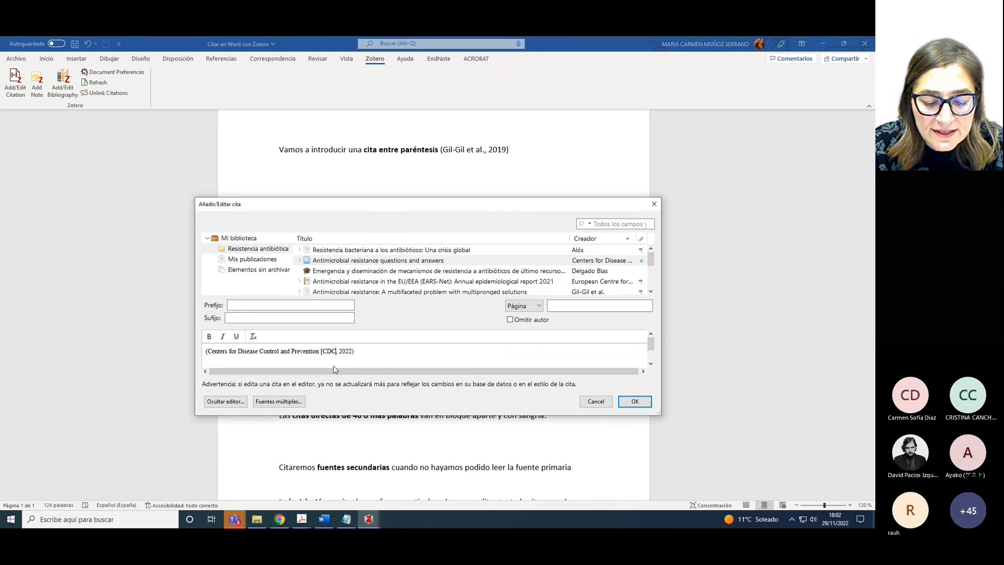
type("]")
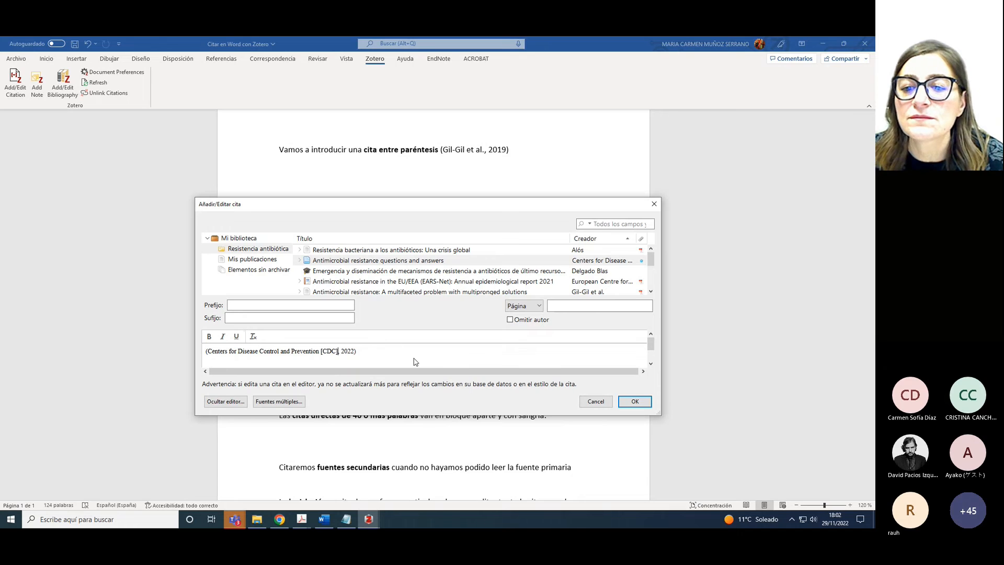
left_click(635, 401)
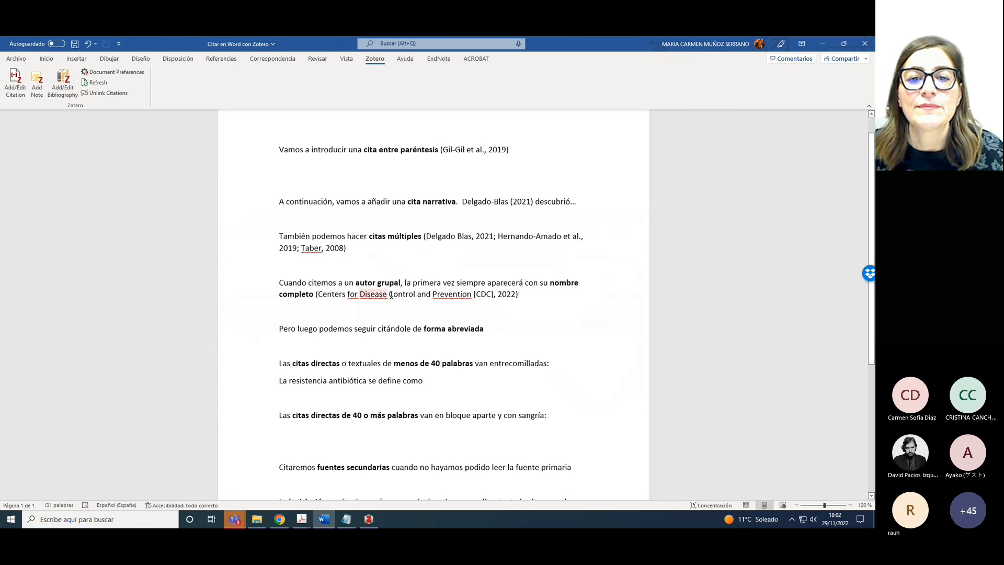
left_click(492, 328)
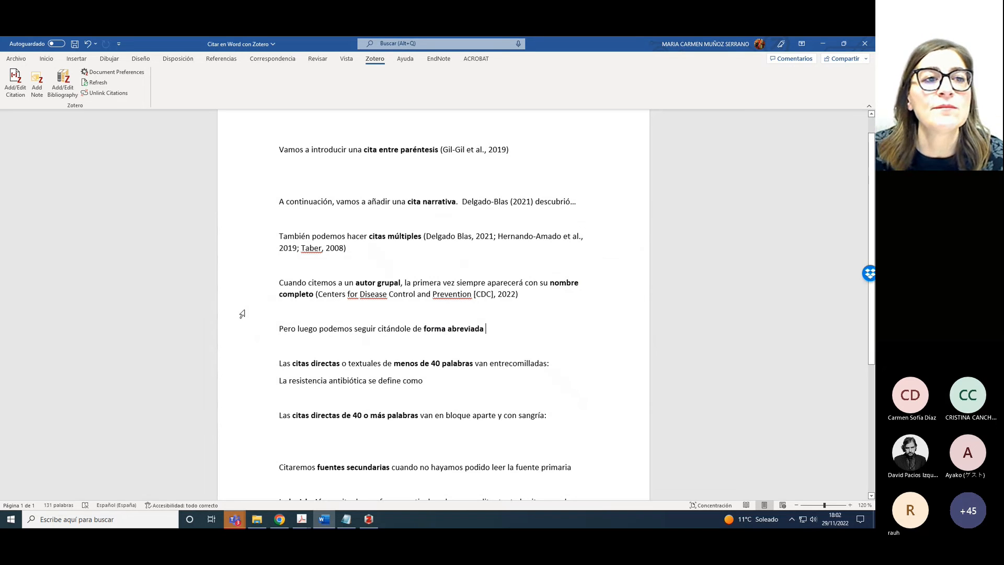
Cite the CDC Q&A source again, shortening the citation text to (CDC, 2022)
left_click(16, 92)
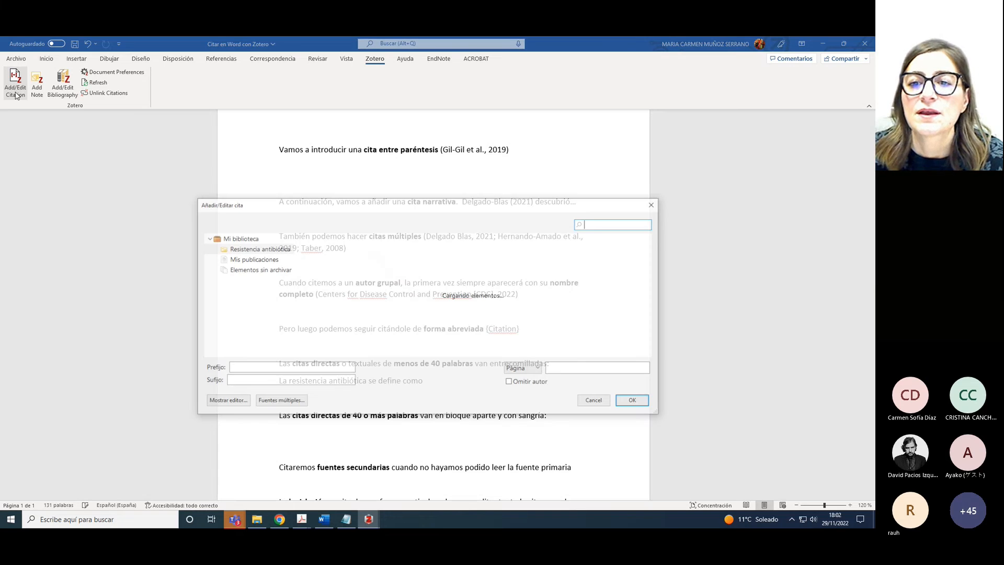
left_click(430, 263)
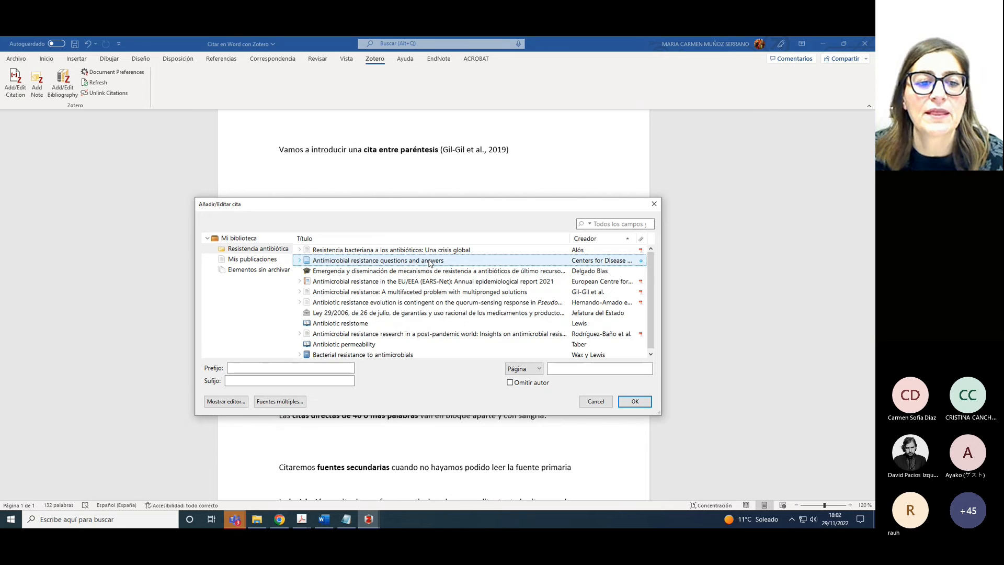
left_click(225, 401)
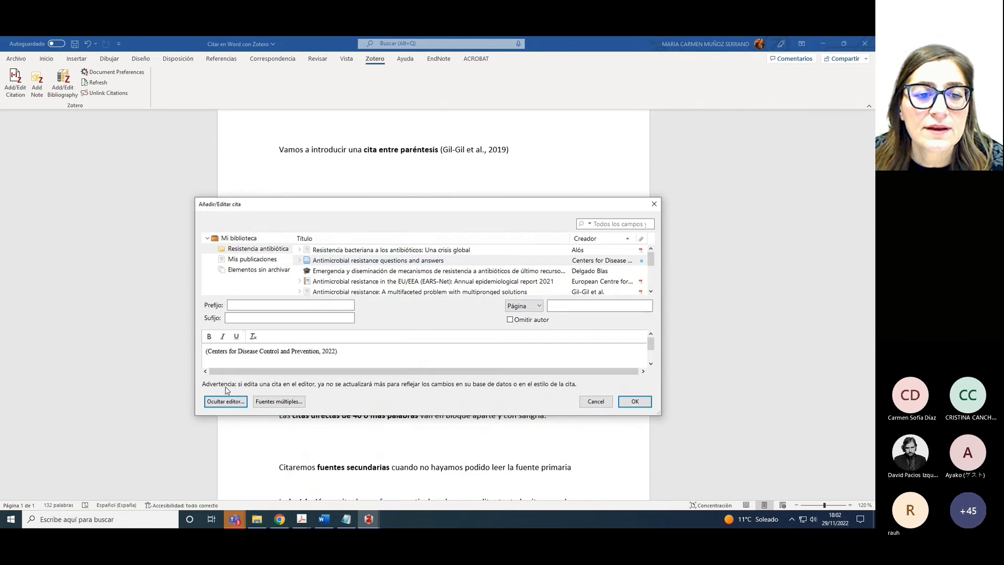
left_click_drag(211, 351, 317, 353)
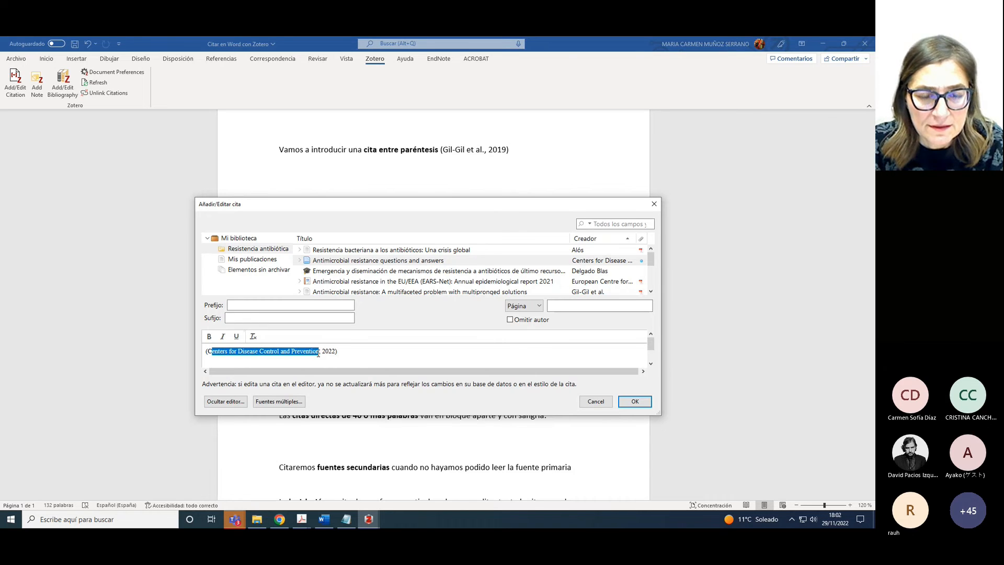
type("DC")
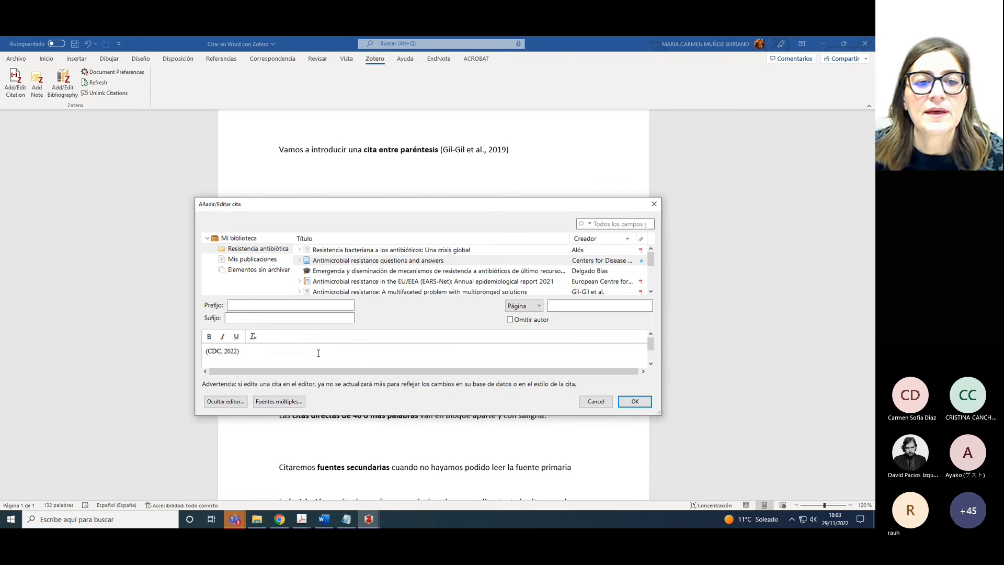
left_click(630, 401)
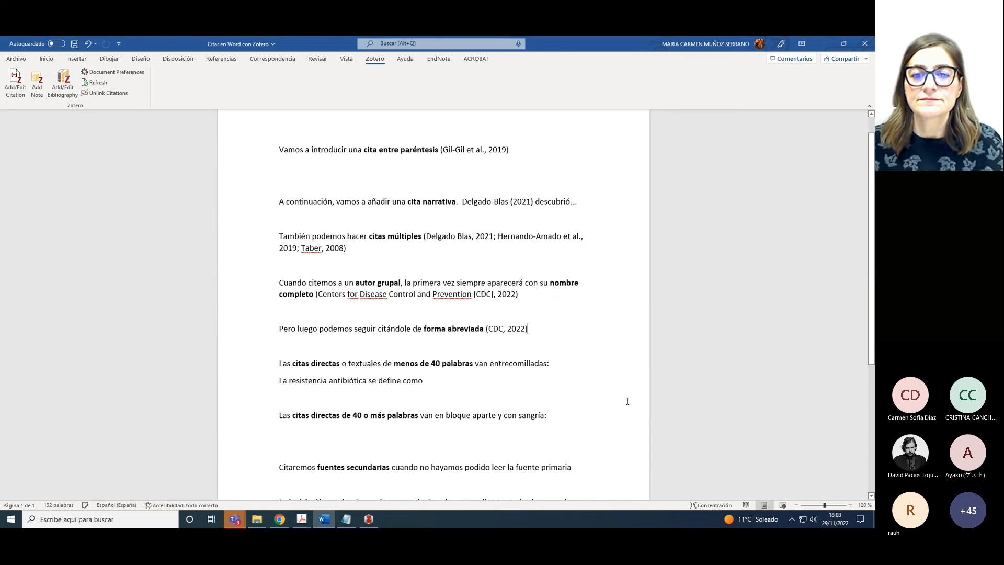
After 'se define como', insert the saved Alós quote note cited as (Alós, 2015, p. 693)
left_click(559, 363)
left_click(451, 386)
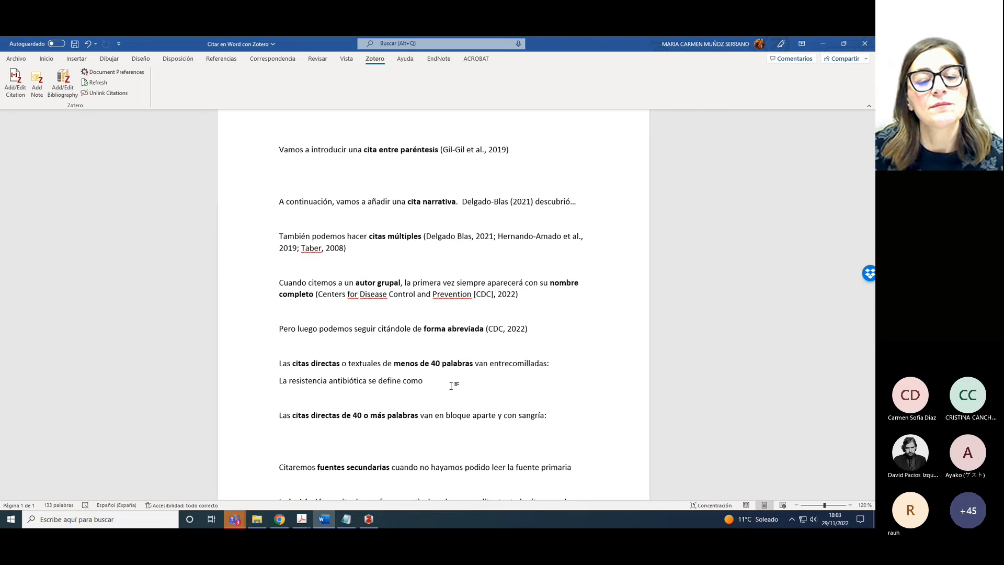
left_click(14, 97)
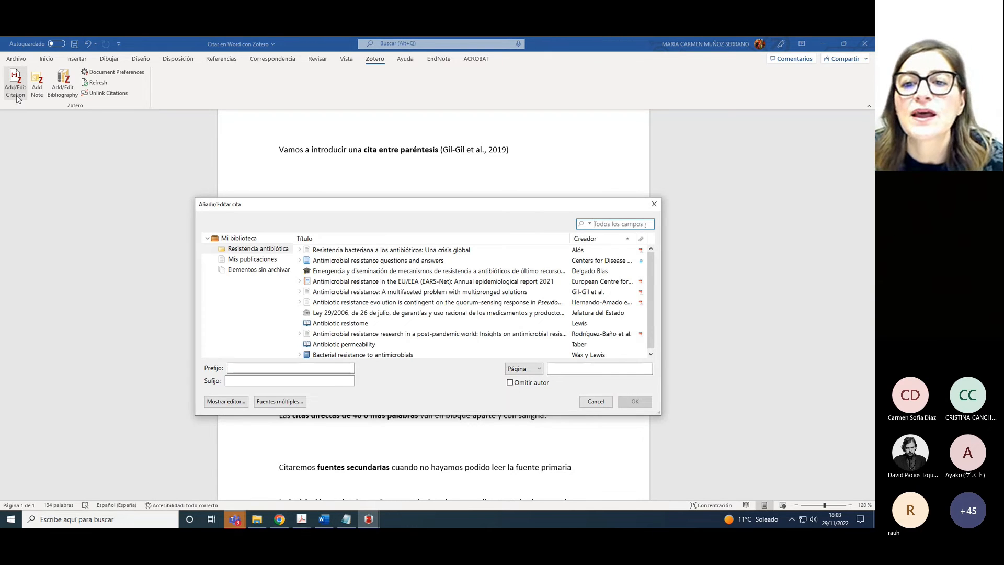
left_click(299, 250)
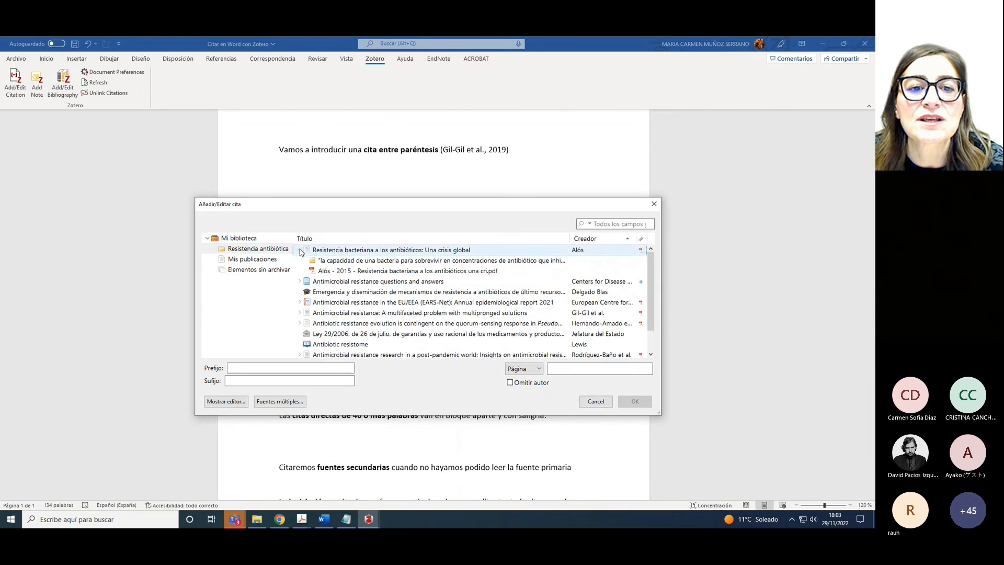
left_click(329, 263)
left_click(634, 401)
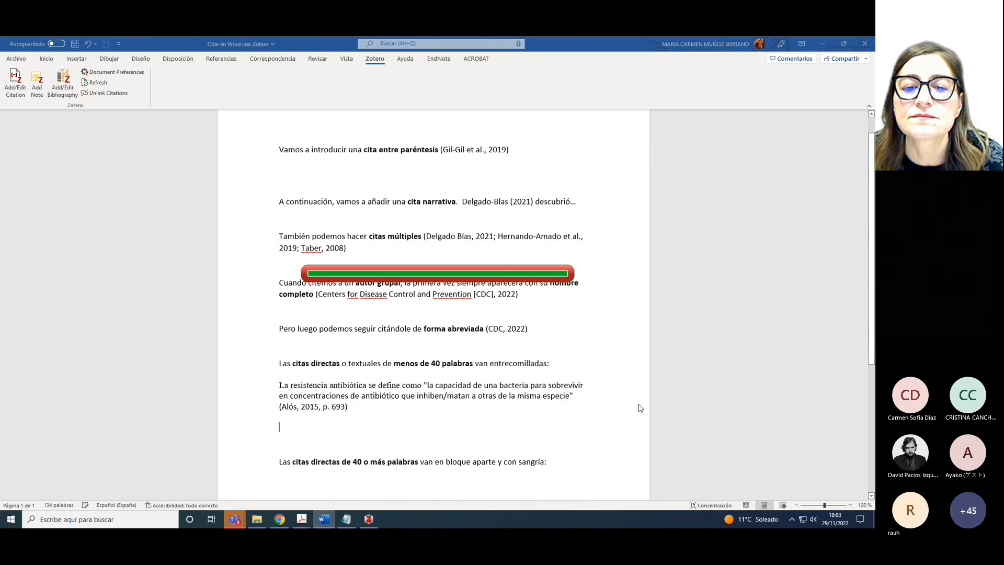
Set the inserted Alós quote paragraph in Calibri
double_click(264, 388)
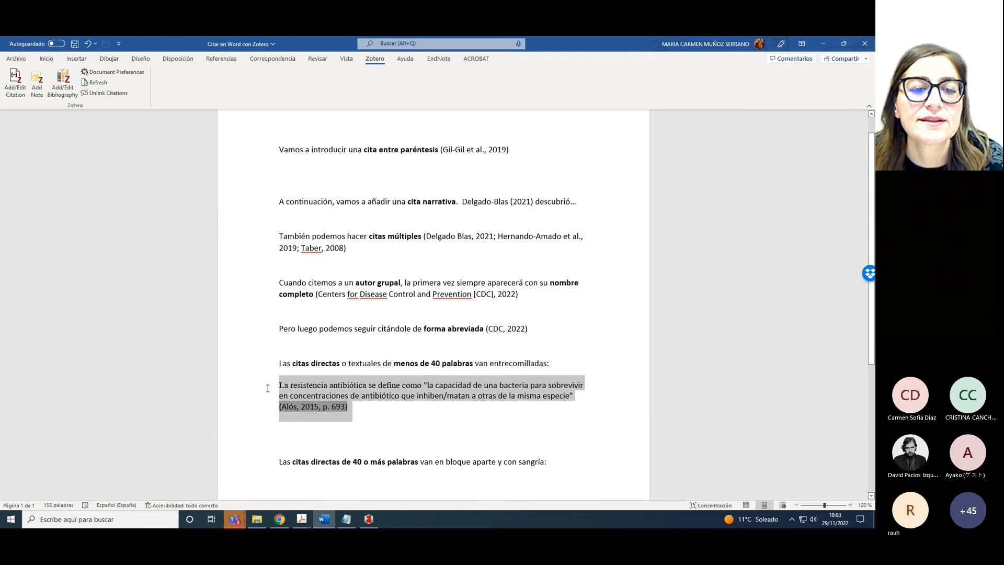
left_click(47, 59)
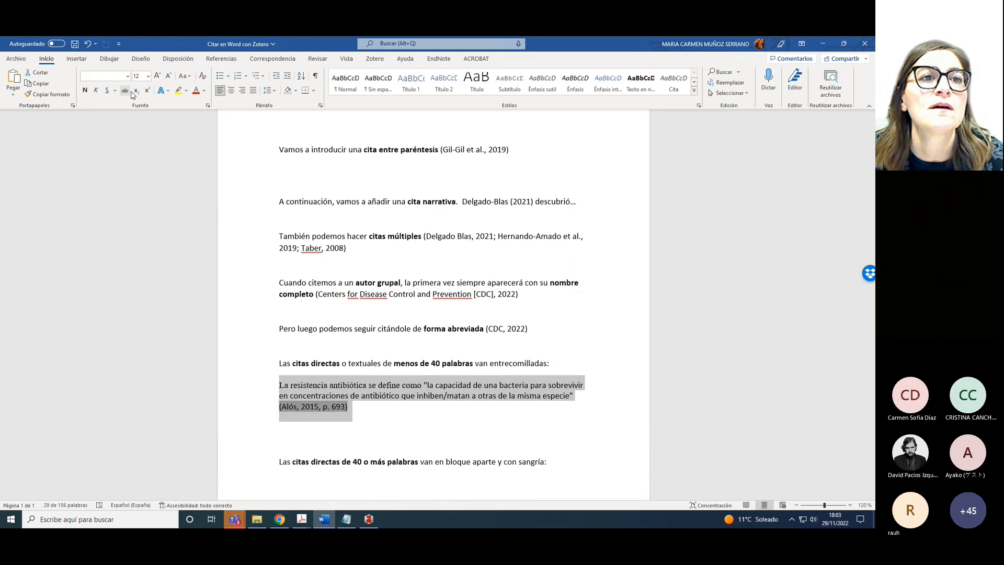
left_click(127, 76)
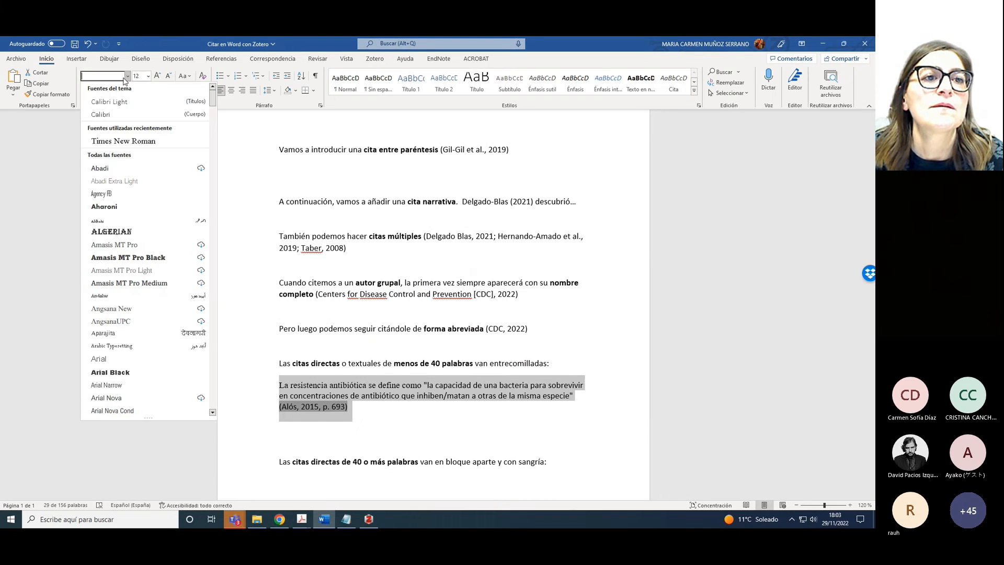
left_click(109, 114)
left_click(371, 423)
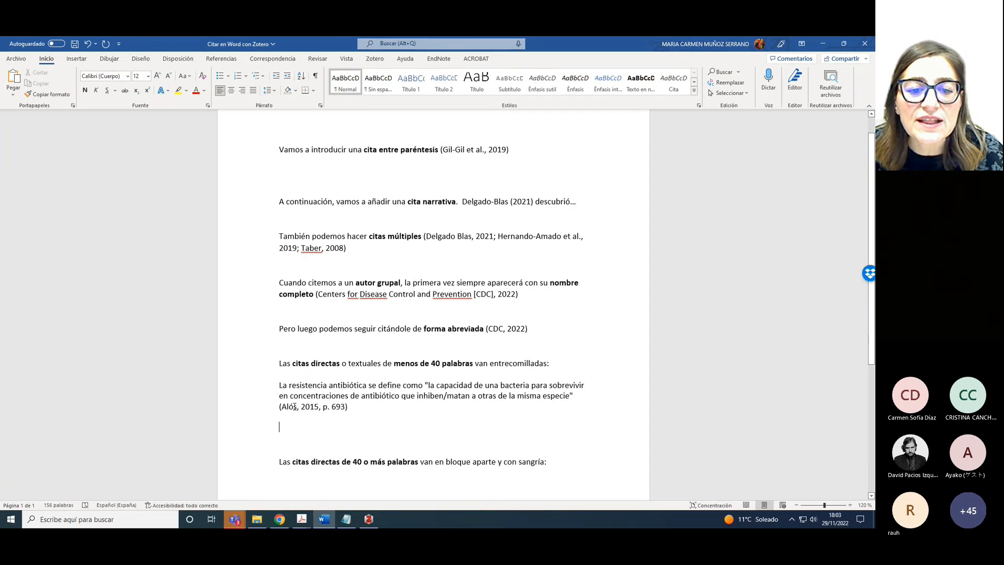
End the Alós citation with a period and delete the blank lines below it
left_click(576, 397, "shift")
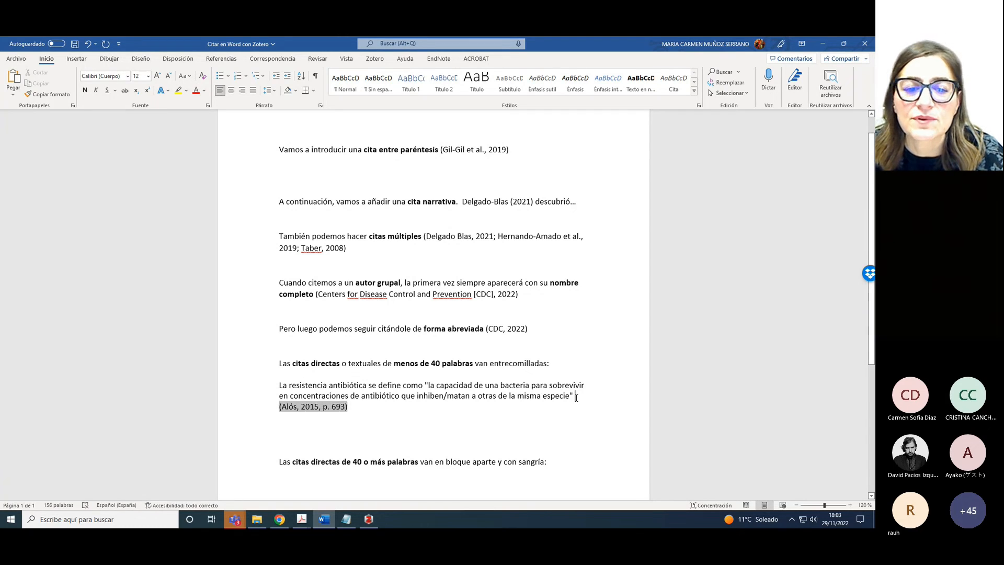
left_click(352, 410)
type(".")
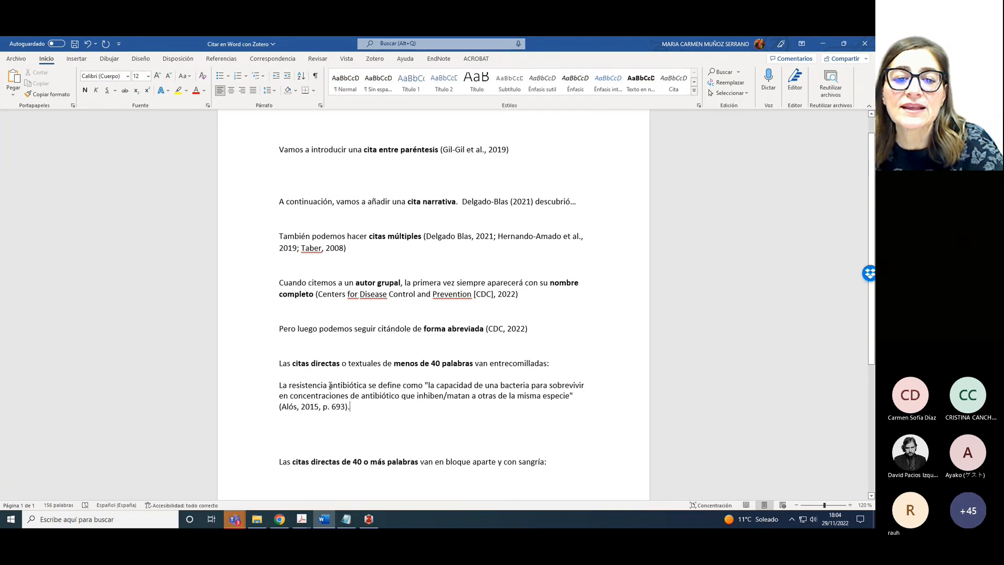
left_click(300, 426)
key("Delete")
key("Delete")
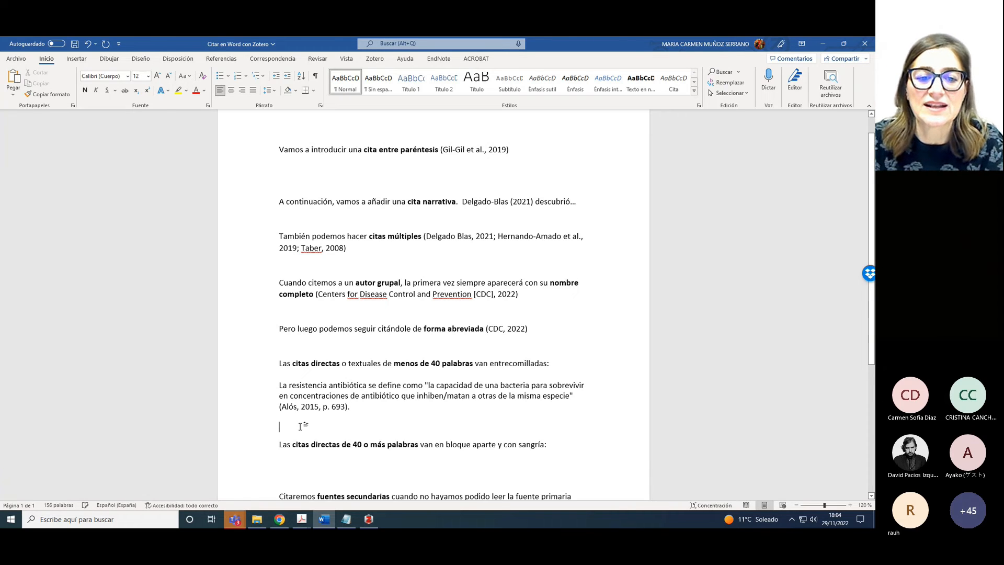
left_click(280, 452)
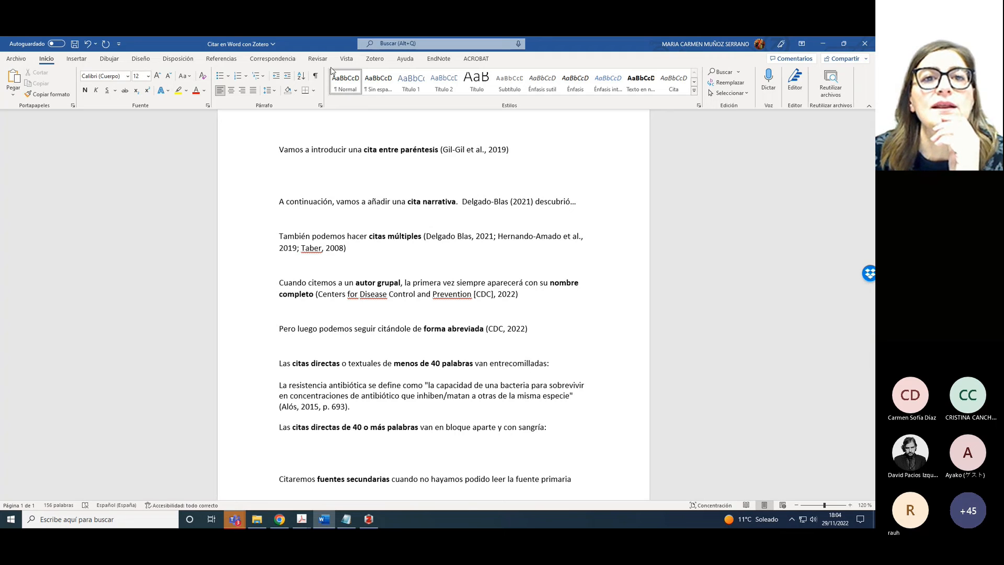
Insert the Rodríguez-Baño et al. quote note, cited (Rodríguez-Baño et al., 2021, p. 2)
left_click(375, 62)
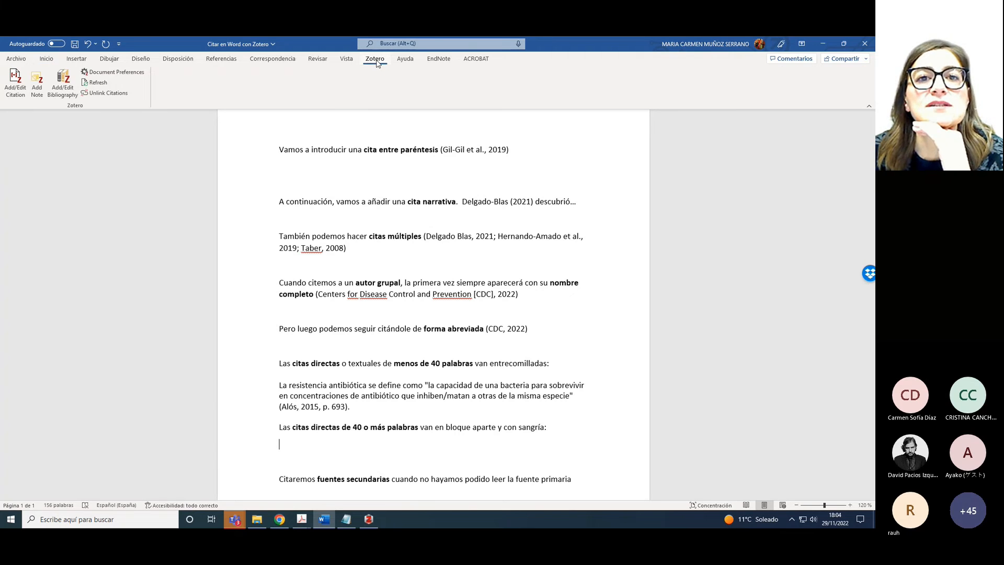
left_click(15, 83)
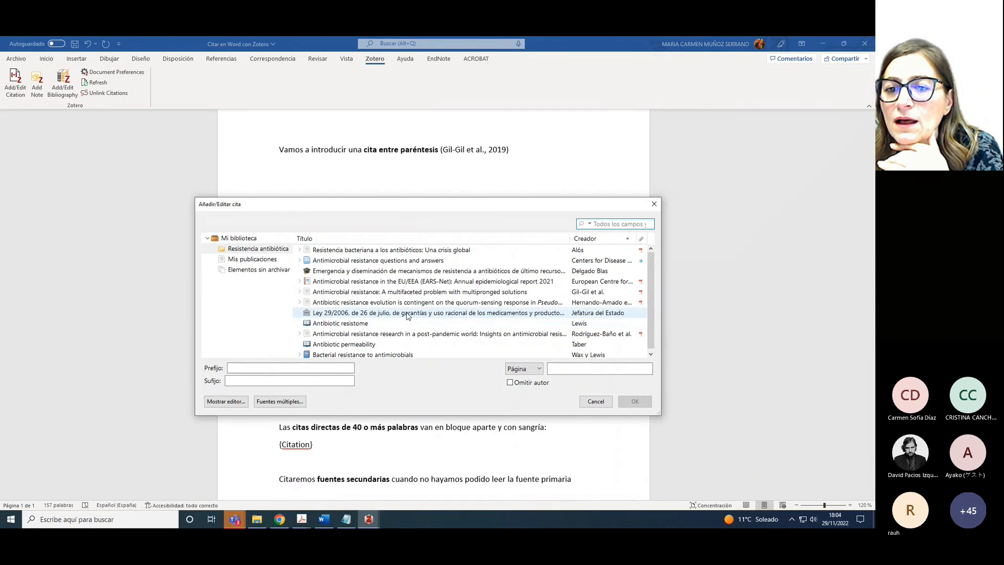
left_click(299, 334)
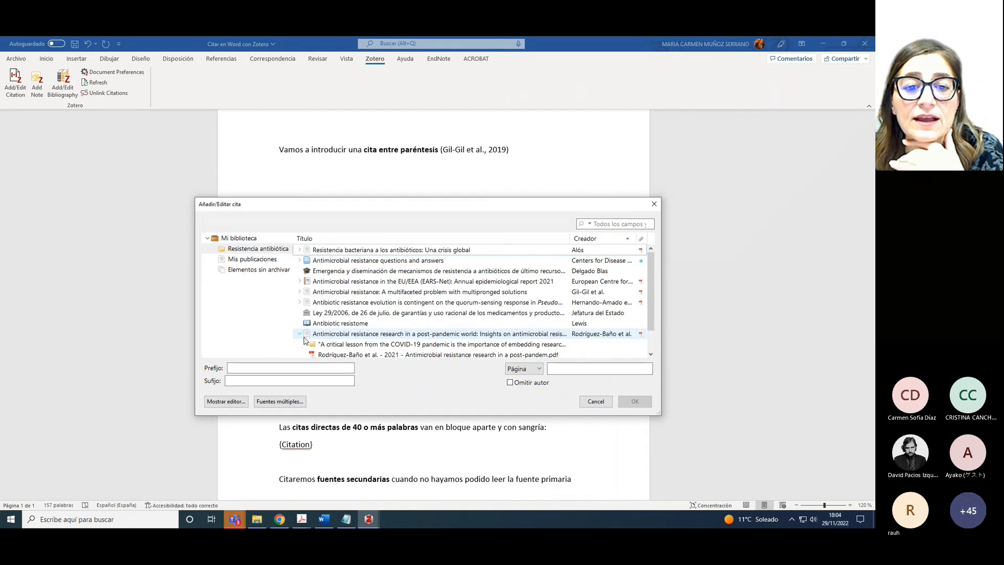
left_click(345, 346)
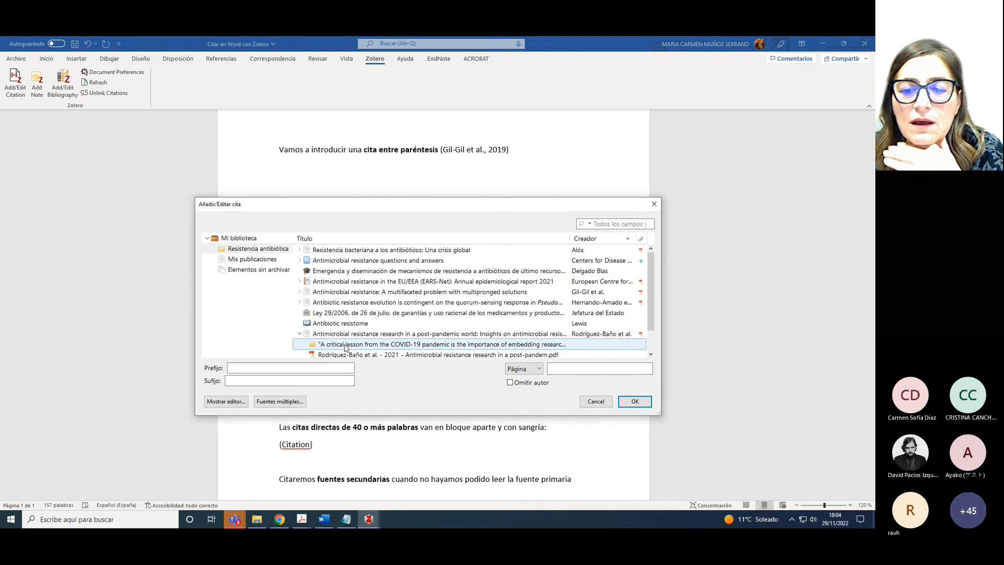
left_click(634, 401)
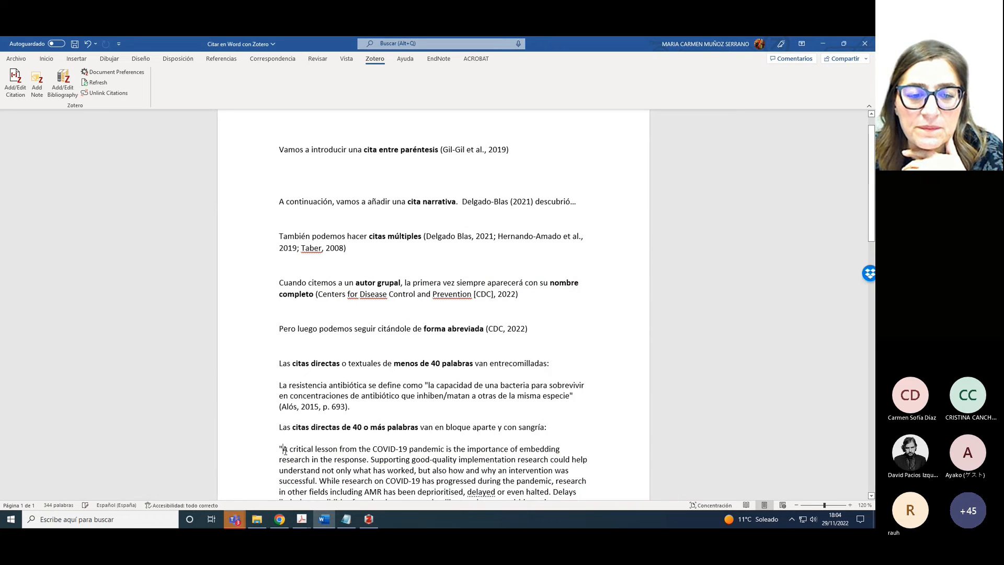
Remove the opening and closing quotation marks around the long COVID-19 quote
key("BackSpace")
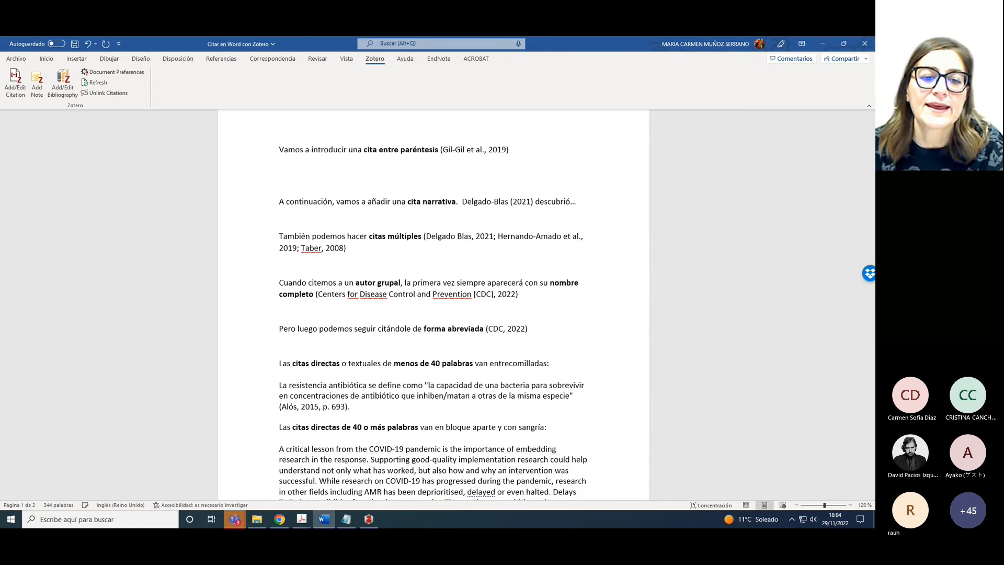
scroll(293, 447, "down", 1)
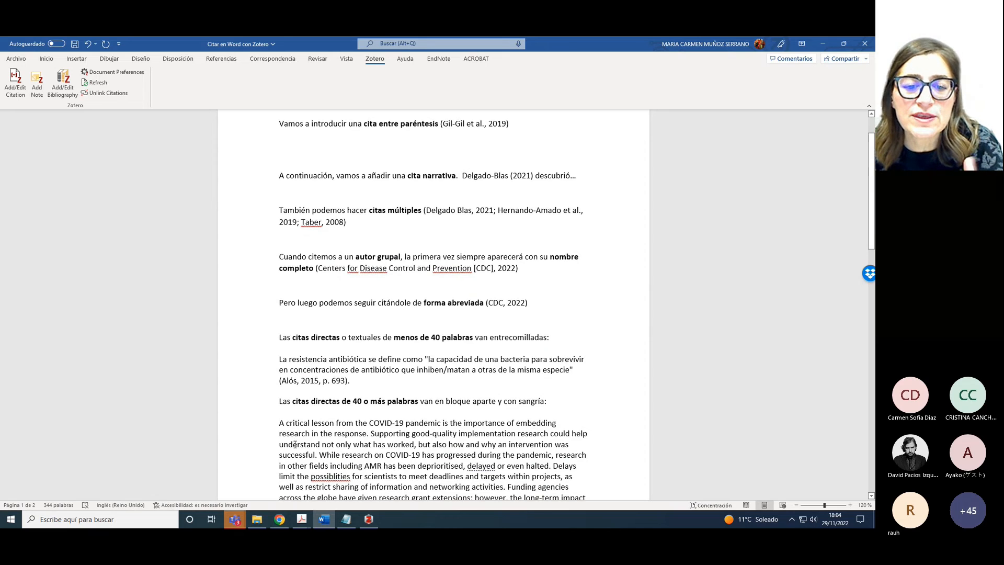
scroll(296, 443, "down", 2)
scroll(299, 440, "down", 1)
scroll(299, 440, "down", 2)
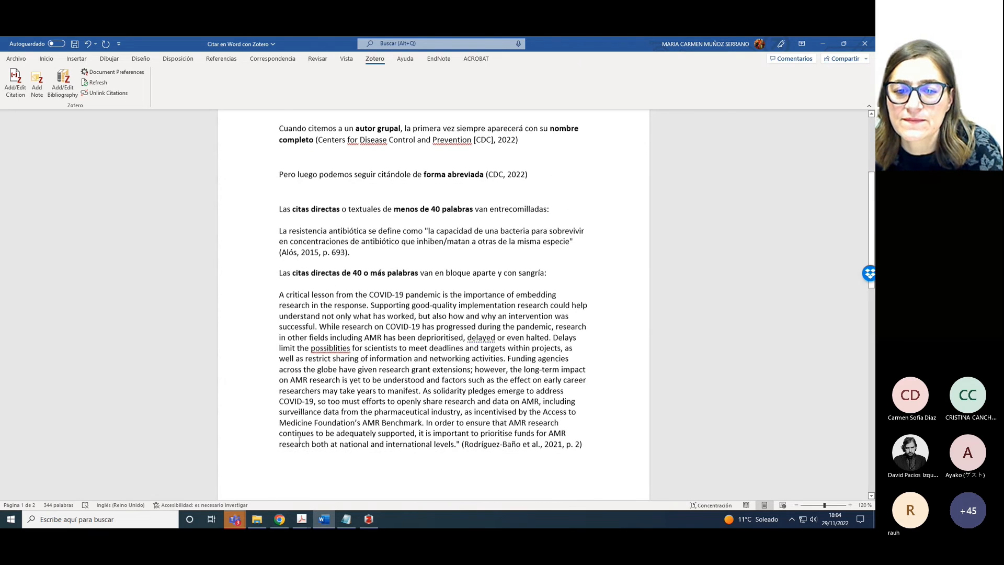
left_click(459, 442)
key("BackSpace")
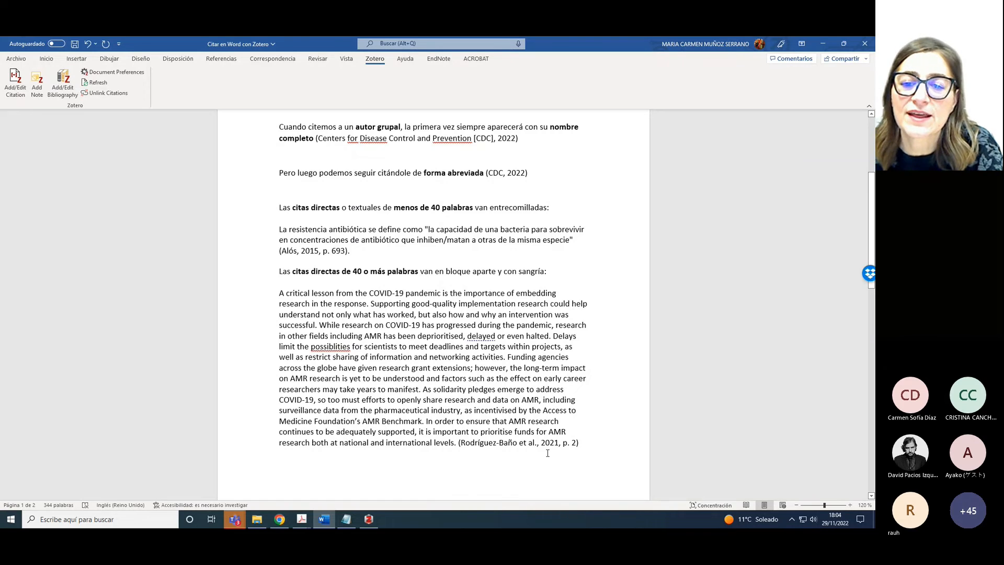
Give the whole Rodríguez-Baño block quote and its citation a 1,2 cm left indent
left_click_drag(584, 445, 283, 299)
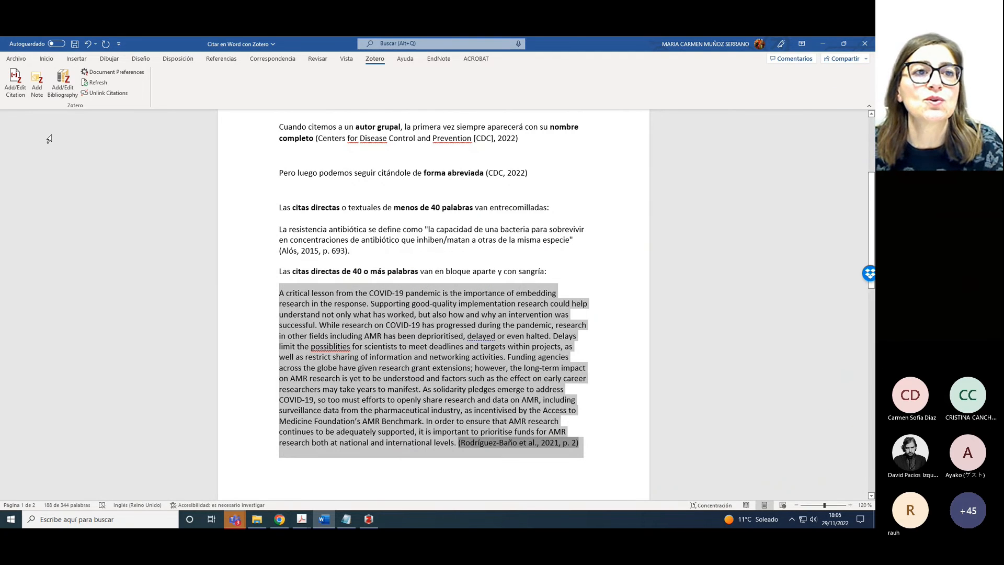
left_click(46, 59)
left_click(320, 105)
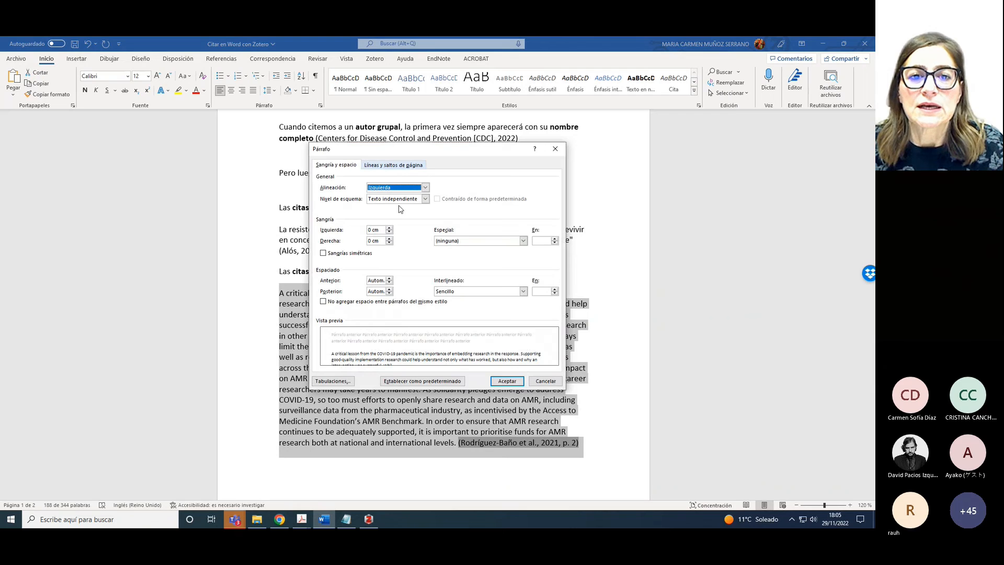
left_click(389, 228)
left_click(389, 228)
left_click(389, 228)
left_click(389, 228)
left_click(389, 228)
left_click(389, 228)
left_click(389, 228)
left_click(389, 228)
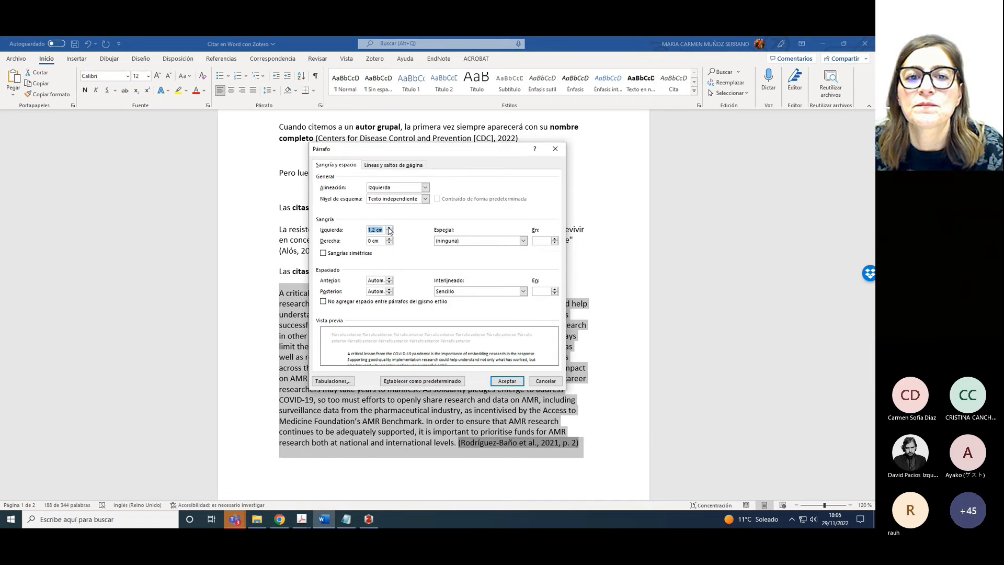
left_click(506, 381)
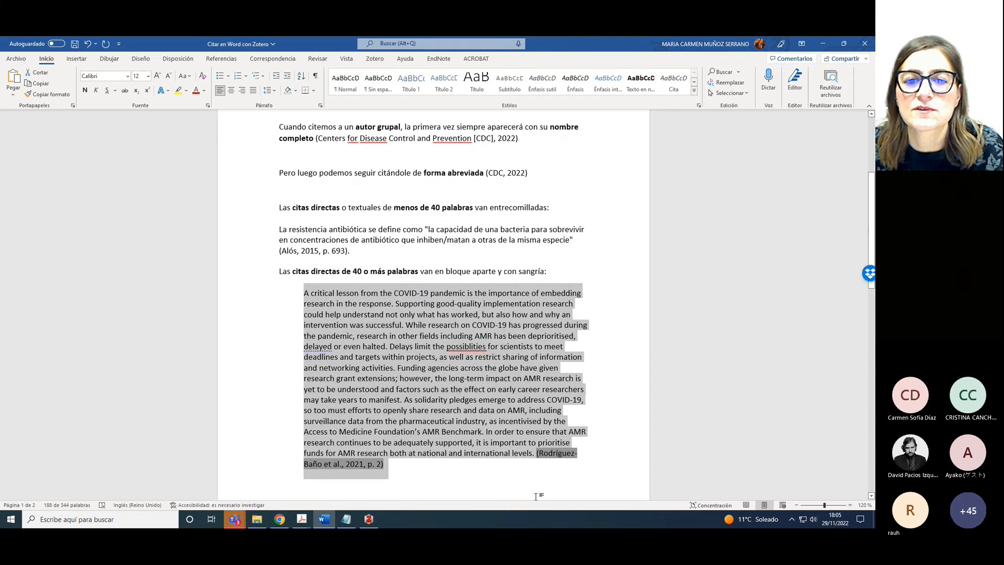
left_click(531, 484)
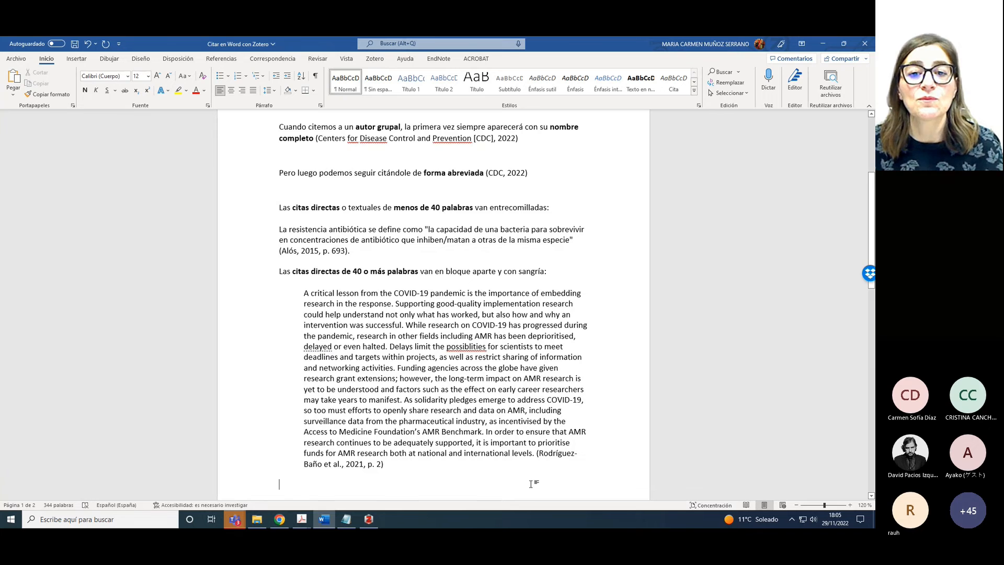
scroll(525, 477, "down", 1)
Add an empty line after the 'fuente primaria' sentence on the next page
scroll(525, 477, "down", 10)
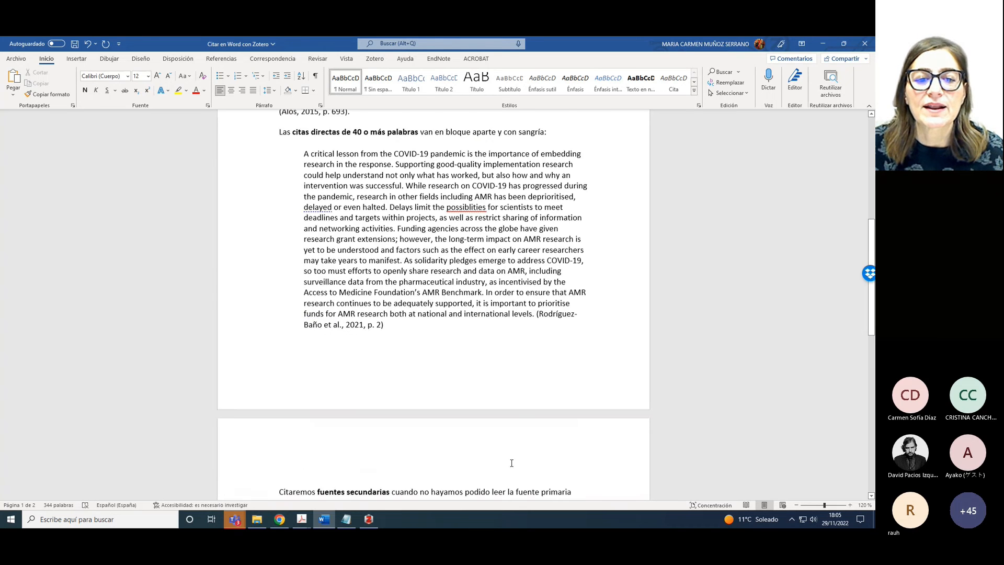
scroll(512, 463, "down", 2)
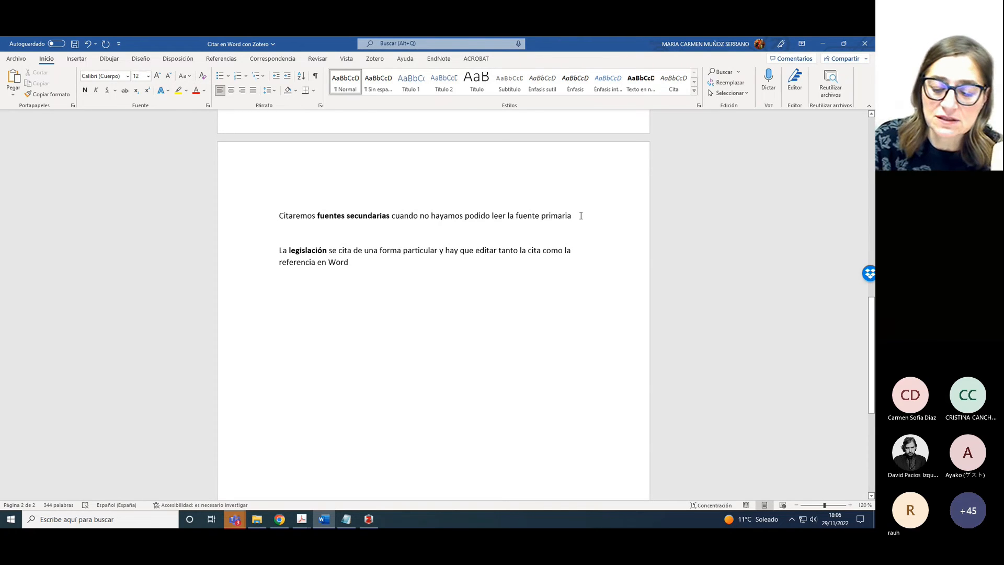
key("Return")
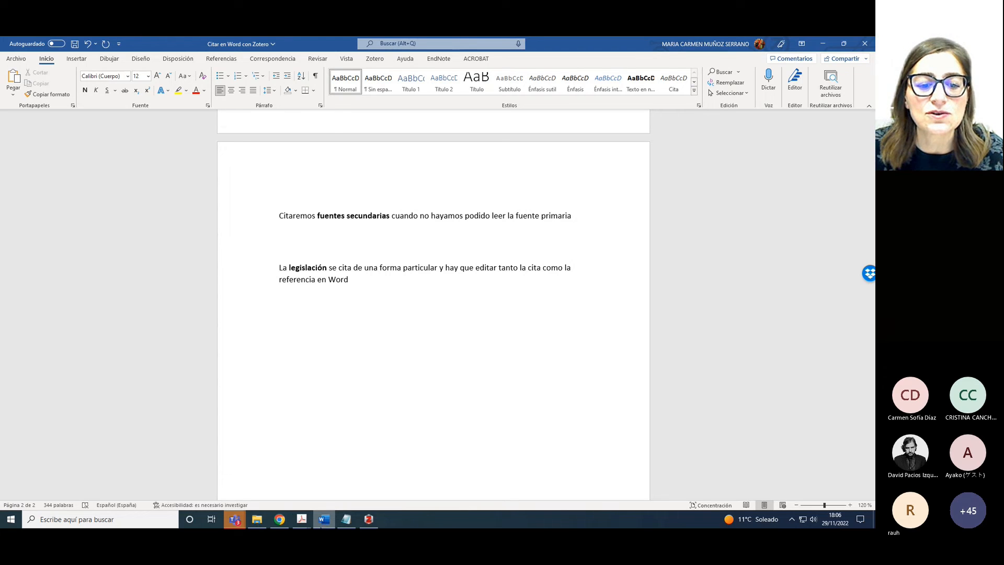
left_click(374, 520)
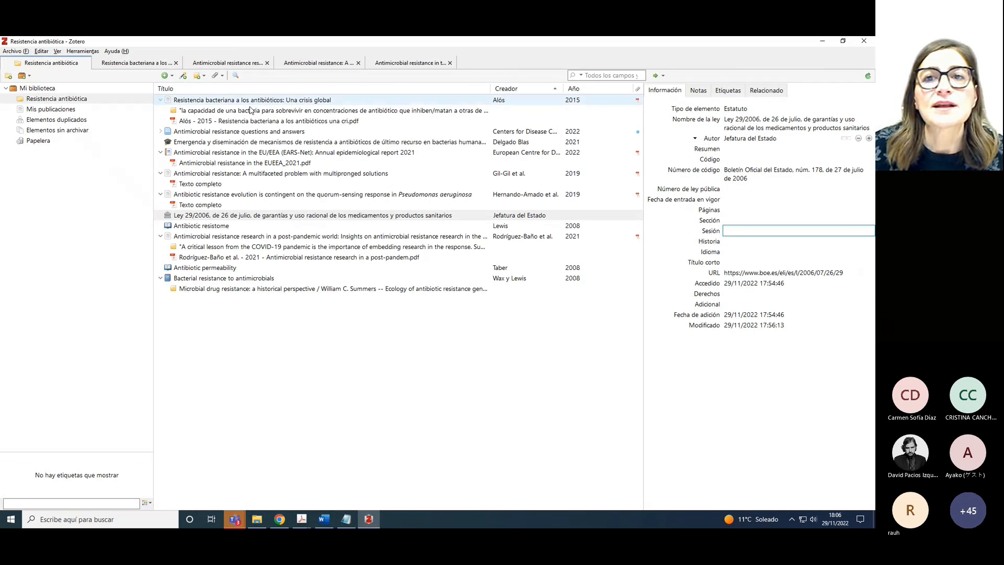
left_click(249, 121)
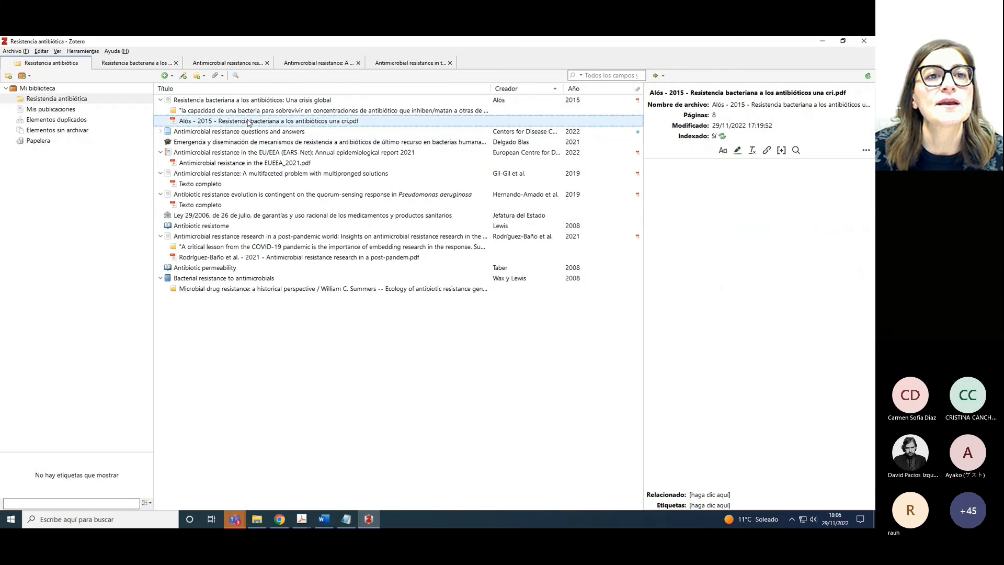
left_click(137, 63)
left_click_drag(637, 164, 635, 467)
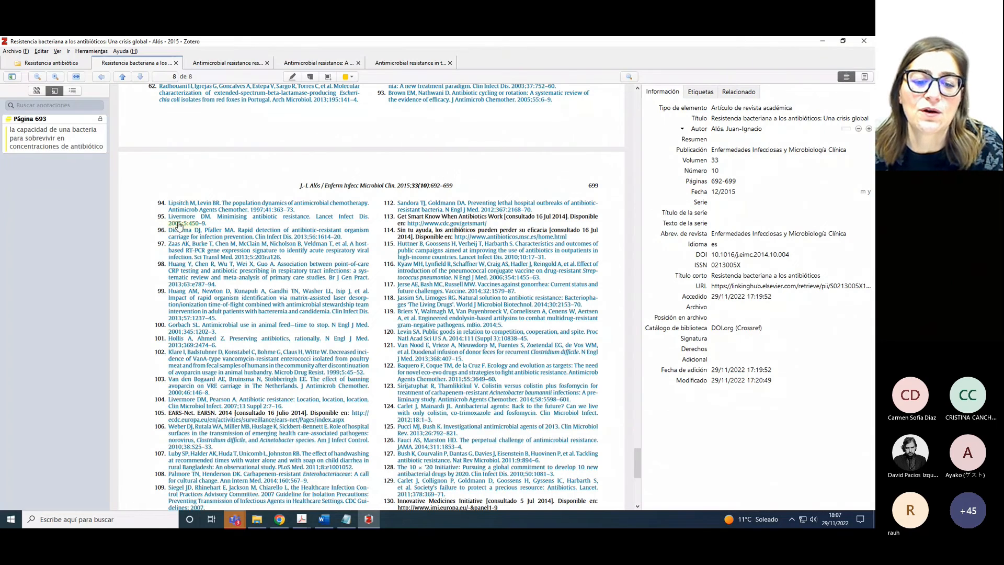
left_click(324, 519)
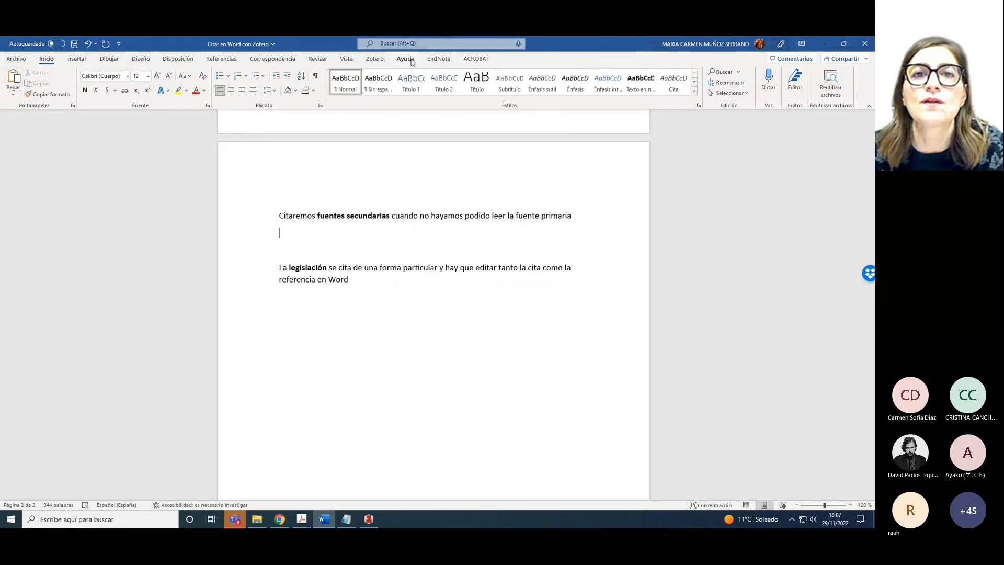
Cite the Alós 2015 article with the prefix 'Livermore, 2005, como se cita en'
left_click(375, 58)
left_click(16, 84)
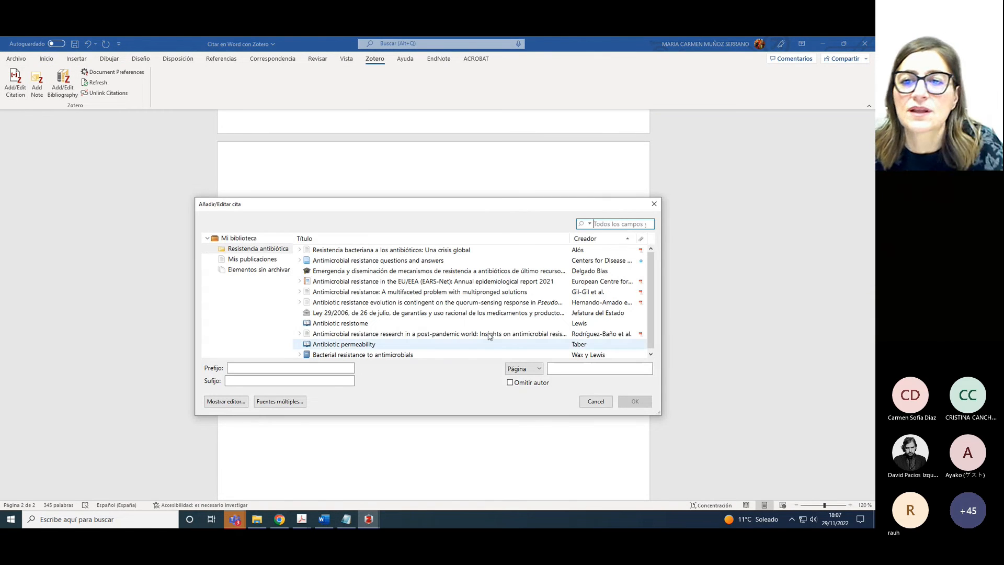
left_click(424, 251)
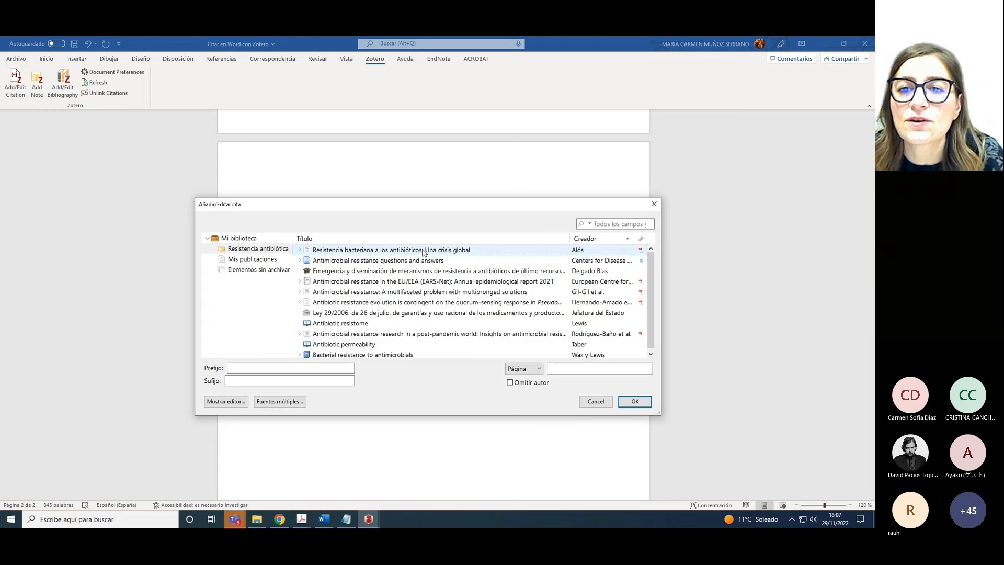
left_click(244, 366)
type("Livermore")
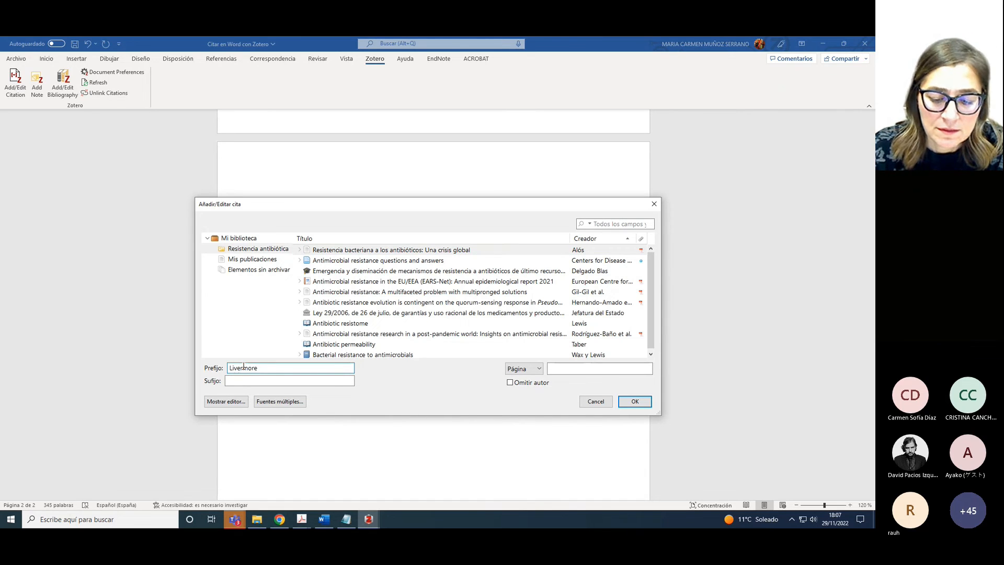
type(", 2005")
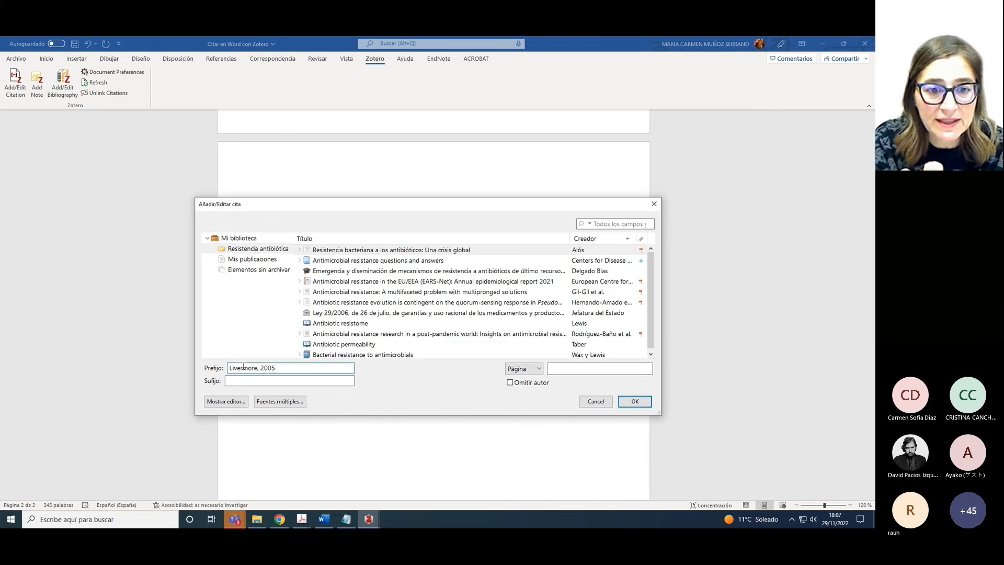
type(", com")
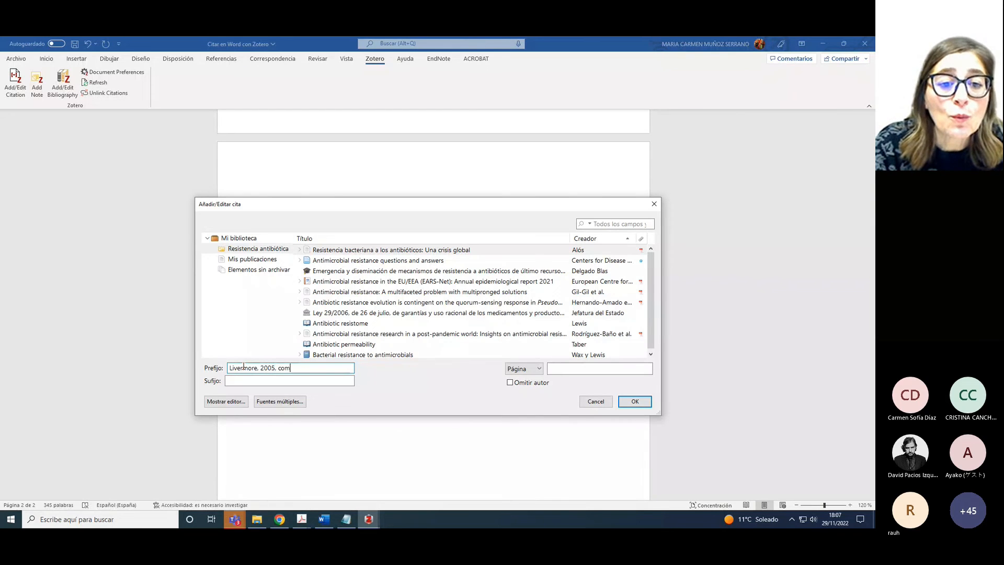
type("o se cita en")
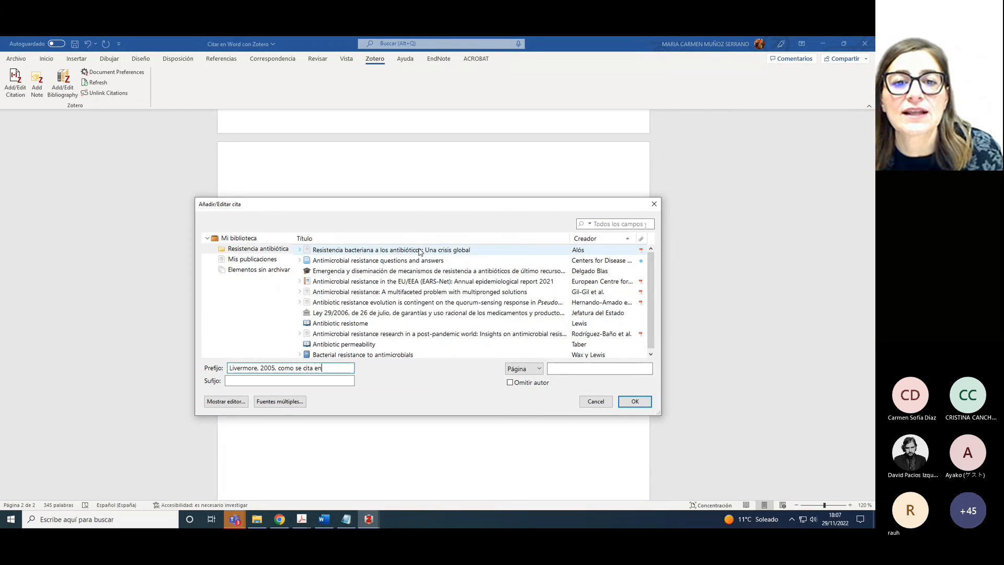
left_click(635, 401)
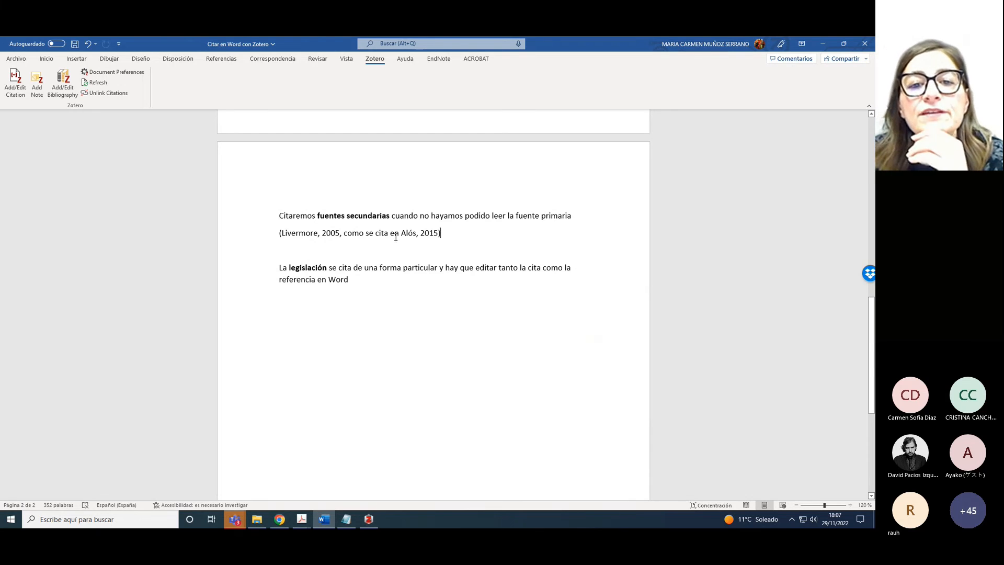
left_click(441, 233)
triple_click(441, 234)
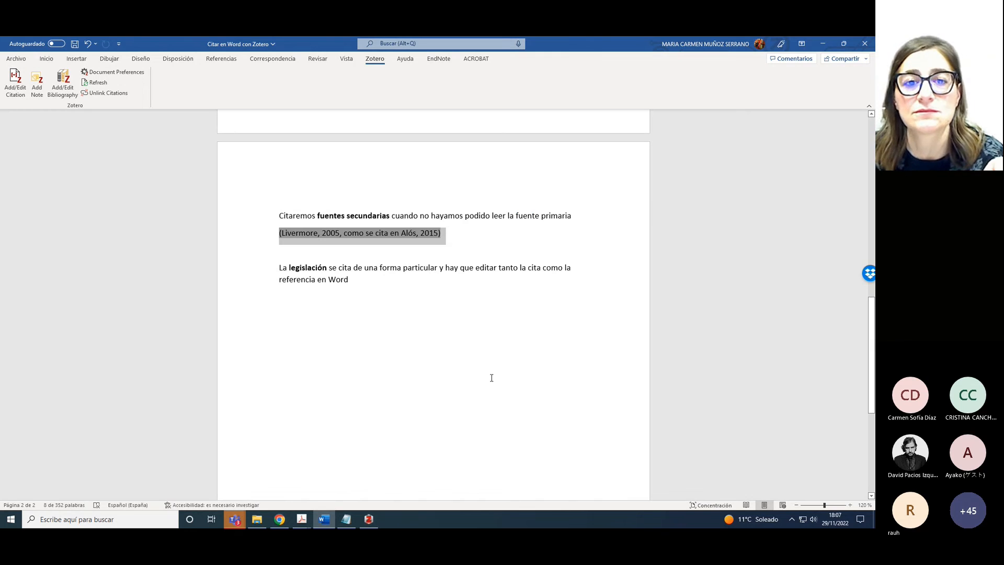
Start a new empty line after the legislation sentence ending 'referencia en Word'
left_click(385, 286)
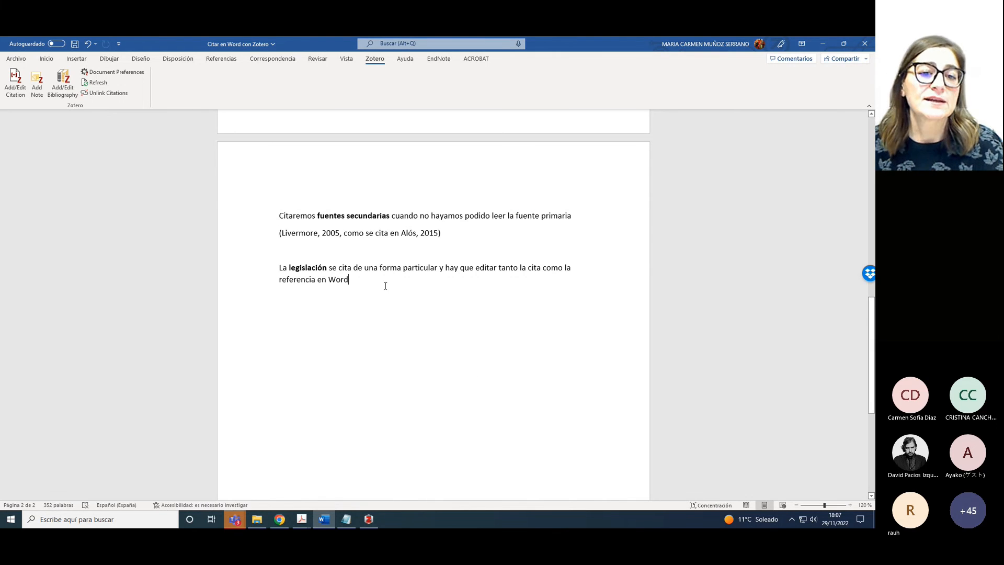
key("Return")
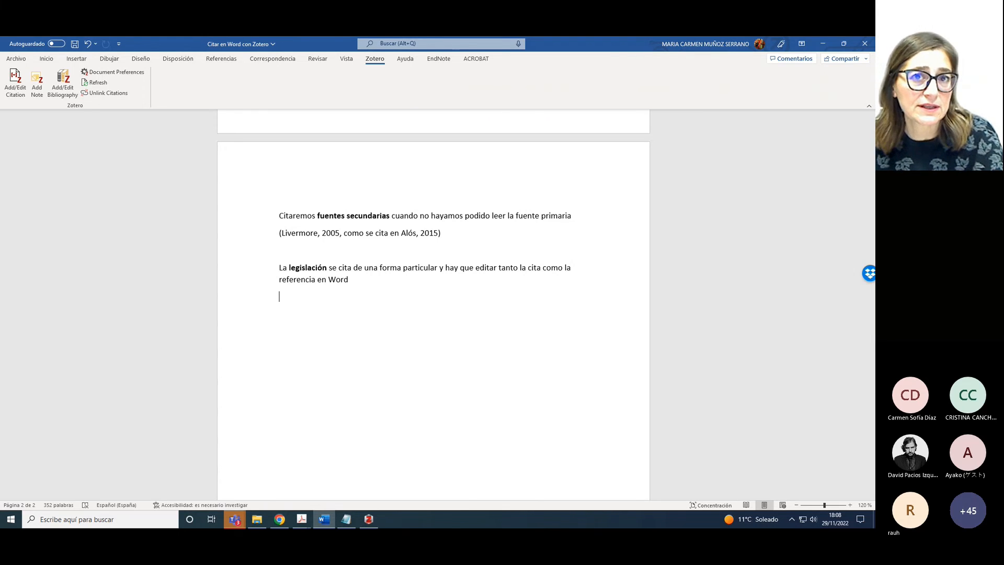
Insert a Zotero citation for Ley 29/2006 below the legislation sentence
left_click(21, 91)
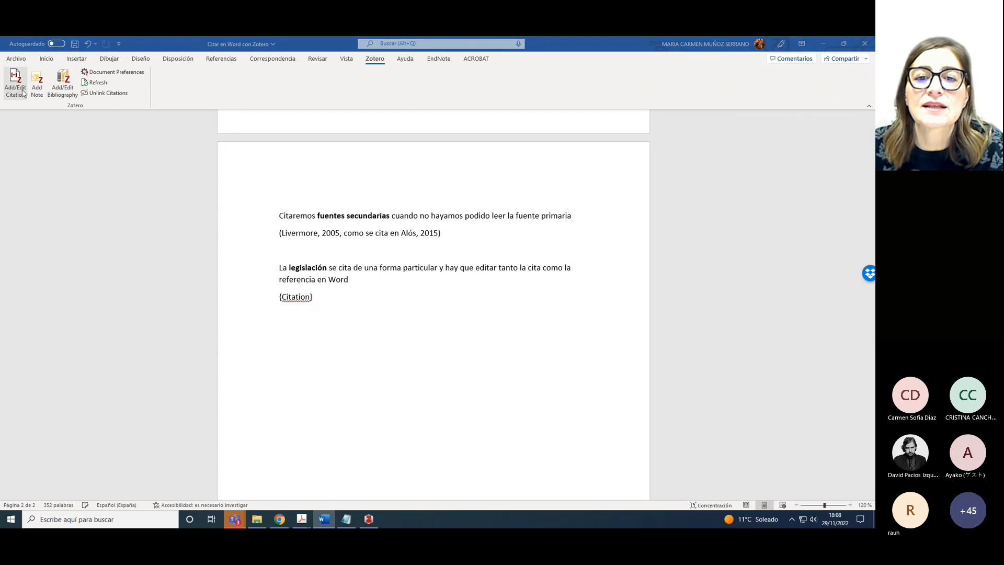
left_click(384, 315)
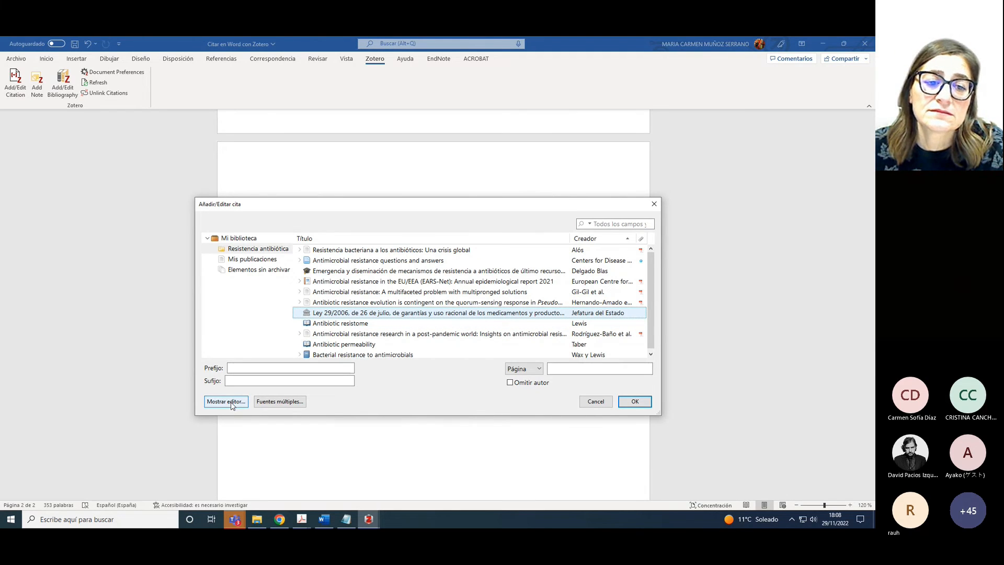
left_click(638, 403)
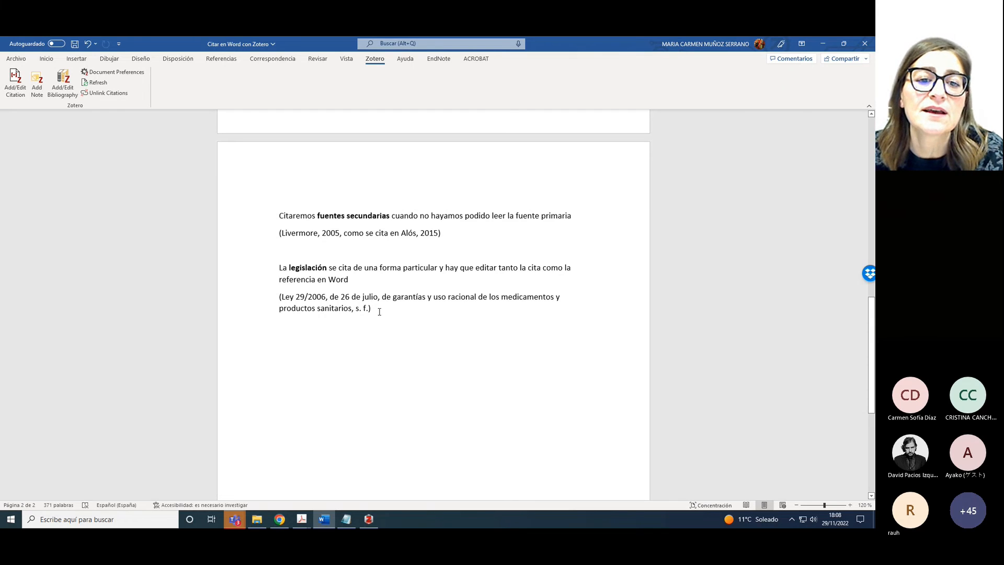
Edit the Ley 29/2006 citation to drop its opening parenthesis and 's. f.)' ending
left_click_drag(371, 309, 289, 296)
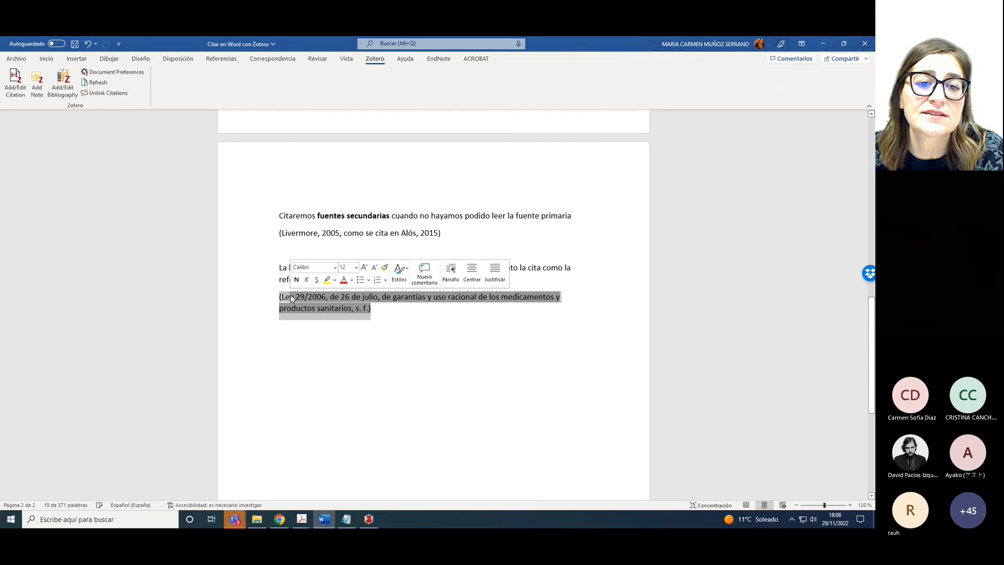
left_click(16, 84)
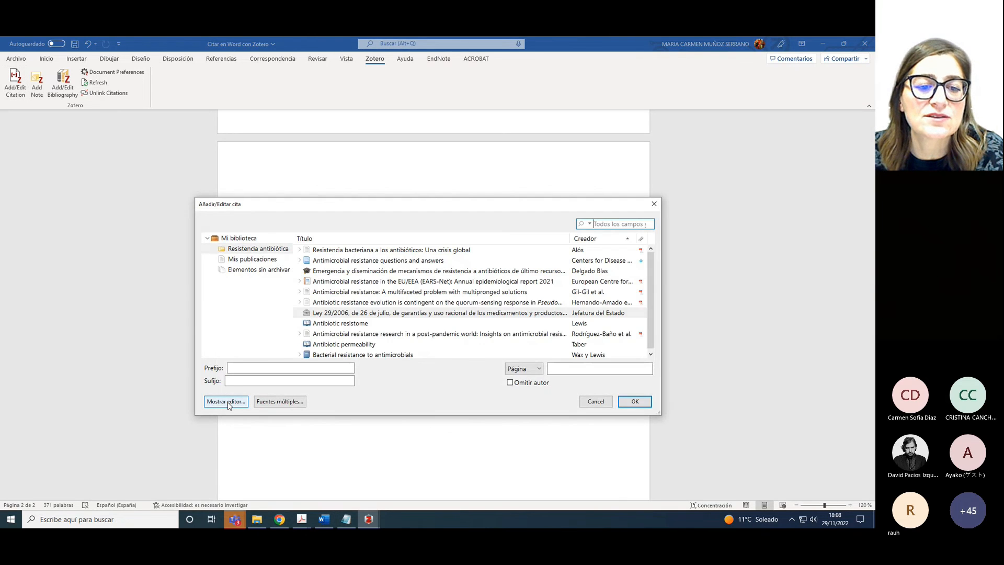
left_click(227, 401)
left_click(212, 355)
key("BackSpace")
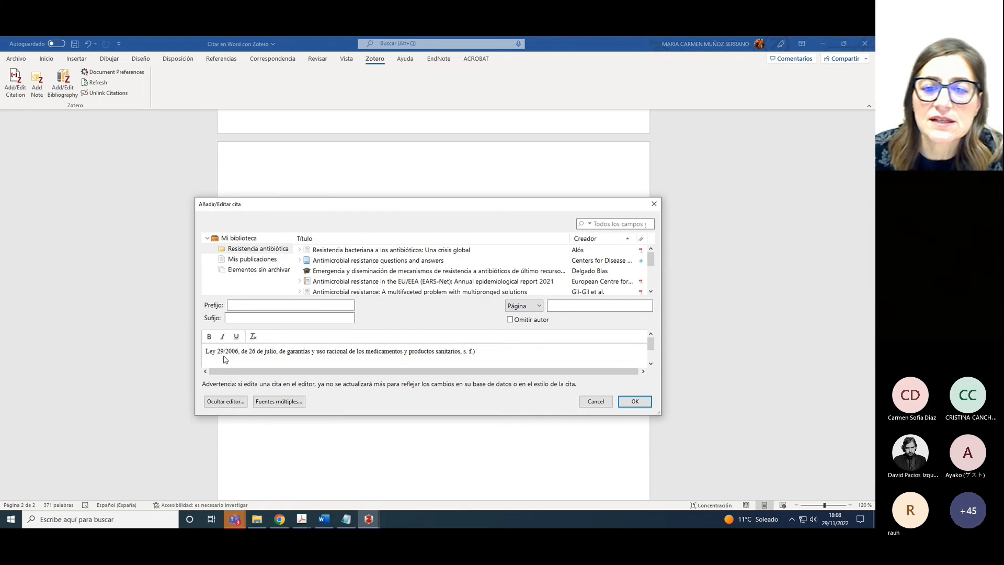
key("BackSpace")
key("BackSpace")
key("BackSpace")
key("BackSpace")
key("BackSpace")
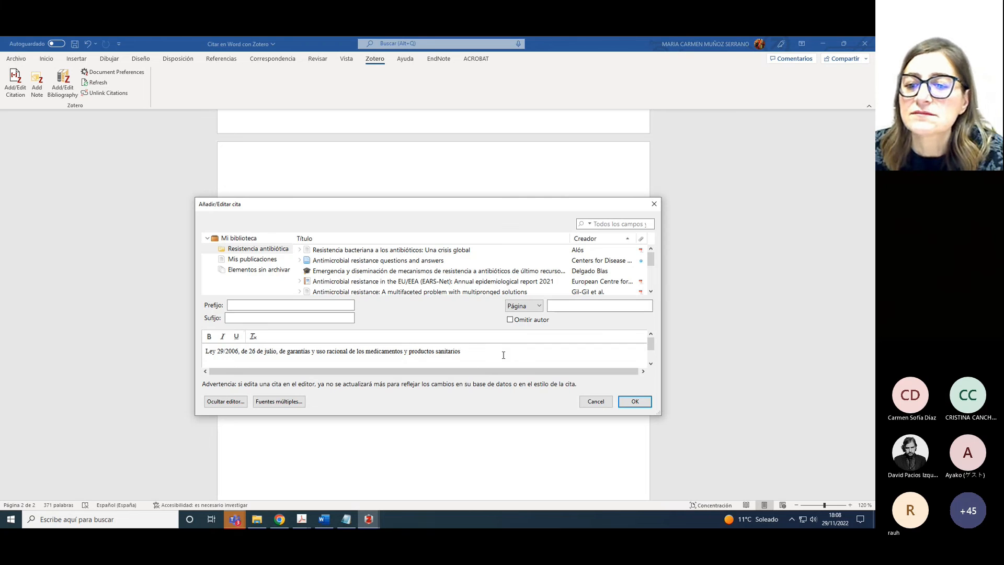
left_click(631, 402)
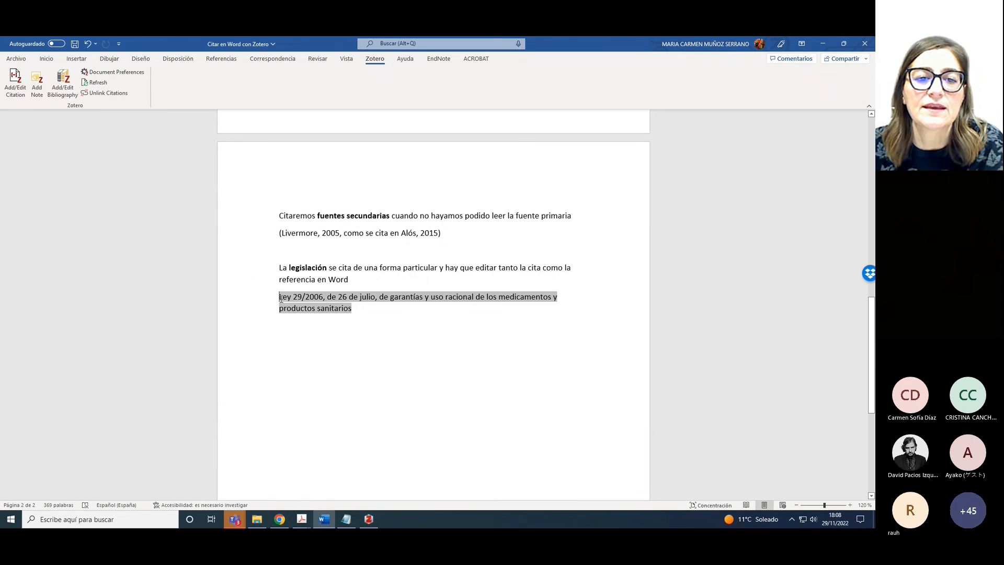
Put 'La' before the Ley 29/2006 citation and ' establece....' after 'productos sanitarios'
left_click(346, 281)
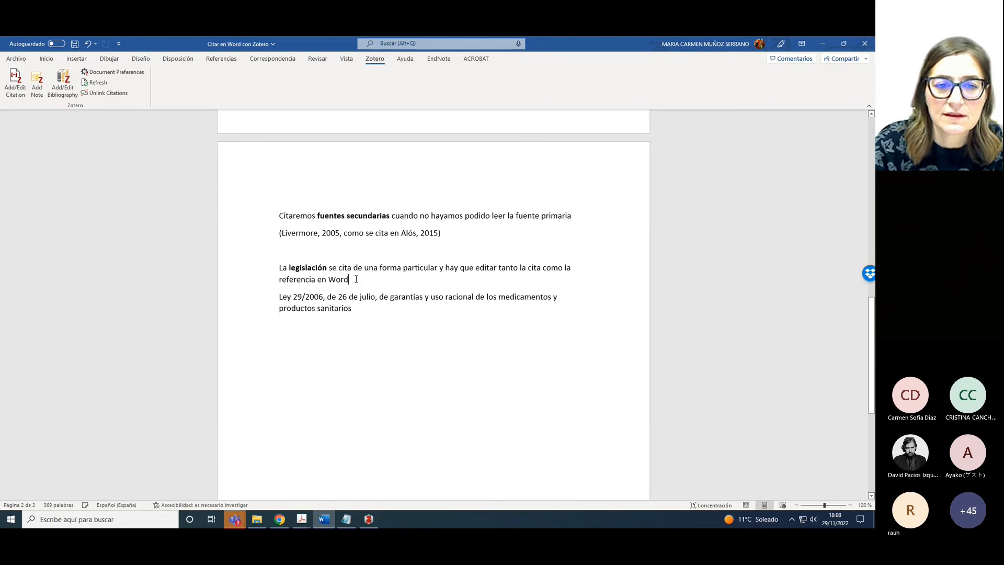
key("Return")
type("La")
key("Delete")
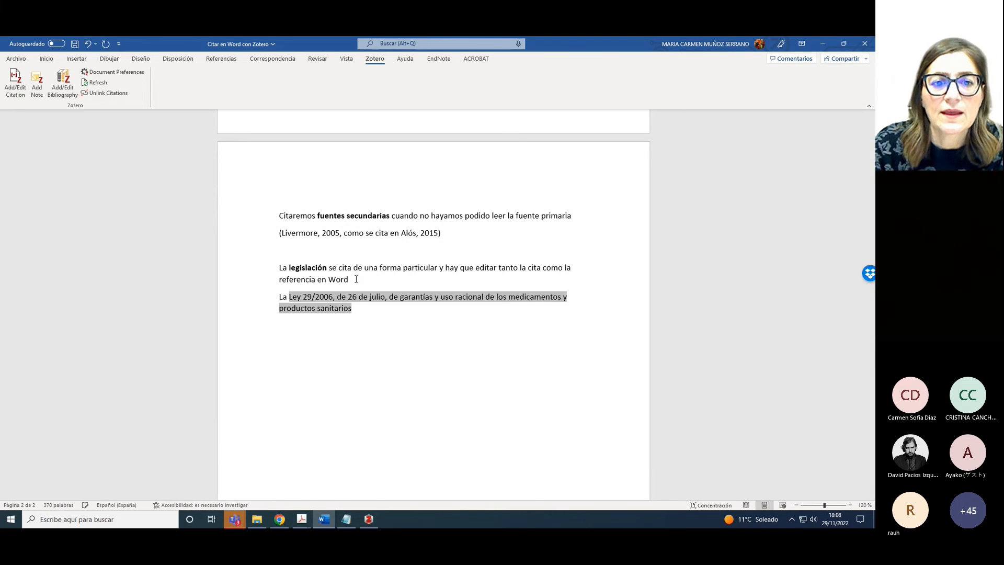
left_click(366, 307)
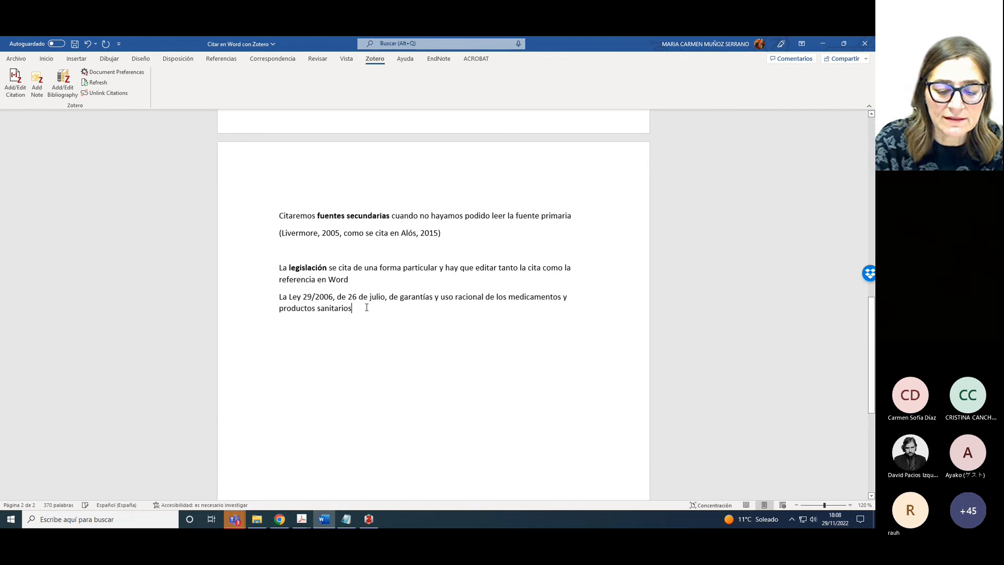
type("establece....")
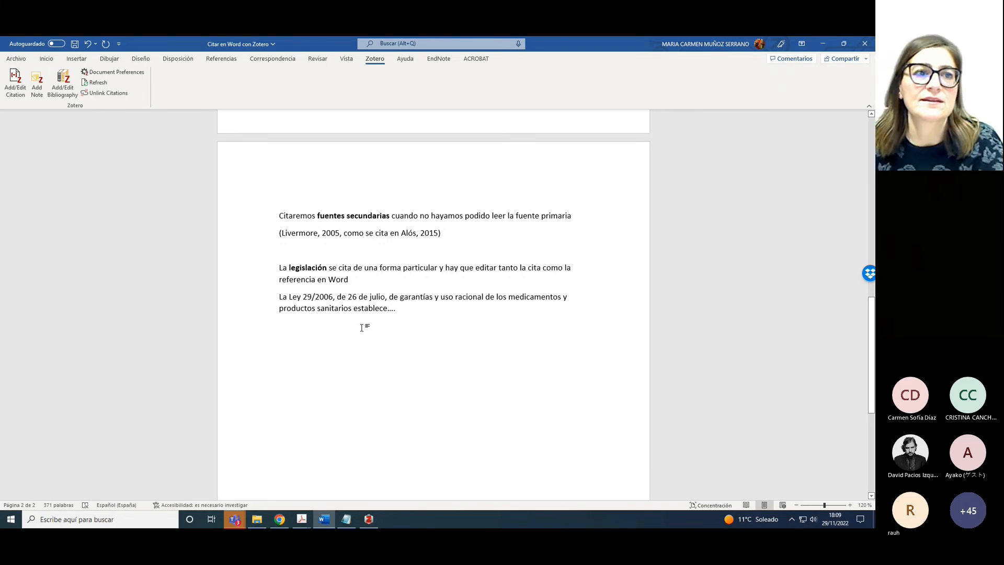
Cite Ley 29/2006 again on the next line, edited down to 'Ley 29/2006, de 26 de julio'
left_click(14, 98)
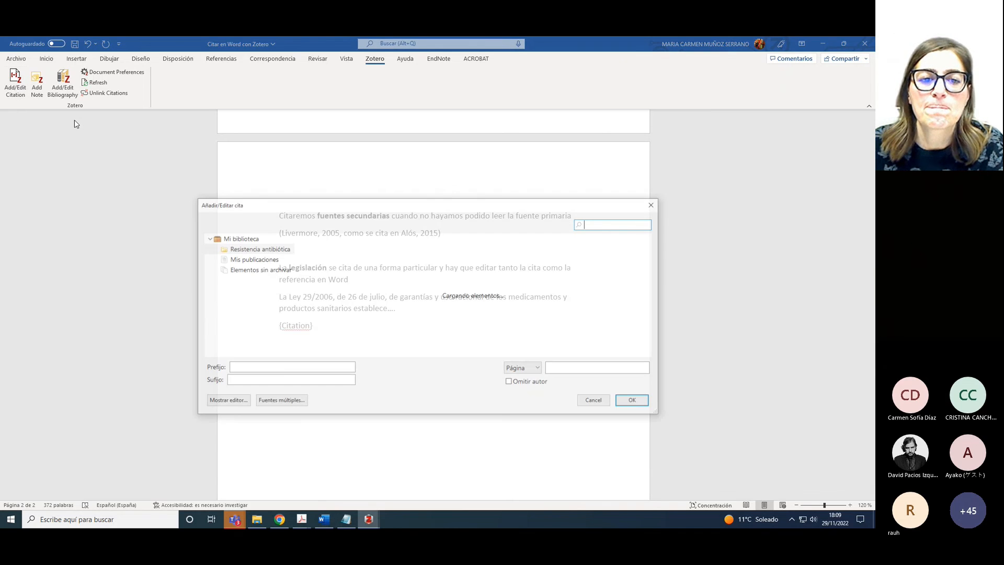
left_click(334, 313)
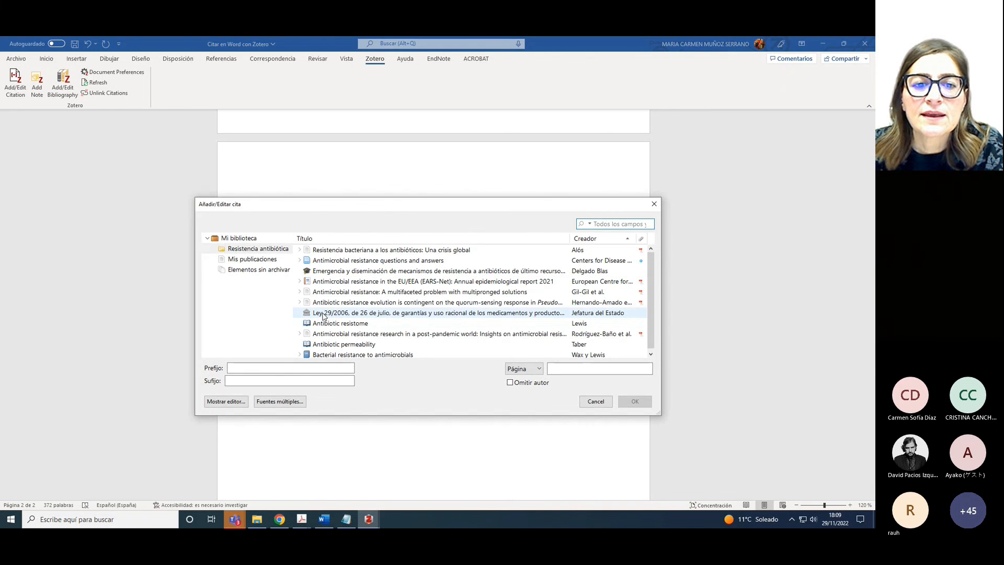
left_click(226, 401)
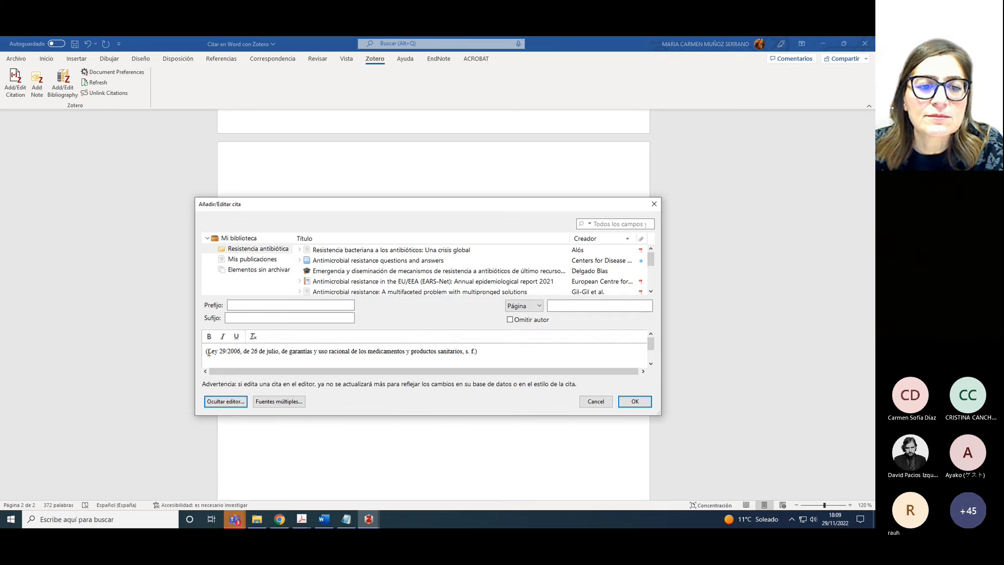
left_click(208, 351)
key("BackSpace")
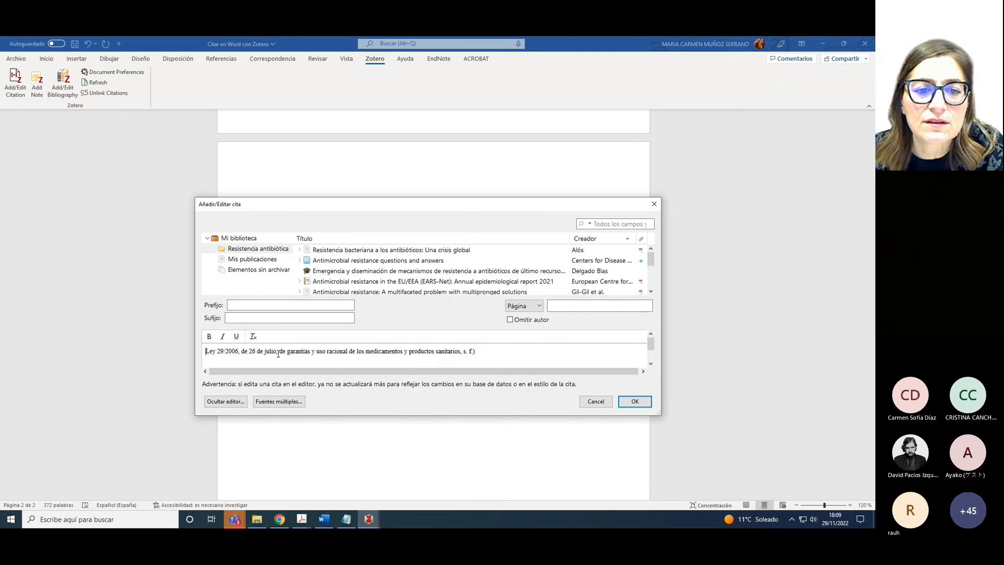
left_click_drag(276, 352, 555, 365)
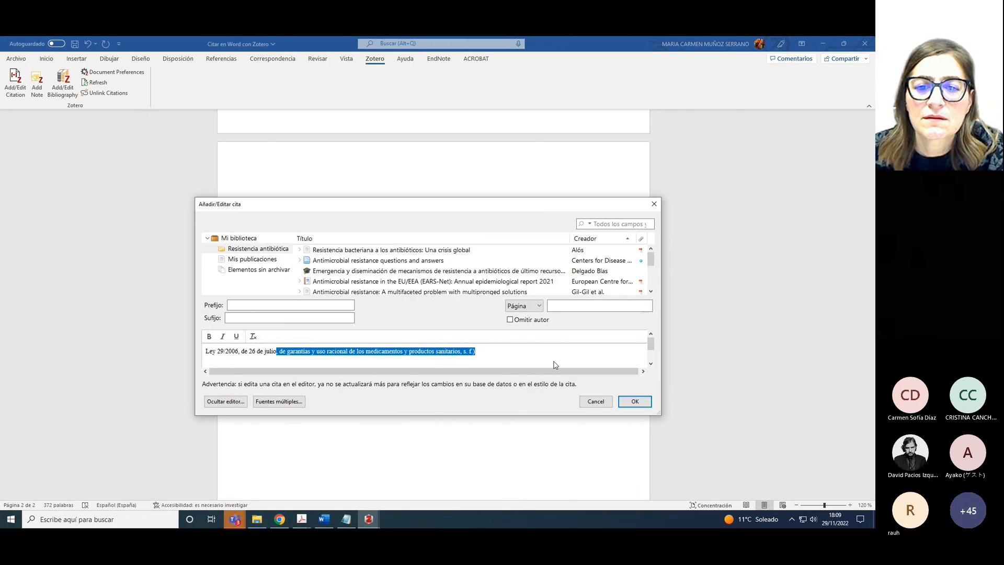
key("BackSpace")
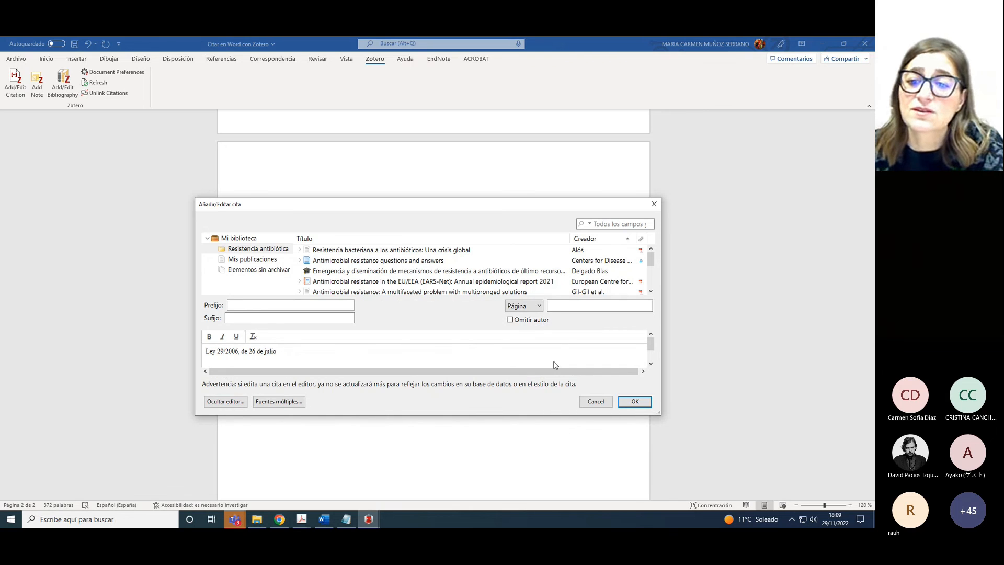
left_click(638, 403)
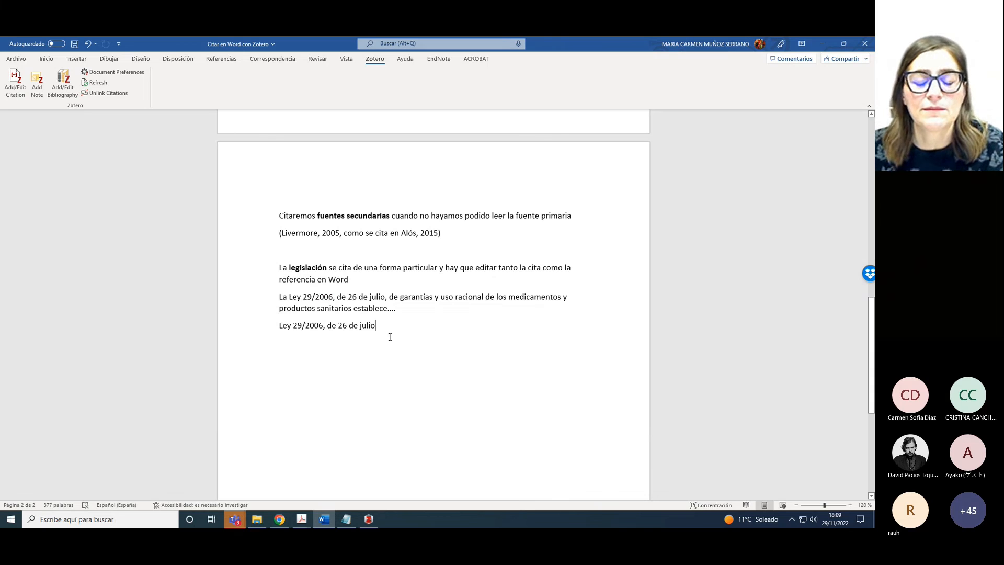
Type a 'Bibliografía' heading with blank lines above it and insert the Zotero bibliography below it
type("B")
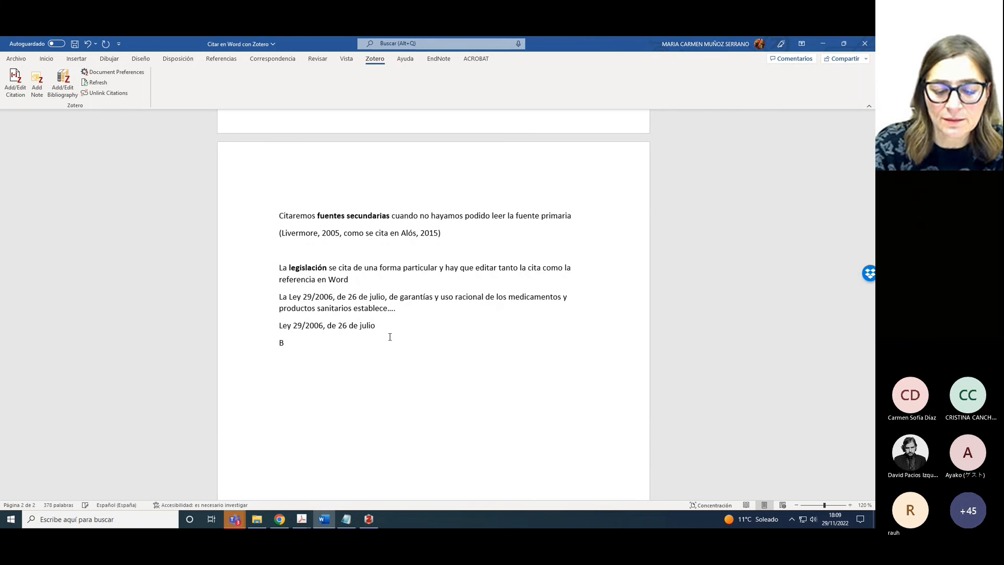
type("ibliograf")
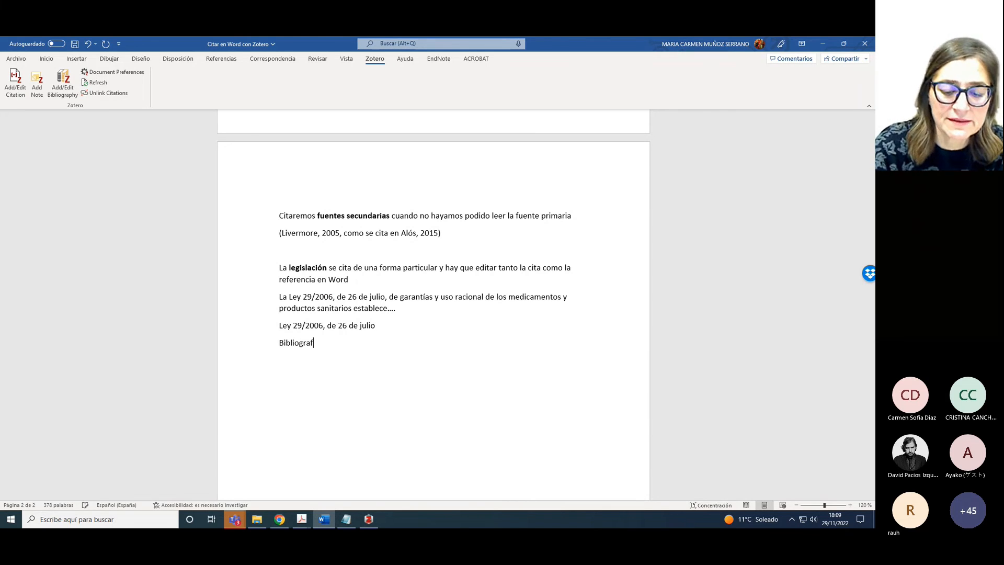
type("ía")
key("Return")
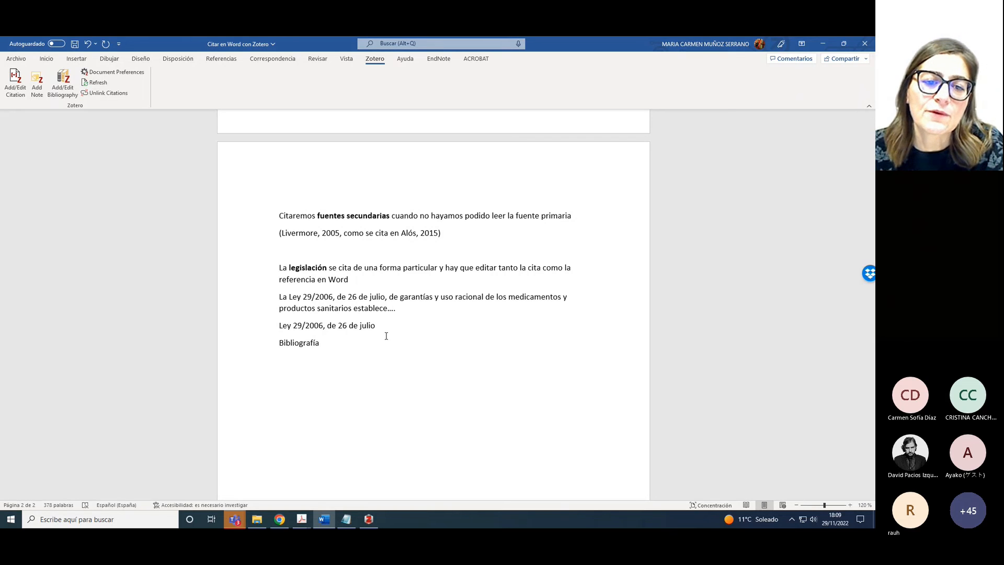
left_click(279, 344)
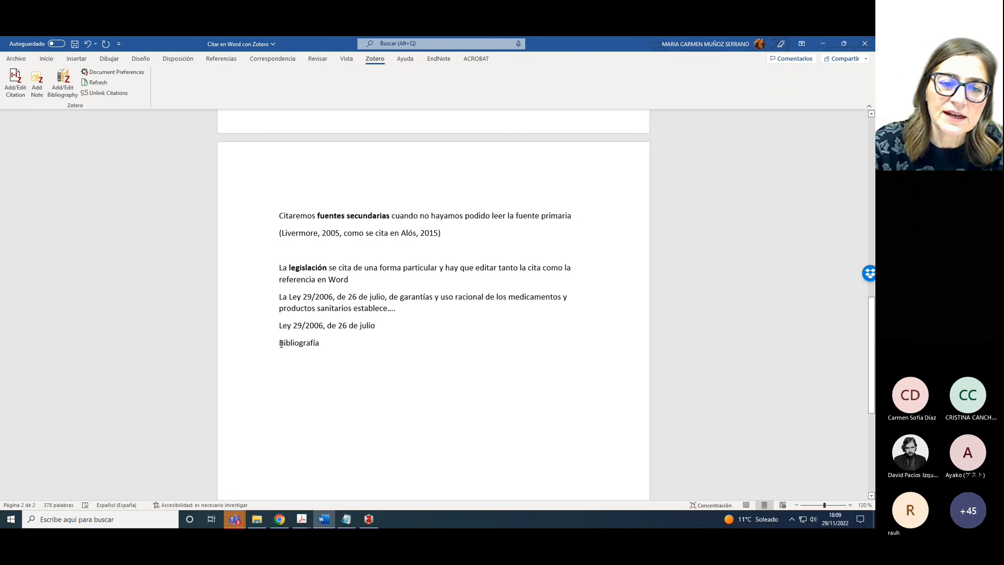
key("Return")
key("Return")
left_click(288, 394)
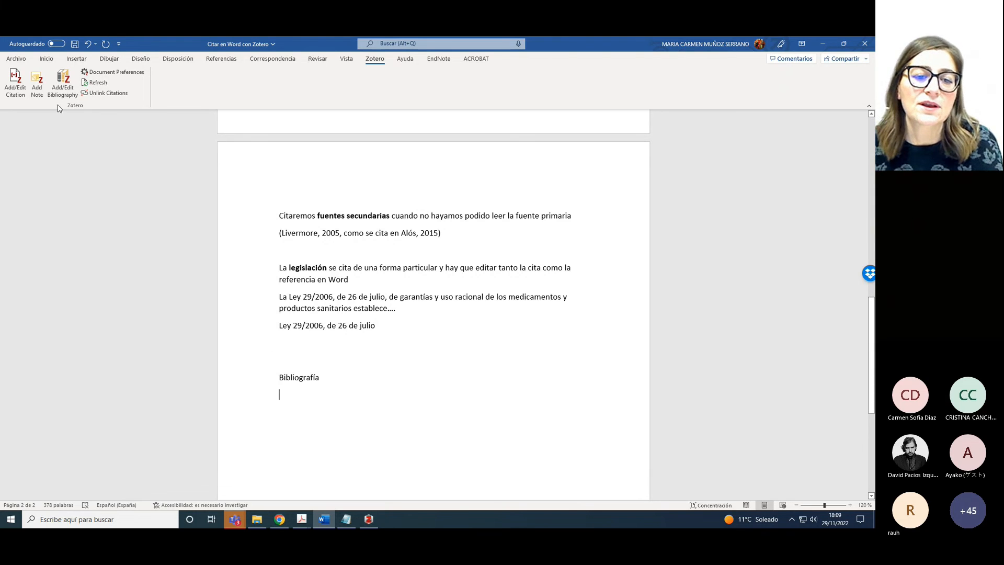
left_click(63, 84)
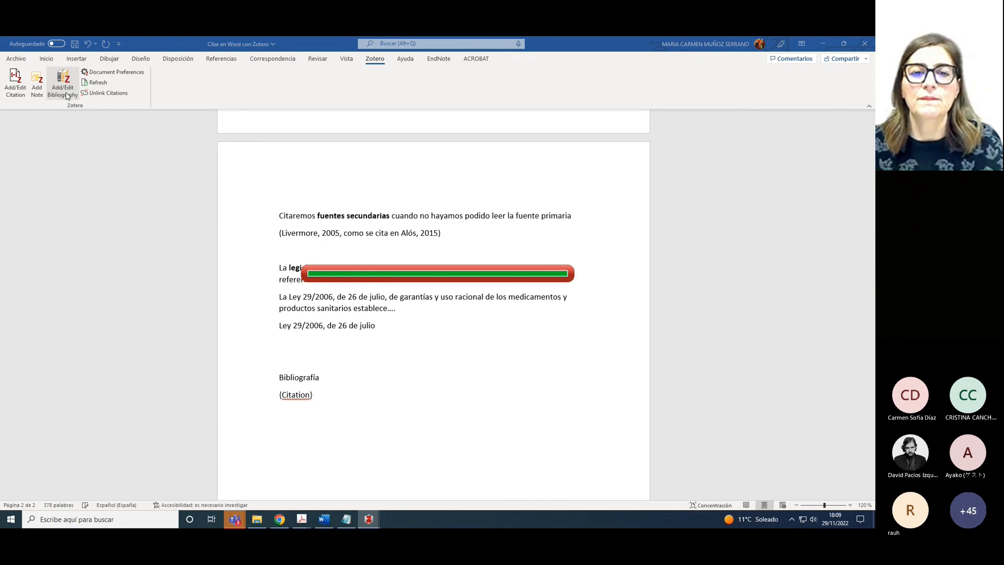
Scroll through the generated reference list, then open the Editar bibliografía editor from inside it
scroll(441, 344, "down", 2)
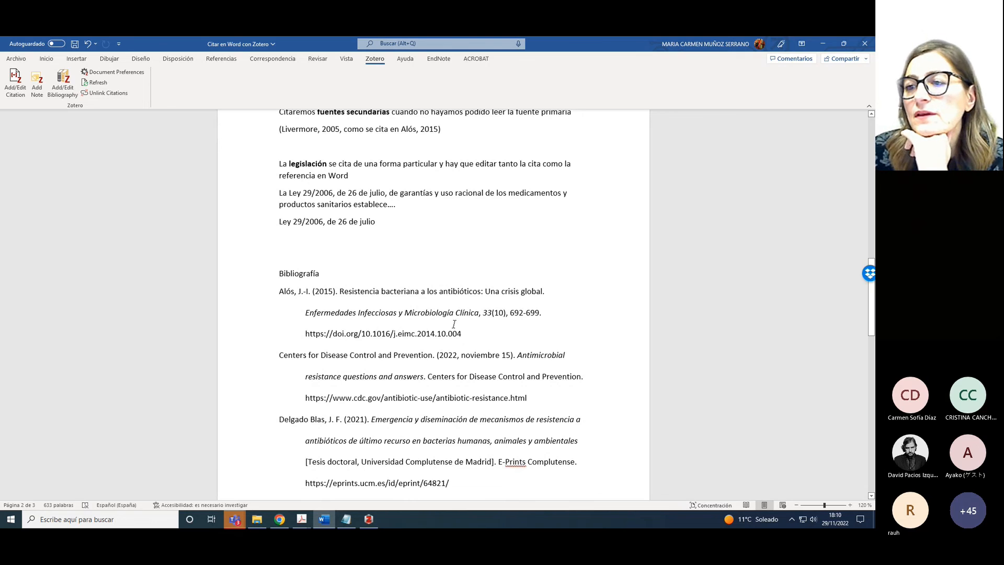
left_click_drag(871, 317, 872, 362)
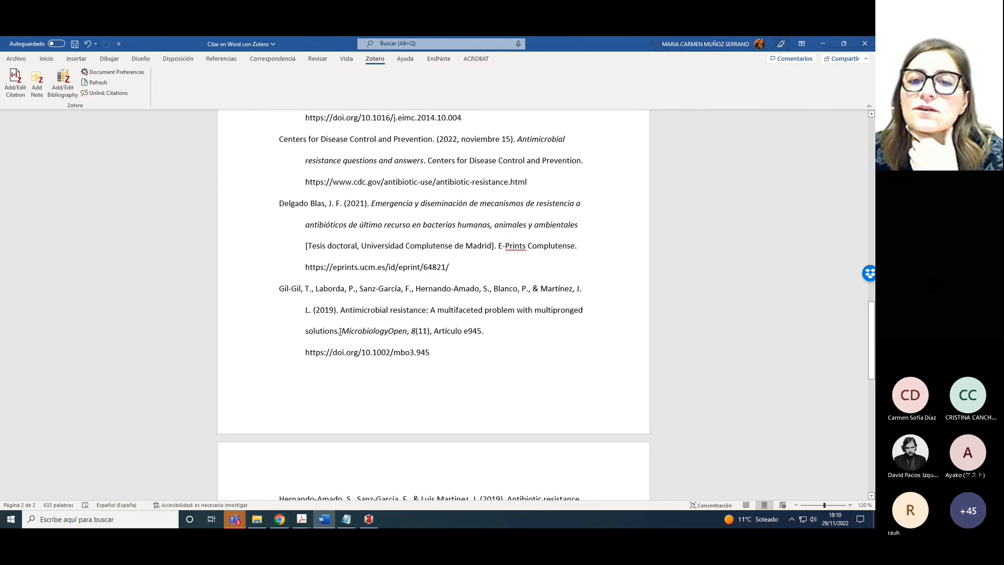
left_click_drag(872, 350, 872, 431)
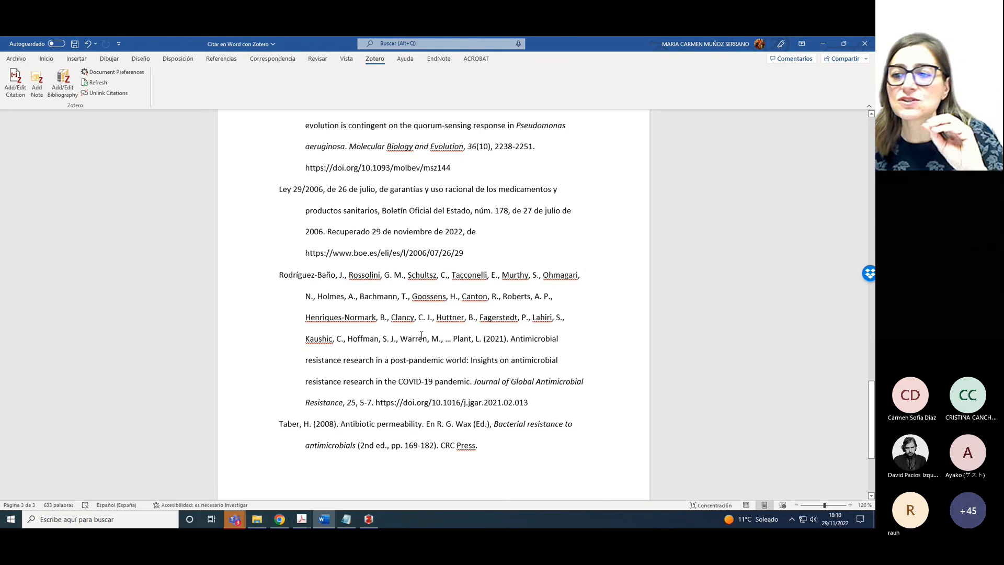
scroll(871, 385, "up", 1)
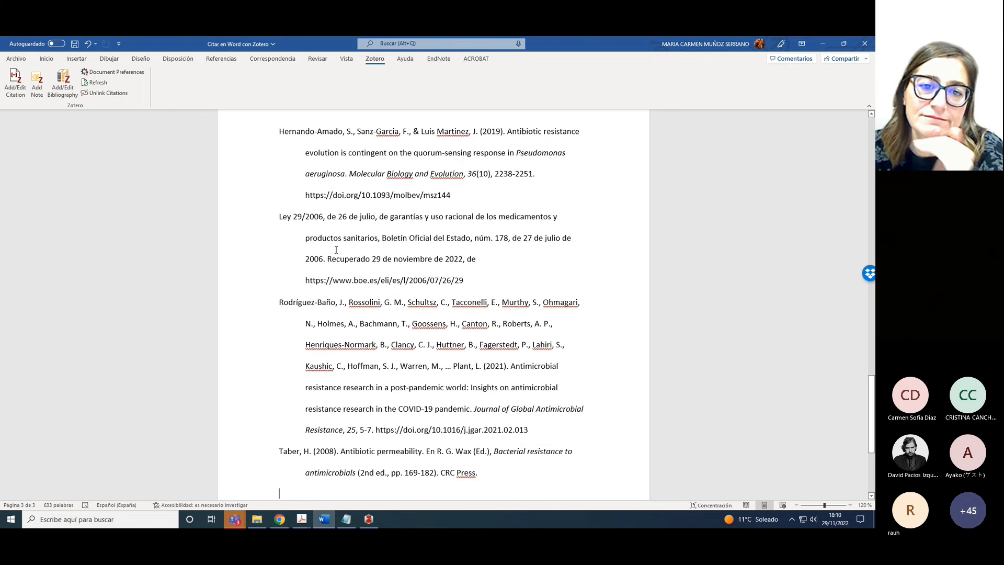
left_click(410, 260, "shift")
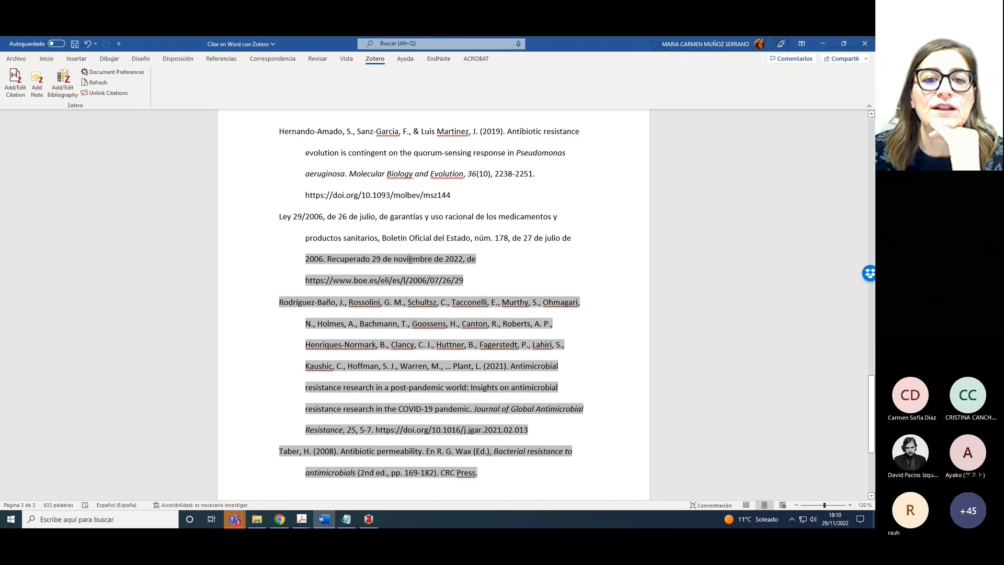
left_click(63, 95)
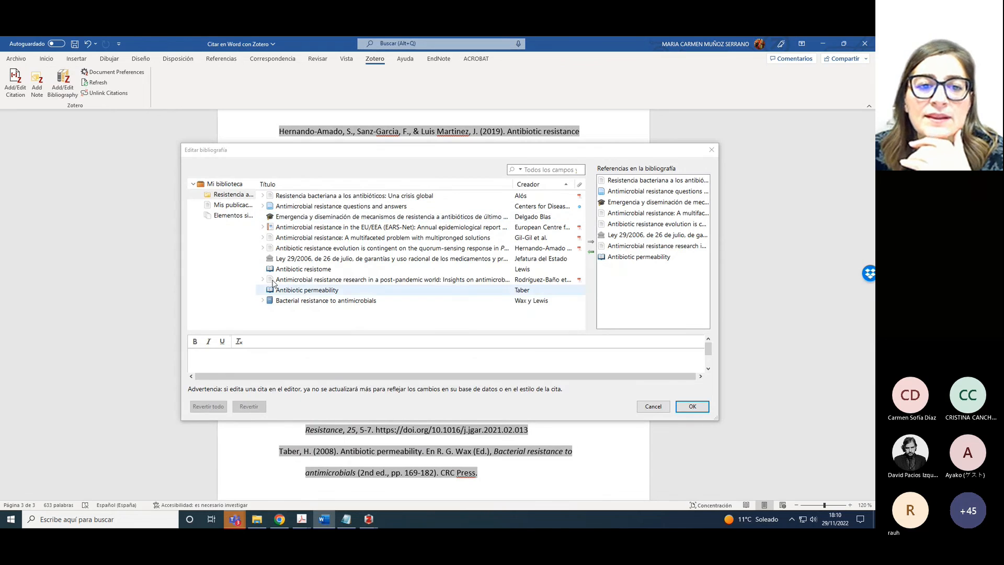
In the Ley 29/2006 entry, put a period after sanitarios and italicise 'Boletín Oficial del Estado, núm. 178'
left_click(657, 235)
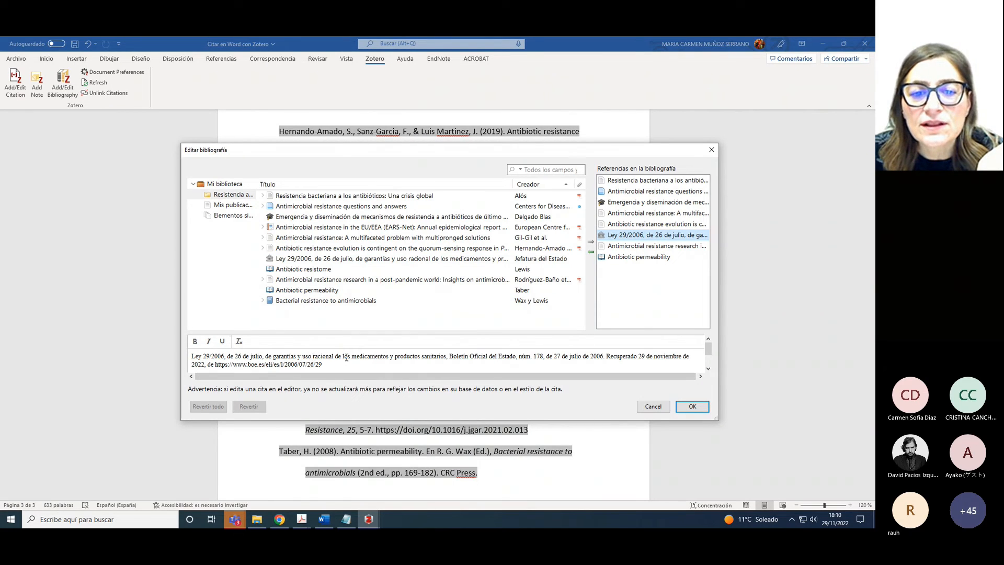
left_click(443, 360)
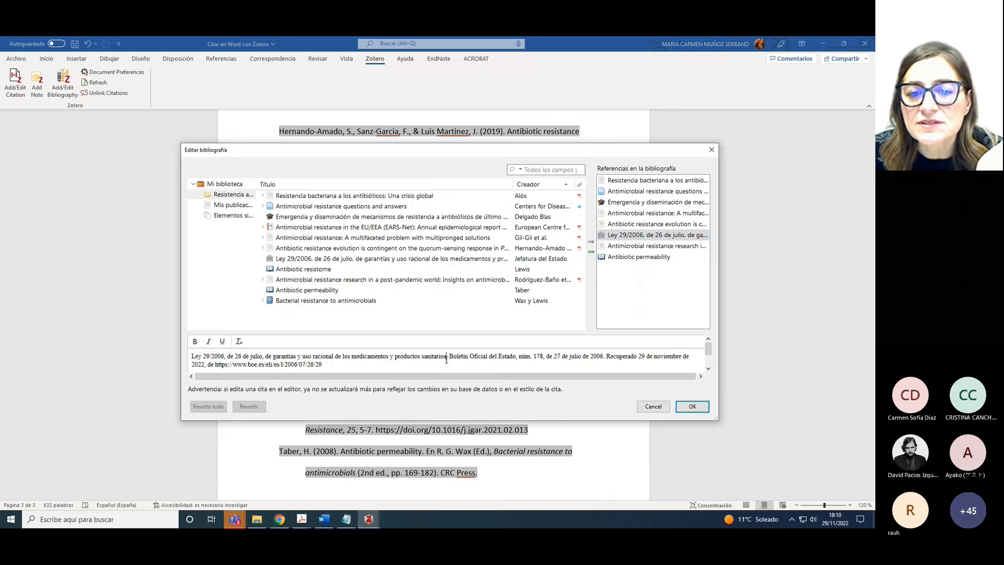
key("BackSpace")
type(".")
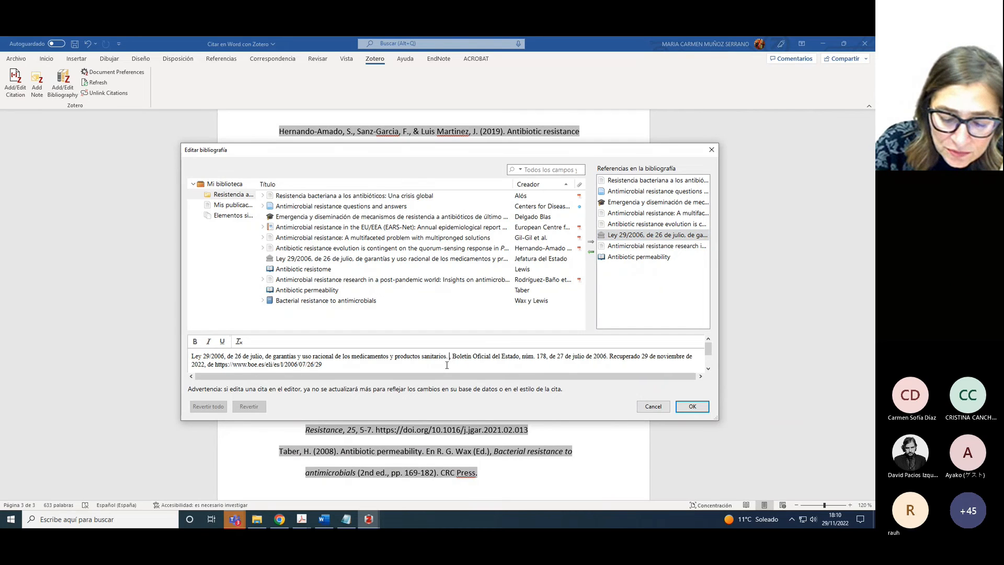
key("Delete")
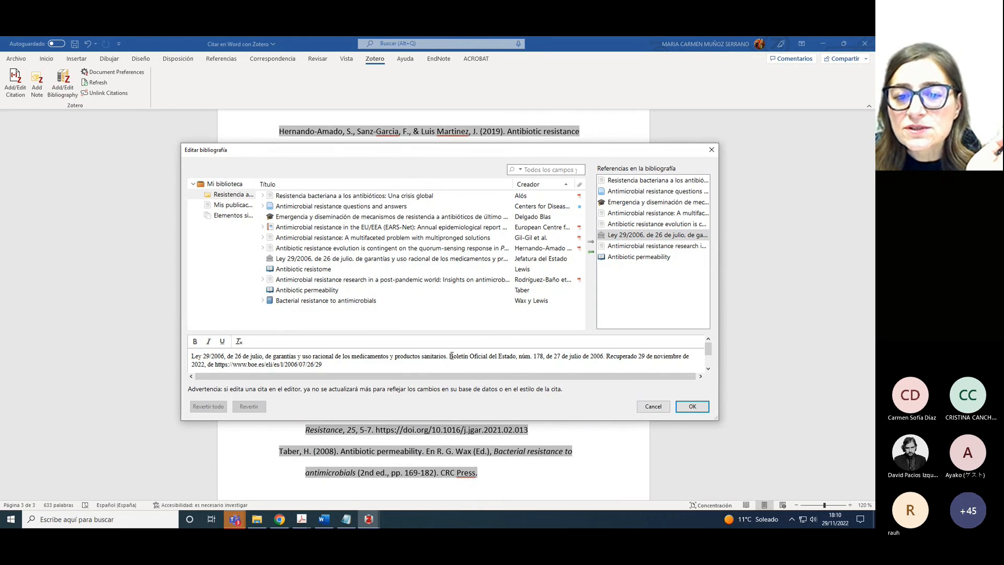
left_click_drag(450, 356, 544, 360)
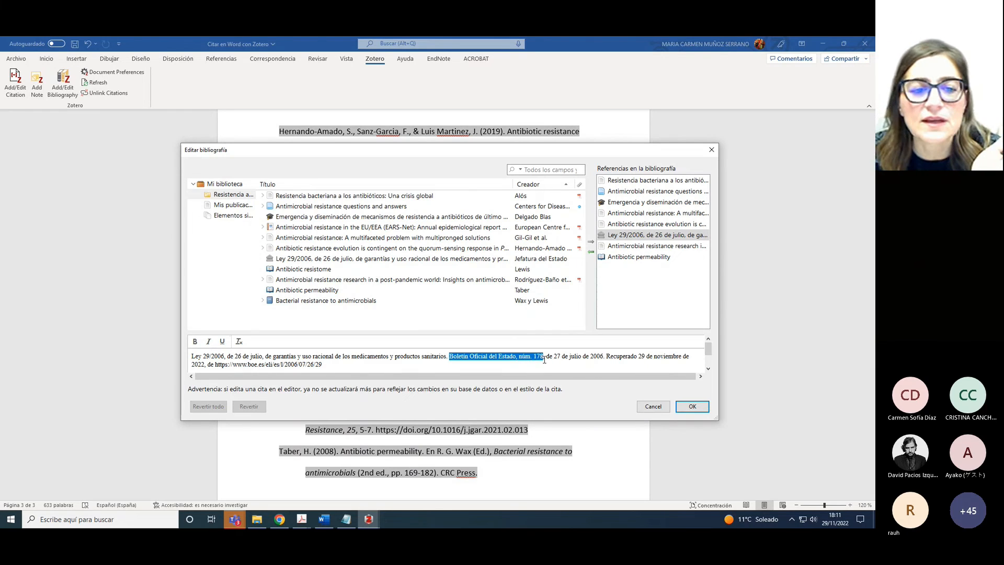
left_click(210, 343)
Delete the 'Recuperado 29 de noviembre de 2022' retrieval phrase and apply the edited bibliography
left_click_drag(606, 357, 636, 364)
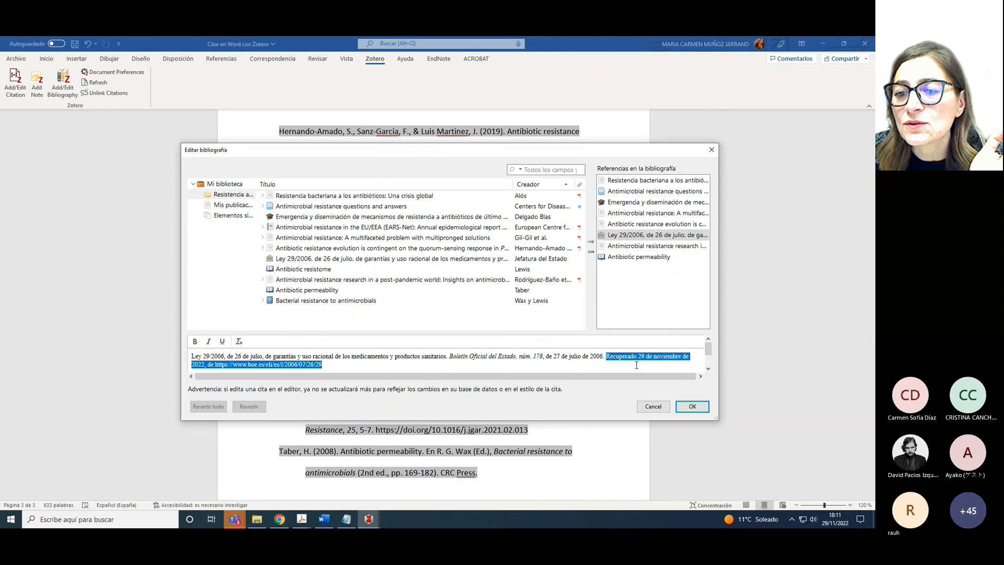
left_click_drag(391, 365, 215, 365)
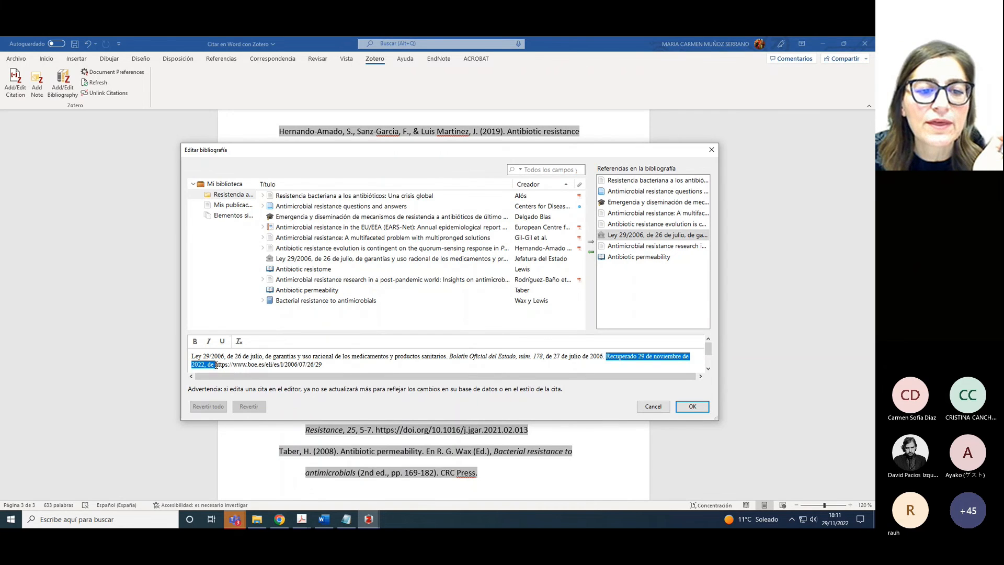
key("BackSpace")
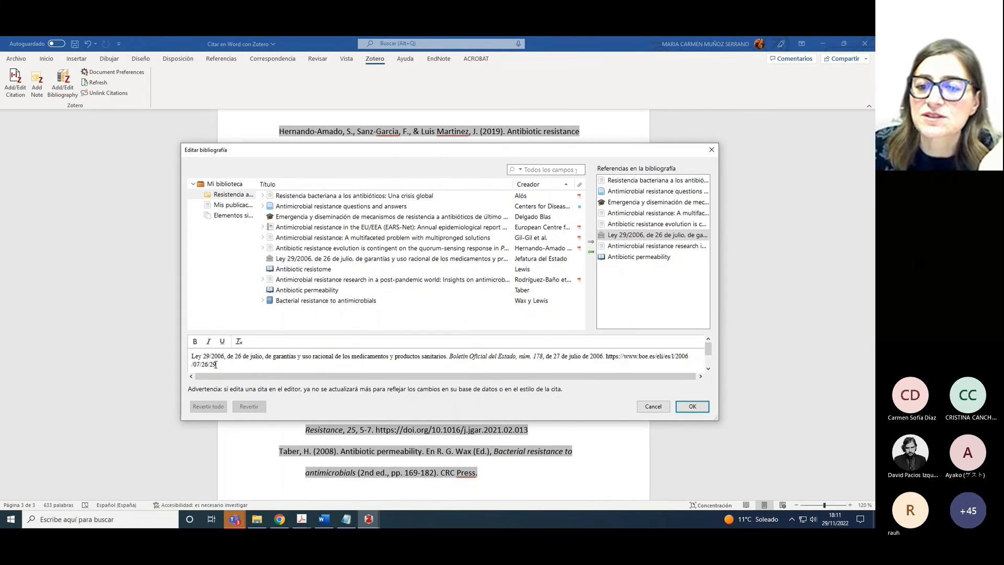
left_click(692, 407)
scroll(600, 373, "down", 10)
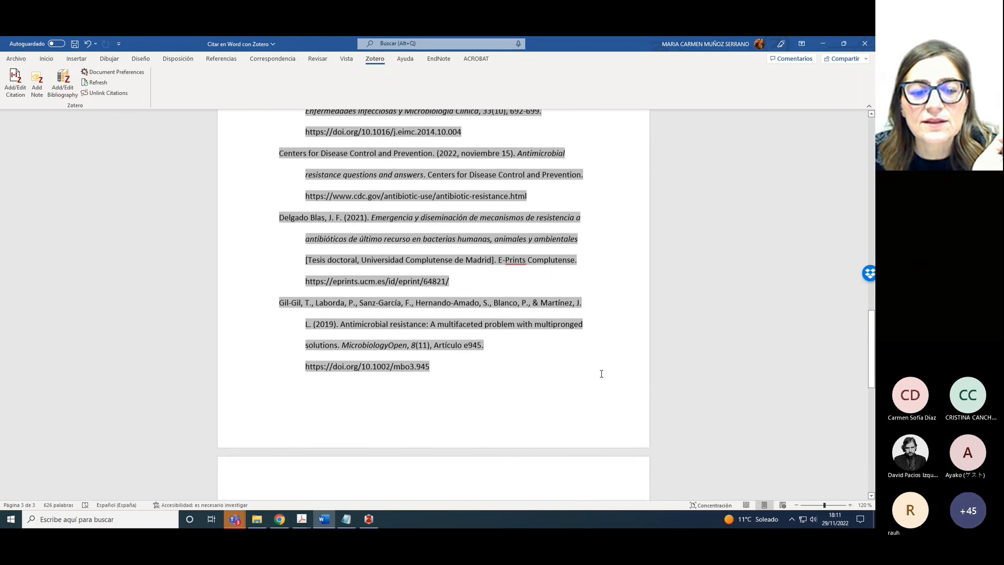
scroll(601, 371, "down", 1)
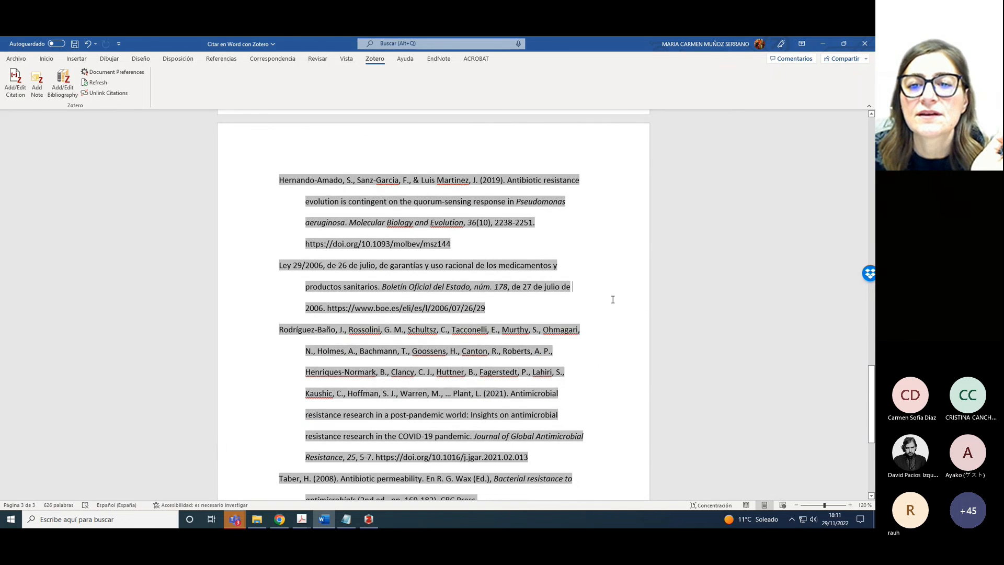
scroll(578, 460, "up", 15)
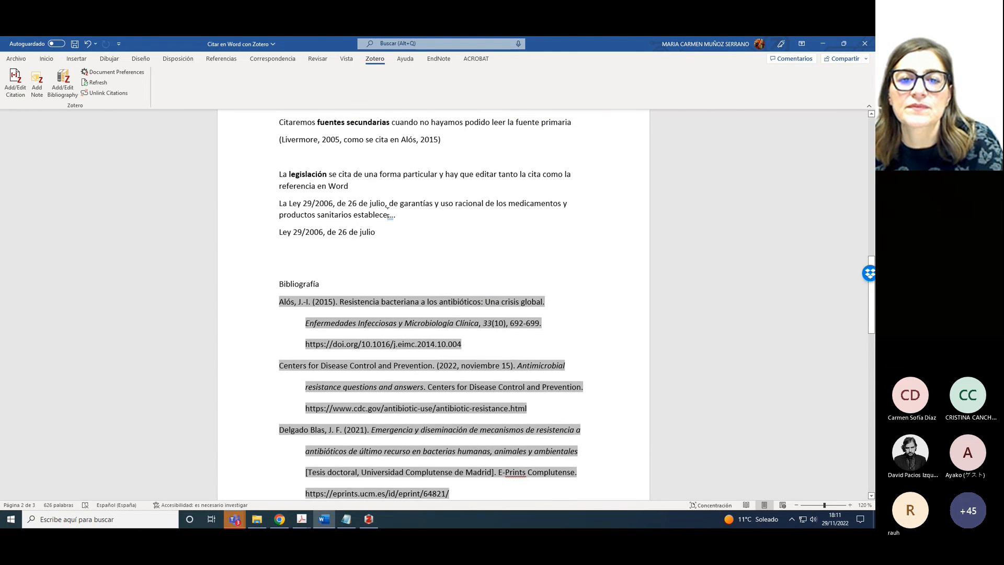
scroll(595, 359, "down", 6)
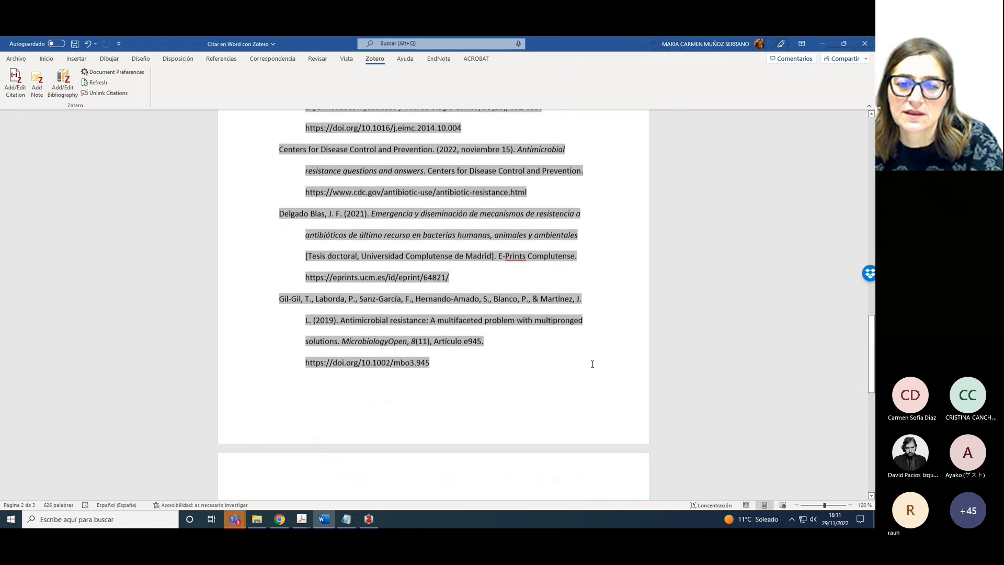
scroll(491, 405, "down", 7)
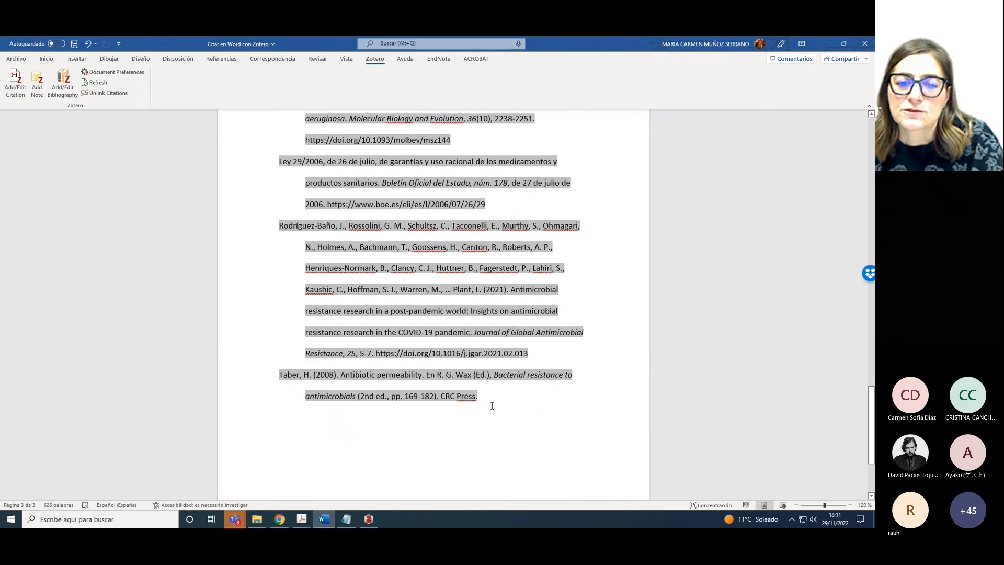
left_click(413, 420)
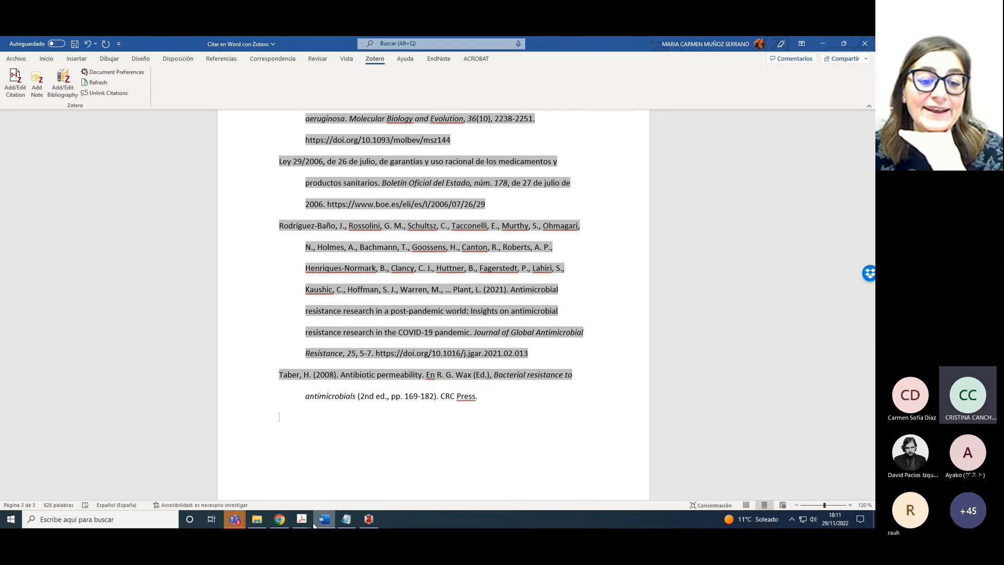
Bring the 'Cómo citar en APA con Zotero' Teams meeting window in front of Word
mouse_move(293, 525)
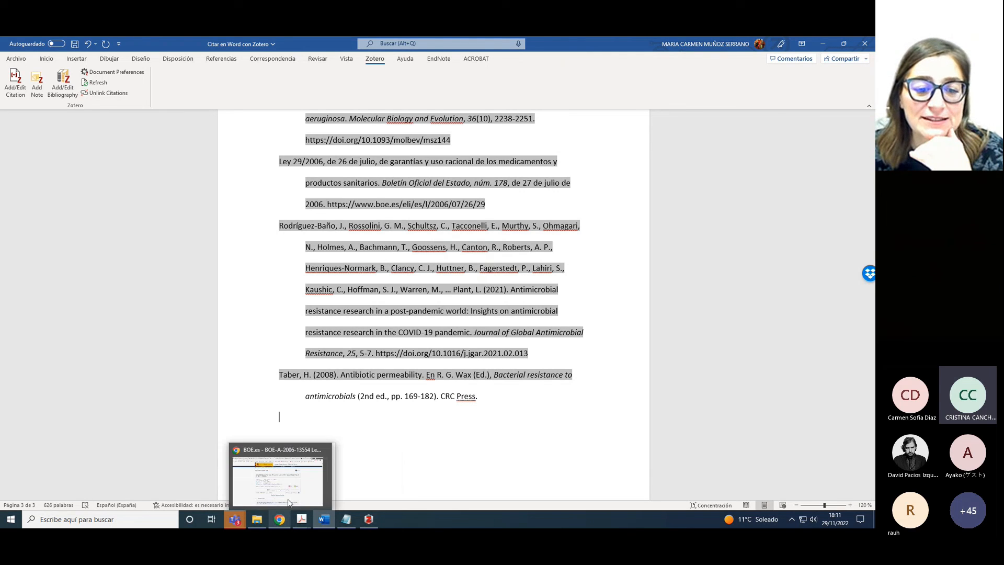
mouse_move(242, 526)
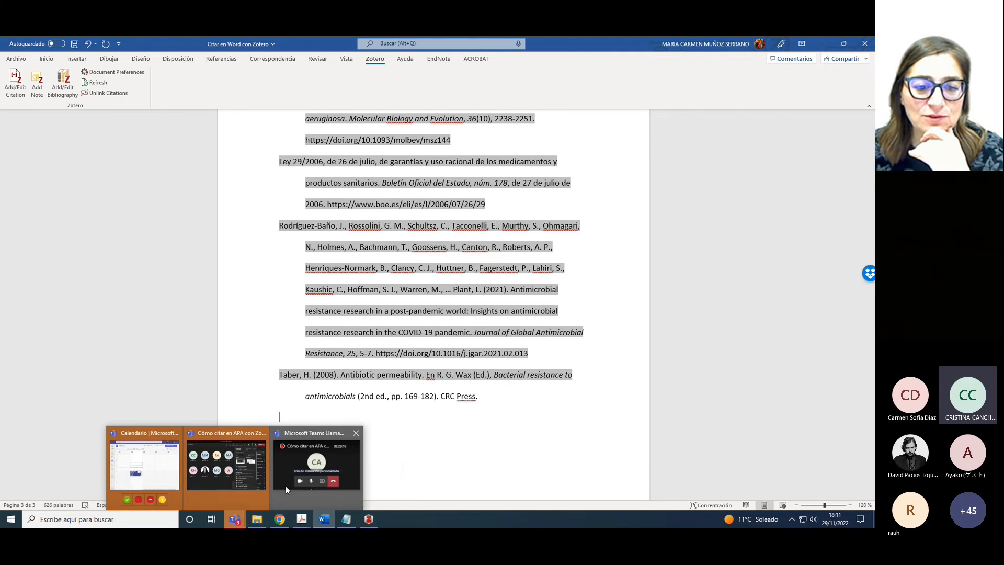
mouse_move(256, 484)
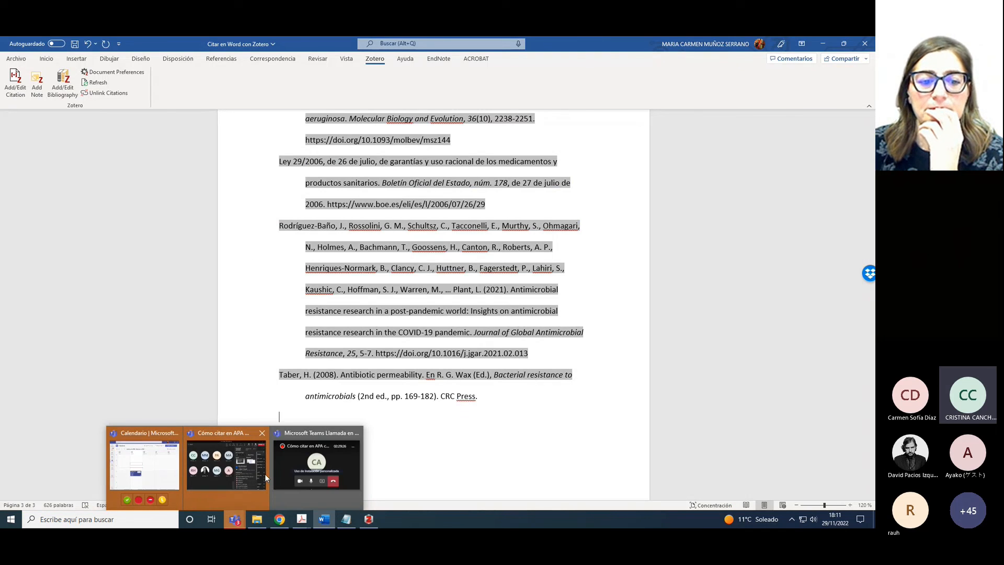
left_click(250, 472)
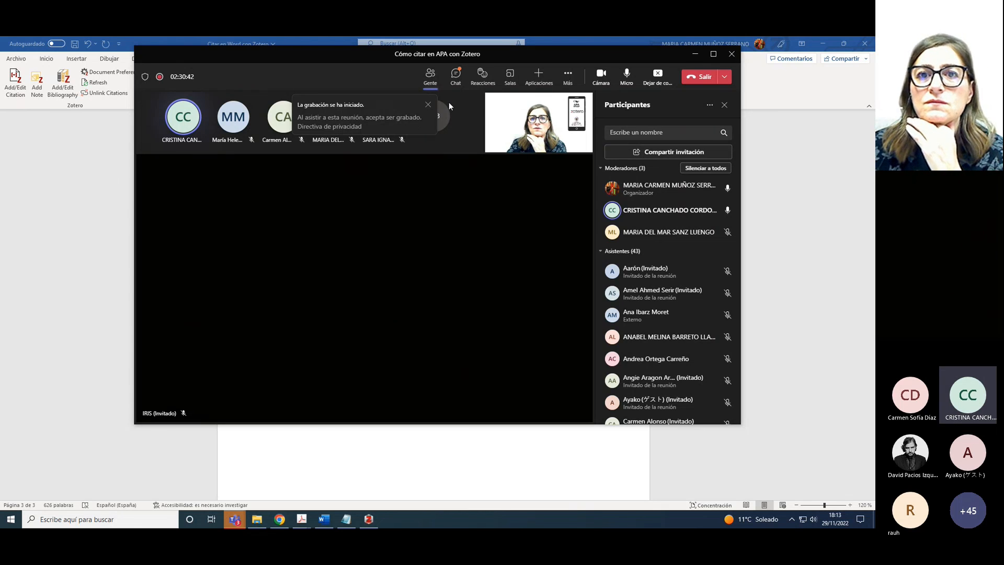
Read attendees' questions in the Teams meeting chat, then return to the BOE Ley 29/2006 page in Chrome
left_click(455, 76)
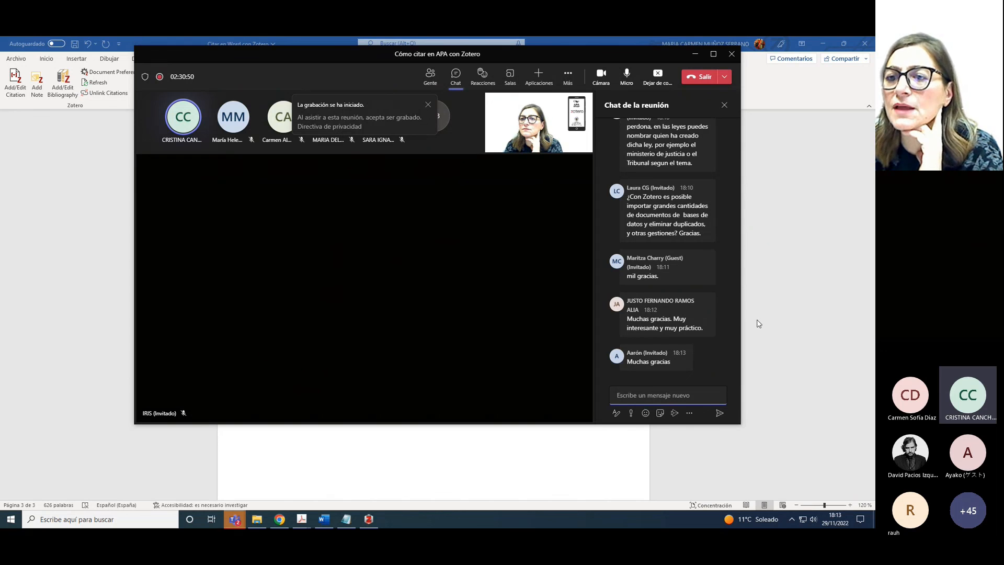
left_click_drag(738, 334, 738, 324)
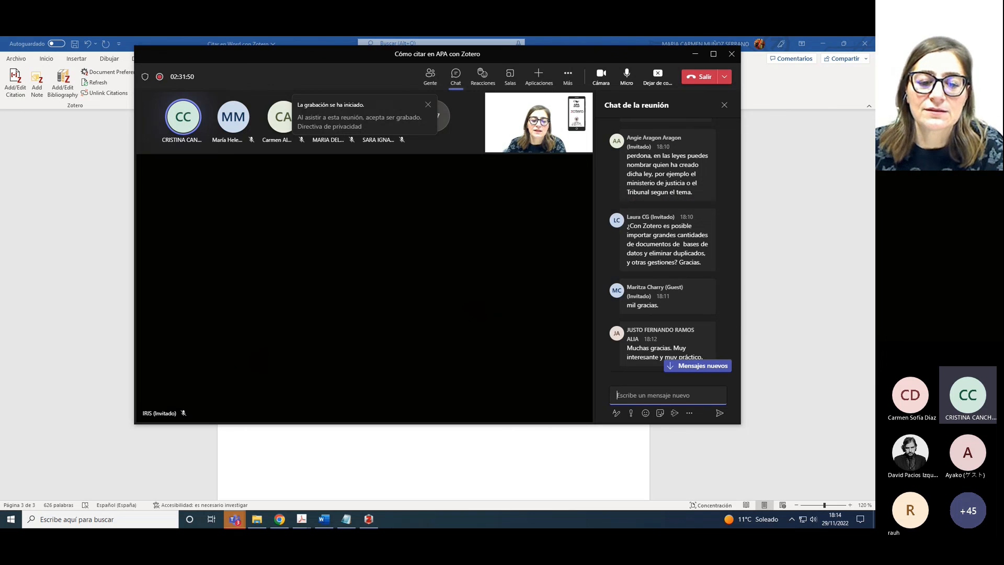
left_click(280, 518)
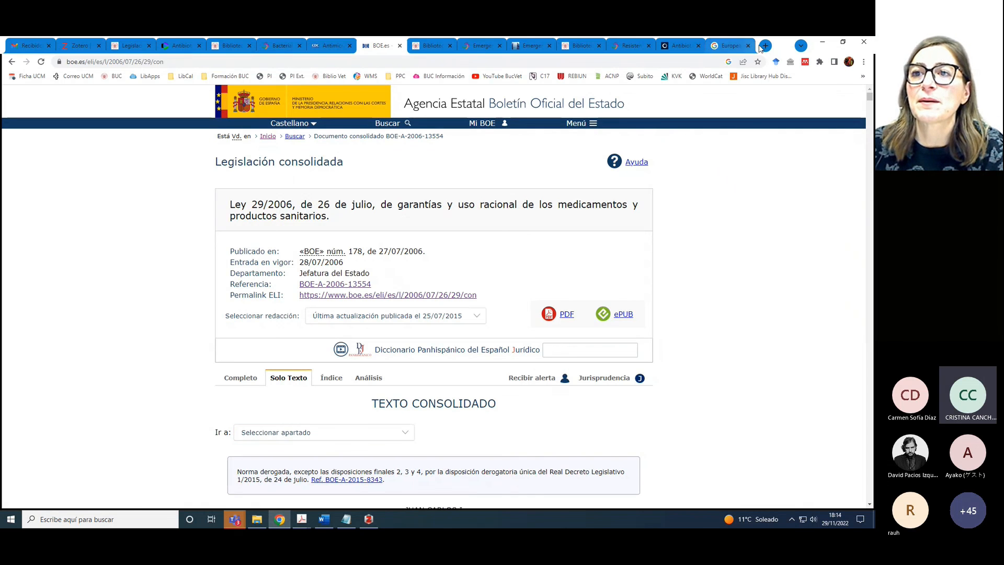
In a new tab, search PubMed for 'antibiotic resistance' and scroll through the results
left_click(764, 45)
type("pubmed")
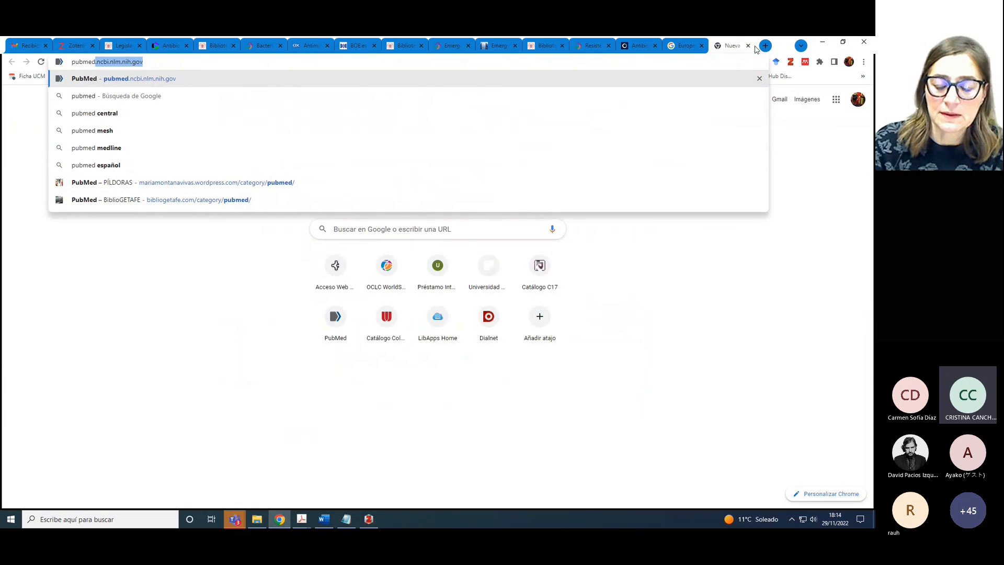
key("Return")
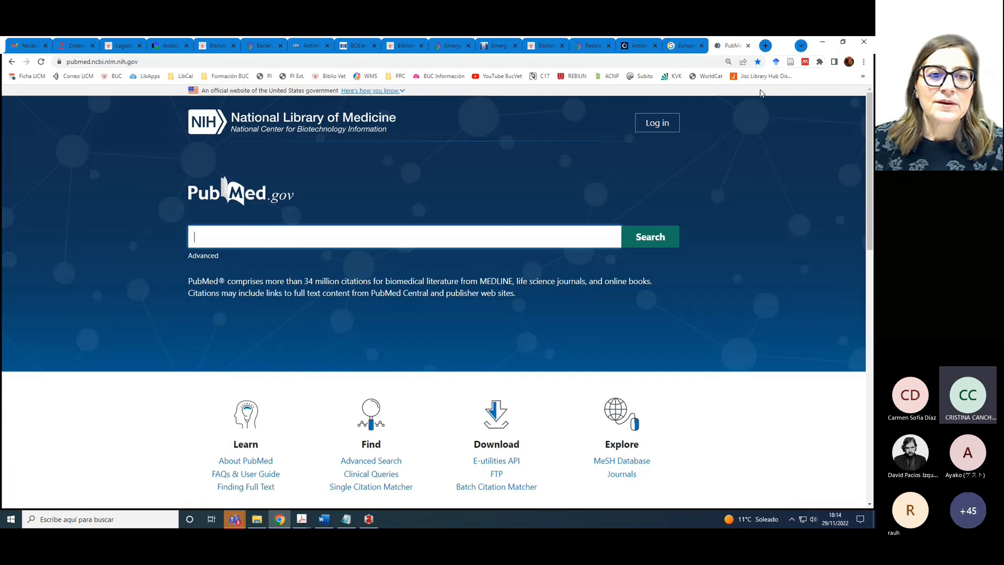
type("antibi")
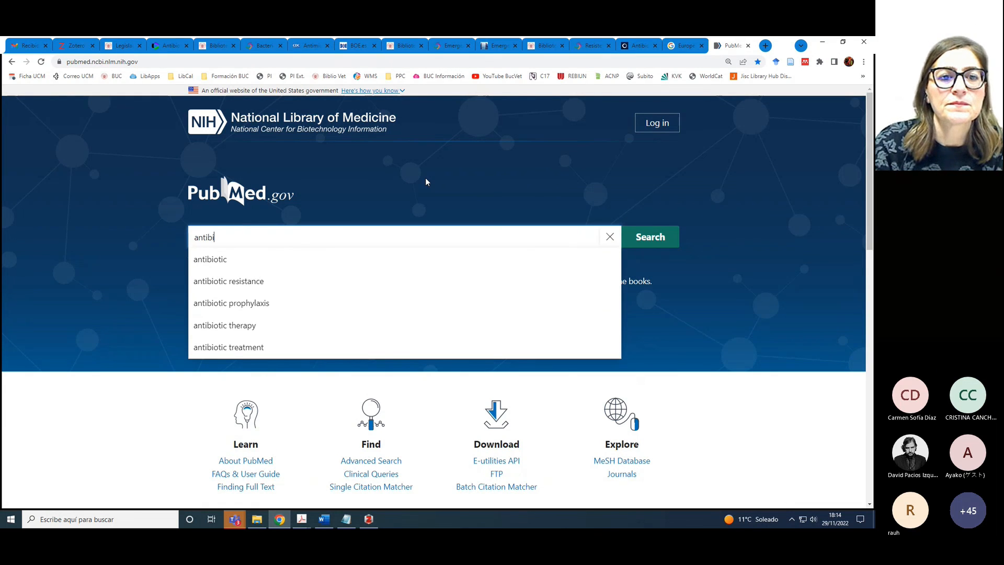
left_click(274, 277)
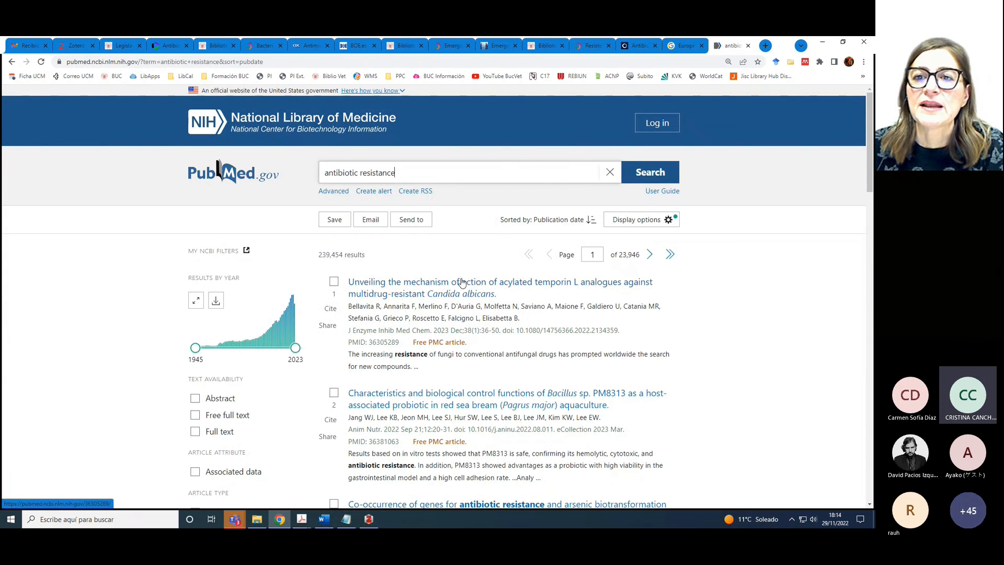
scroll(581, 193, "down", 1)
scroll(505, 217, "down", 15)
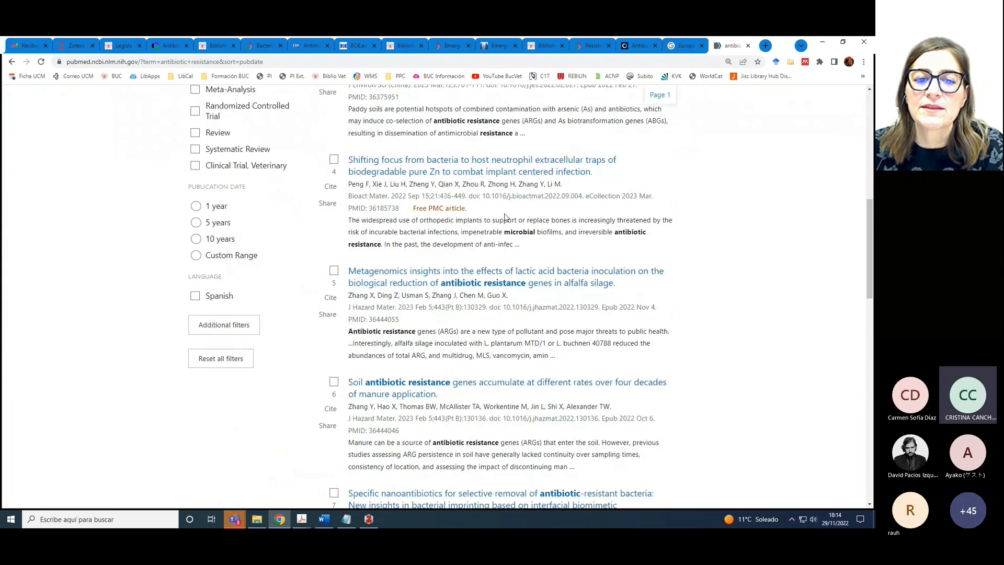
scroll(505, 217, "down", 2)
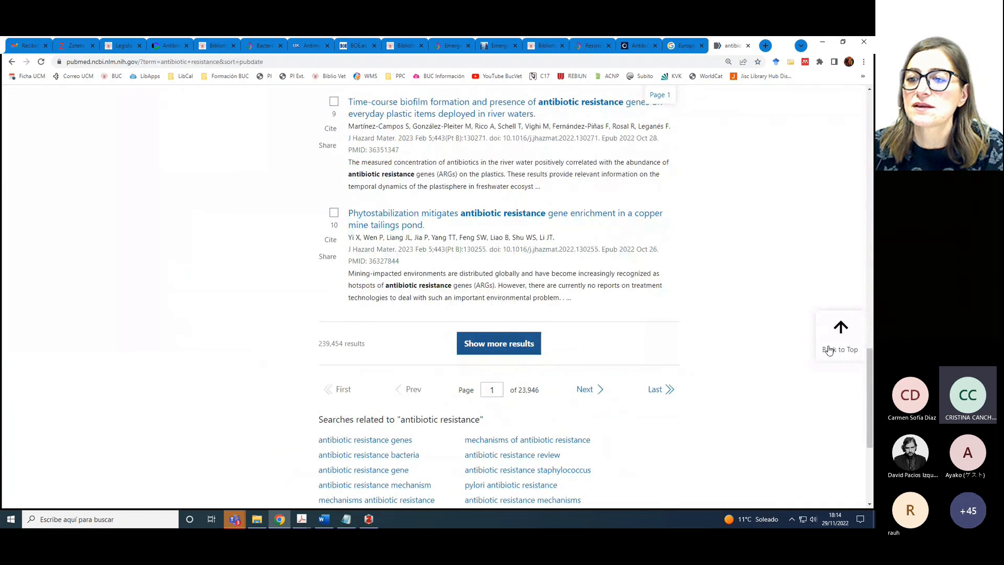
left_click_drag(869, 372, 869, 125)
Set the PubMed results display to 50 per page
left_click(631, 186)
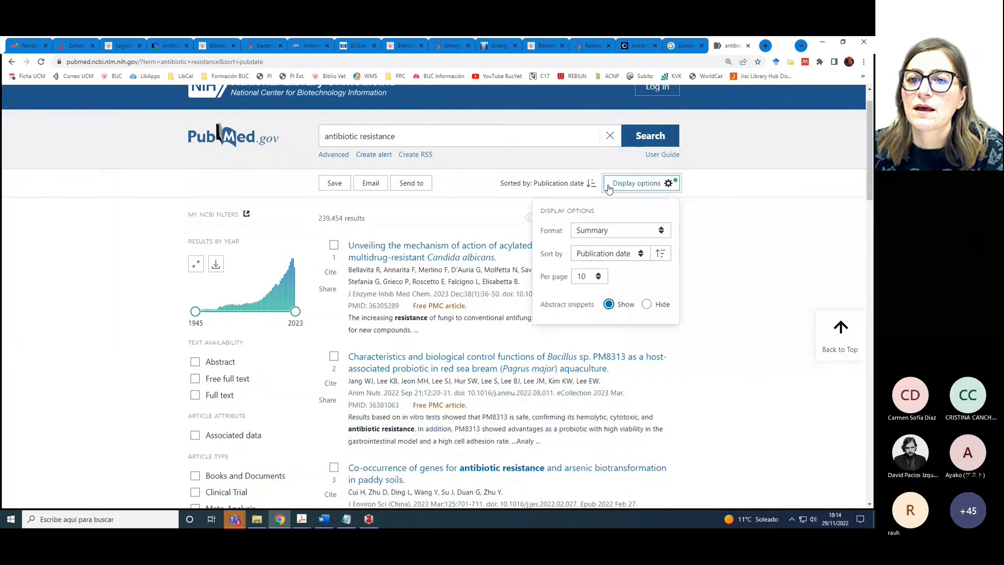
left_click(598, 277)
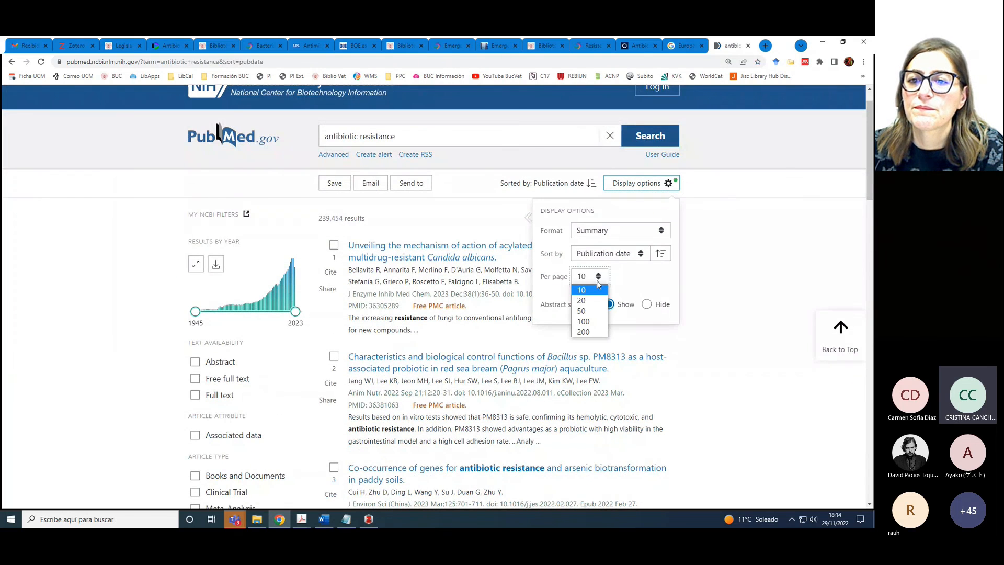
left_click(581, 311)
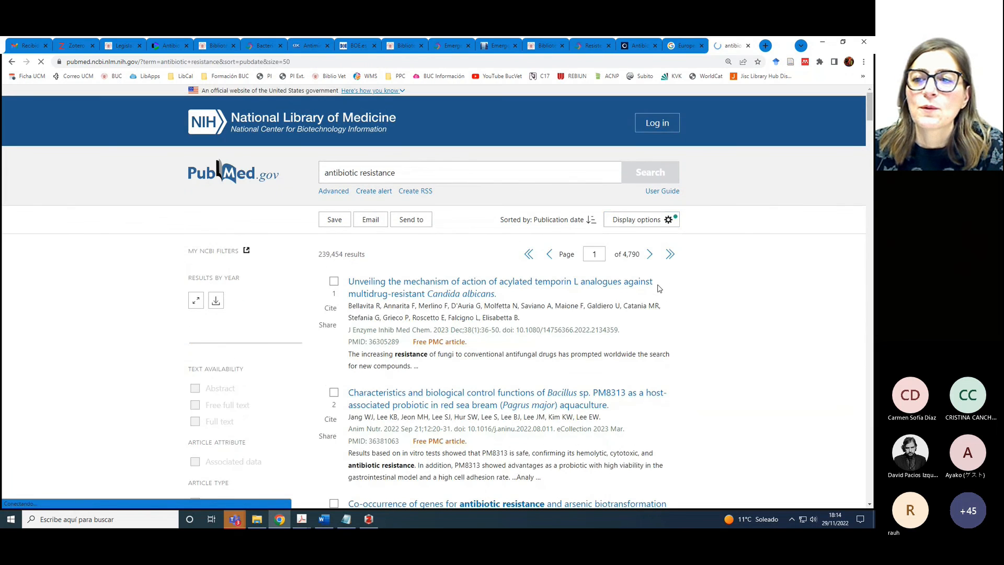
mouse_move(869, 114)
left_mouse_down()
mouse_move(872, 474)
mouse_move(870, 114)
left_mouse_up()
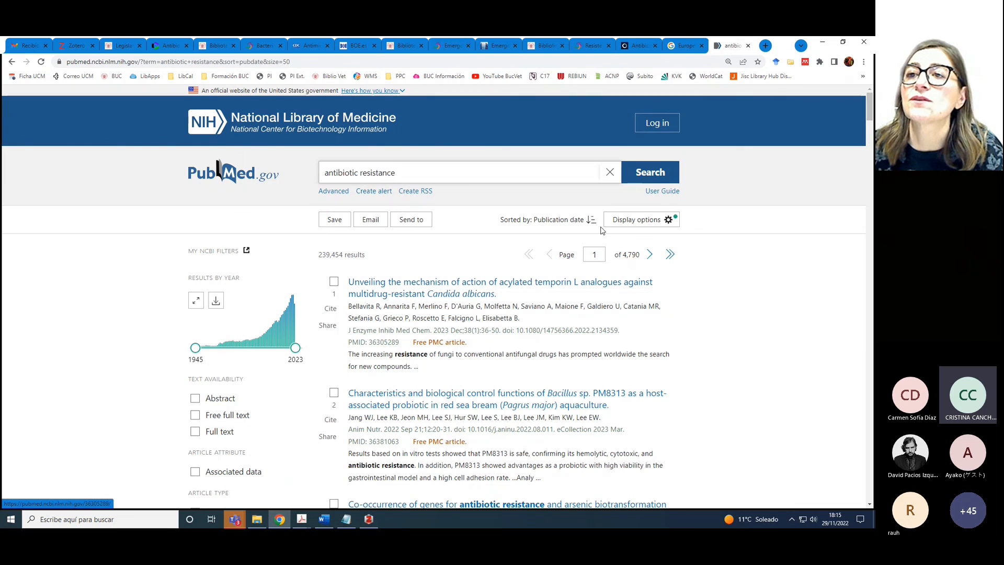
Save every listed PubMed result to the Resistencia antibiótica Zotero collection, then switch to Zotero
left_click(790, 62)
mouse_move(567, 240)
left_mouse_down()
mouse_move(570, 293)
mouse_move(568, 240)
left_mouse_up()
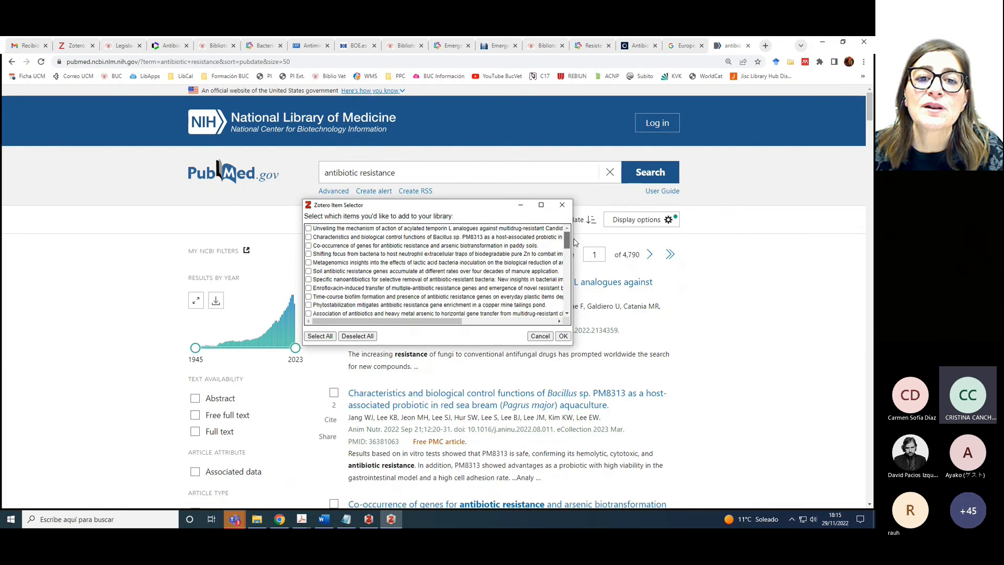
left_click(320, 335)
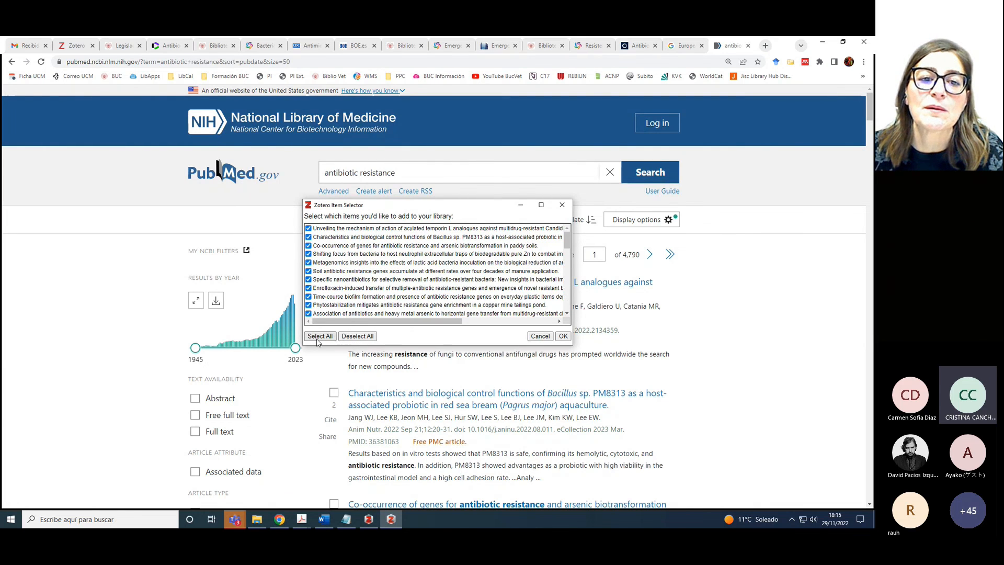
left_click(563, 336)
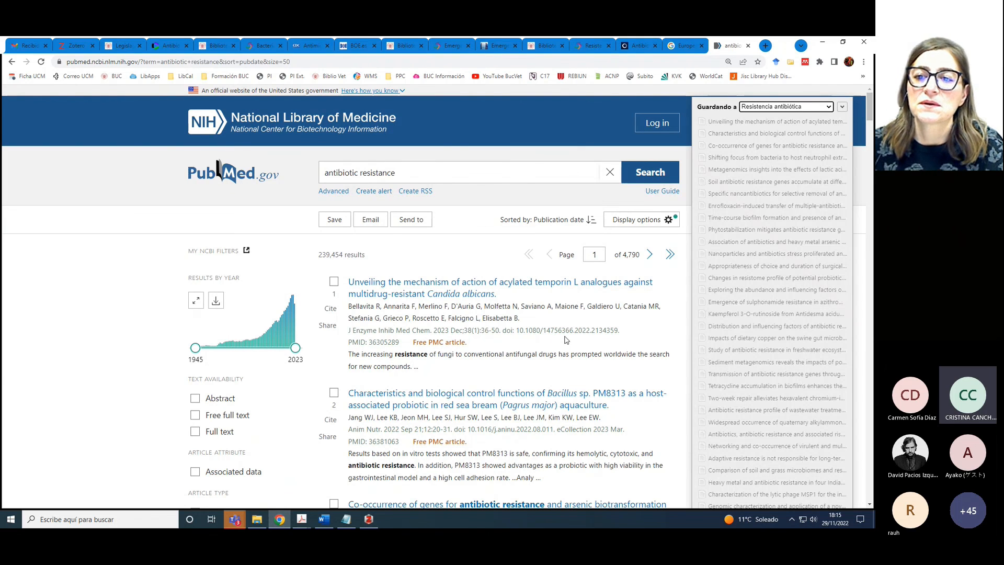
left_click(369, 521)
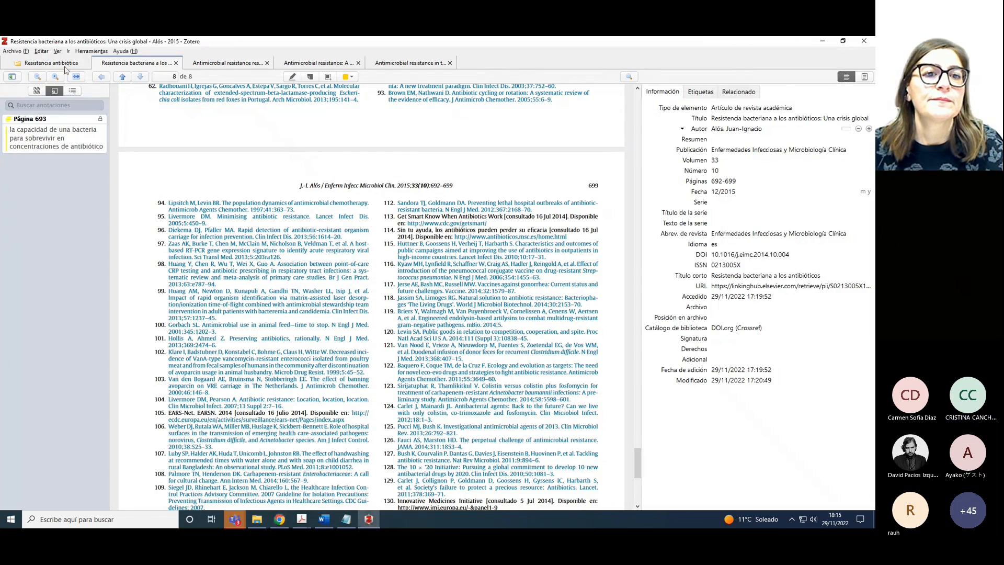
Check Elementos duplicados (none found), return to the 61-item Resistencia antibiótica collection, then reopen the Teams chat
left_click(64, 63)
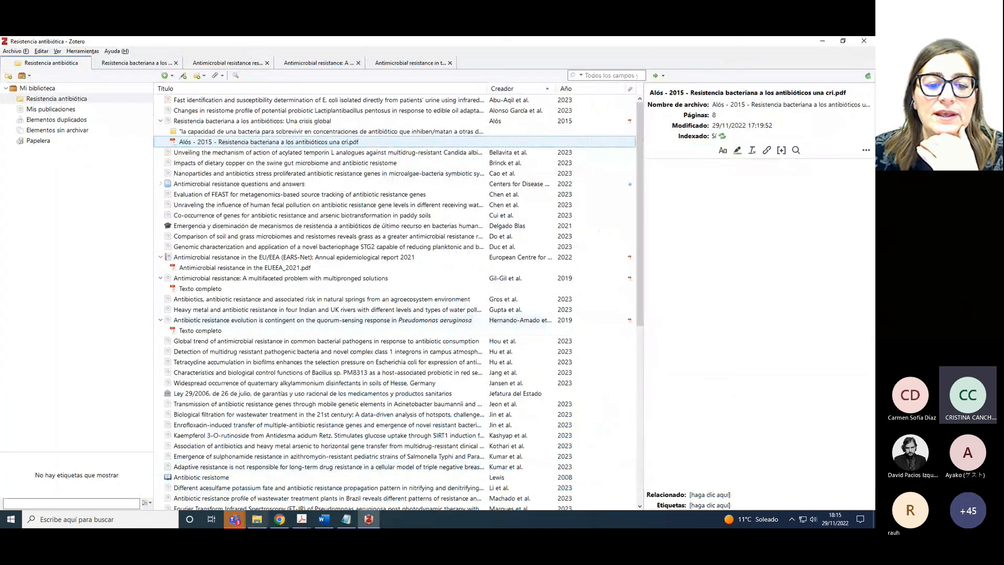
mouse_move(346, 521)
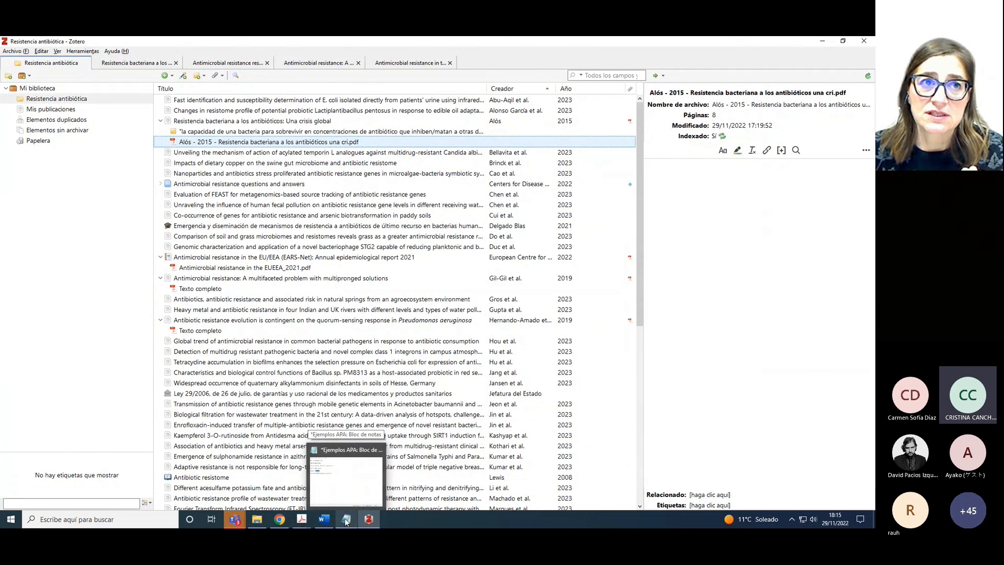
mouse_move(330, 474)
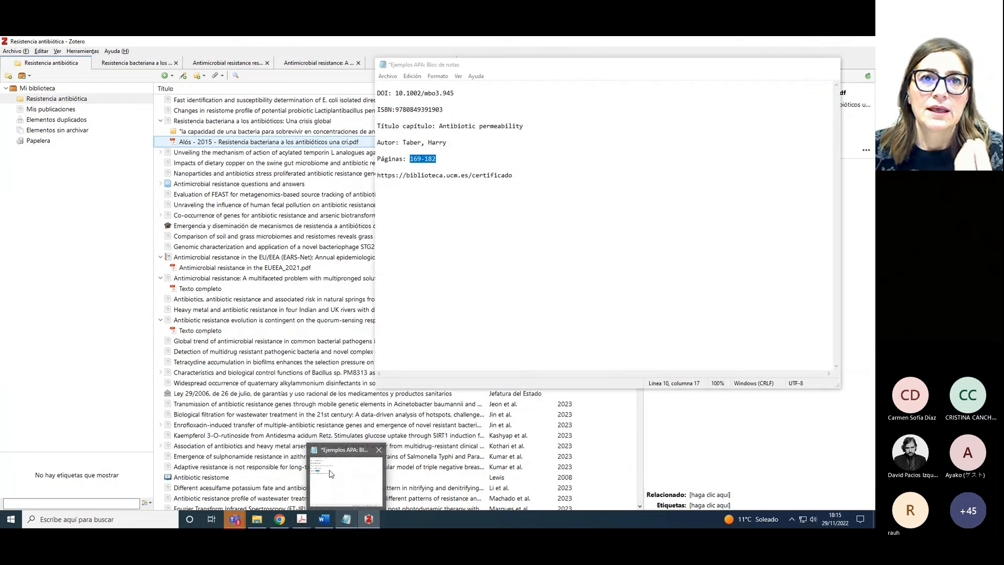
left_click(366, 525)
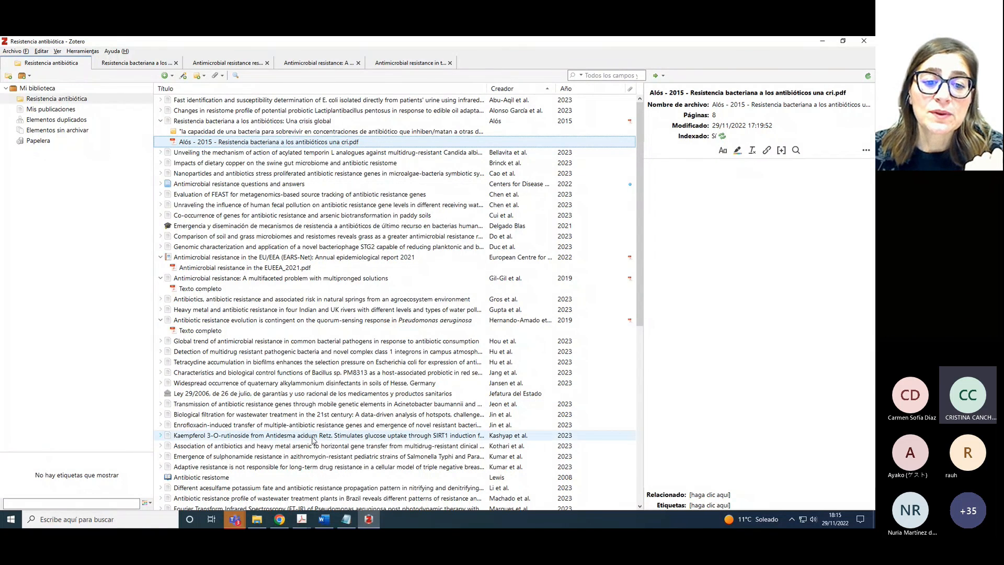
left_click(53, 122)
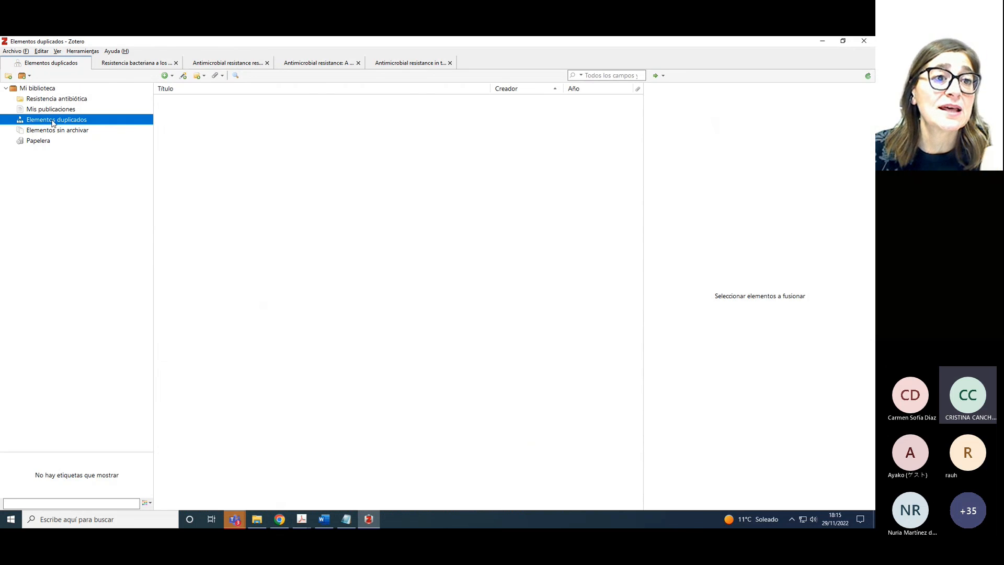
left_click(57, 101)
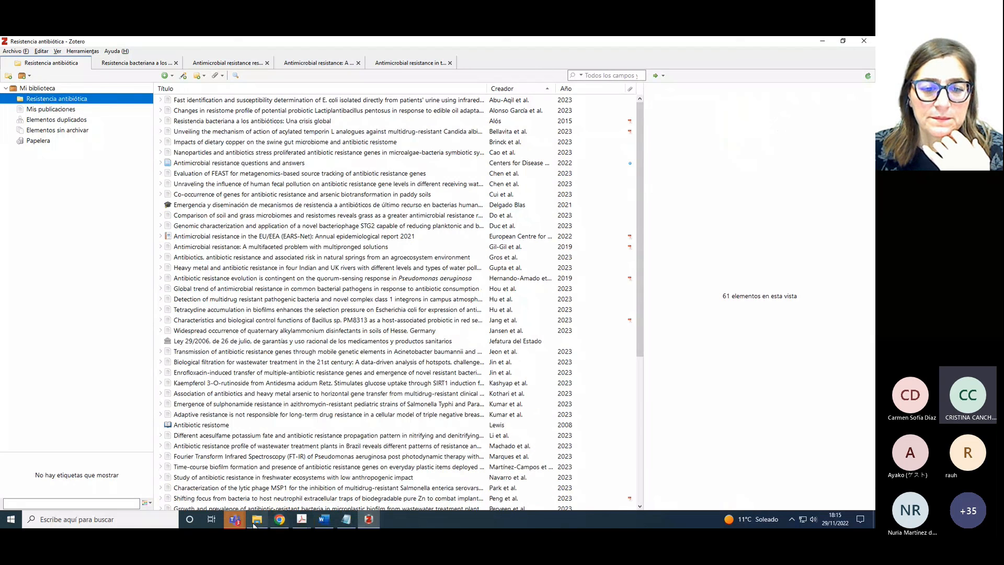
mouse_move(240, 520)
left_click(272, 471)
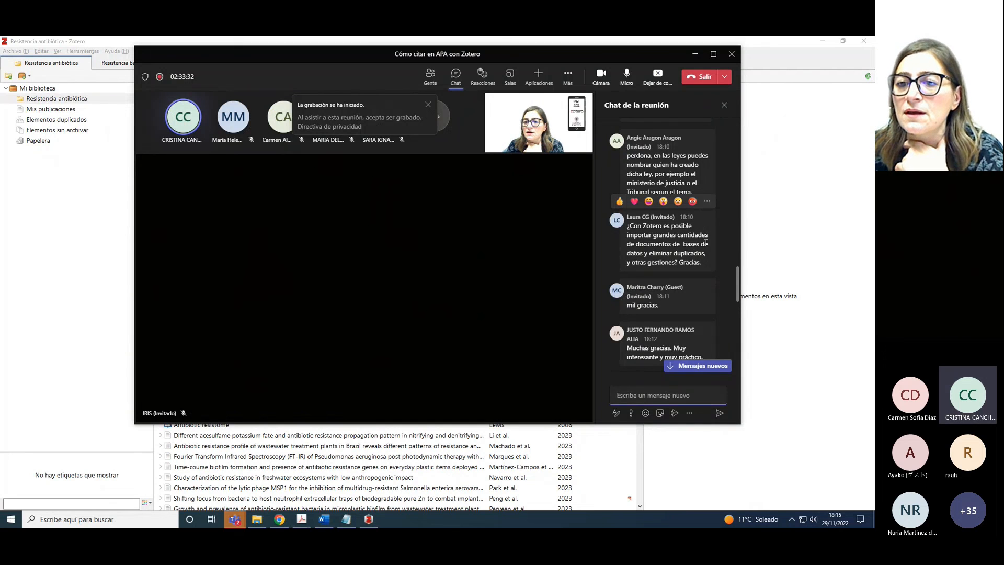
Scroll the Teams meeting chat down to the newest message, 'Fantástica exposición. Muchas gracias.'
left_click_drag(736, 291, 737, 317)
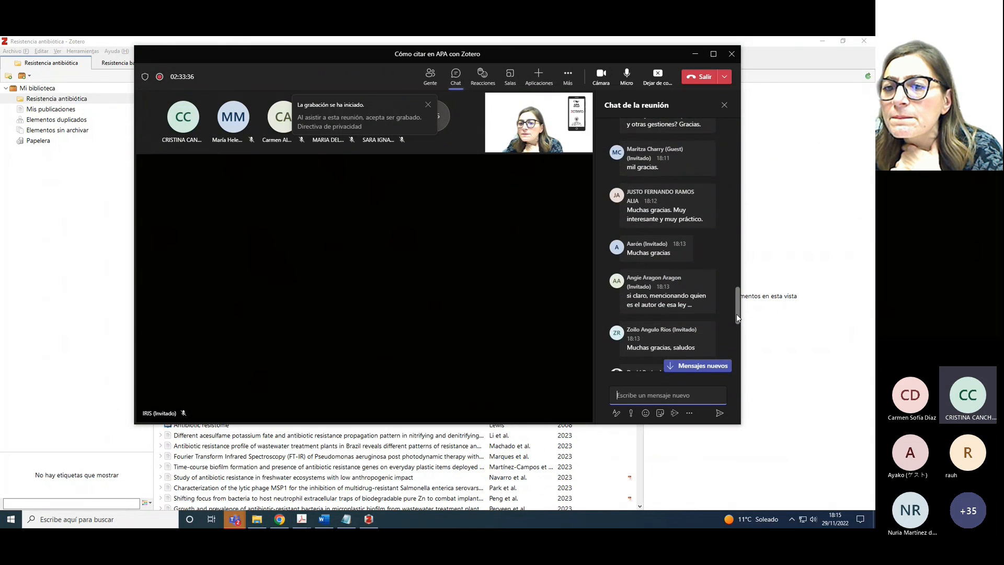
left_click_drag(737, 314, 735, 330)
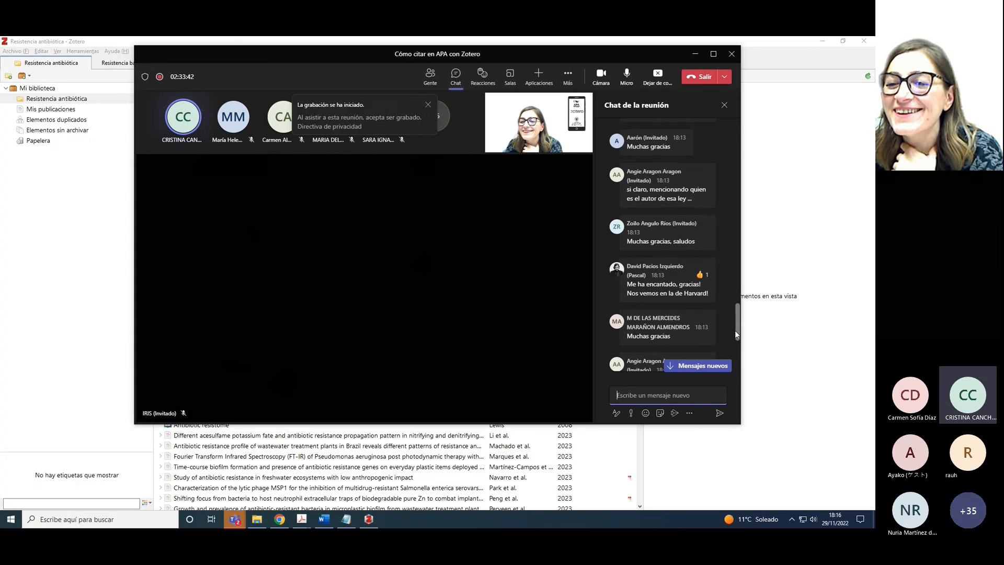
left_click_drag(735, 331, 737, 332)
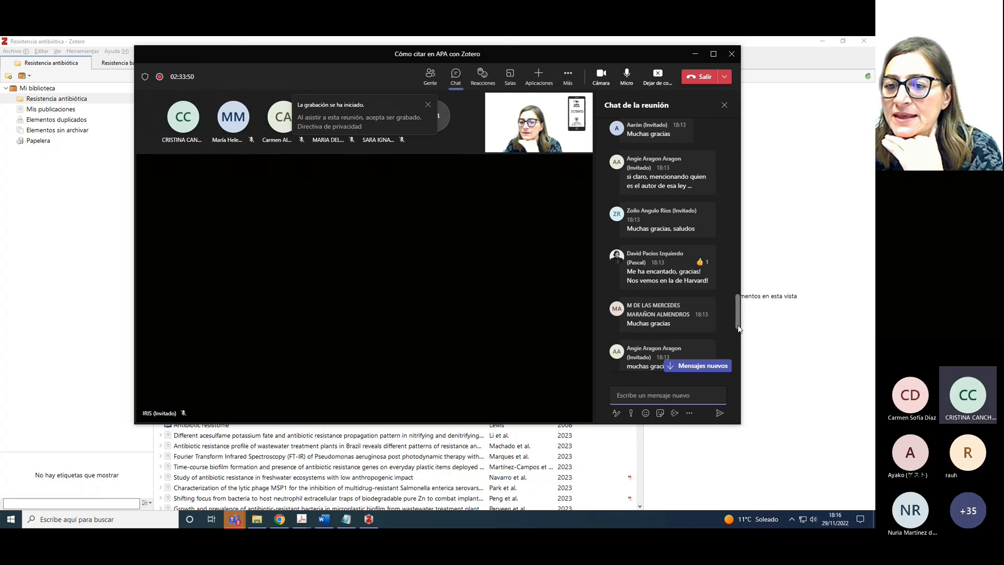
left_click_drag(739, 328, 734, 383)
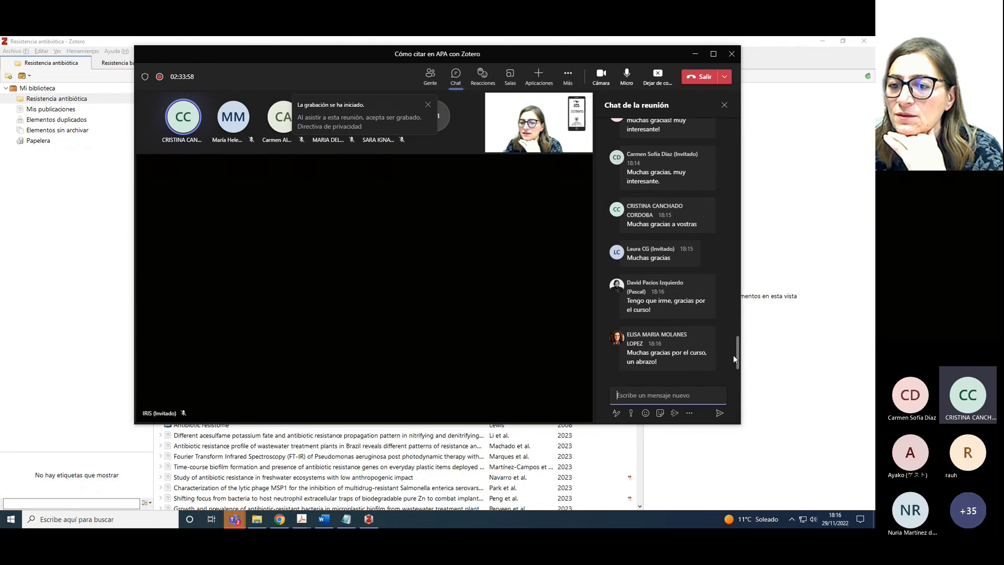
left_click_drag(738, 362, 737, 363)
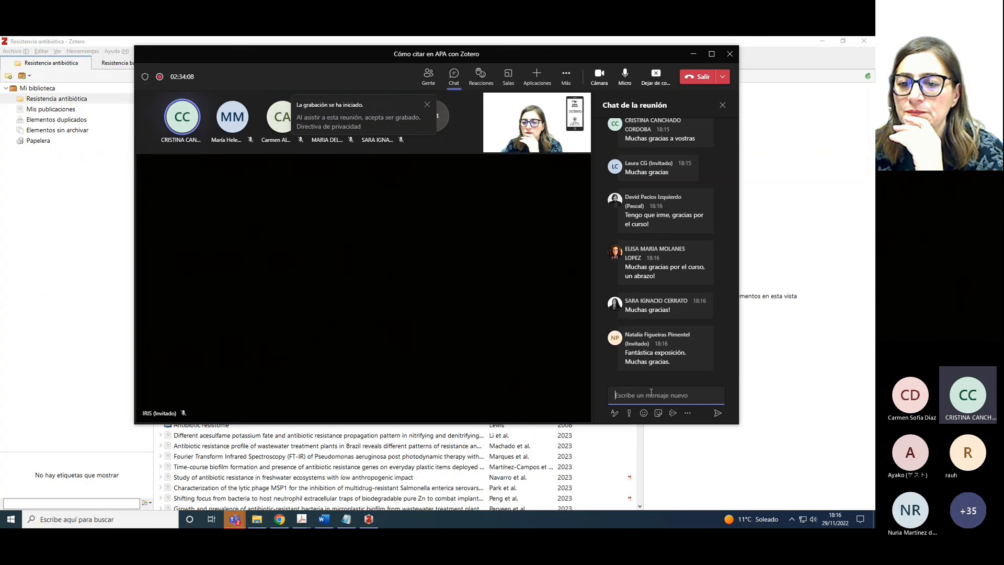
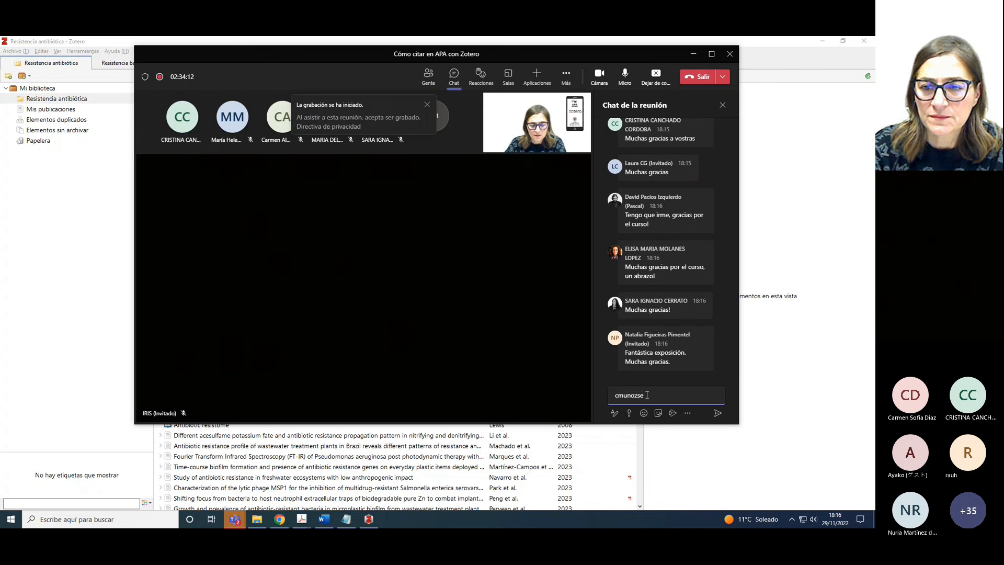
Send the contact e-mail address in the Teams meeting chat and discard the stray leftover text
key("Return")
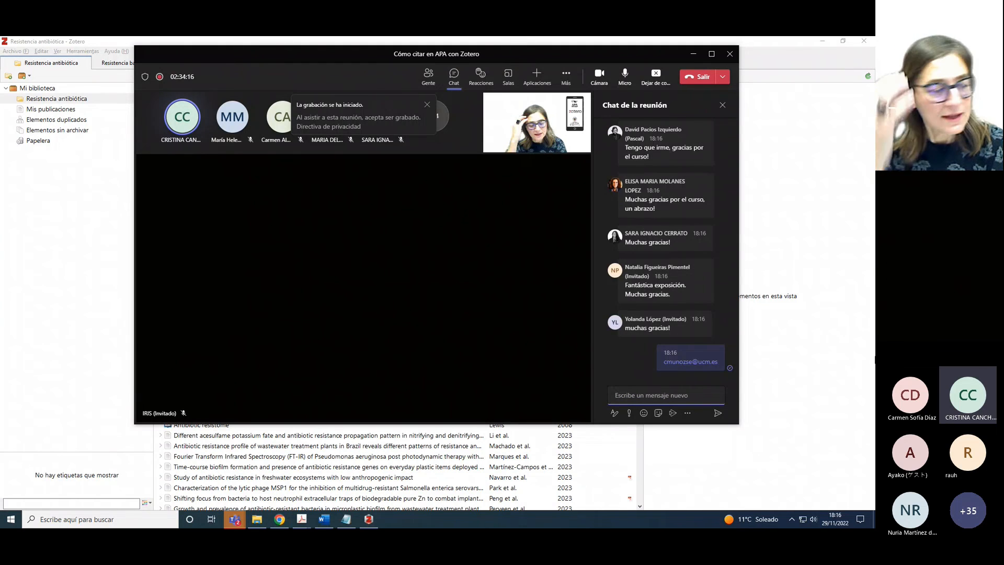
type("cca")
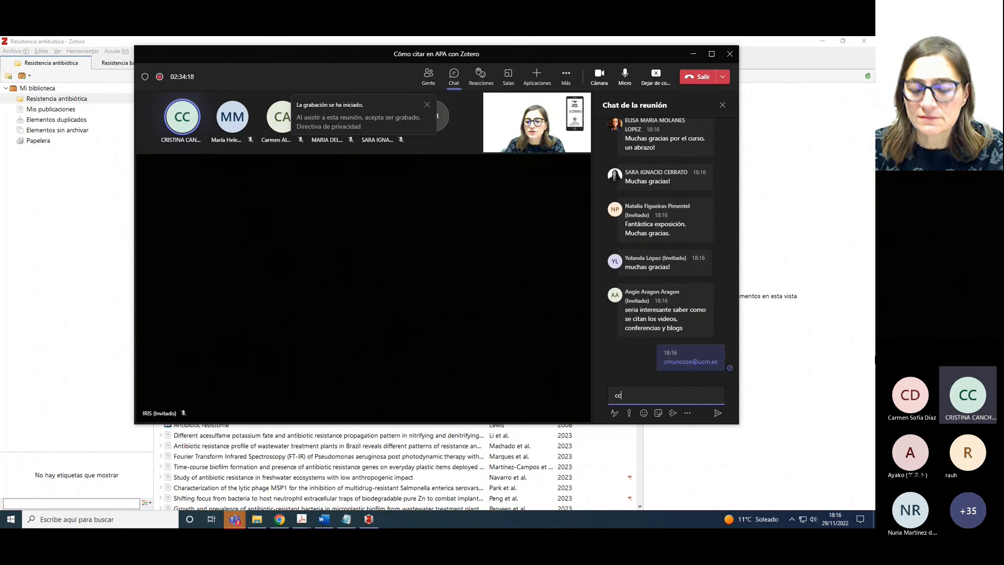
key("BackSpace")
key("BackSpace")
key("BackSpace")
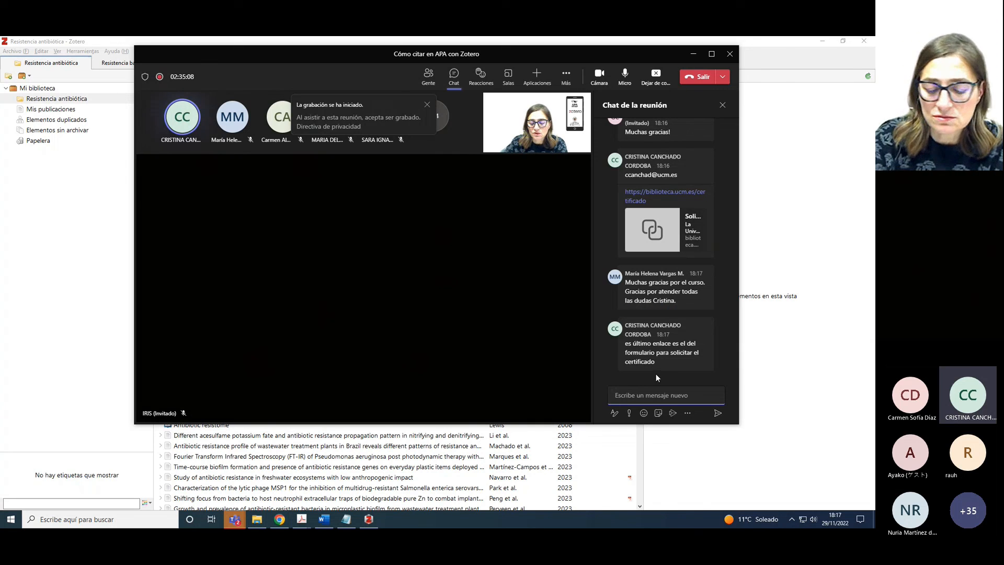
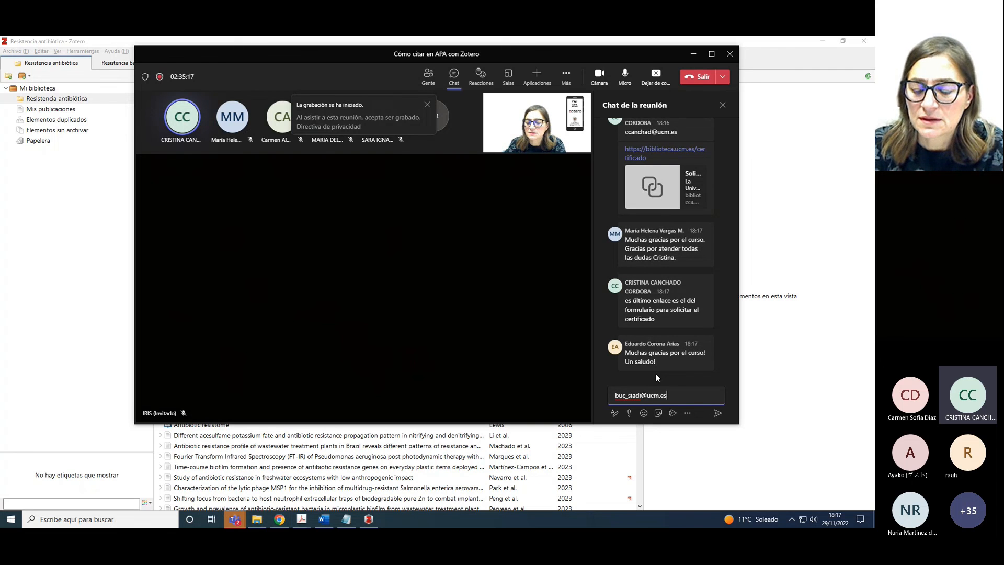
Send the second contact e-mail address, review the new chat messages, and begin a 'Muchas g' reply
key("Return")
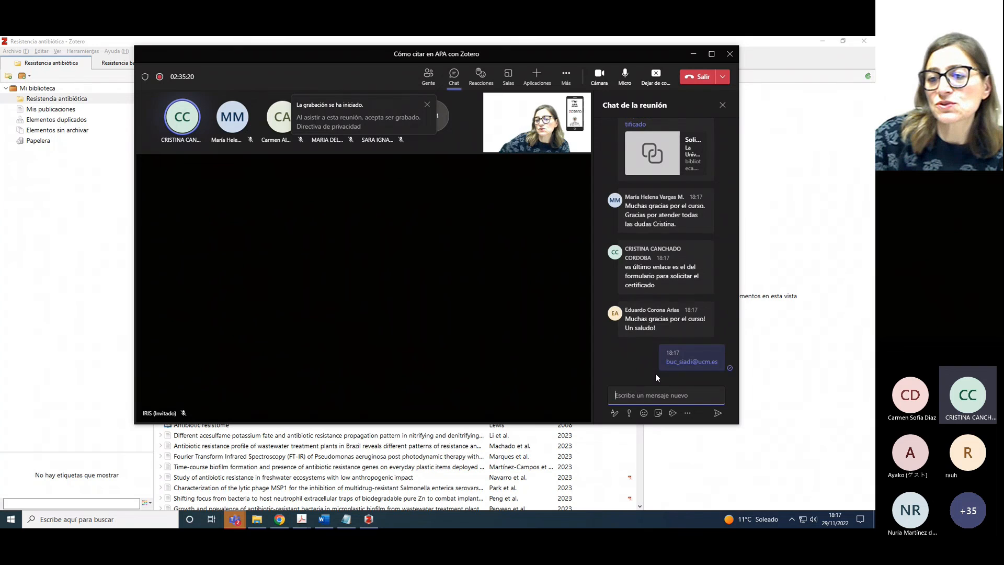
left_click_drag(736, 357, 740, 175)
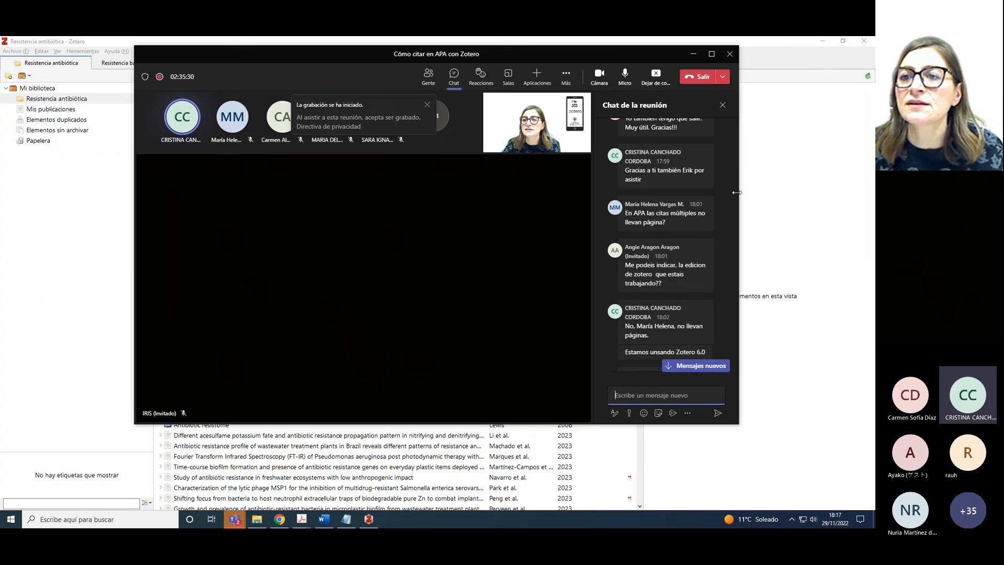
left_click_drag(733, 195, 739, 407)
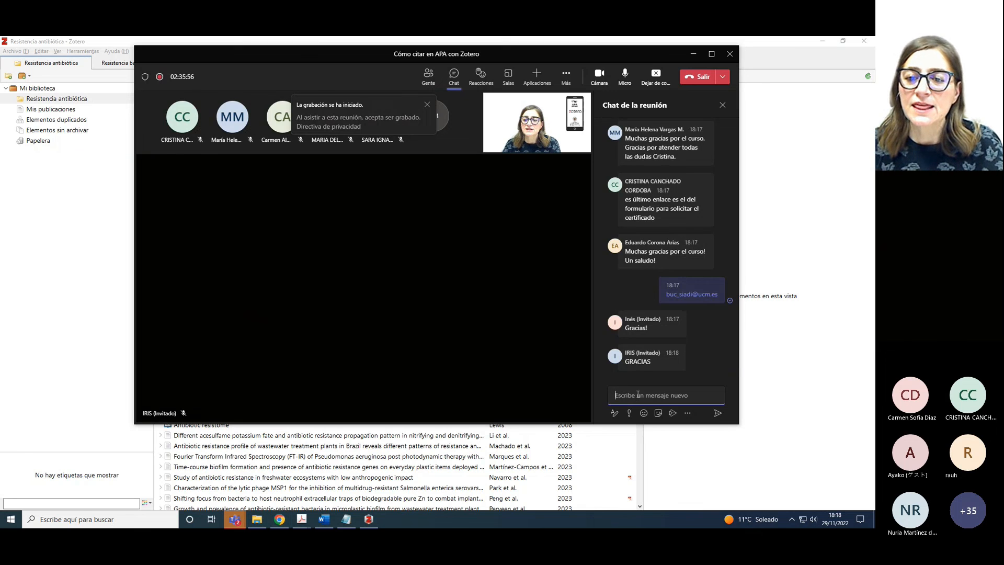
mouse_move(644, 369)
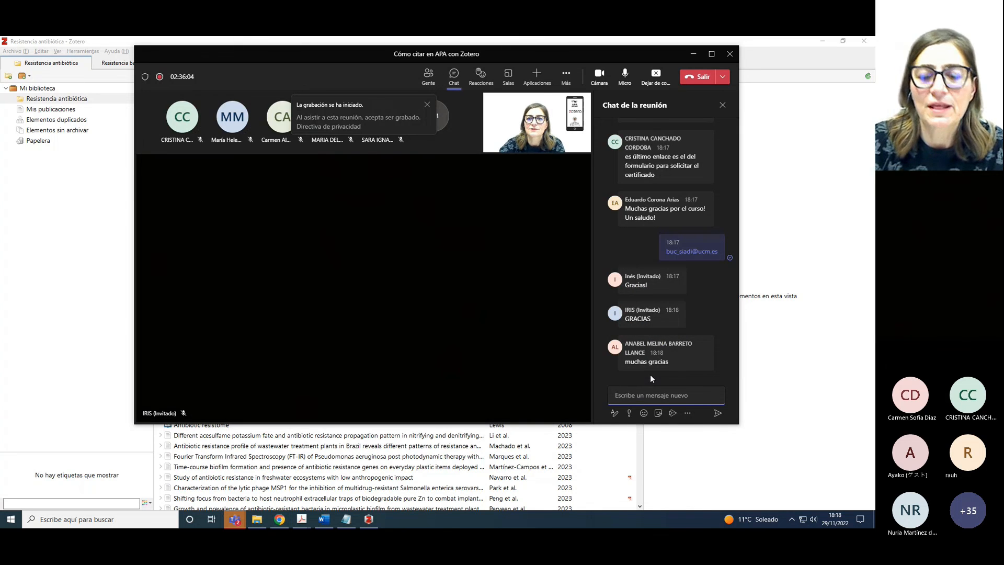
type("Muc")
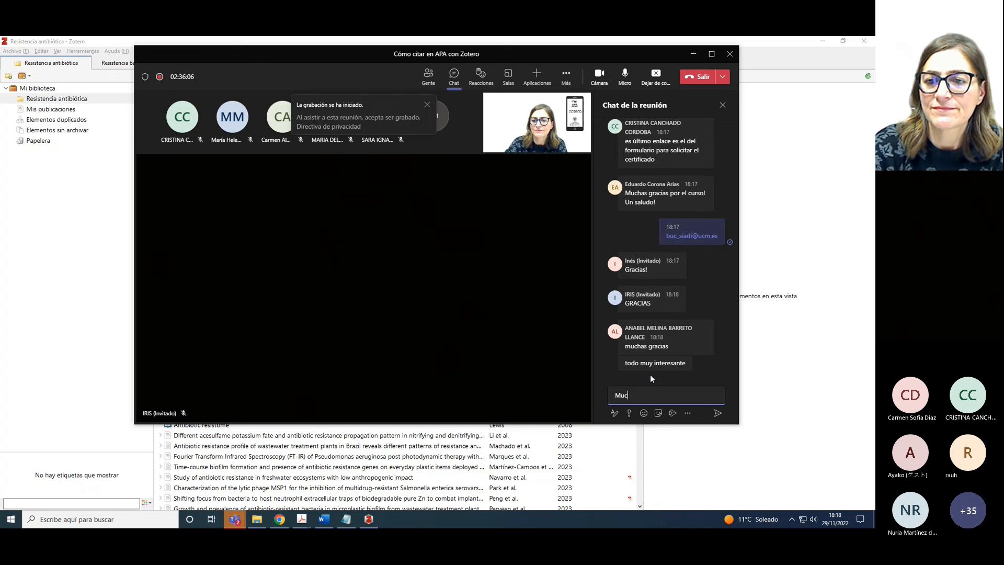
type("has g")
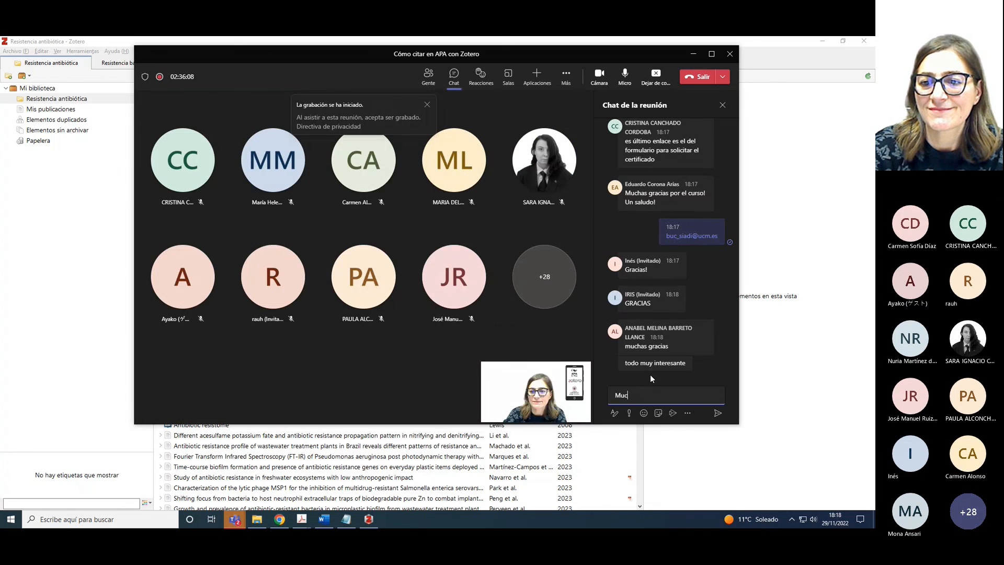